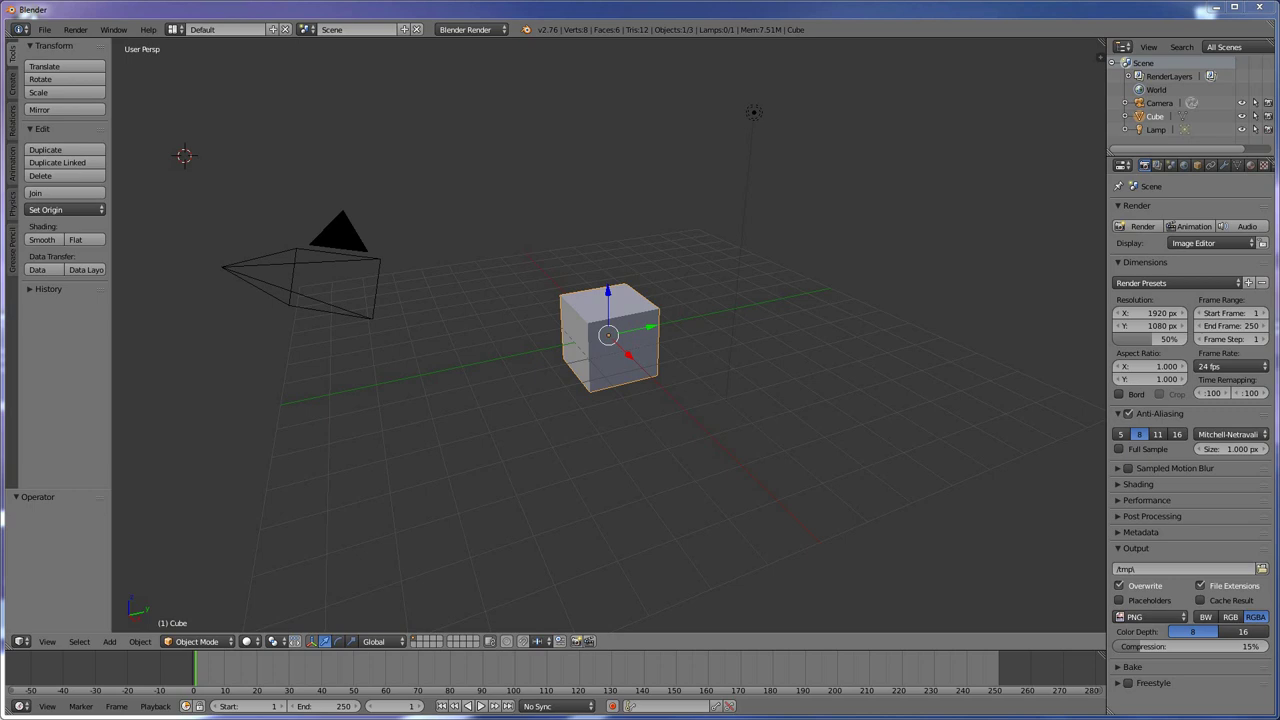
- Replace the default cube with a new cylinder
{"action": "key", "text": "x"}
{"action": "key", "text": "Return"}
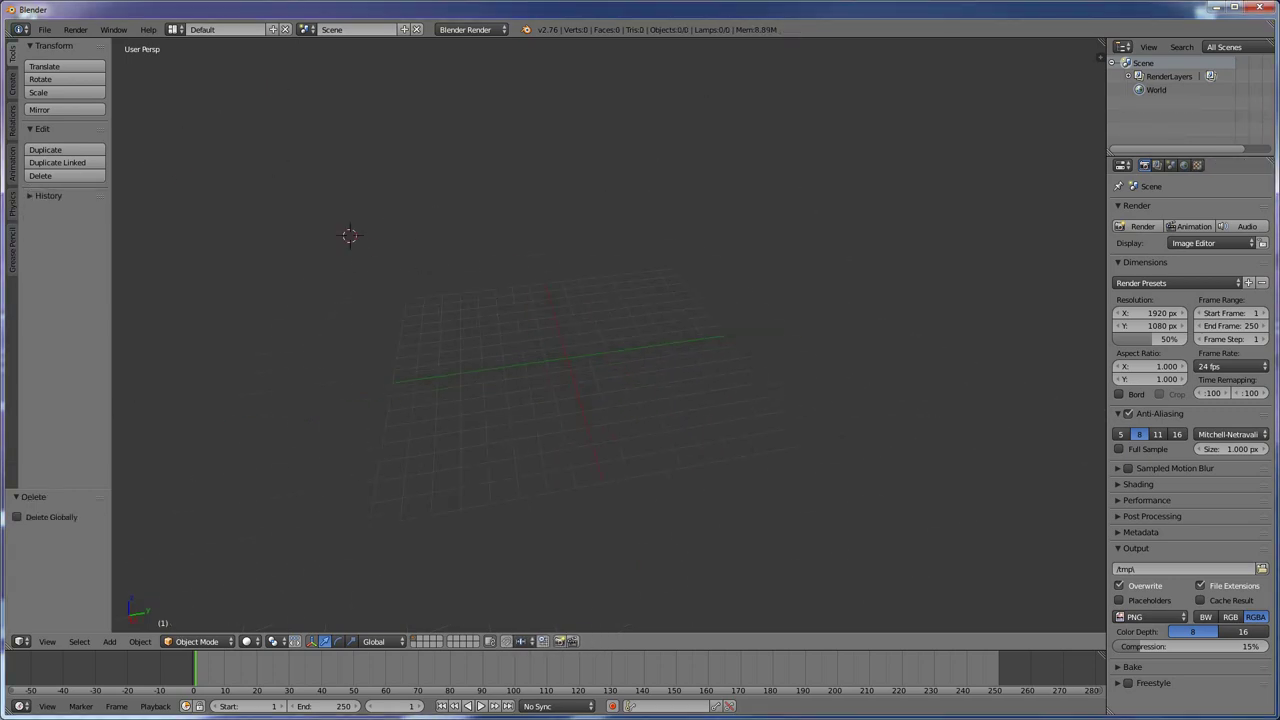
{"action": "key", "text": "shift+a"}
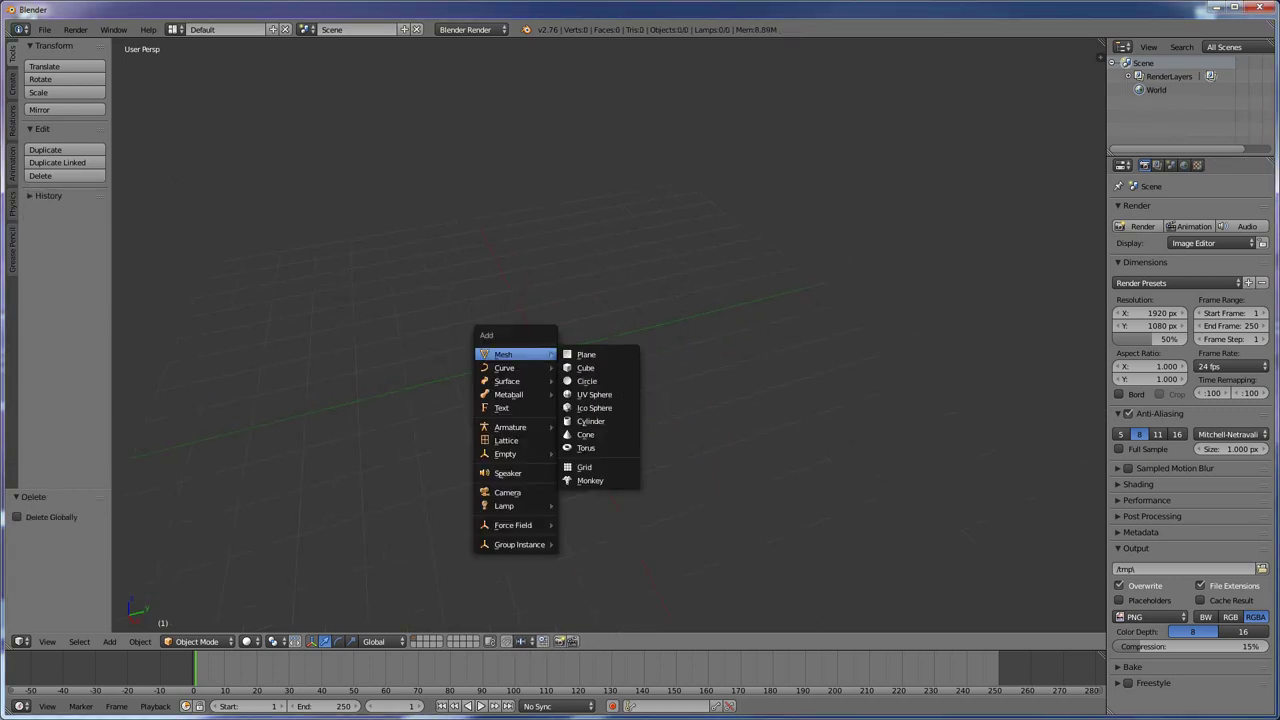
{"action": "left_click", "coordinate": [595, 421]}
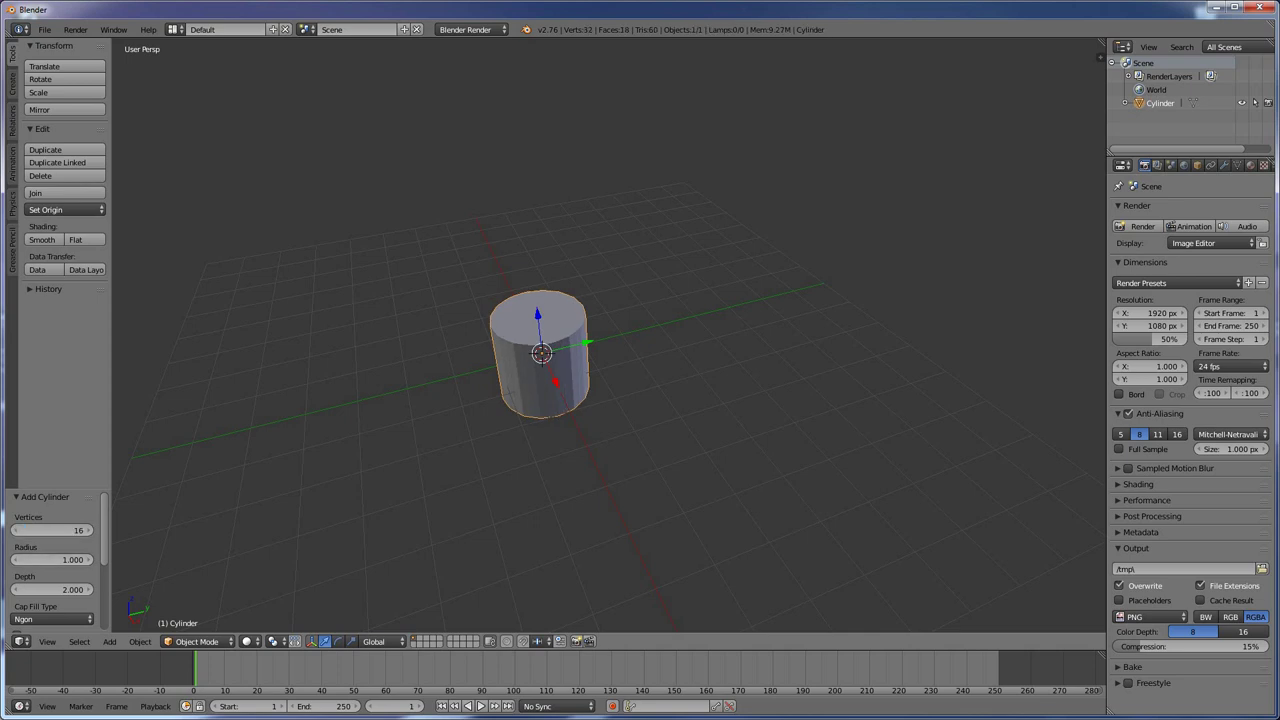
- In Edit Mode, scale the whole cylinder along Z to make it taller
{"action": "key", "text": "KP_1"}
{"action": "key", "text": "Tab"}
{"action": "key", "text": "KP_7"}
{"action": "key", "text": "ctrl+Tab"}
{"action": "left_click", "coordinate": [522, 394]}
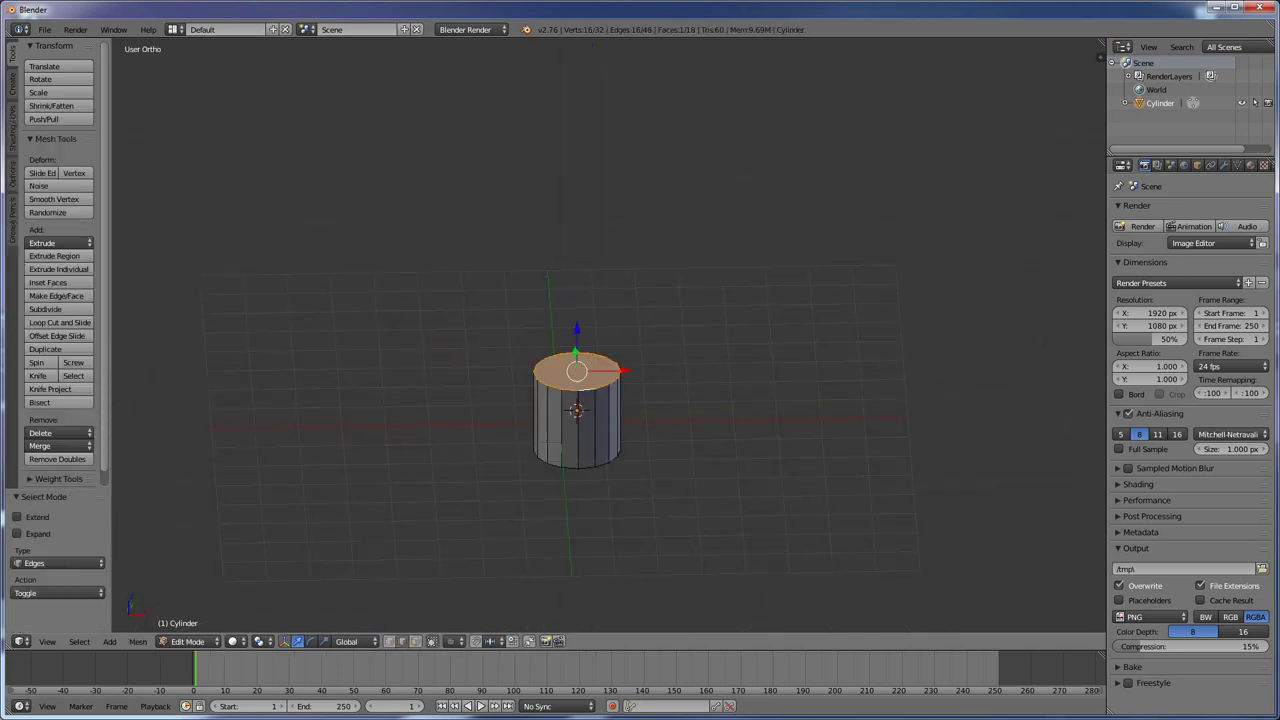
{"action": "key", "text": "KP_1"}
{"action": "key", "text": "a"}
{"action": "key", "text": "a"}
{"action": "key", "text": "s"}
{"action": "key", "text": "shift+z"}
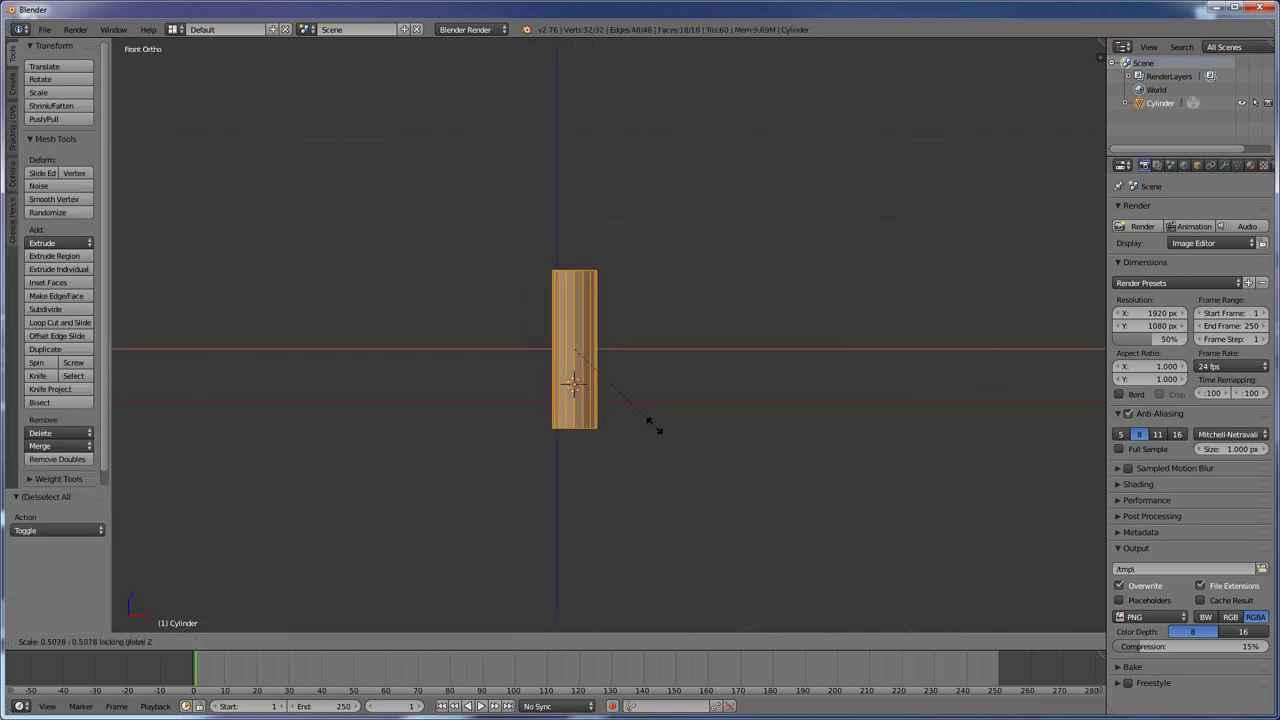
{"action": "left_click", "coordinate": [656, 428]}
{"action": "key", "text": "Tab"}
- Save the scene into the models/nature folder
{"action": "key", "text": "ctrl+s"}
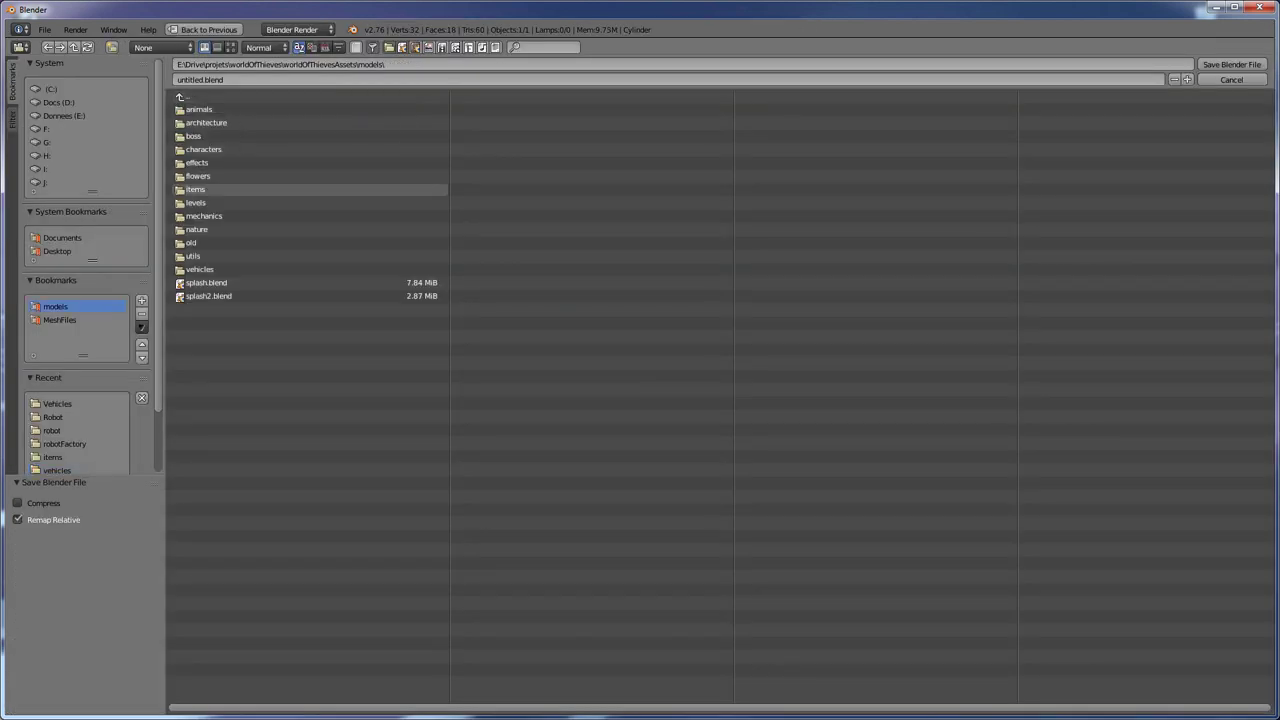
{"action": "left_click", "coordinate": [197, 229]}
{"action": "left_click", "coordinate": [200, 79]}
{"action": "type", "text": "mushRoom"}
{"action": "key", "text": "Return"}
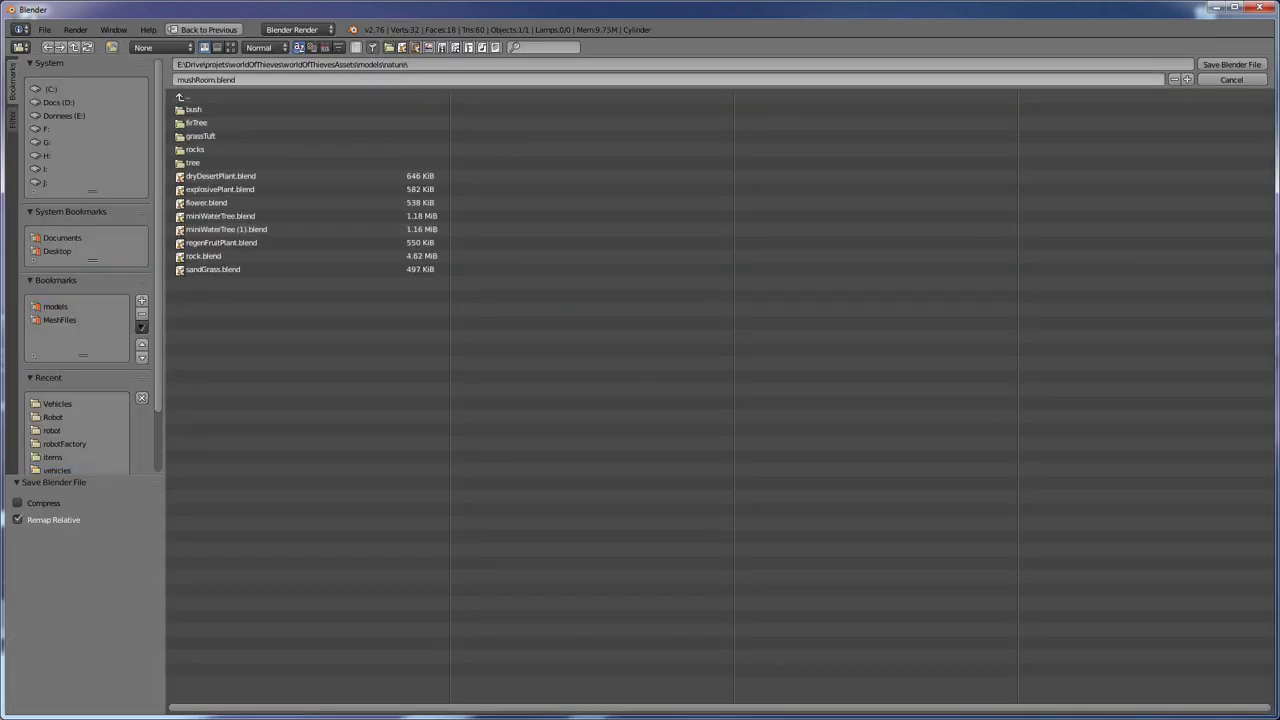
{"action": "left_click", "coordinate": [57, 470]}
{"action": "key", "text": "Return"}
- Save the scene again as mushroom.blend in the models/nature folder
{"action": "left_click", "coordinate": [44, 29]}
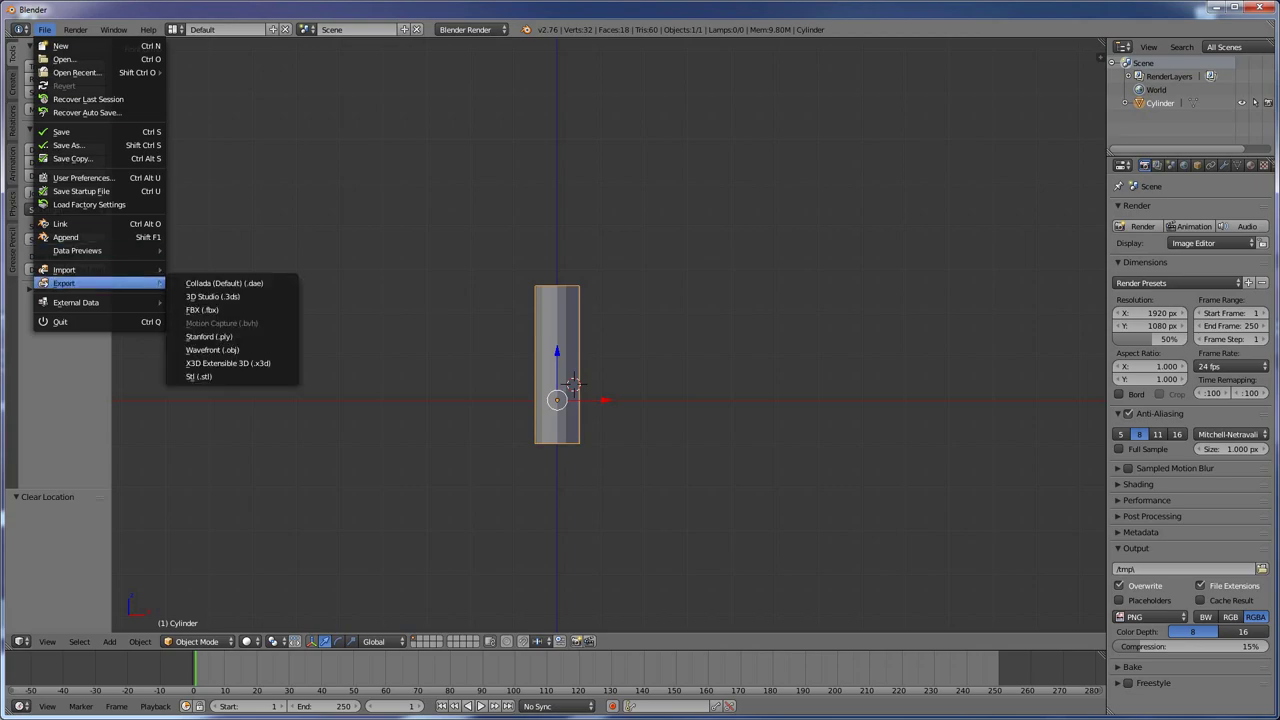
{"action": "left_click", "coordinate": [61, 145]}
{"action": "left_click", "coordinate": [55, 306]}
{"action": "left_click", "coordinate": [195, 229]}
{"action": "type", "text": "mushr"}
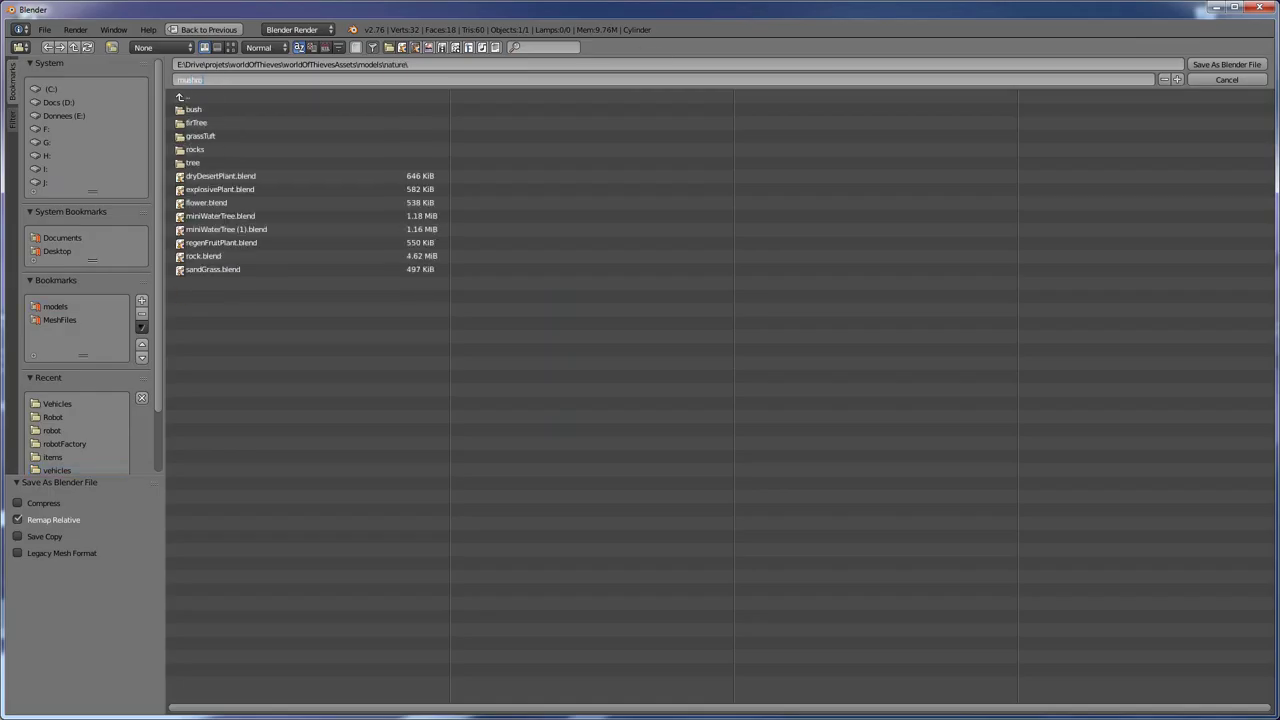
{"action": "type", "text": "om"}
{"action": "key", "text": "Return"}
{"action": "key", "text": "KP_8"}
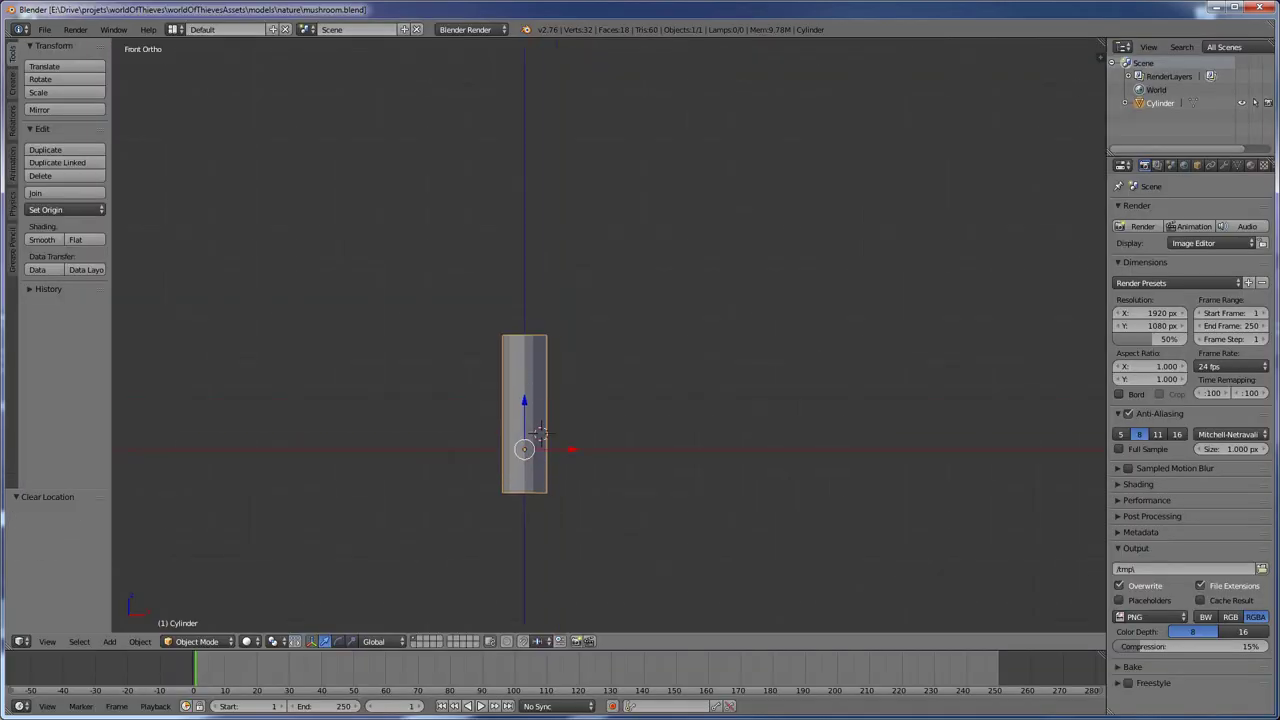
- Extrude the cylinder's top face and scale it out into a broad disc
{"action": "key", "text": "Tab"}
{"action": "key", "text": "alt+e"}
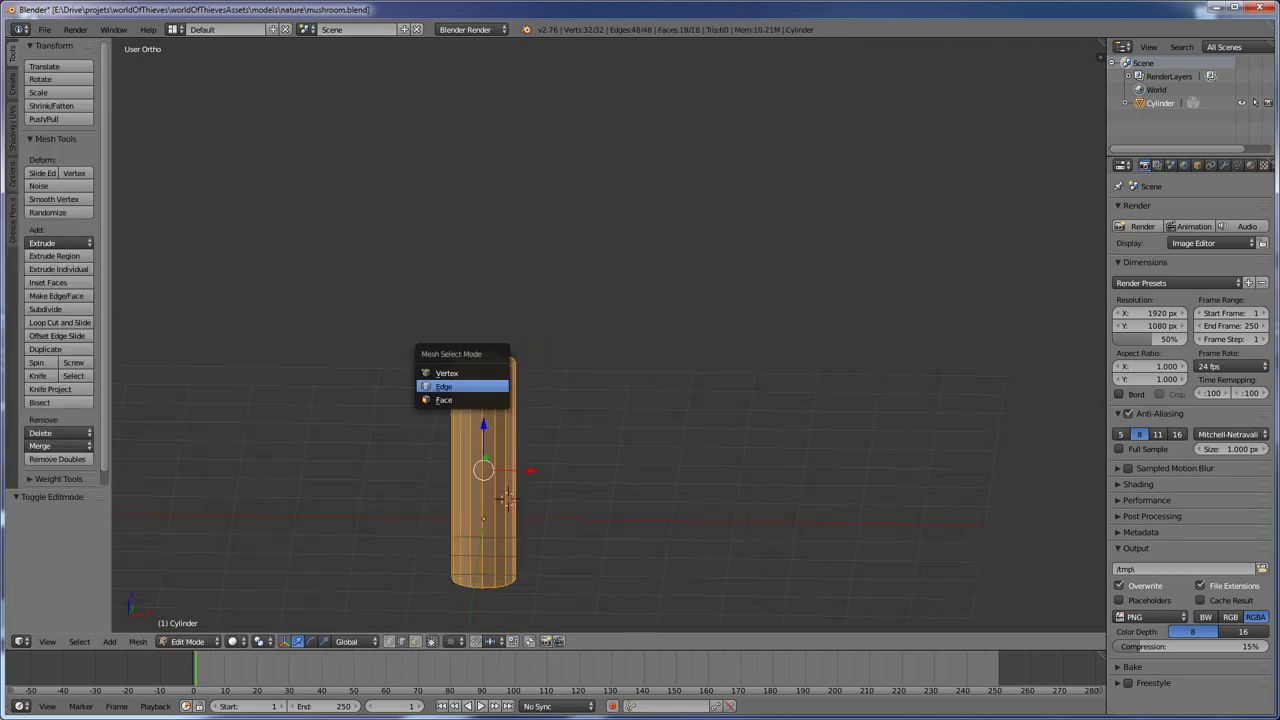
{"action": "left_click", "coordinate": [457, 383]}
{"action": "key", "text": "Escape"}
{"action": "key", "text": "s"}
{"action": "key", "text": "Escape"}
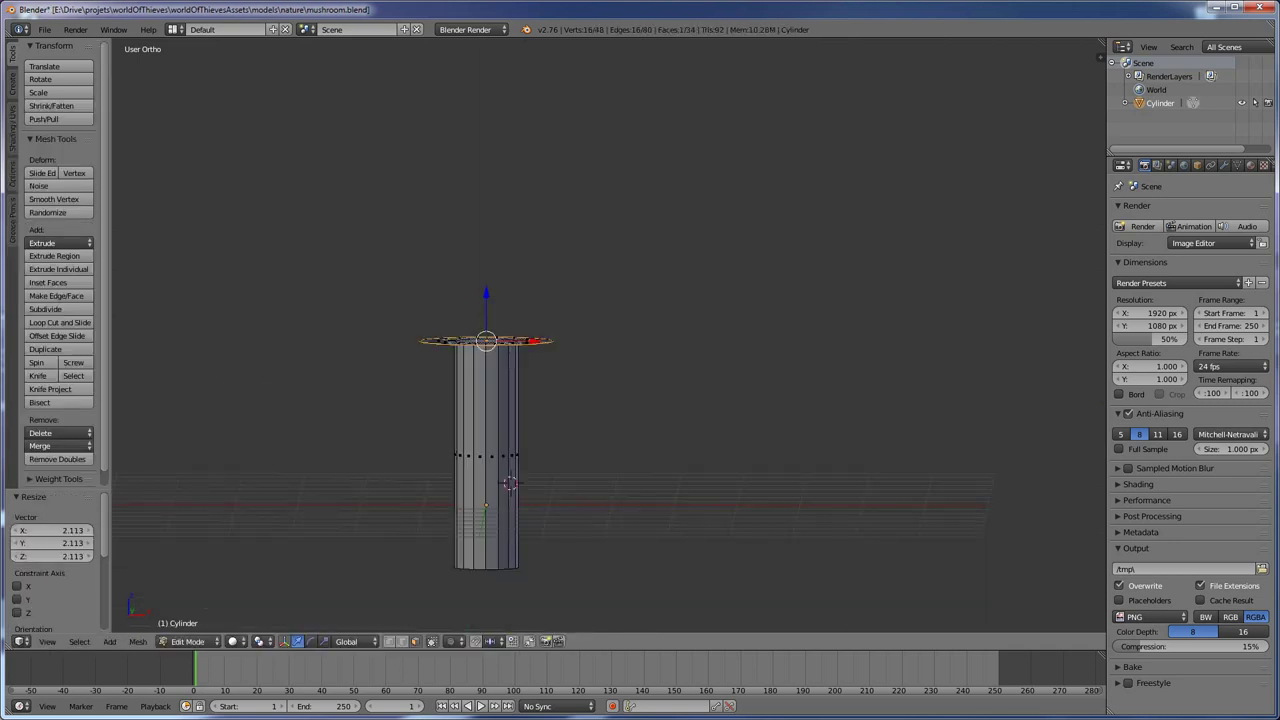
{"action": "key", "text": "s"}
{"action": "left_click", "coordinate": [658, 440]}
- Extrude the disc upward twice, shrinking each top to form a sloped conical cap
{"action": "key", "text": "KP_2"}
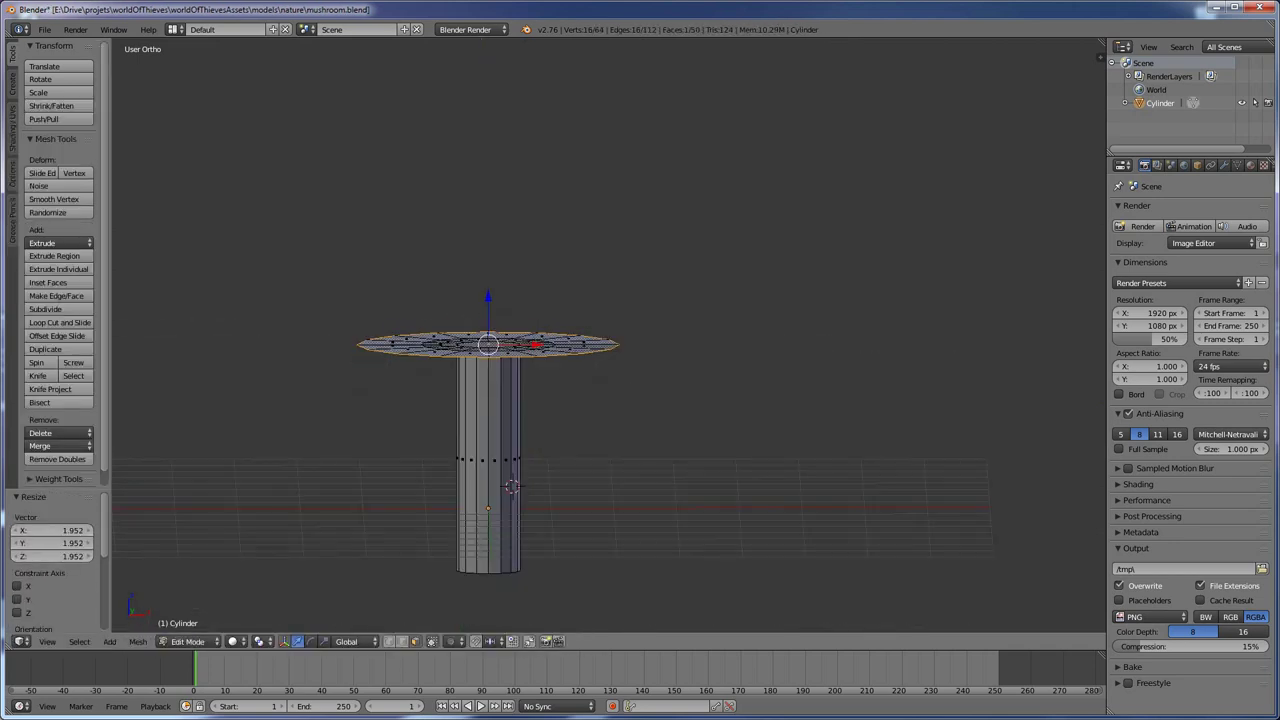
{"action": "key", "text": "e"}
{"action": "left_click", "coordinate": [623, 437]}
{"action": "key", "text": "s"}
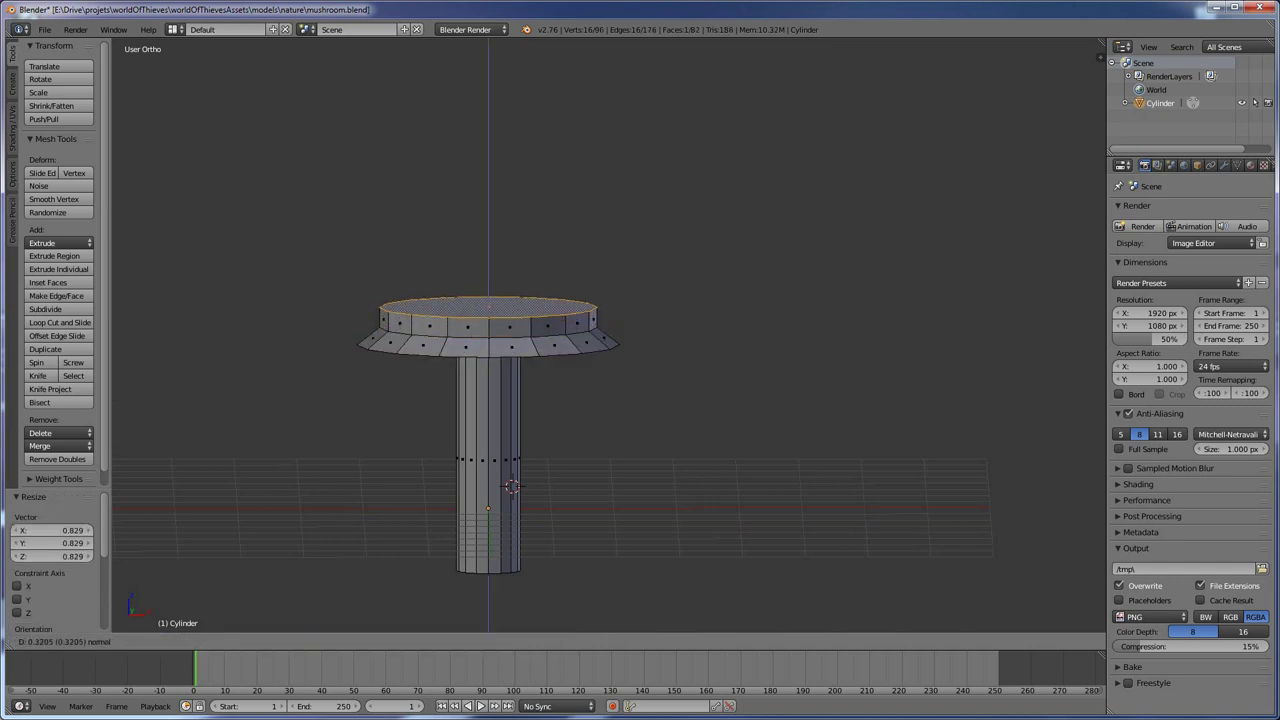
{"action": "left_click", "coordinate": [560, 422]}
{"action": "mouse_move", "coordinate": [560, 422]}
{"action": "middle_mouse_down"}
{"action": "mouse_move", "coordinate": [530, 400]}
{"action": "mouse_move", "coordinate": [515, 360]}
{"action": "mouse_move", "coordinate": [520, 380]}
{"action": "mouse_move", "coordinate": [500, 360]}
{"action": "middle_mouse_up"}
{"action": "key", "text": "e"}
{"action": "left_click", "coordinate": [520, 395]}
{"action": "key", "text": "s"}
{"action": "left_click", "coordinate": [515, 390]}
- Select the cap's rim edge loop, extrude it and scale it outward
{"action": "key", "text": "2"}
{"action": "left_click", "coordinate": [470, 340], "text": "alt"}
{"action": "key", "text": "e"}
{"action": "key", "text": "s"}
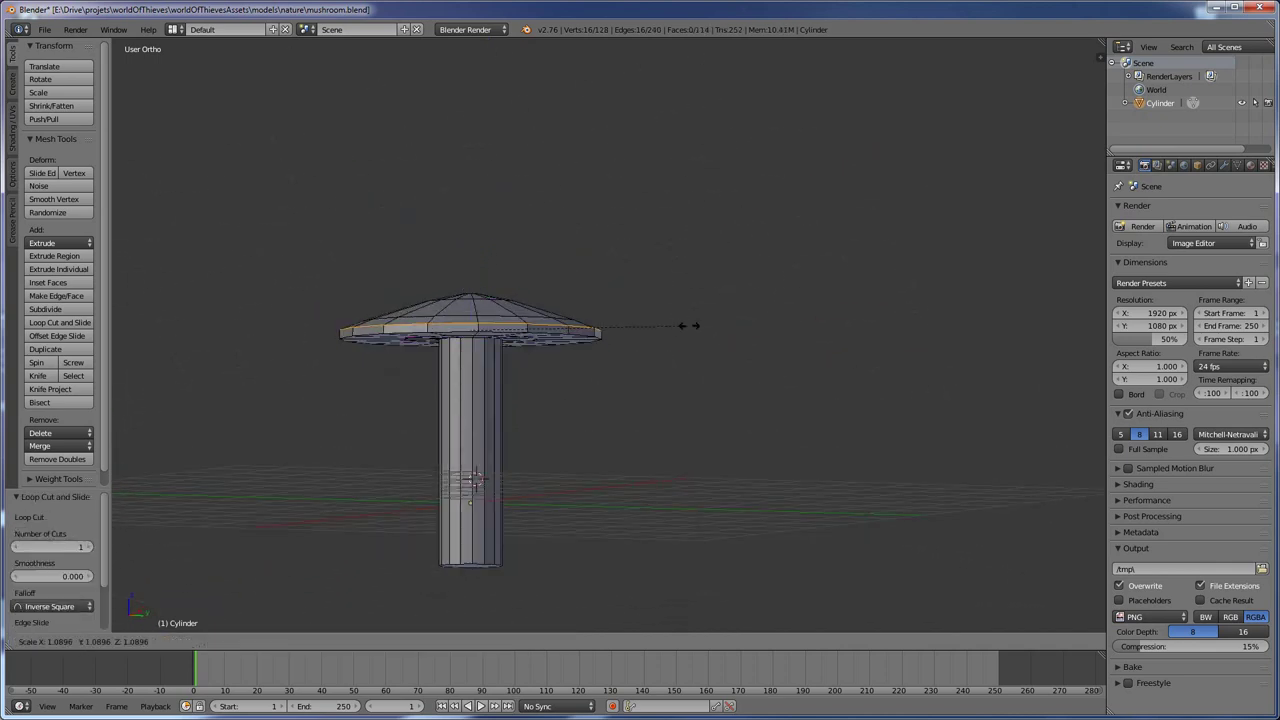
{"action": "left_click", "coordinate": [560, 330]}
{"action": "key", "text": "s"}
{"action": "mouse_move", "coordinate": [560, 330]}
{"action": "middle_mouse_down"}
{"action": "mouse_move", "coordinate": [622, 332]}
{"action": "mouse_move", "coordinate": [600, 300]}
{"action": "middle_mouse_up"}
{"action": "left_click", "coordinate": [618, 326]}
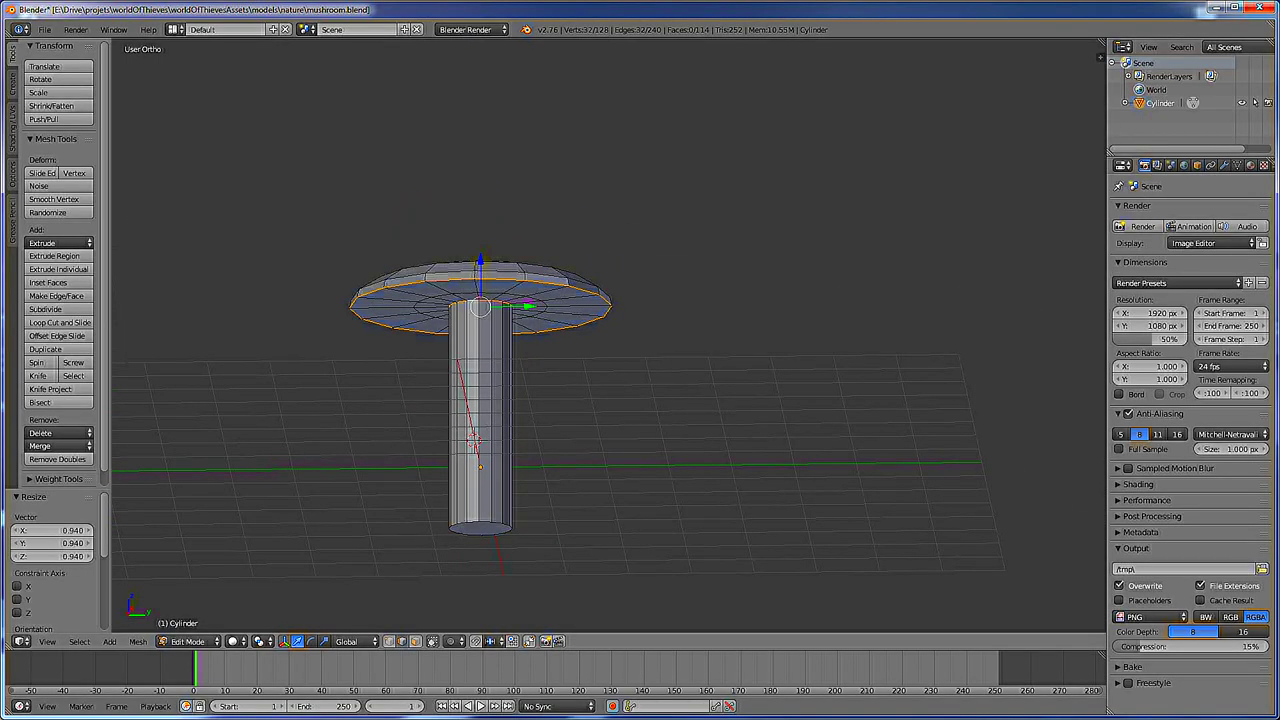
- Mark the selected edges as UV seams and delete the bottom end face
{"action": "middle_click_drag", "start_coordinate": [474, 440], "coordinate": [450, 420]}
{"action": "key", "text": "ctrl+e"}
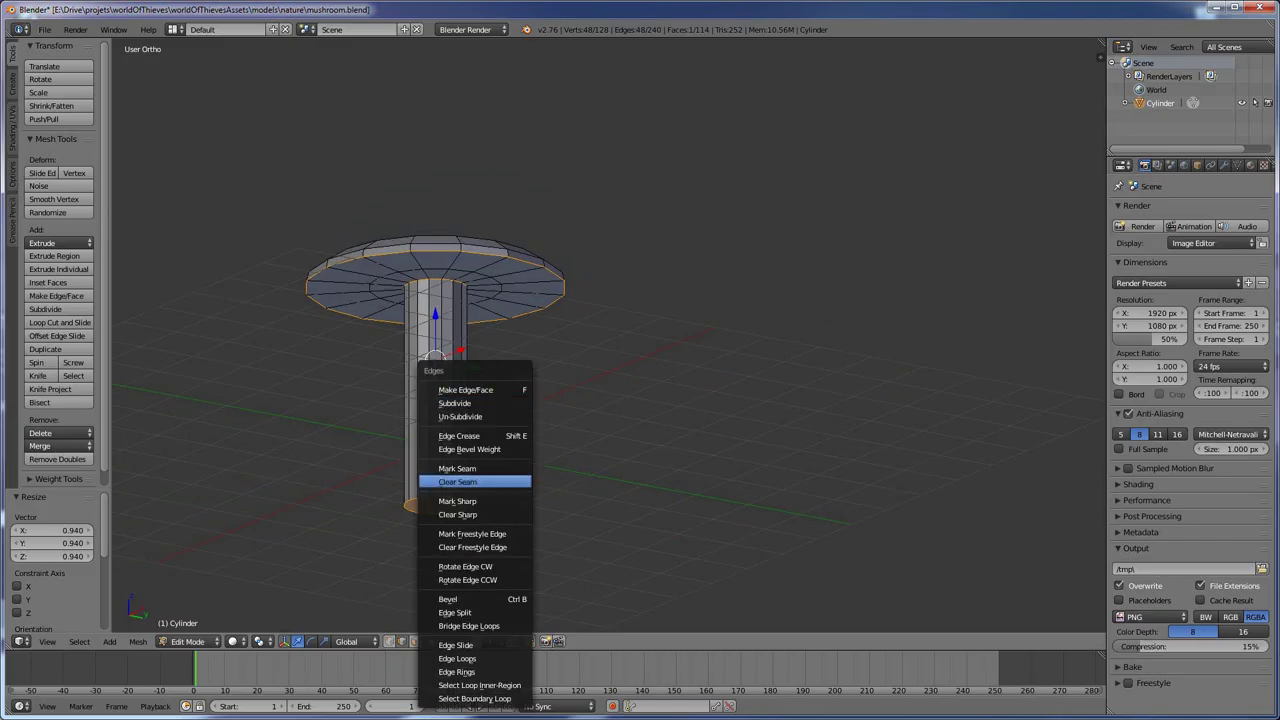
{"action": "left_click", "coordinate": [455, 470]}
{"action": "mouse_move", "coordinate": [455, 470]}
{"action": "middle_mouse_down"}
{"action": "mouse_move", "coordinate": [400, 505]}
{"action": "mouse_move", "coordinate": [440, 520]}
{"action": "middle_mouse_up"}
{"action": "key", "text": "x"}
{"action": "left_click", "coordinate": [400, 543]}
- Select a stem edge, then the whole mushroom mesh, ready for unwrapping
{"action": "middle_click_drag", "start_coordinate": [460, 320], "coordinate": [480, 400]}
{"action": "right_click", "coordinate": [480, 400]}
{"action": "key", "text": "KP_1"}
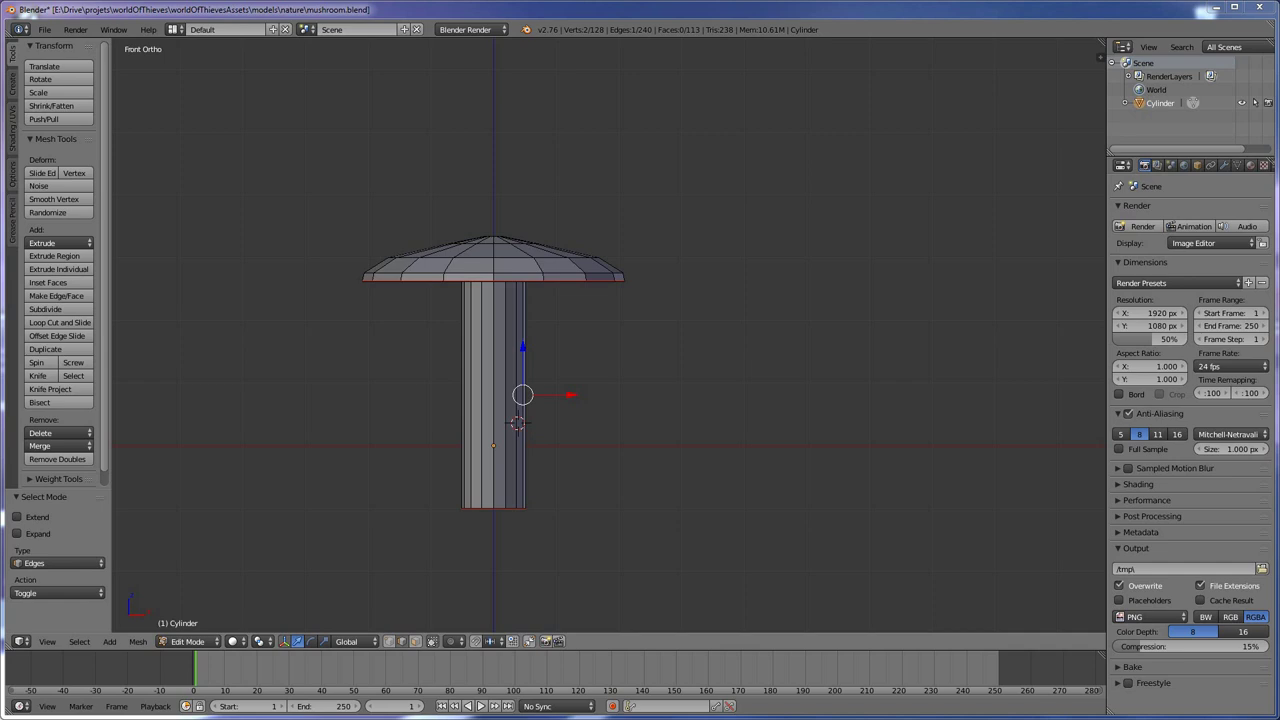
{"action": "mouse_move", "coordinate": [520, 400]}
{"action": "middle_mouse_down"}
{"action": "mouse_move", "coordinate": [750, 390]}
{"action": "mouse_move", "coordinate": [440, 390]}
{"action": "middle_mouse_up"}
{"action": "key", "text": "a"}
- Unwrap the mushroom mesh along its seams
{"action": "key", "text": "a"}
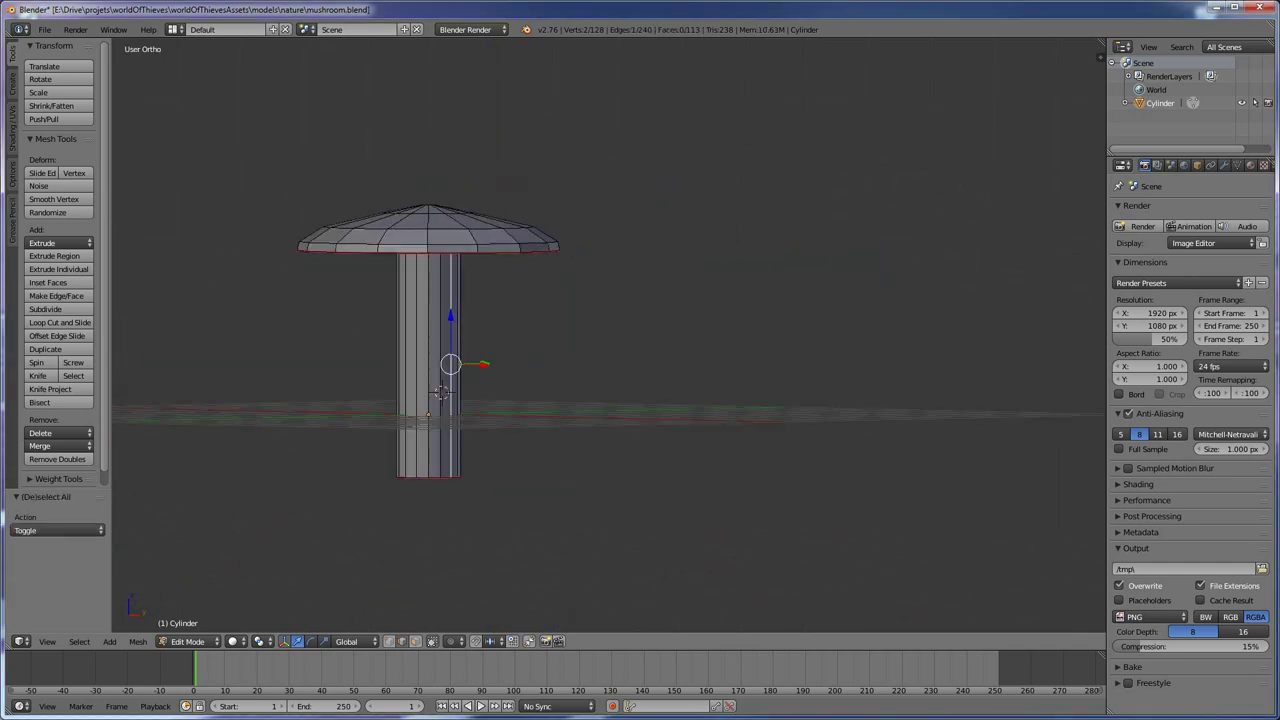
{"action": "key", "text": "ctrl+e"}
{"action": "left_click", "coordinate": [457, 366]}
{"action": "key", "text": "a"}
{"action": "key", "text": "u"}
{"action": "left_click", "coordinate": [450, 358]}
- Split the view into a UV Editor and raise the unwrap margin to about 0.045
{"action": "left_click_drag", "start_coordinate": [1100, 42], "coordinate": [636, 300]}
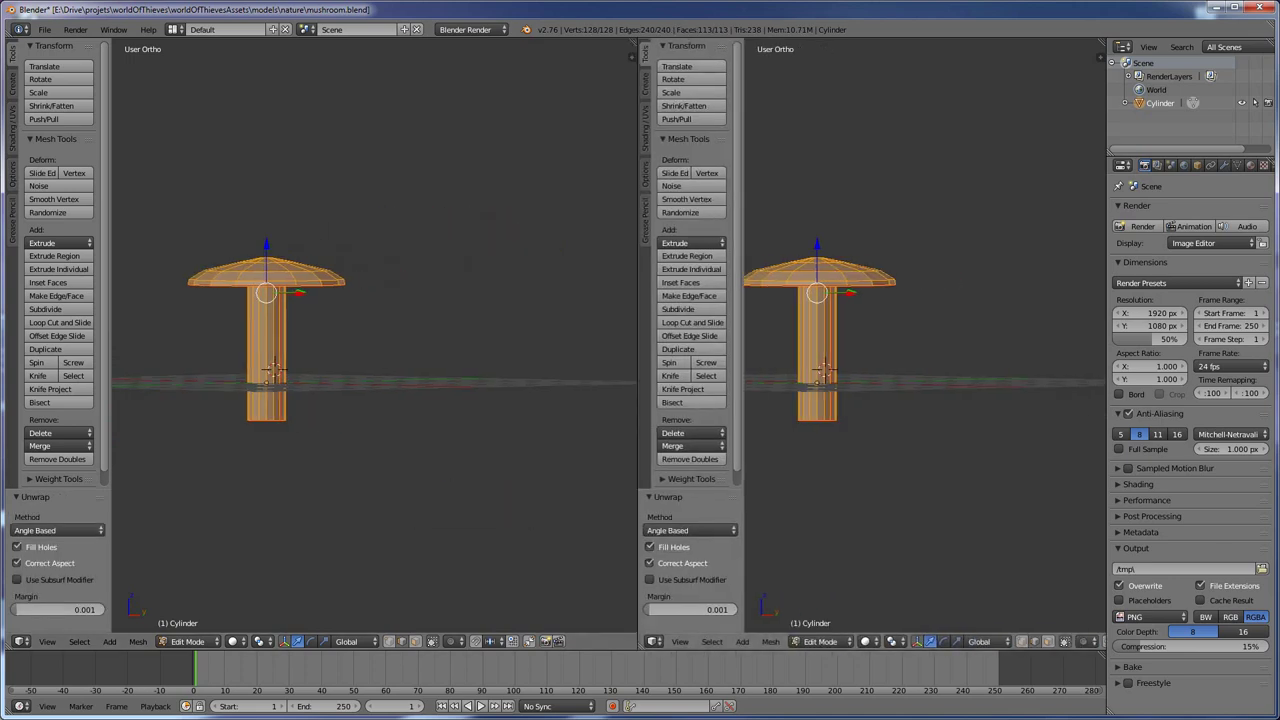
{"action": "left_click", "coordinate": [653, 641]}
{"action": "left_click", "coordinate": [700, 521]}
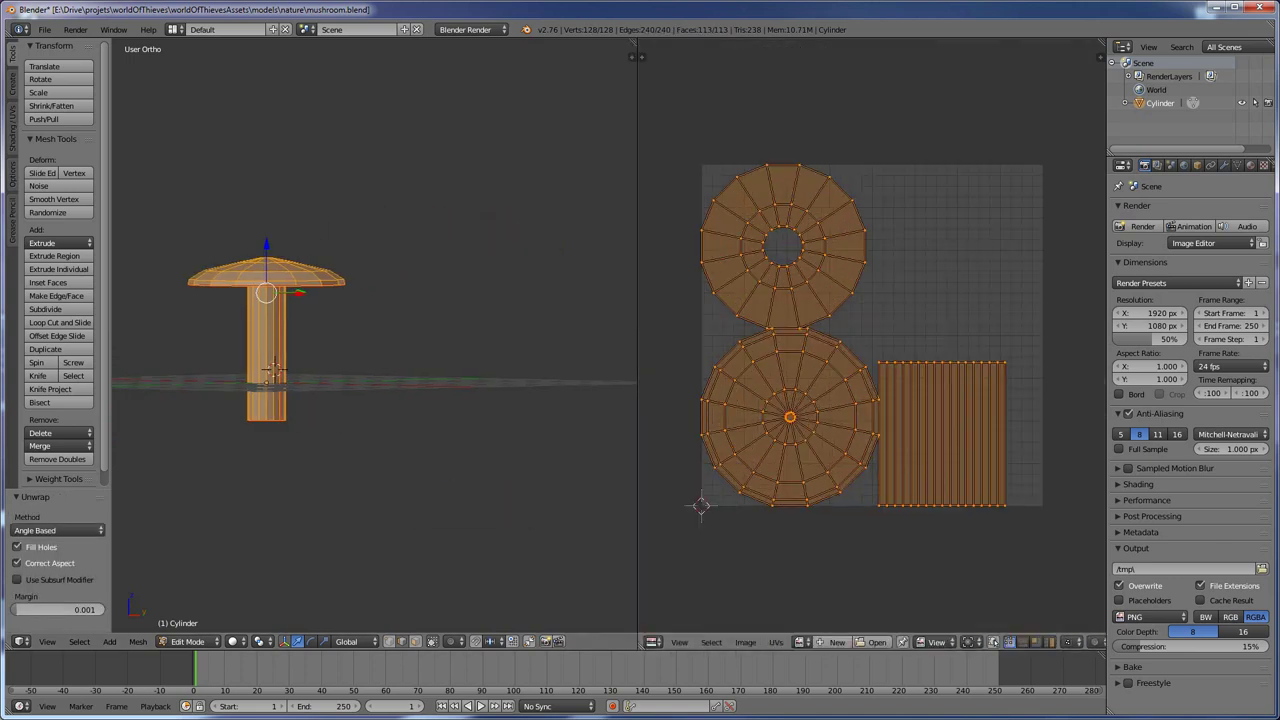
{"action": "middle_click_drag", "start_coordinate": [870, 340], "coordinate": [790, 358]}
{"action": "key", "text": "a"}
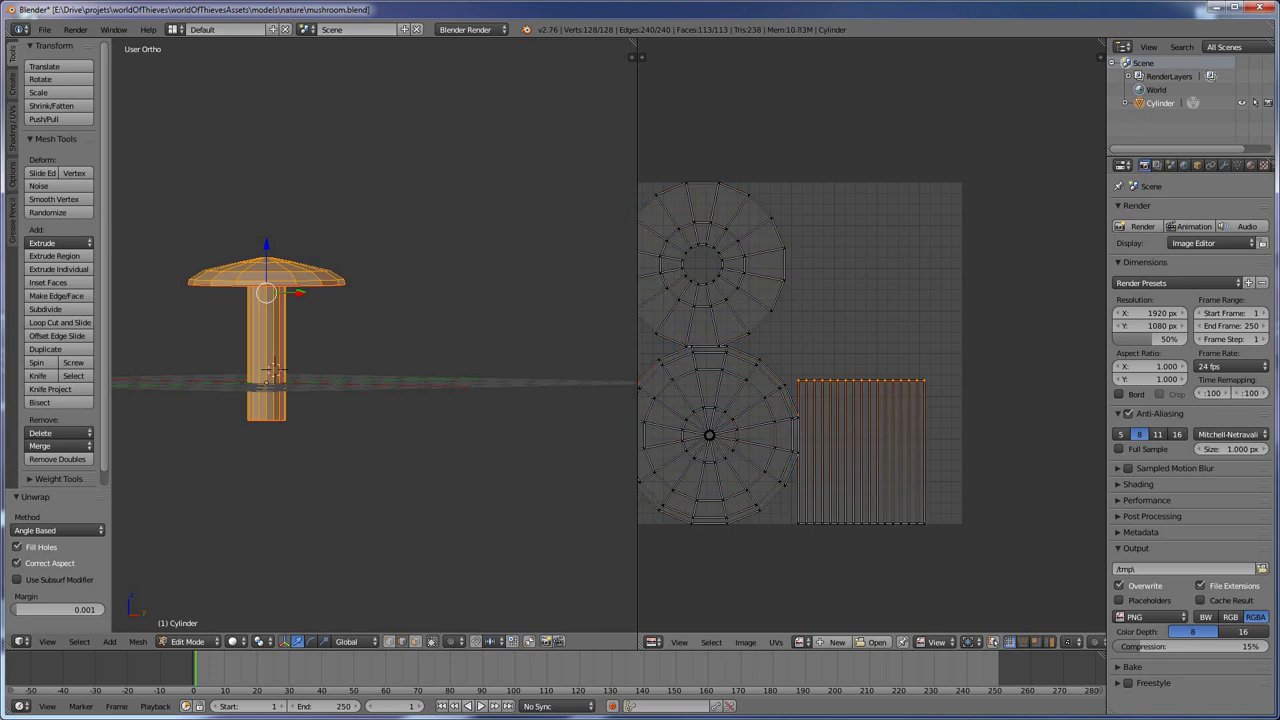
{"action": "key", "text": "a"}
{"action": "left_click_drag", "start_coordinate": [58, 609], "coordinate": [72, 609]}
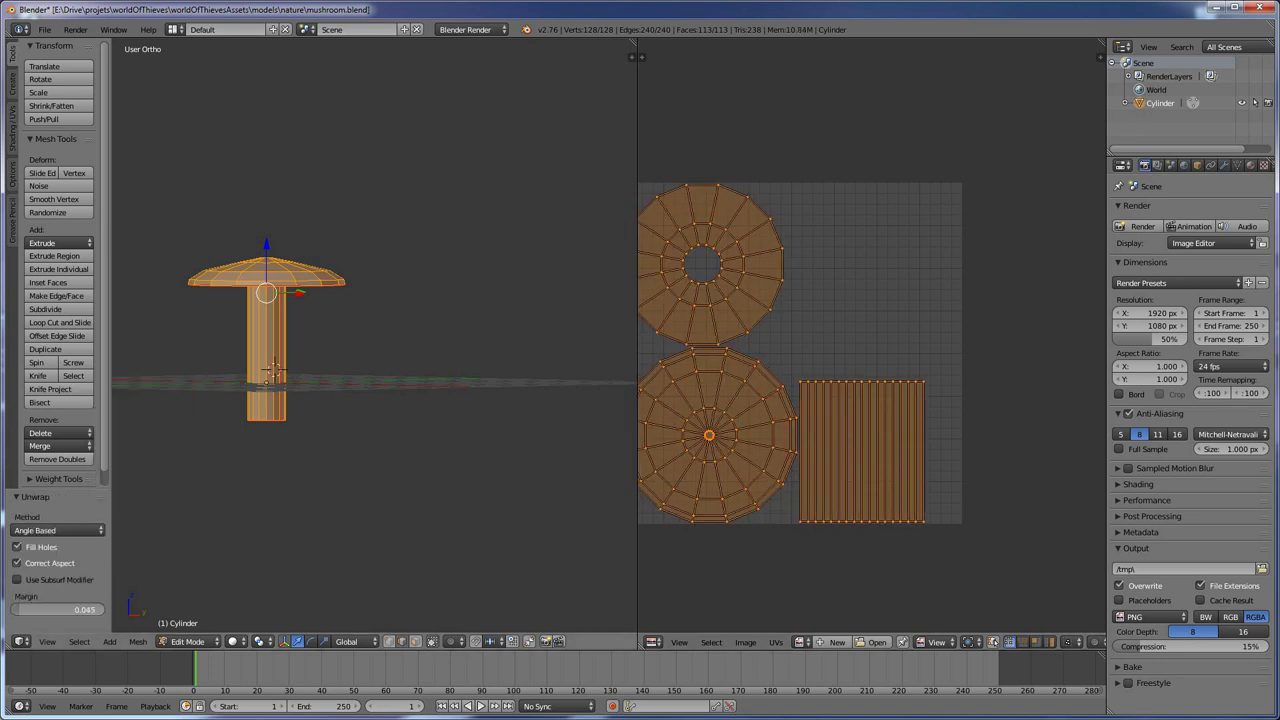
- Enlarge the stem strip island, move it beside the cap discs, and stretch it taller
{"action": "key", "text": "a"}
{"action": "left_click", "coordinate": [1049, 641]}
{"action": "right_click", "coordinate": [862, 450]}
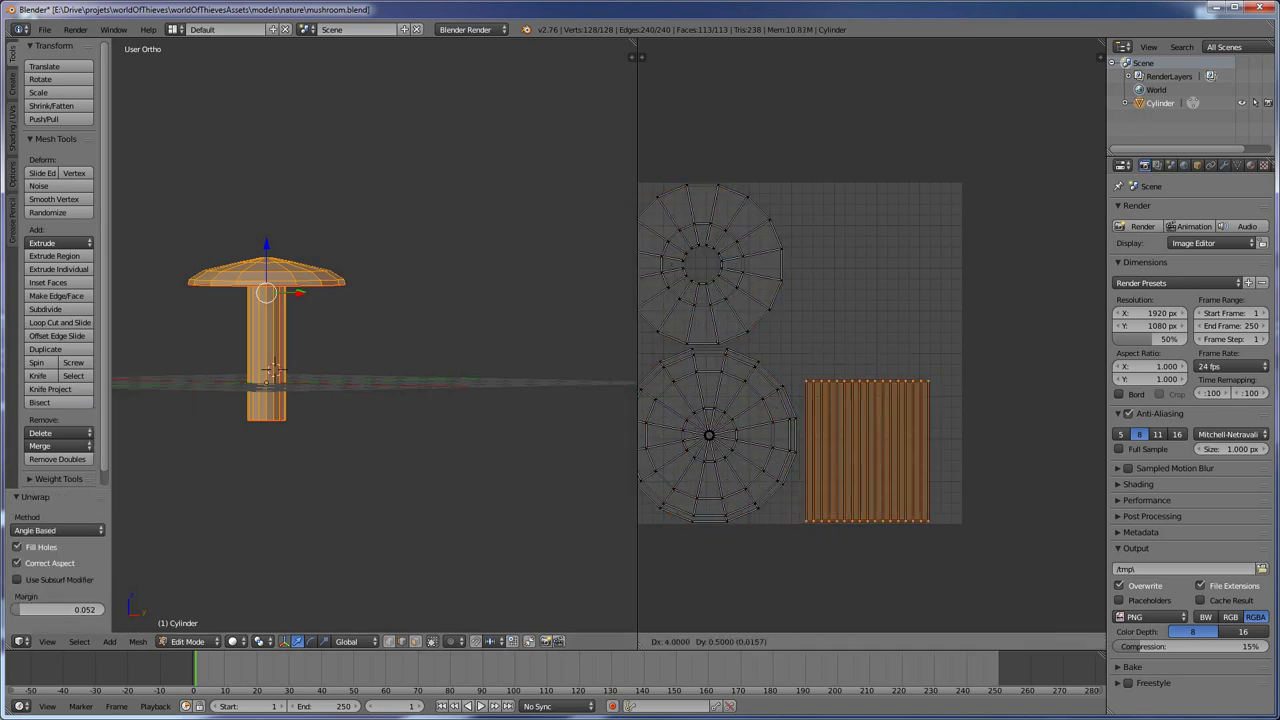
{"action": "key", "text": "s"}
{"action": "key", "text": "g"}
{"action": "scroll", "coordinate": [654, 527], "scroll_direction": "up", "scroll_amount": 1}
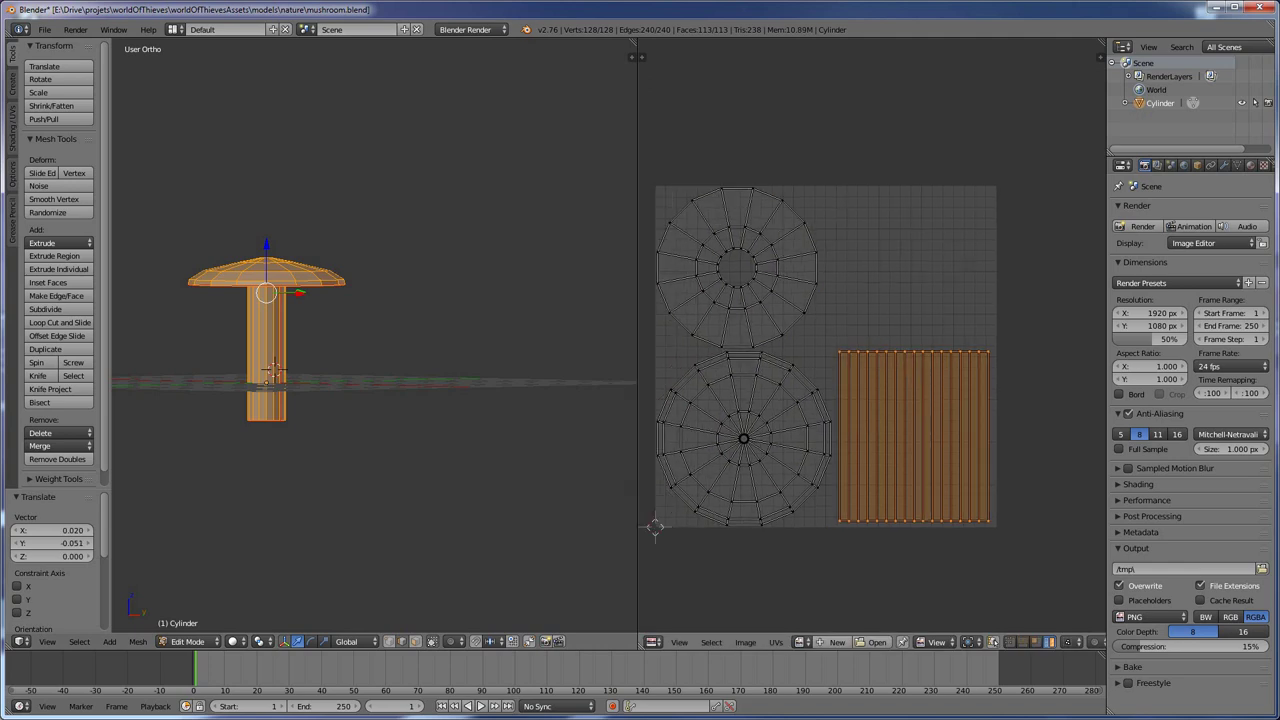
{"action": "middle_click_drag", "start_coordinate": [654, 527], "coordinate": [660, 530]}
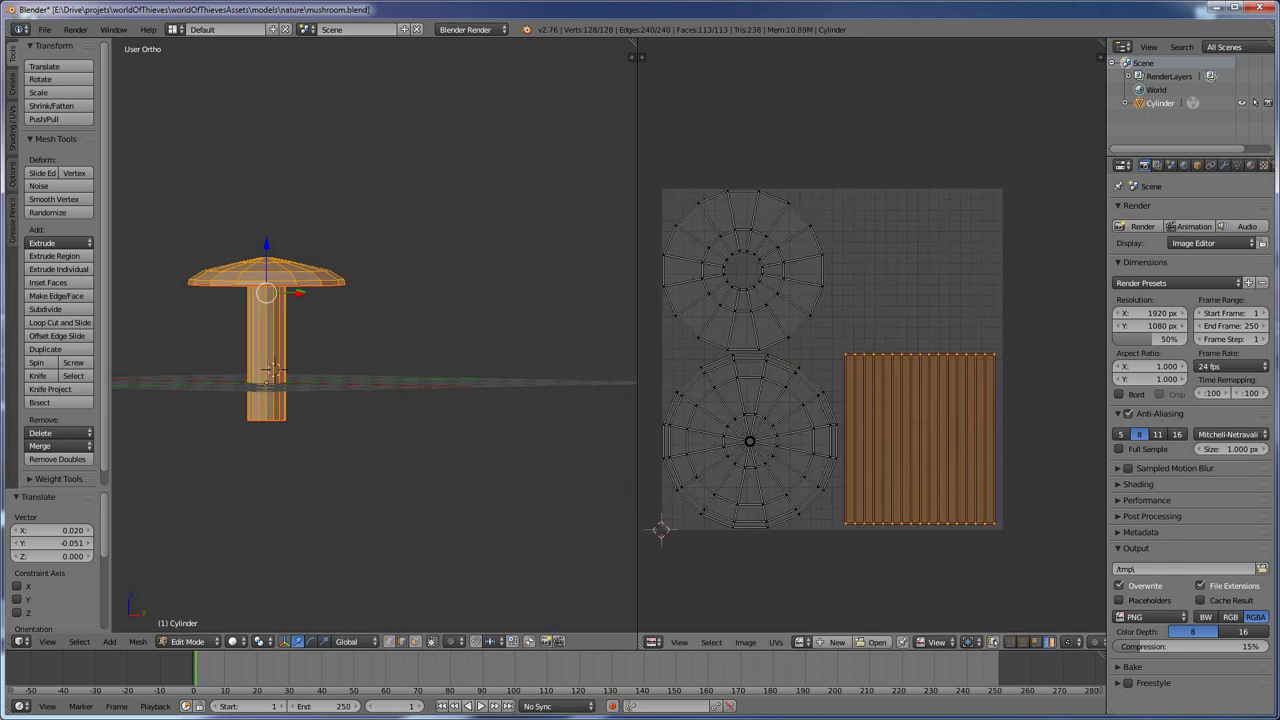
{"action": "middle_click_drag", "start_coordinate": [273, 370], "coordinate": [272, 350]}
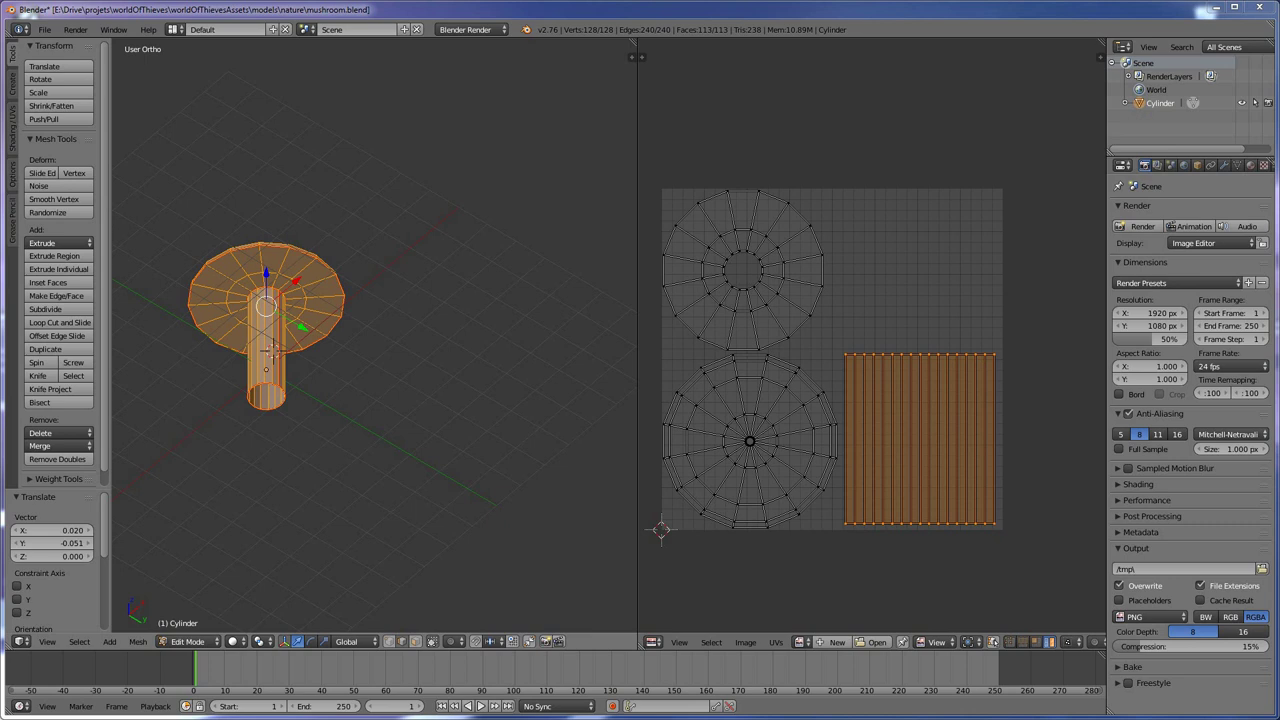
{"action": "middle_click_drag", "start_coordinate": [271, 352], "coordinate": [289, 370]}
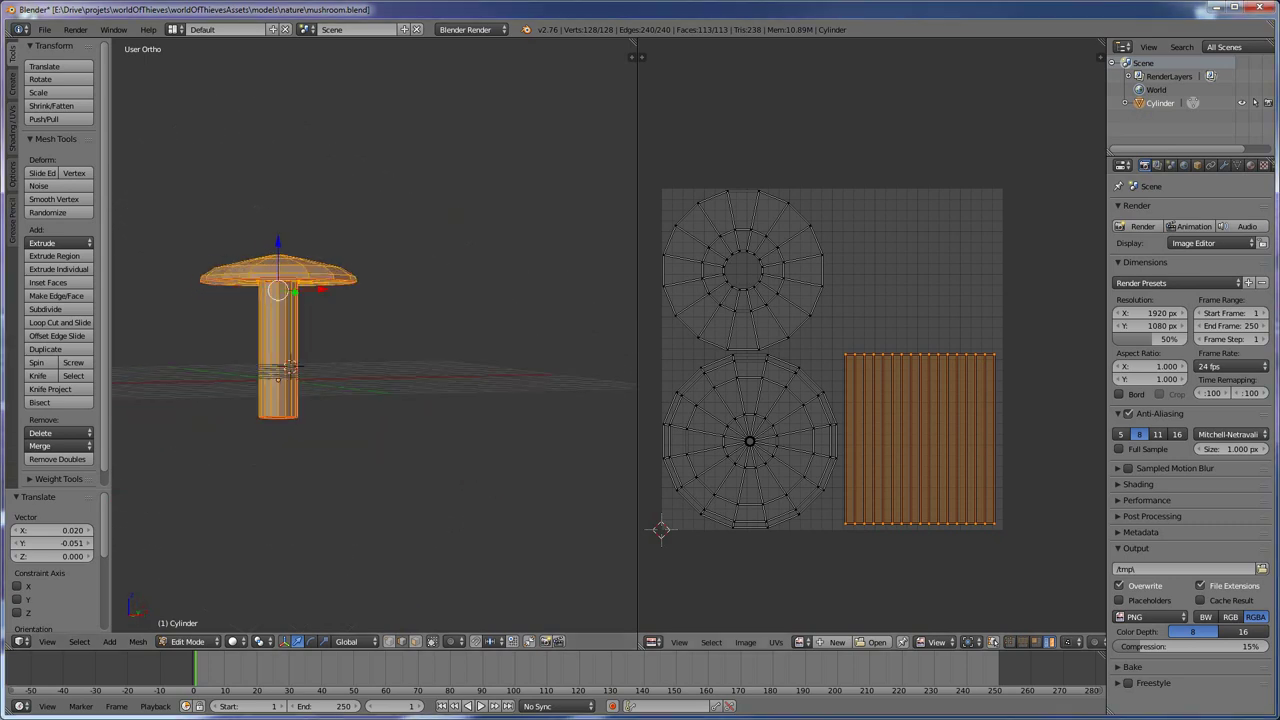
{"action": "key", "text": "g"}
{"action": "left_click", "coordinate": [934, 300]}
- Create a UV grid test image and display the mushroom with that texture
{"action": "left_click", "coordinate": [862, 641]}
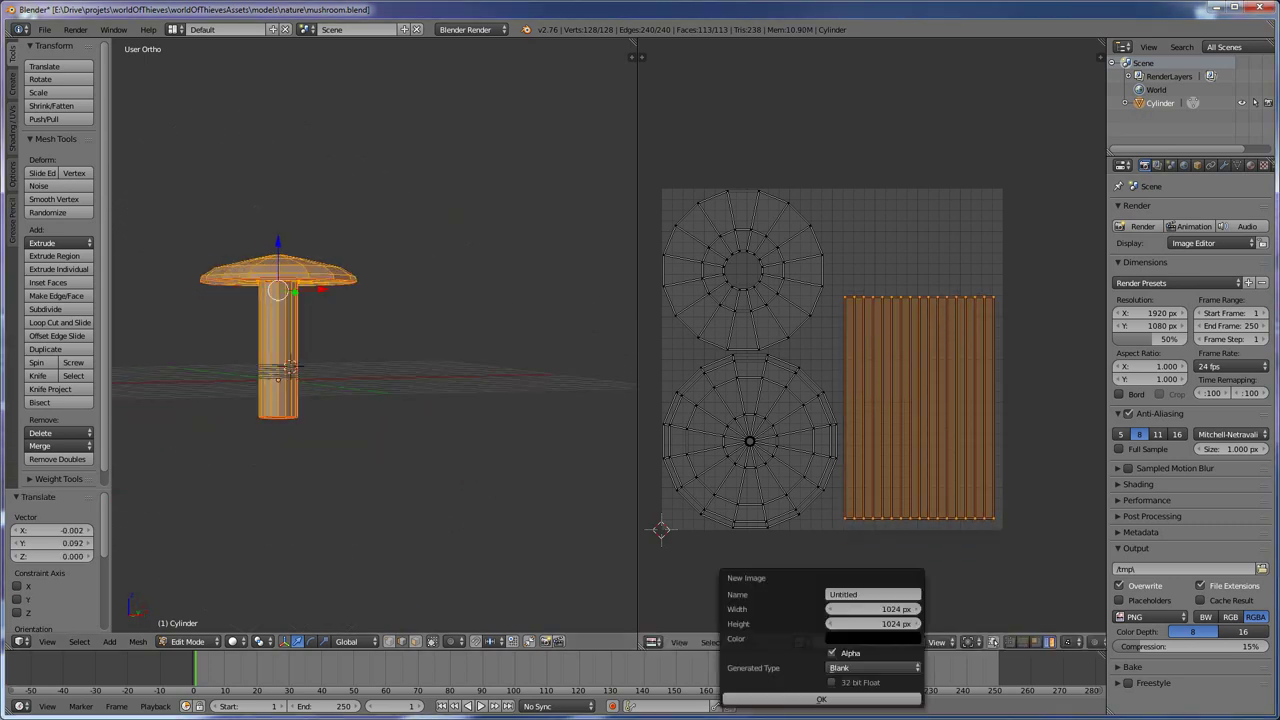
{"action": "left_click", "coordinate": [874, 667]}
{"action": "left_click", "coordinate": [870, 637]}
{"action": "left_click", "coordinate": [821, 699]}
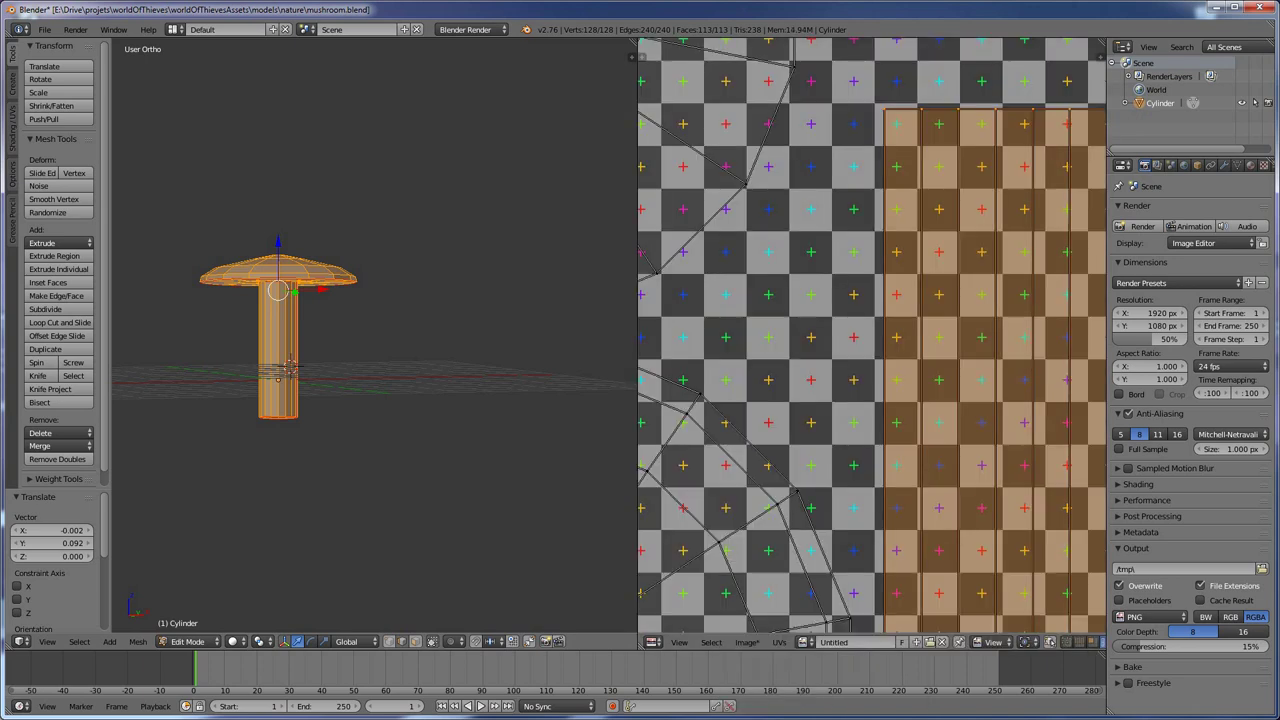
{"action": "key", "text": "Home"}
{"action": "mouse_move", "coordinate": [280, 360]}
{"action": "middle_mouse_down"}
{"action": "mouse_move", "coordinate": [285, 400]}
{"action": "mouse_move", "coordinate": [392, 405]}
{"action": "middle_mouse_up"}
{"action": "key", "text": "Tab"}
{"action": "key", "text": "alt+z"}
- Export the mushroom's UV layout as a PNG into the textures/nature folder
{"action": "key", "text": "Tab"}
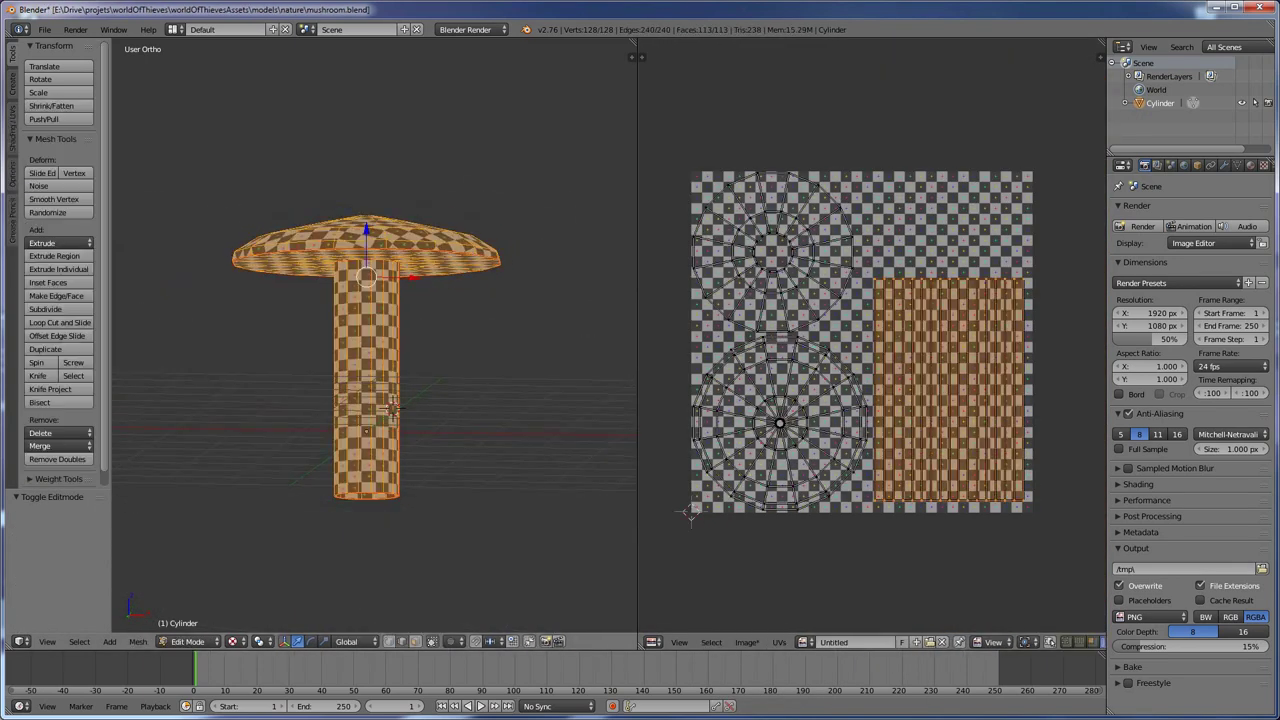
{"action": "key", "text": "a"}
{"action": "left_click", "coordinate": [779, 642]}
{"action": "left_click", "coordinate": [800, 290]}
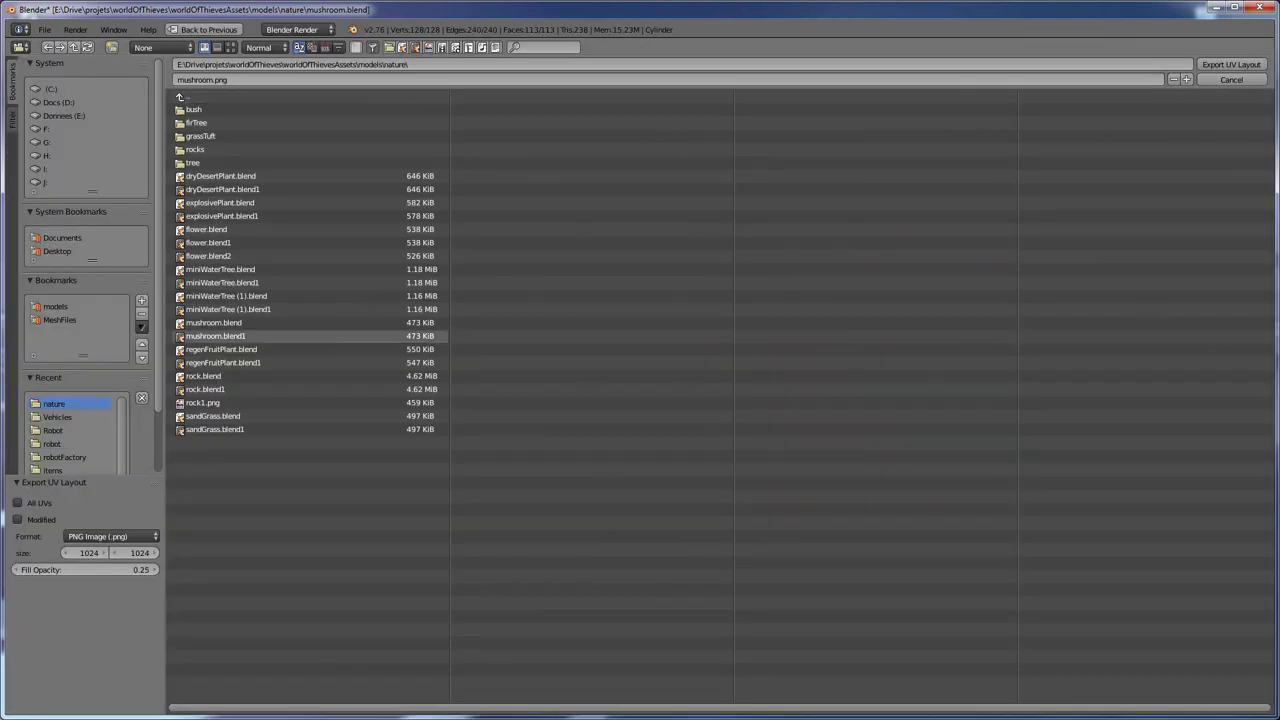
{"action": "key", "text": "Return"}
{"action": "left_click", "coordinate": [810, 642]}
{"action": "left_click", "coordinate": [779, 642]}
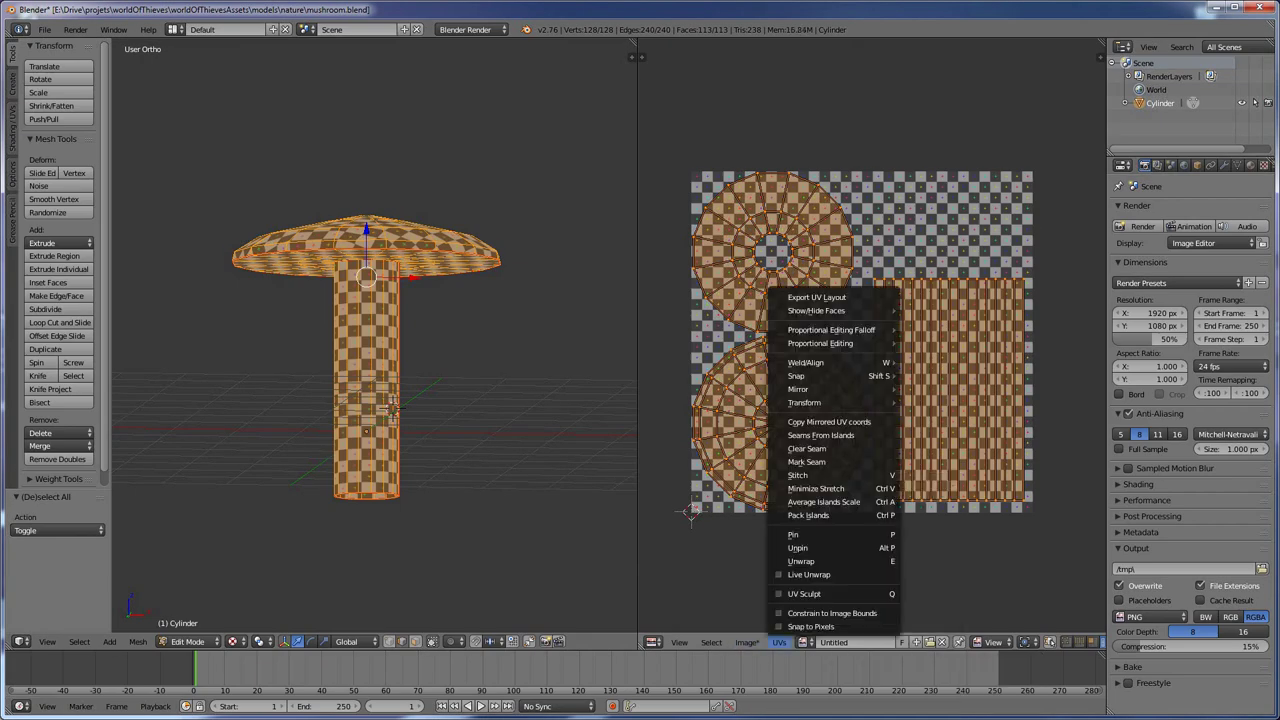
{"action": "left_click", "coordinate": [816, 297]}
{"action": "left_click", "coordinate": [200, 97]}
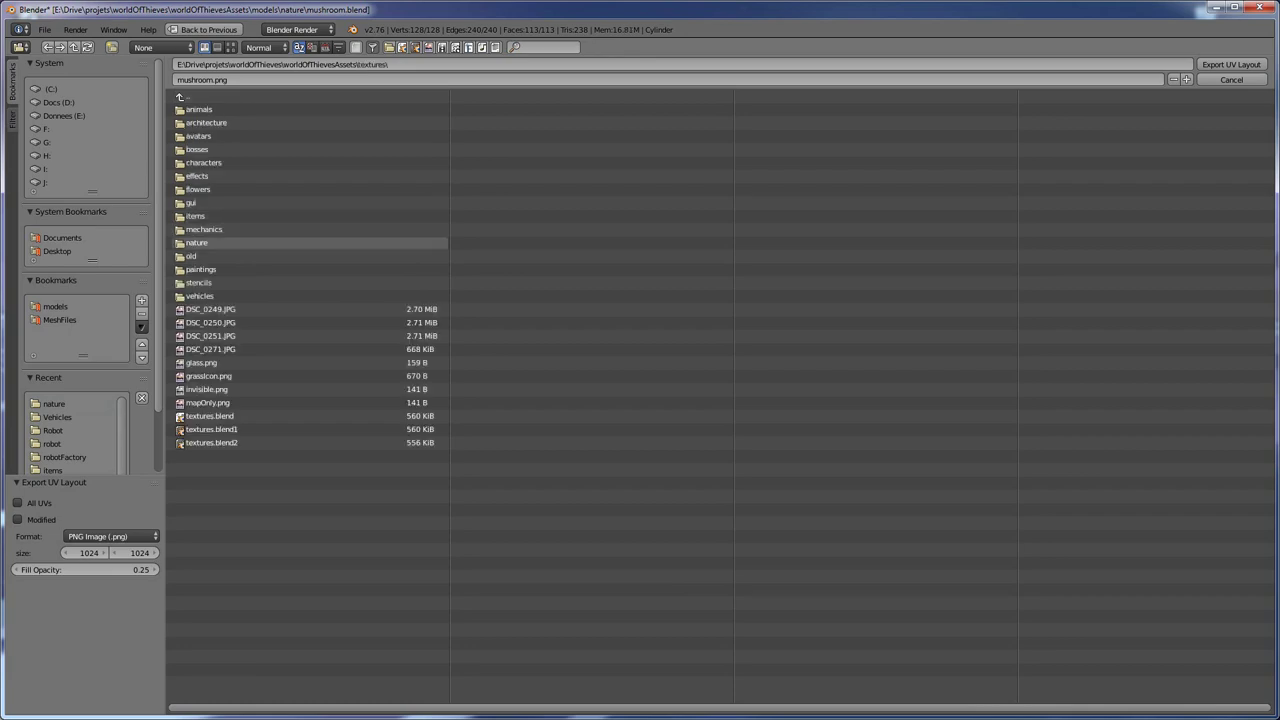
{"action": "left_click", "coordinate": [197, 242]}
{"action": "key", "text": "Return"}
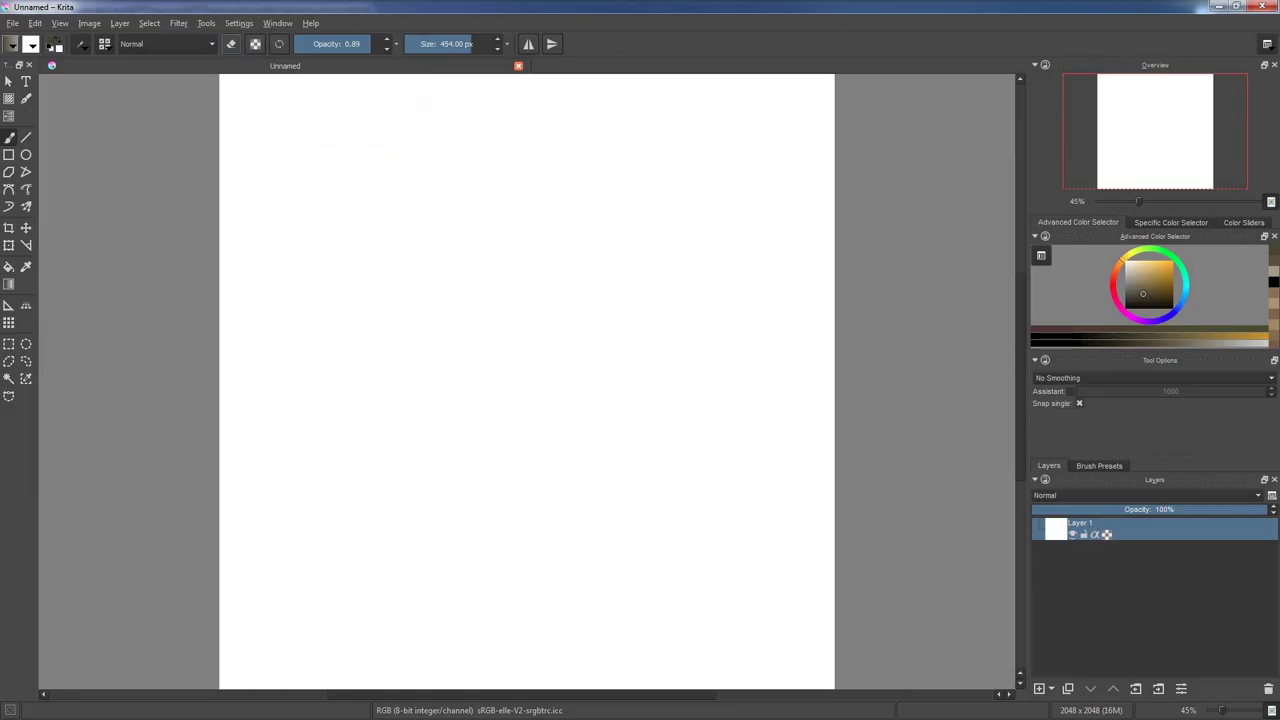
{"action": "left_click", "coordinate": [12, 22]}
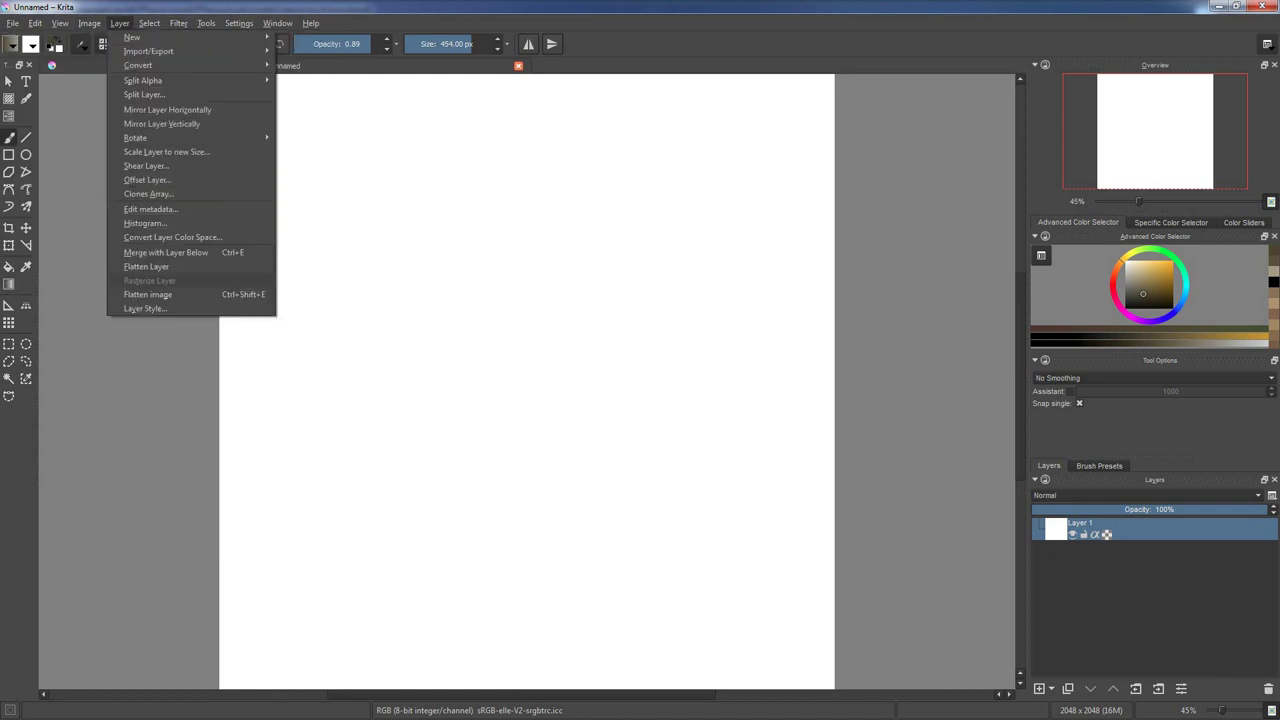
- Save the blank Krita document as mushroom.kra in the textures/nature folder
{"action": "mouse_move", "coordinate": [149, 51]}
{"action": "left_click", "coordinate": [40, 93]}
{"action": "left_click", "coordinate": [160, 240]}
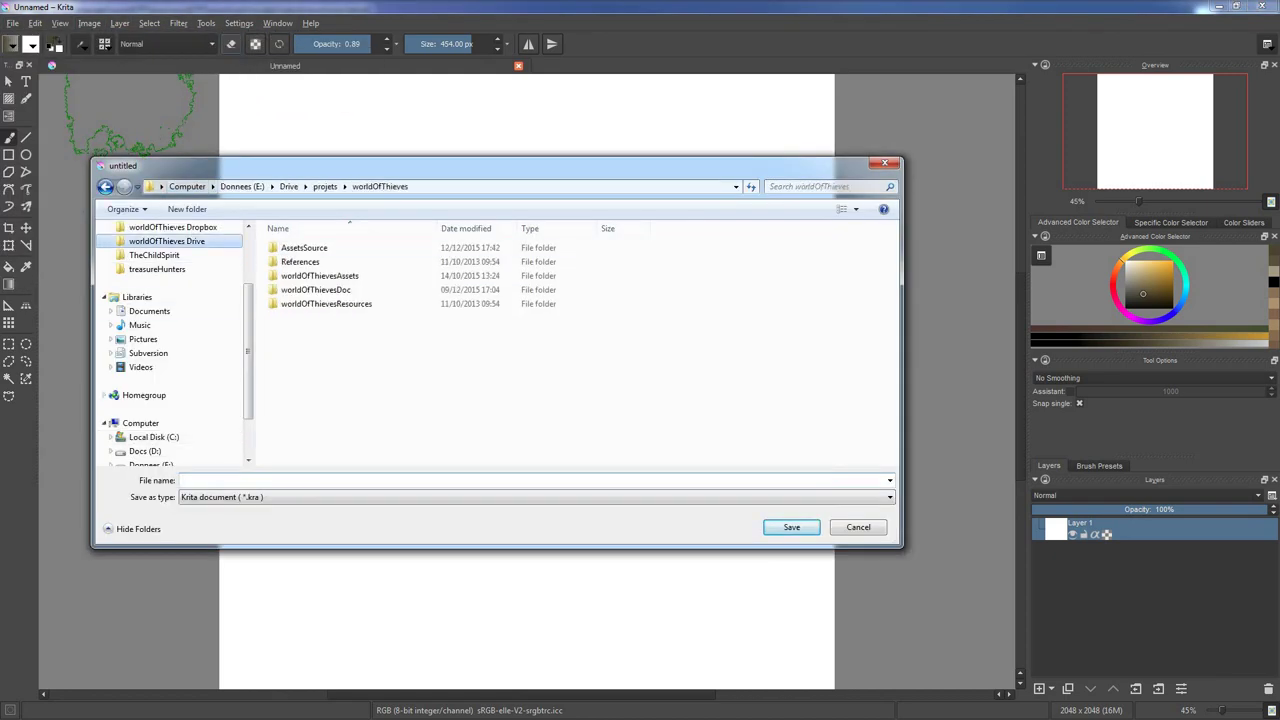
{"action": "double_click", "coordinate": [300, 276]}
{"action": "double_click", "coordinate": [294, 359]}
{"action": "double_click", "coordinate": [300, 420]}
{"action": "left_click", "coordinate": [300, 415]}
{"action": "scroll", "coordinate": [377, 415], "scroll_direction": "down", "scroll_amount": 5}
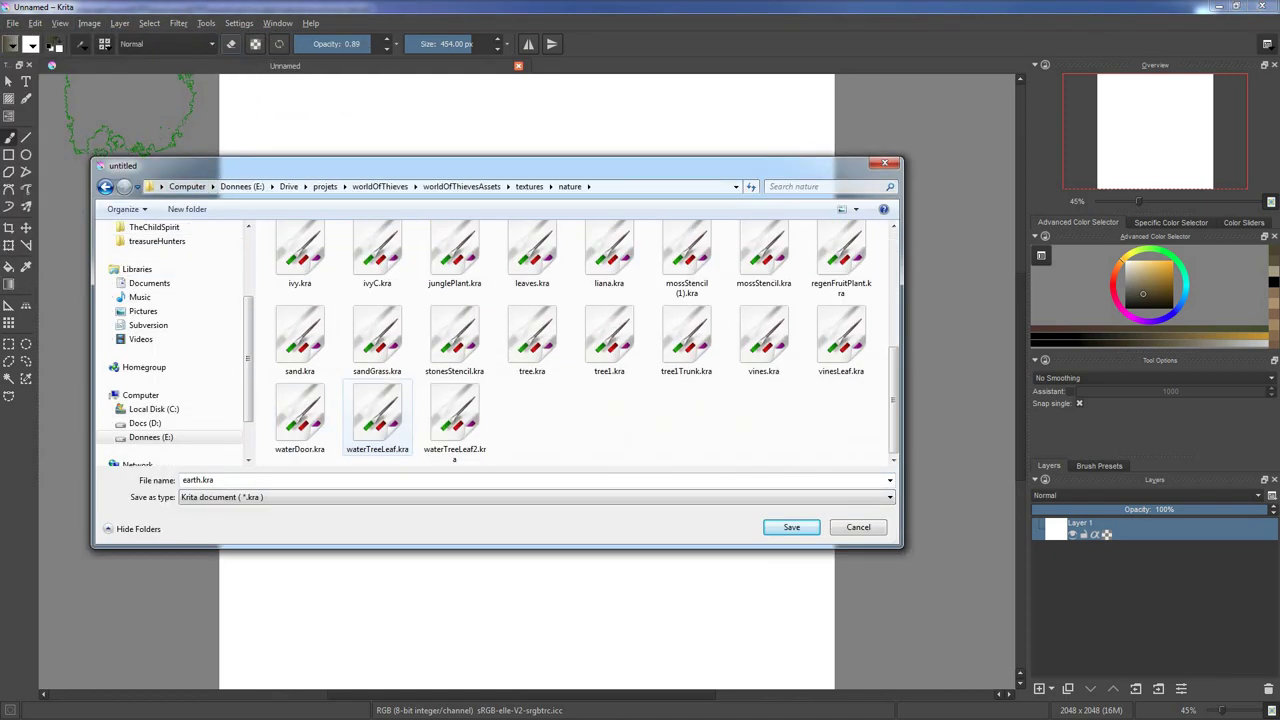
{"action": "scroll", "coordinate": [377, 415], "scroll_direction": "up", "scroll_amount": 5}
{"action": "scroll", "coordinate": [377, 415], "scroll_direction": "down", "scroll_amount": 5}
{"action": "type", "text": "mus"}
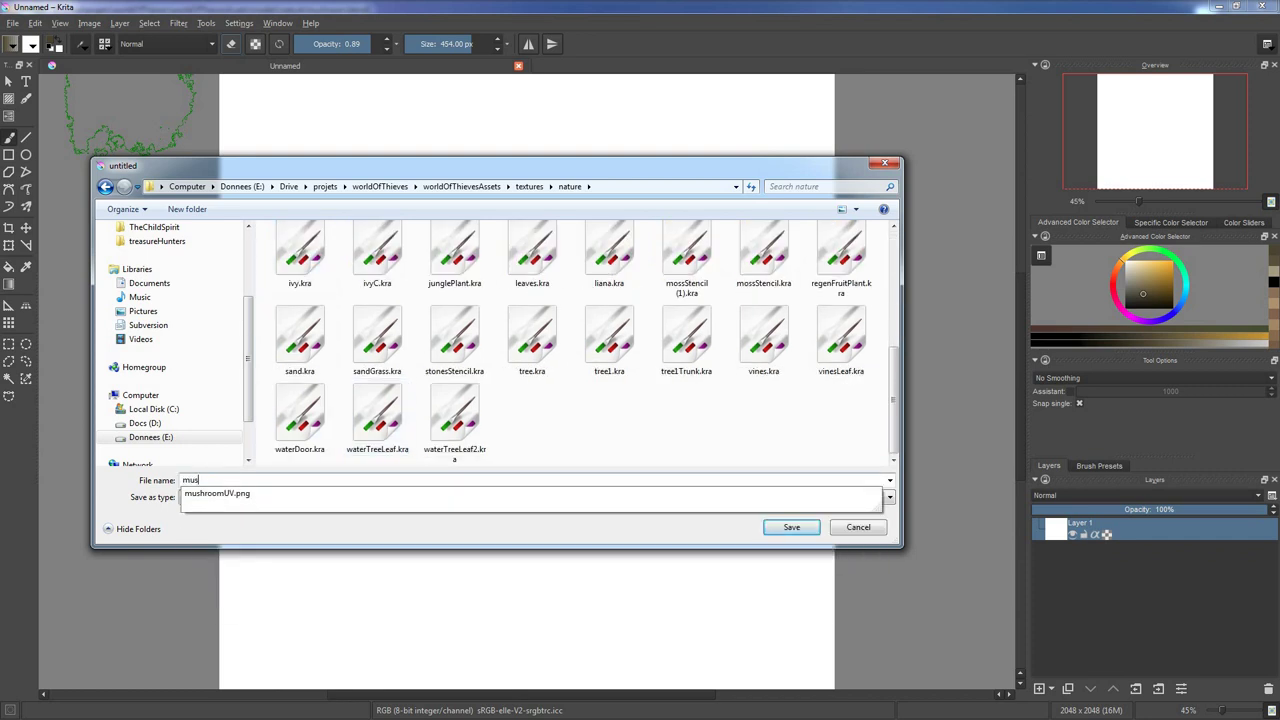
{"action": "type", "text": "hroom"}
{"action": "key", "text": "Return"}
- Import mushroomUV.png as a new layer and scale it to fill the canvas
{"action": "left_click", "coordinate": [89, 23]}
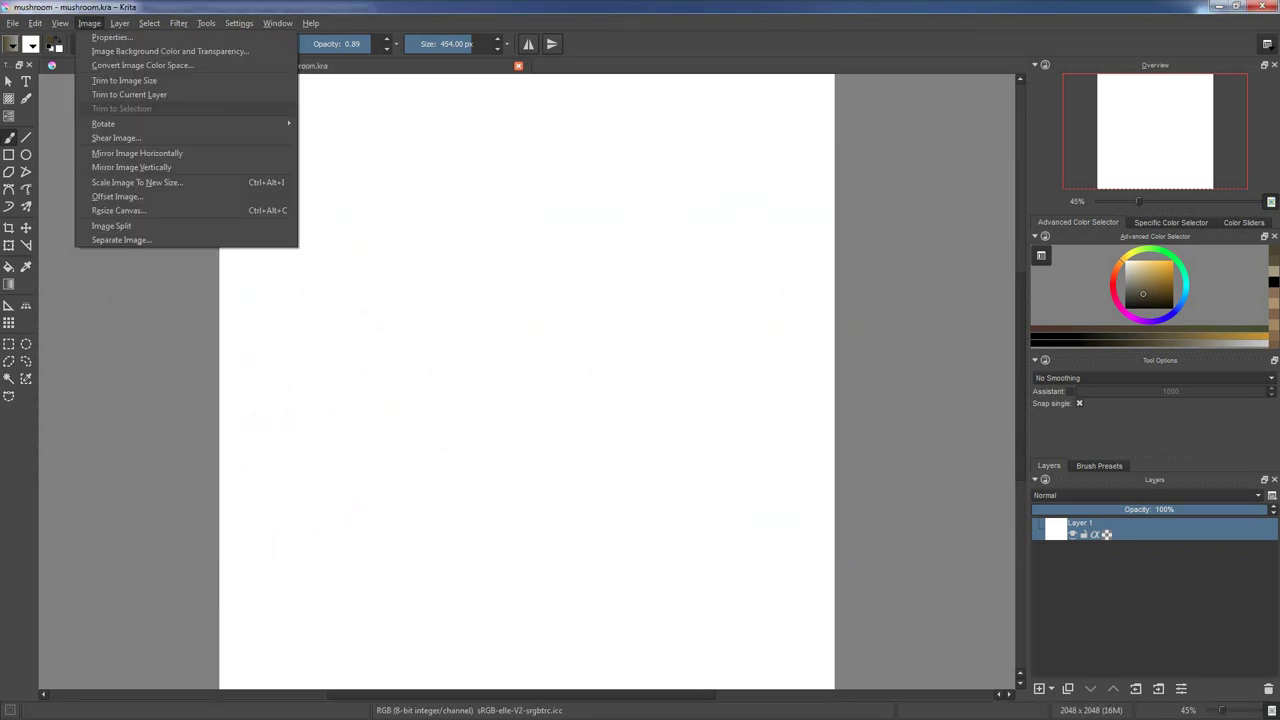
{"action": "left_click", "coordinate": [329, 86]}
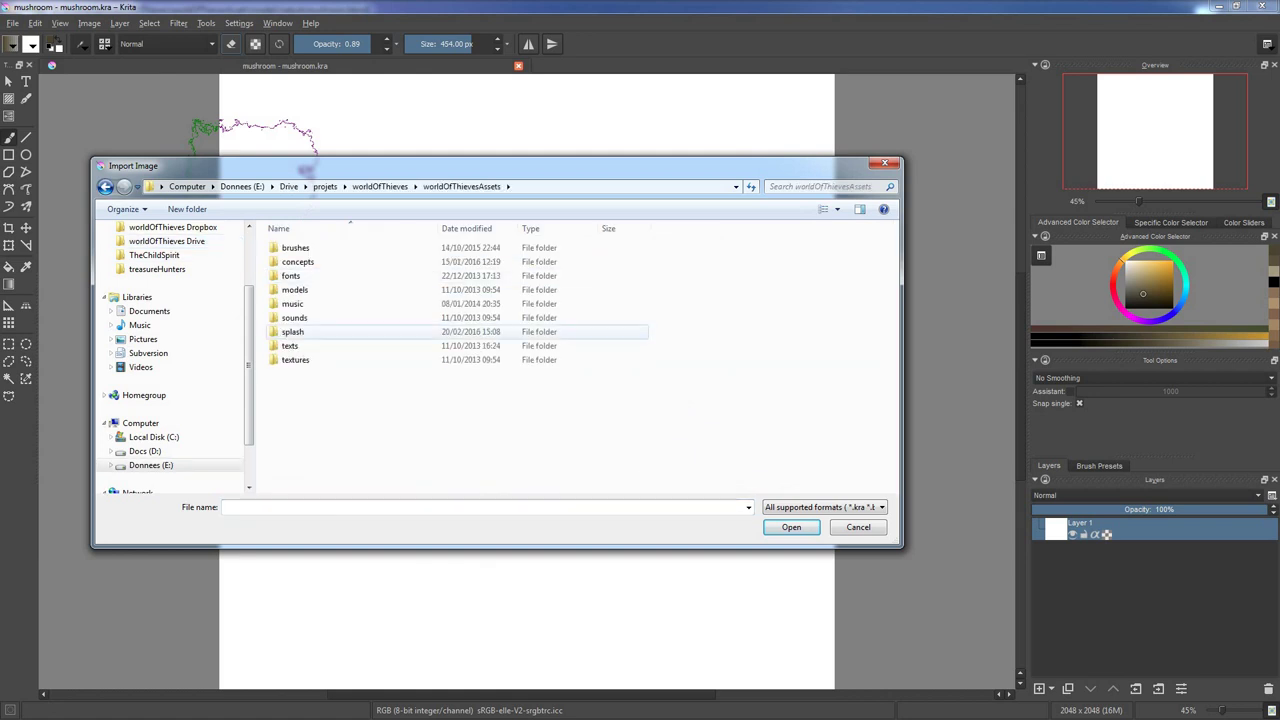
{"action": "double_click", "coordinate": [295, 359]}
{"action": "double_click", "coordinate": [300, 330]}
{"action": "double_click", "coordinate": [841, 445]}
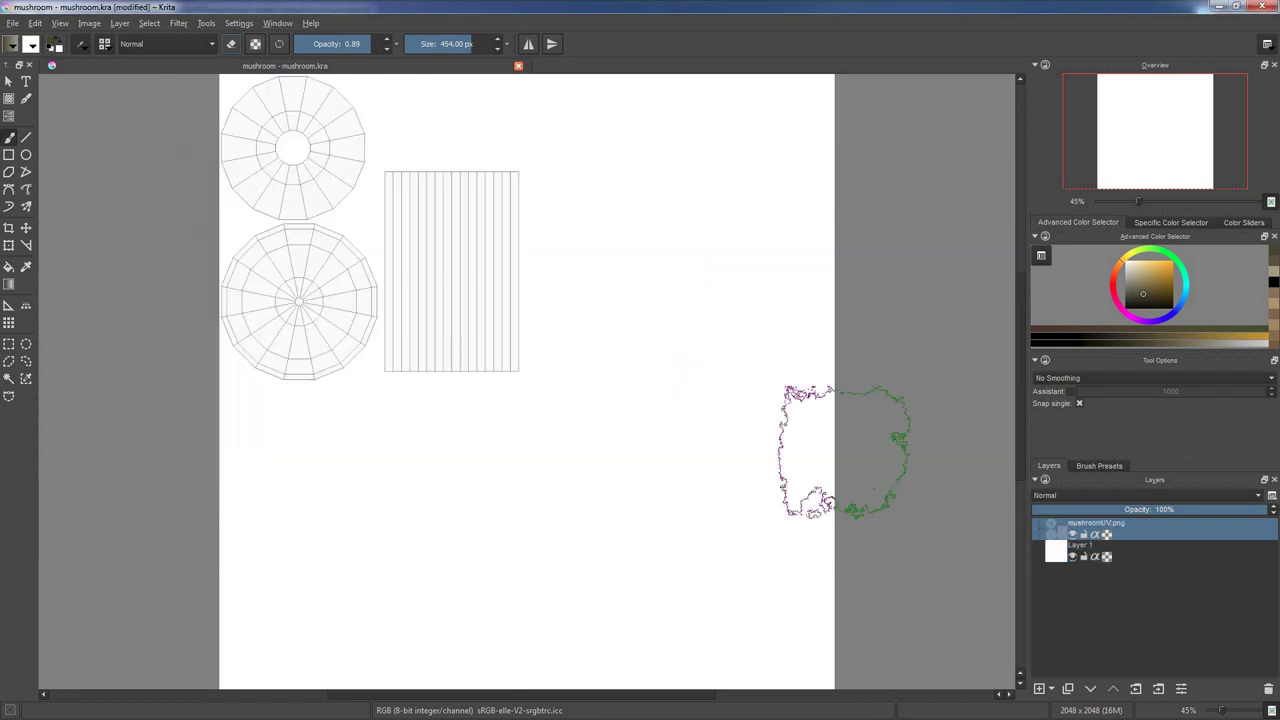
{"action": "key", "text": "ctrl+t"}
{"action": "key", "text": "minus"}
{"action": "key", "text": "minus"}
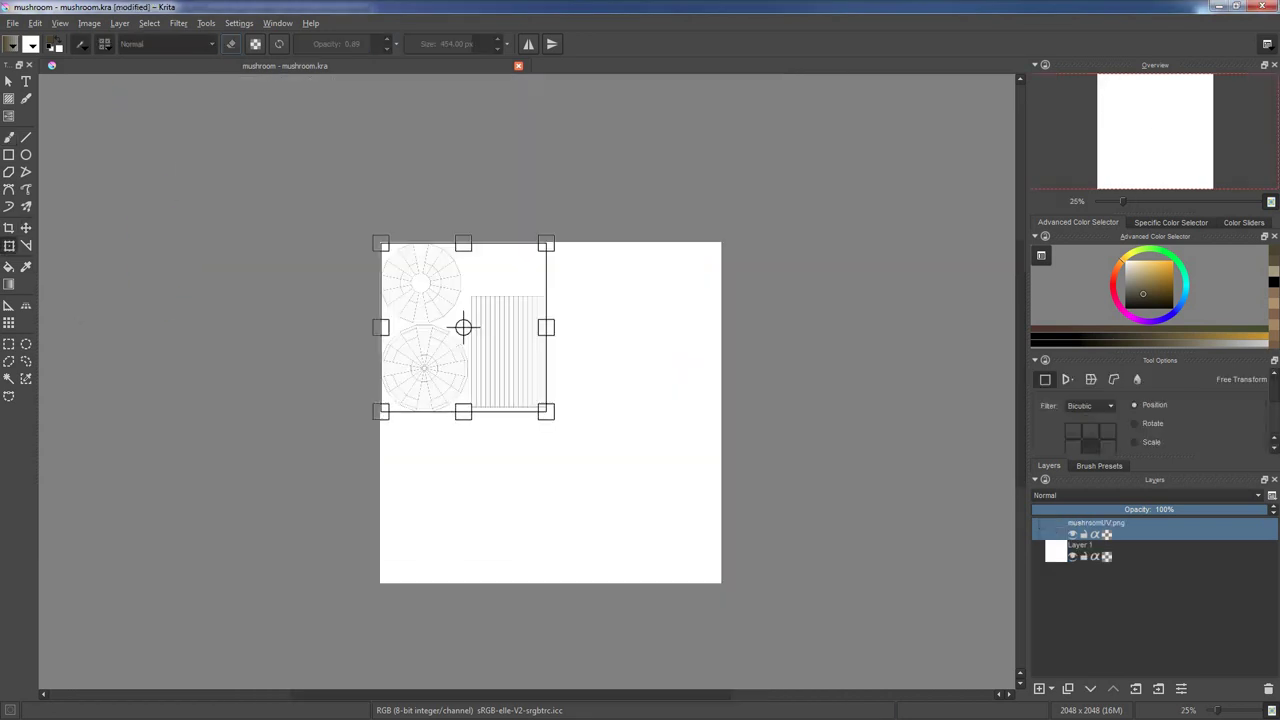
{"action": "left_click_drag", "start_coordinate": [543, 409], "coordinate": [717, 587]}
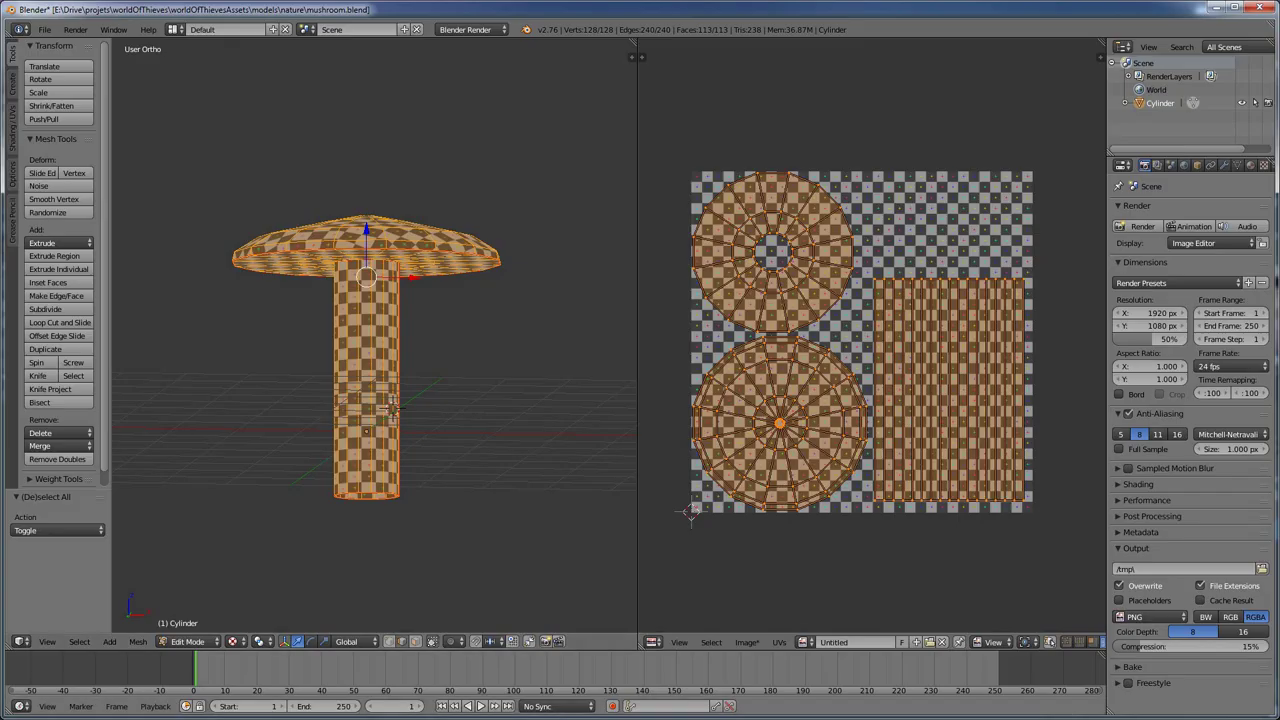
- In Blender's UV editor, create a new image, Untitled.001
{"action": "left_click", "coordinate": [747, 642]}
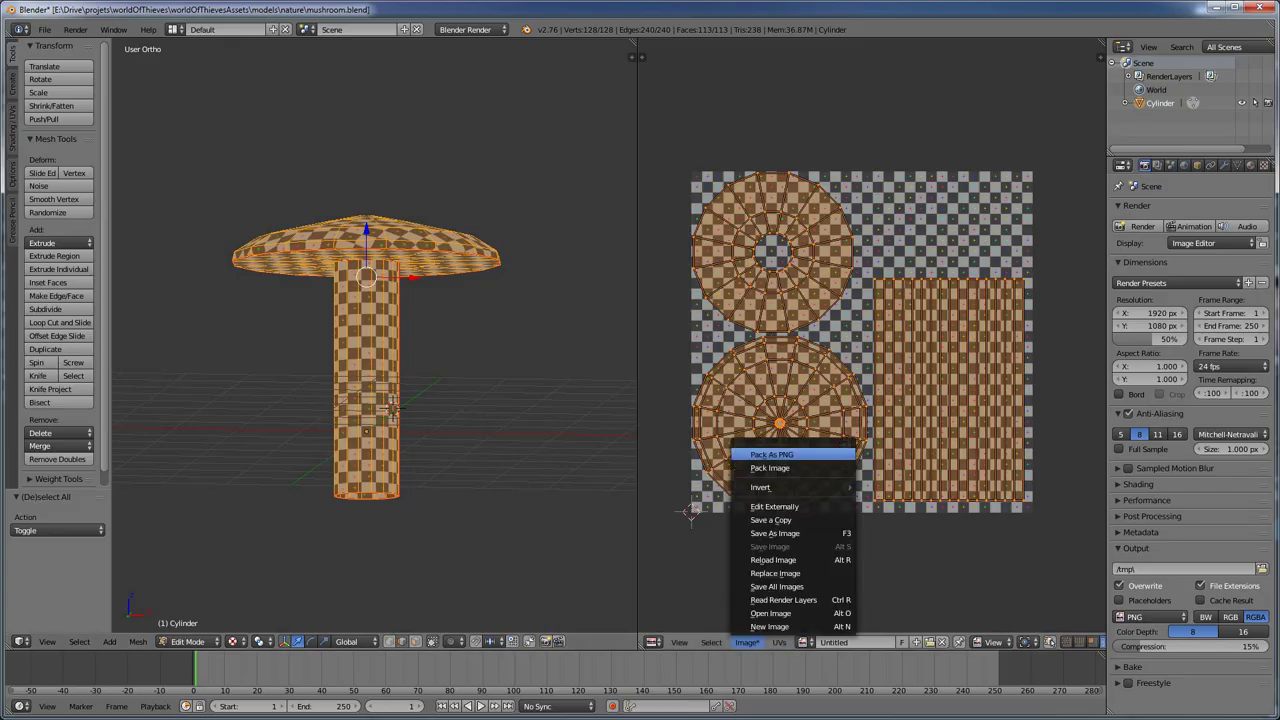
{"action": "left_click", "coordinate": [769, 626]}
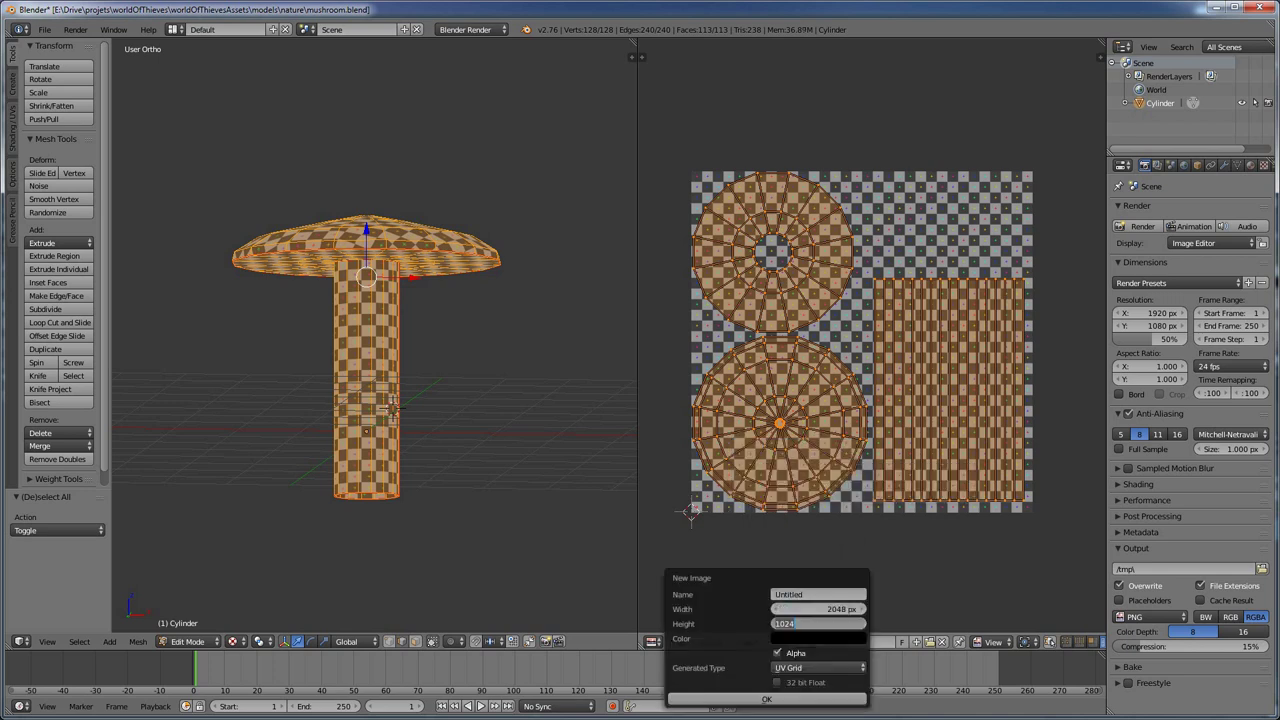
{"action": "key", "text": "Return"}
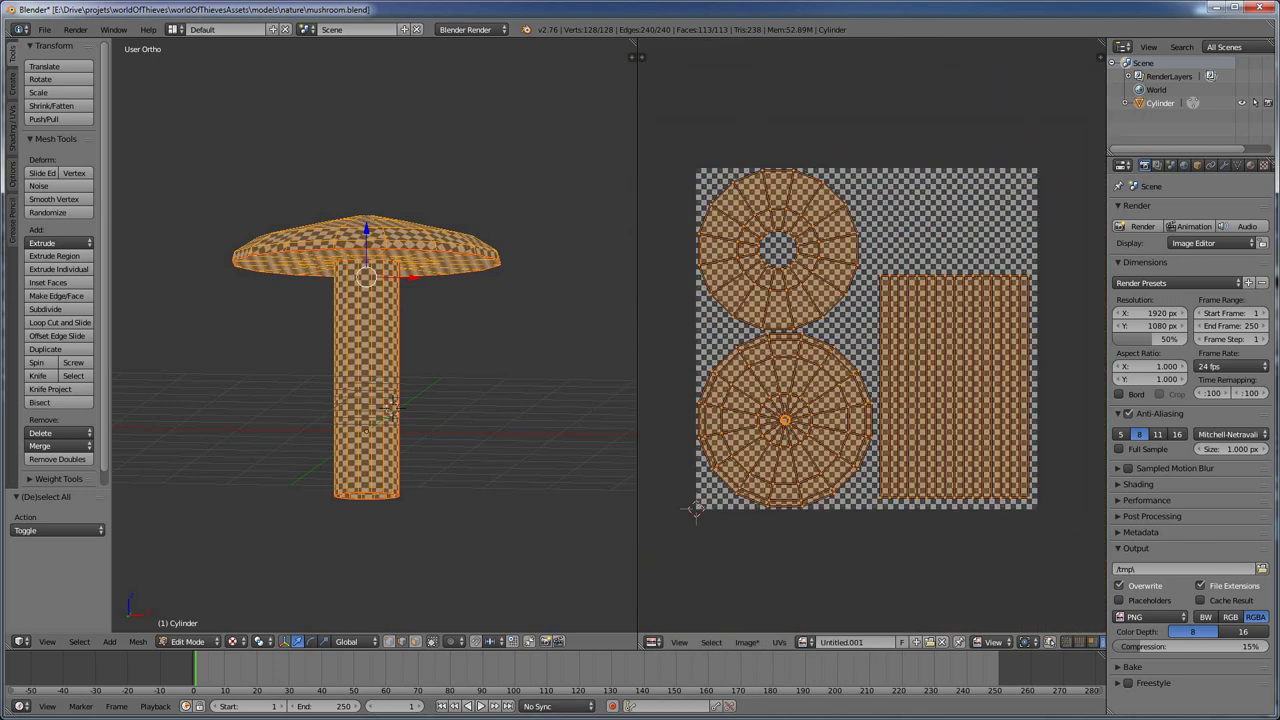
- Re-export the UV layout at 2048×2048, overwriting mushroomUV.png in textures/nature
{"action": "key", "text": "a"}
{"action": "key", "text": "a"}
{"action": "left_click", "coordinate": [779, 642]}
{"action": "left_click", "coordinate": [830, 297]}
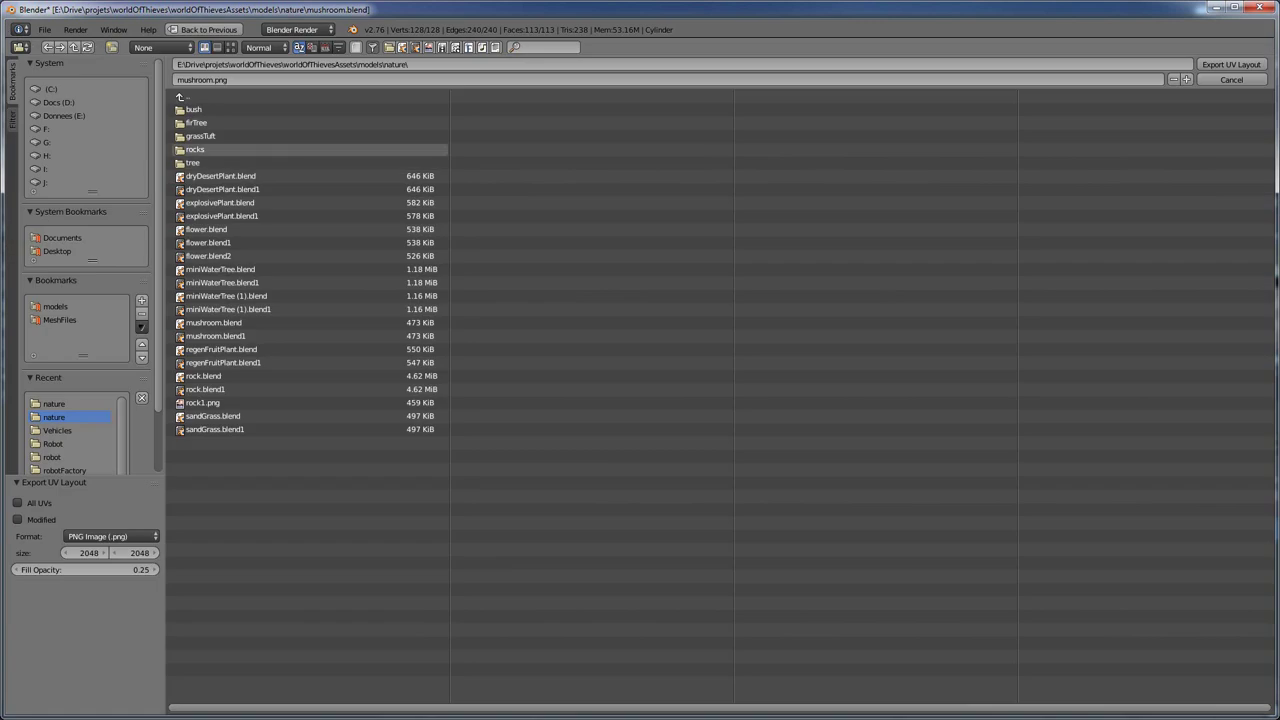
{"action": "left_click", "coordinate": [185, 97]}
{"action": "left_click", "coordinate": [185, 97]}
{"action": "left_click", "coordinate": [200, 214]}
{"action": "left_click", "coordinate": [200, 284]}
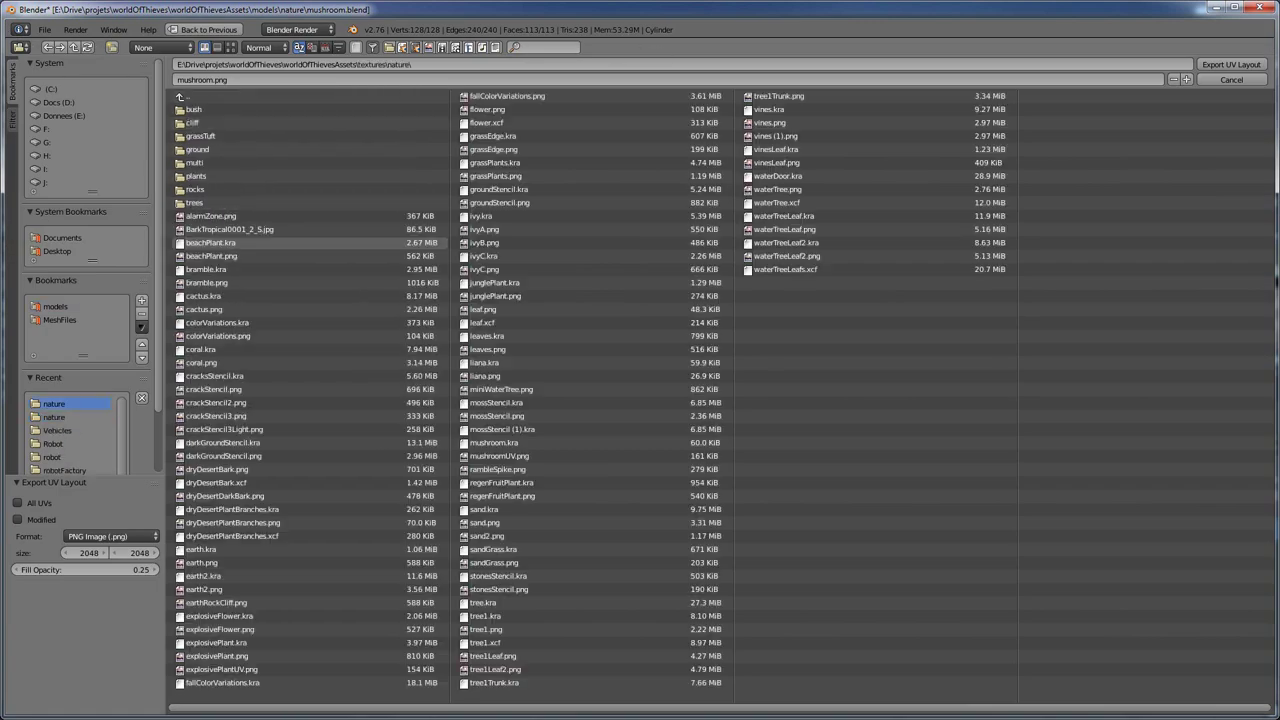
{"action": "double_click", "coordinate": [490, 455]}
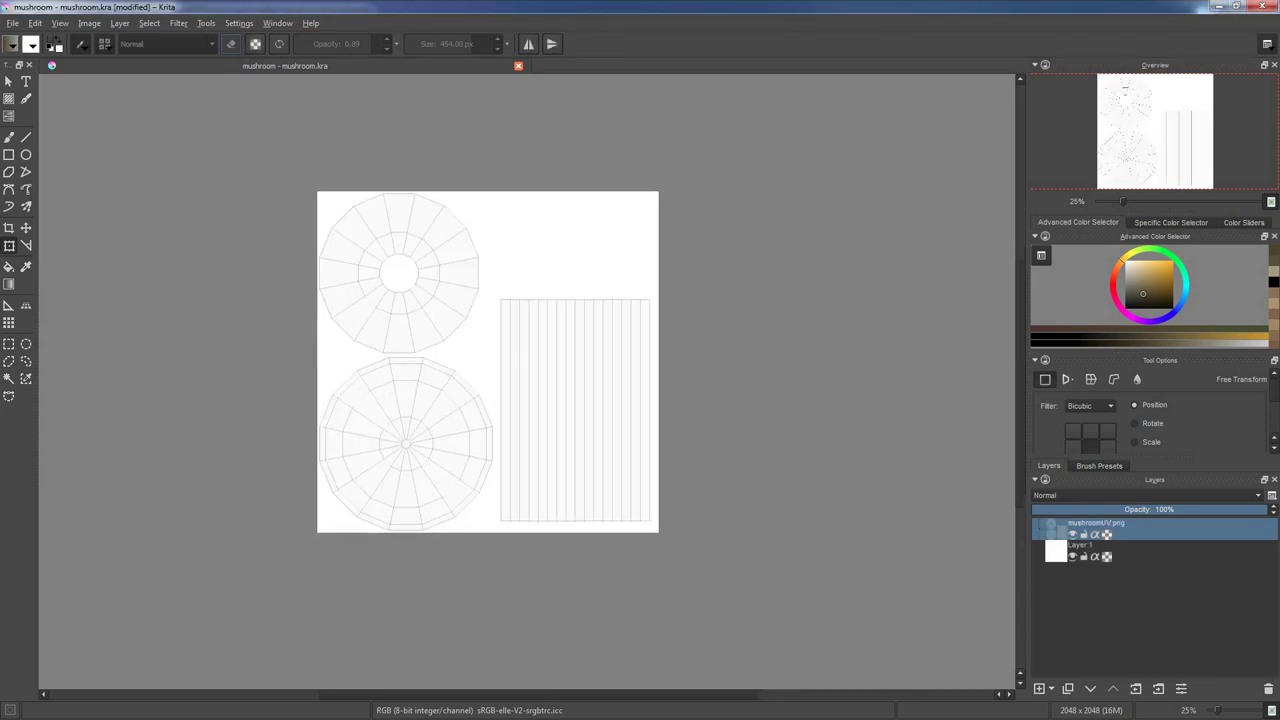
- Select Layer 1 and fill it with dark red using the Fill tool
{"action": "scroll", "coordinate": [445, 473], "scroll_direction": "up", "scroll_amount": 2}
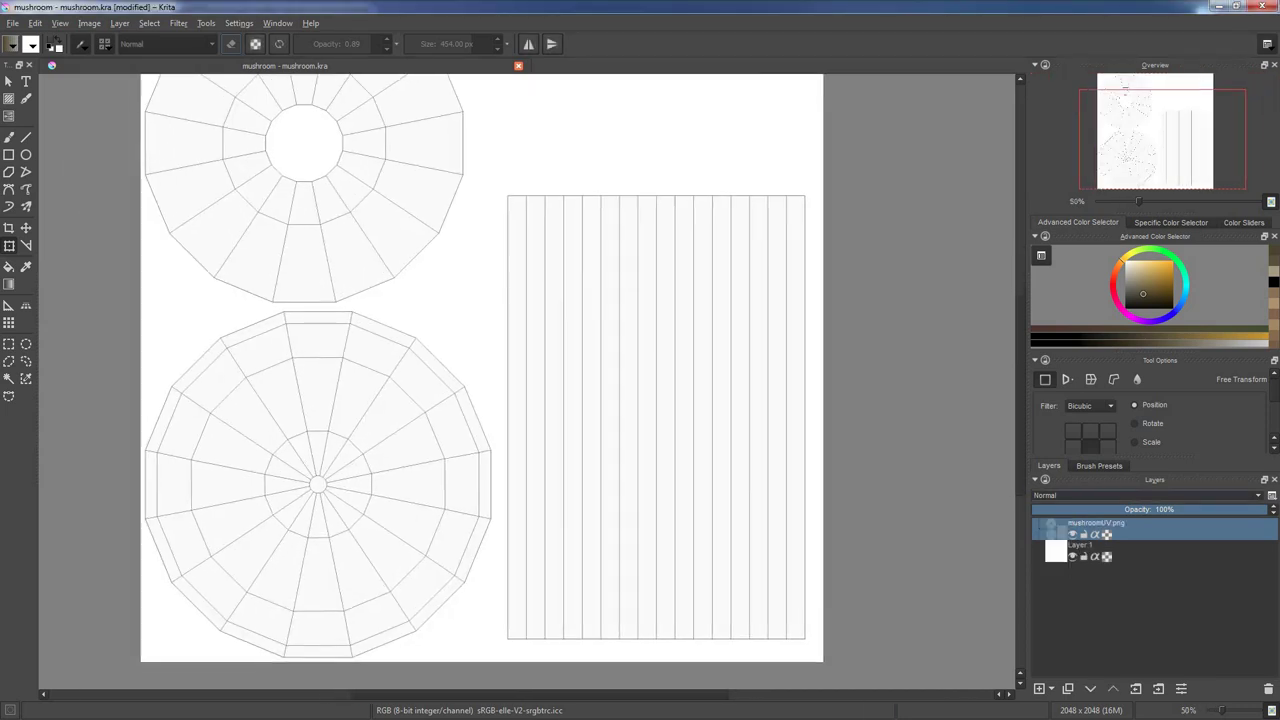
{"action": "left_click", "coordinate": [1150, 550]}
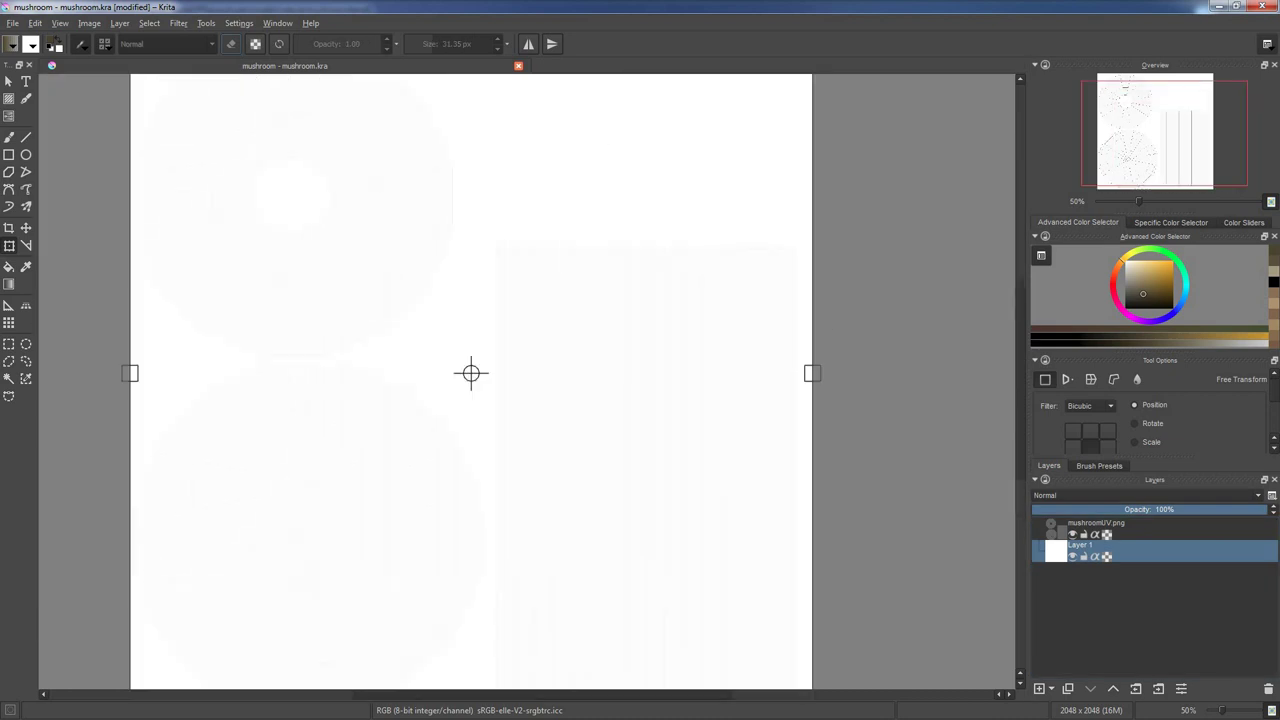
{"action": "scroll", "coordinate": [471, 373], "scroll_direction": "down", "scroll_amount": 1}
{"action": "key", "text": "f"}
{"action": "right_click", "coordinate": [353, 248]}
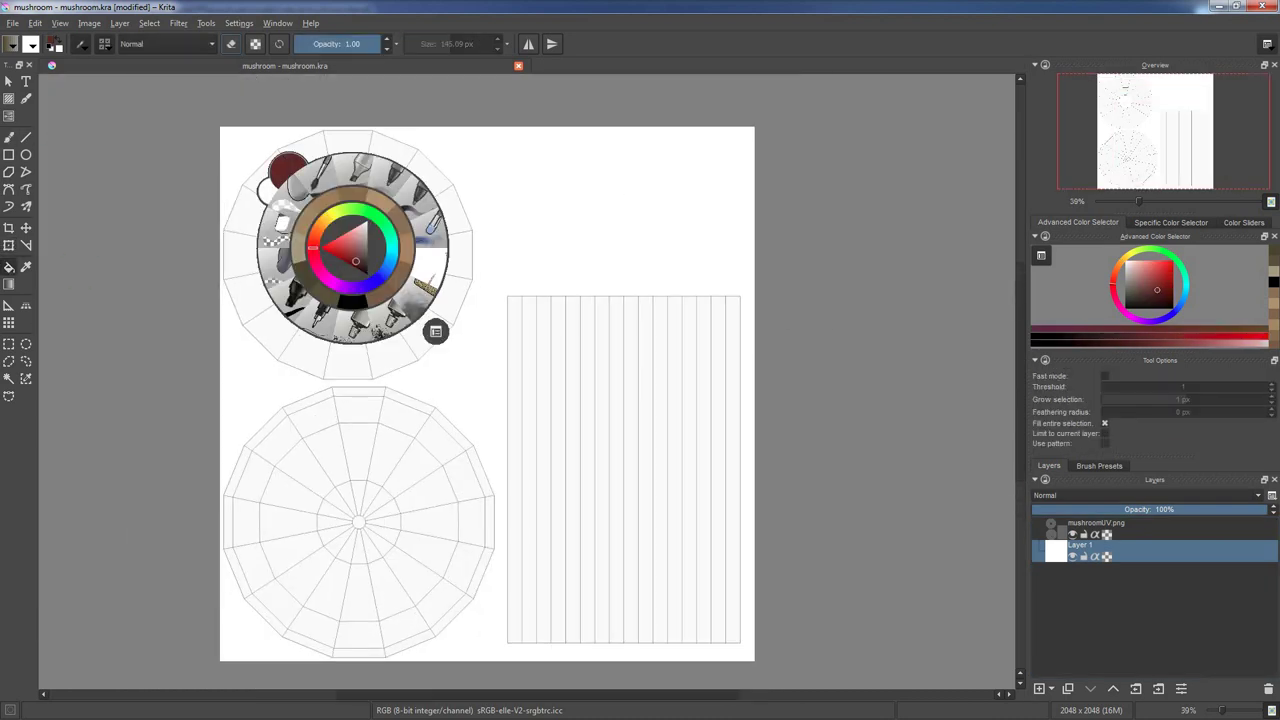
{"action": "left_click", "coordinate": [400, 286]}
- With a large light-orange brush, blotch the stem strip and lower disc, add radial strokes round the upper ring
{"action": "right_click", "coordinate": [400, 286]}
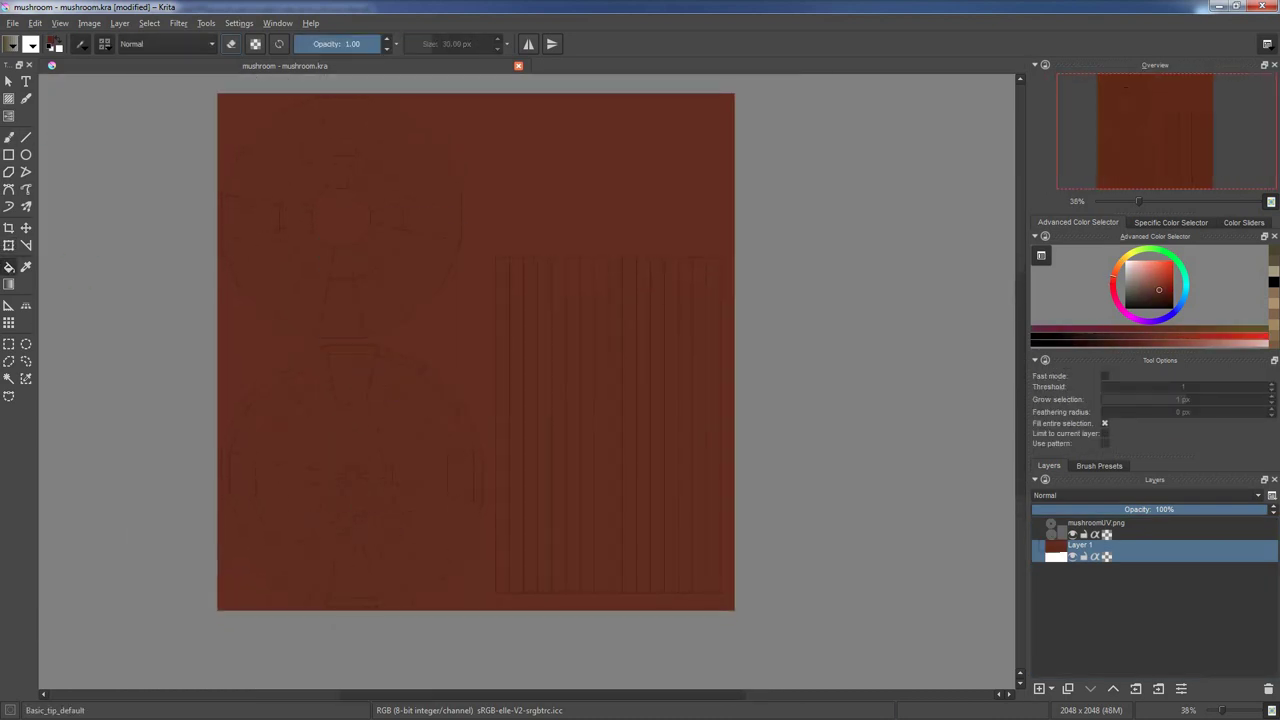
{"action": "key", "text": "b"}
{"action": "right_click", "coordinate": [298, 262]}
{"action": "left_click_drag", "start_coordinate": [298, 274], "coordinate": [290, 262]}
{"action": "left_click_drag", "start_coordinate": [470, 290], "coordinate": [530, 290], "text": "shift"}
{"action": "mouse_move", "coordinate": [500, 270]}
{"action": "left_mouse_down"}
{"action": "mouse_move", "coordinate": [600, 320]}
{"action": "mouse_move", "coordinate": [720, 330]}
{"action": "left_mouse_up"}
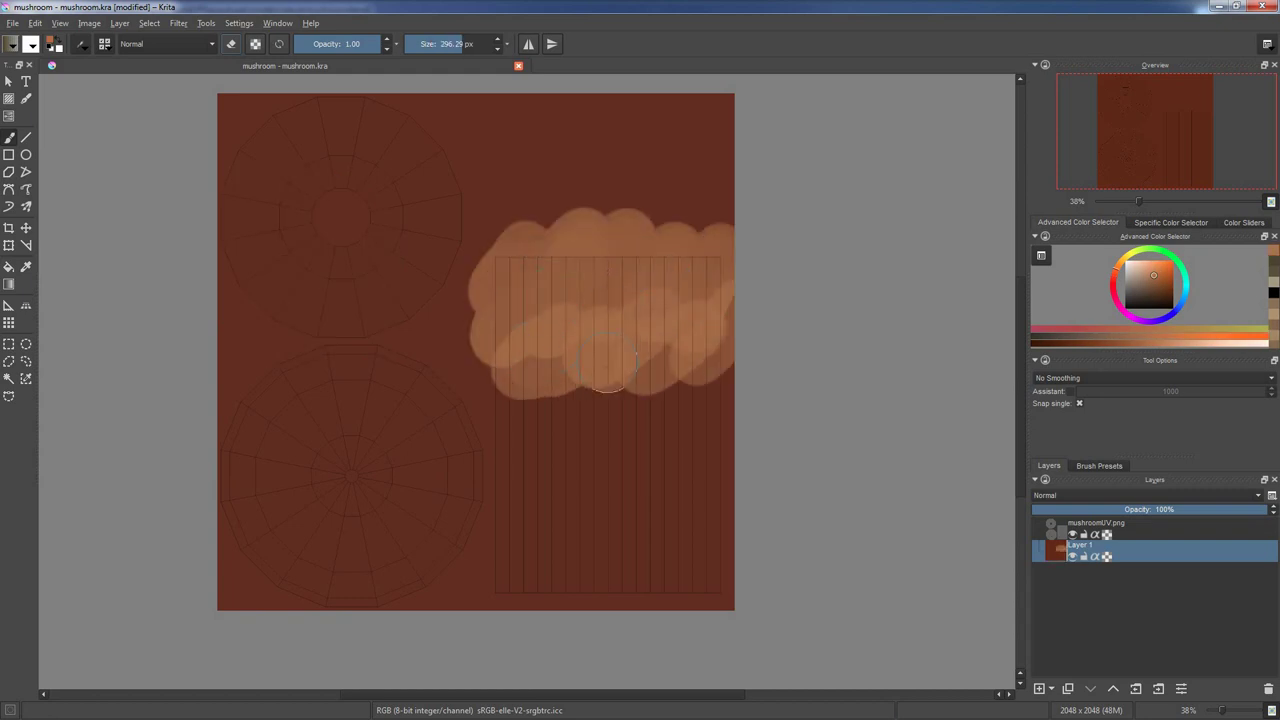
{"action": "middle_click_drag", "start_coordinate": [345, 460], "coordinate": [405, 330]}
{"action": "mouse_move", "coordinate": [405, 330]}
{"action": "left_mouse_down"}
{"action": "mouse_move", "coordinate": [440, 300]}
{"action": "mouse_move", "coordinate": [470, 360]}
{"action": "mouse_move", "coordinate": [450, 400]}
{"action": "left_mouse_up"}
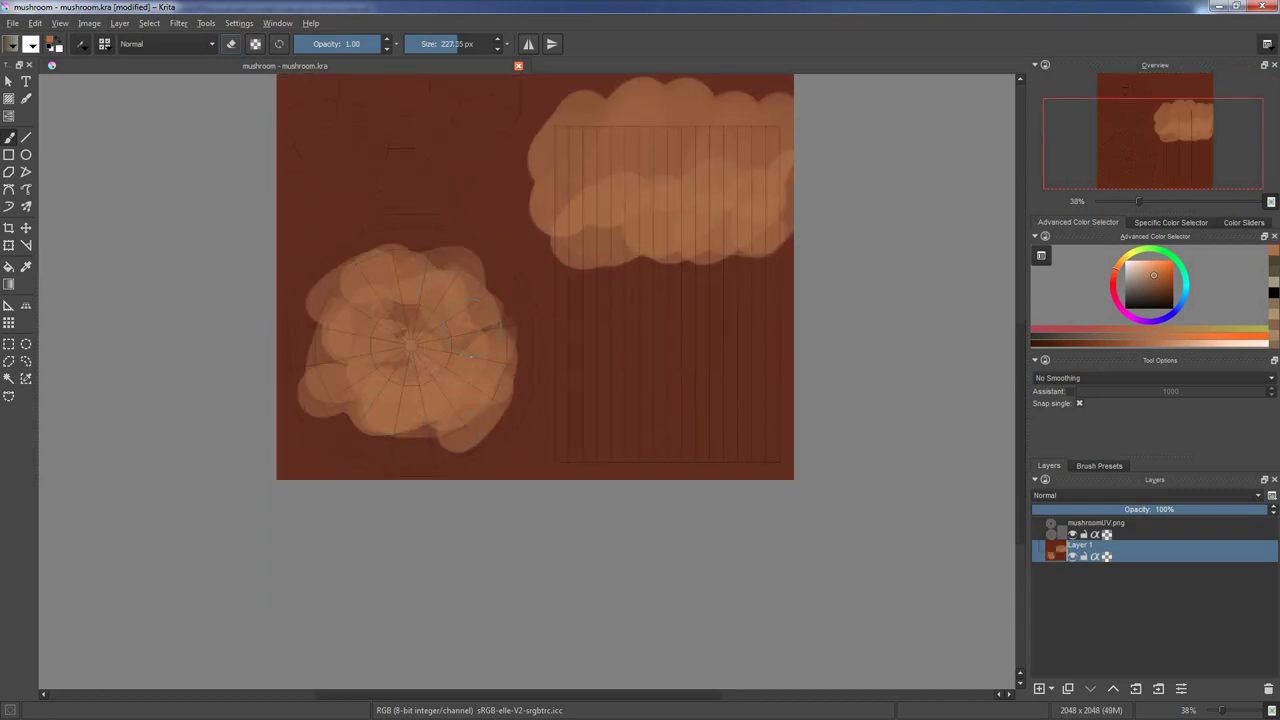
{"action": "middle_click_drag", "start_coordinate": [408, 119], "coordinate": [368, 254]}
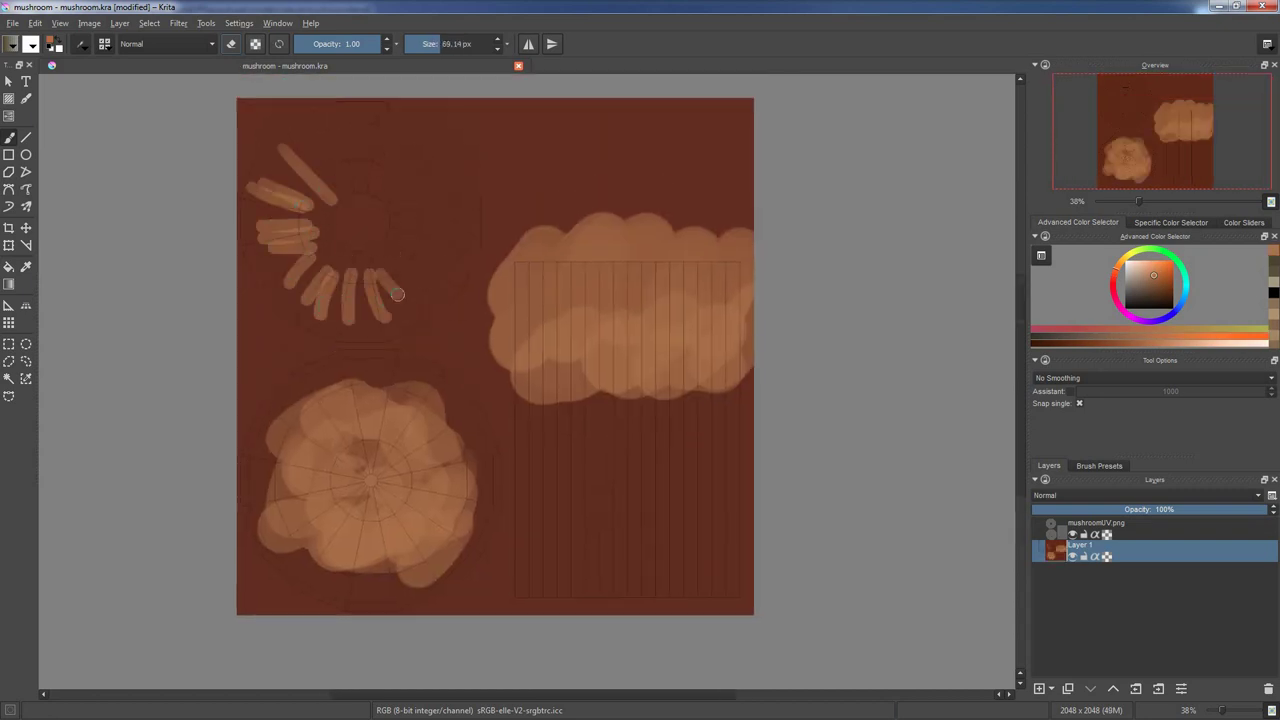
{"action": "key", "text": "minus"}
{"action": "key", "text": "minus"}
{"action": "key", "text": "plus"}
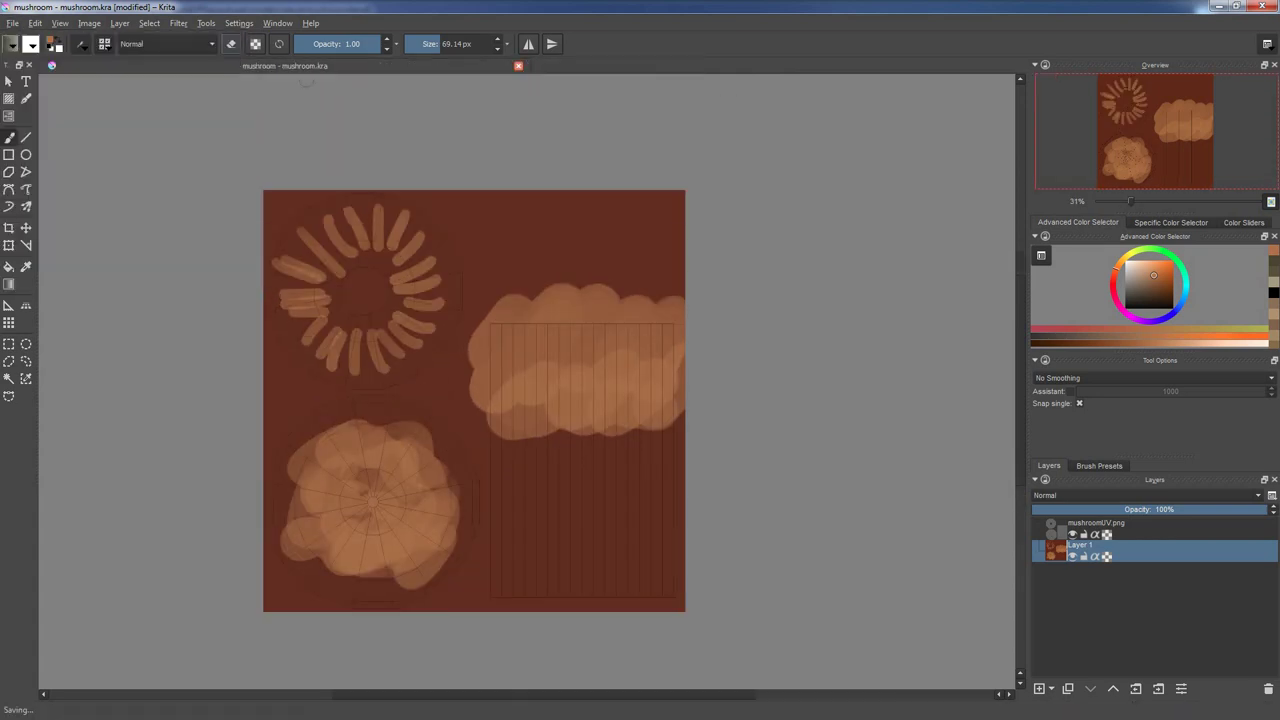
- Export the texture as PNG 'mushroomSkin' in textures/nature, accepting compression 9 options
{"action": "left_click", "coordinate": [13, 23]}
{"action": "left_click", "coordinate": [33, 123]}
{"action": "left_click", "coordinate": [535, 497]}
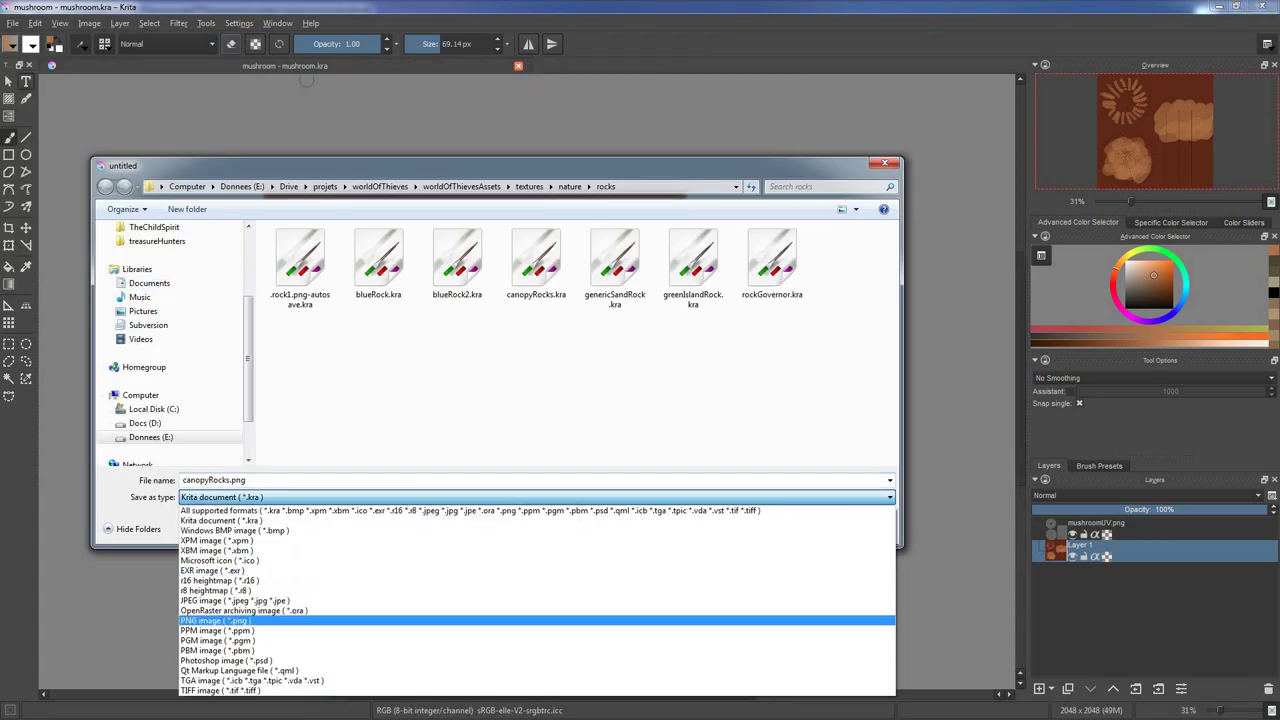
{"action": "left_click", "coordinate": [250, 614]}
{"action": "left_click", "coordinate": [569, 186]}
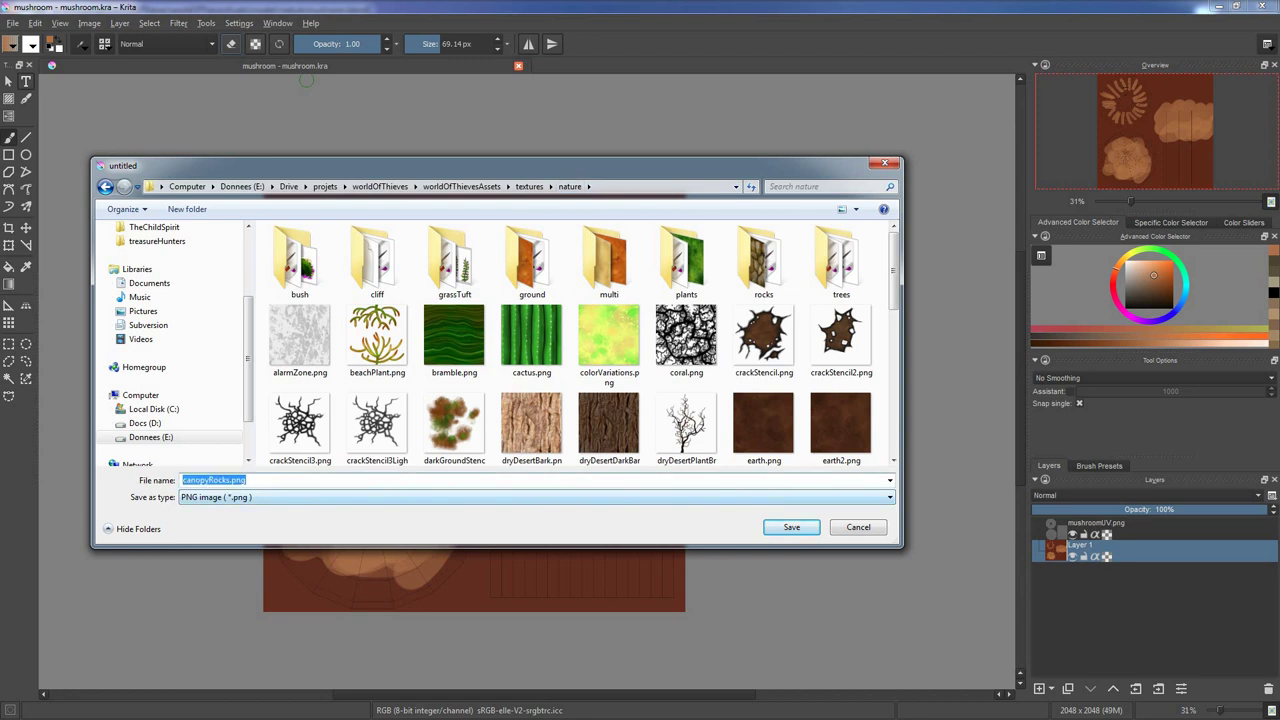
{"action": "type", "text": "mushroomSkin"}
{"action": "key", "text": "Return"}
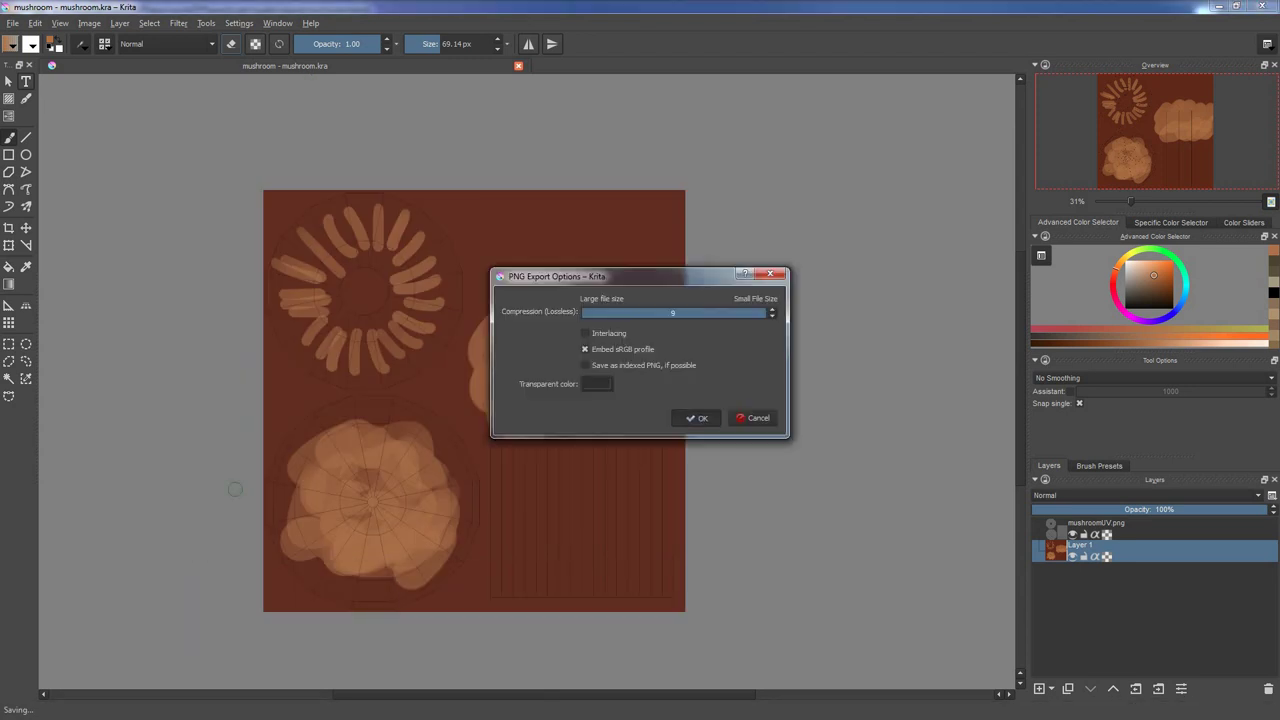
{"action": "key", "text": "Return"}
{"action": "left_click", "coordinate": [749, 648]}
- Browse Blender's image opener to the nature textures folder, then orbit the mushroom to check its texture
{"action": "left_click", "coordinate": [790, 613]}
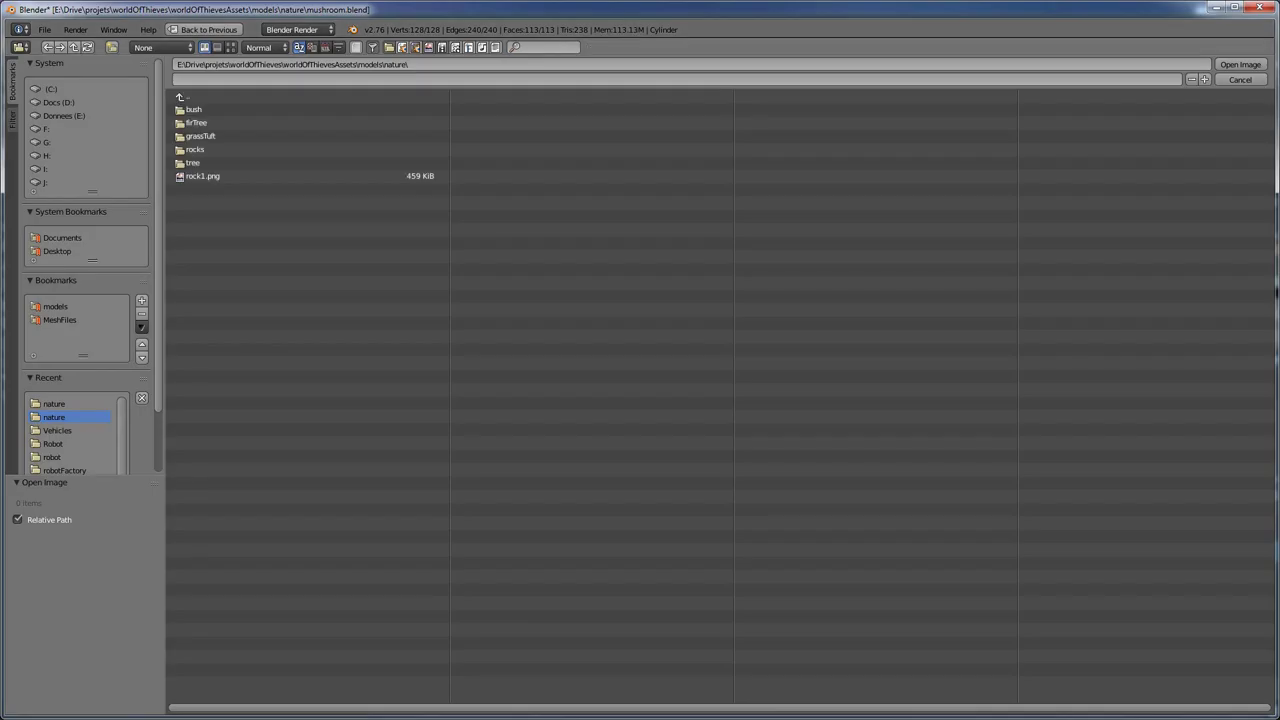
{"action": "left_click", "coordinate": [54, 403]}
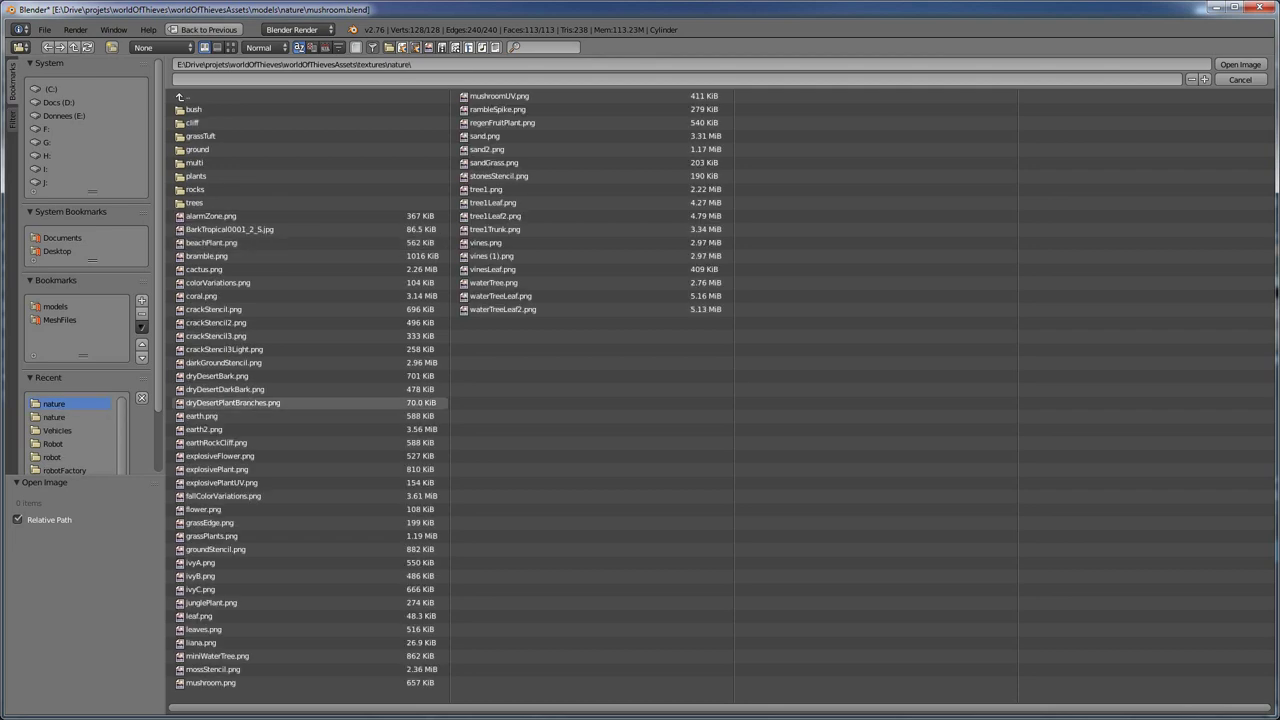
{"action": "key", "text": "Escape"}
{"action": "mouse_move", "coordinate": [330, 300]}
{"action": "middle_mouse_down"}
{"action": "mouse_move", "coordinate": [330, 250]}
{"action": "mouse_move", "coordinate": [330, 320]}
{"action": "mouse_move", "coordinate": [330, 270]}
{"action": "mouse_move", "coordinate": [330, 290]}
{"action": "mouse_move", "coordinate": [345, 280]}
{"action": "mouse_move", "coordinate": [335, 275]}
{"action": "middle_mouse_up"}
{"action": "key", "text": "alt+r"}
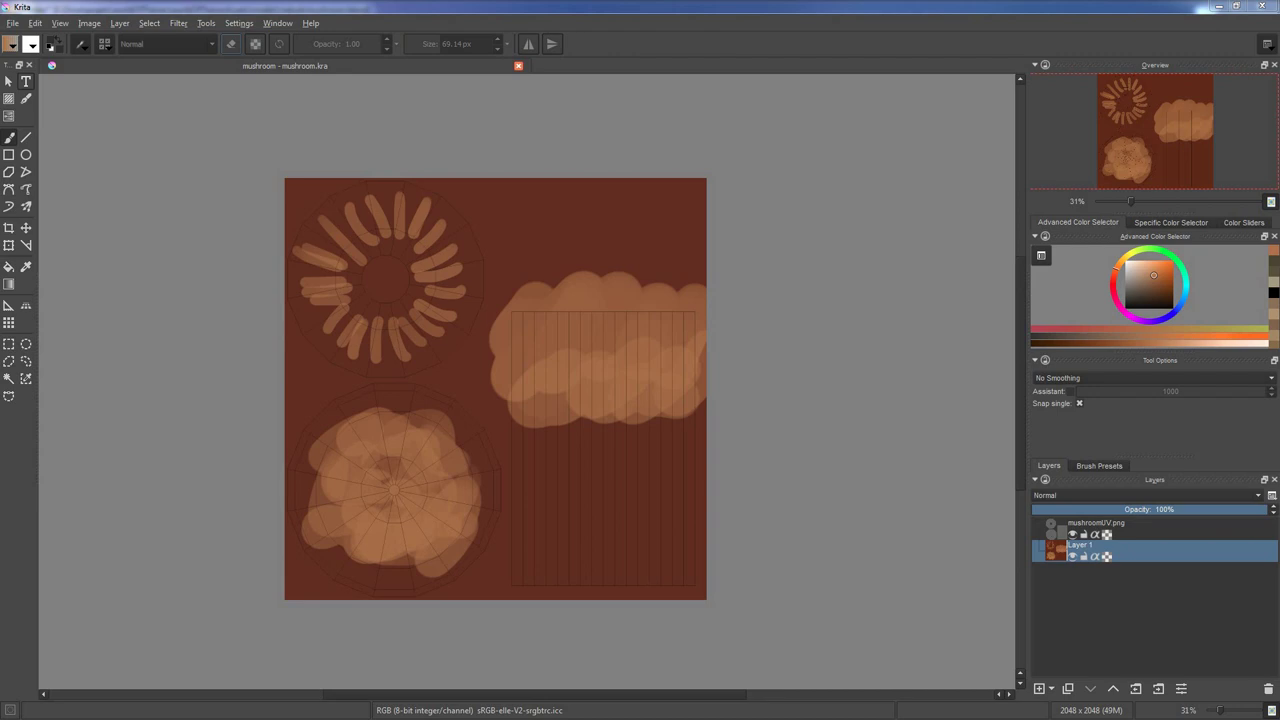
- Smear the radial petal strokes into soft streaks with the Basic_mix brush
{"action": "middle_click_drag", "start_coordinate": [386, 307], "coordinate": [366, 200], "text": "ctrl"}
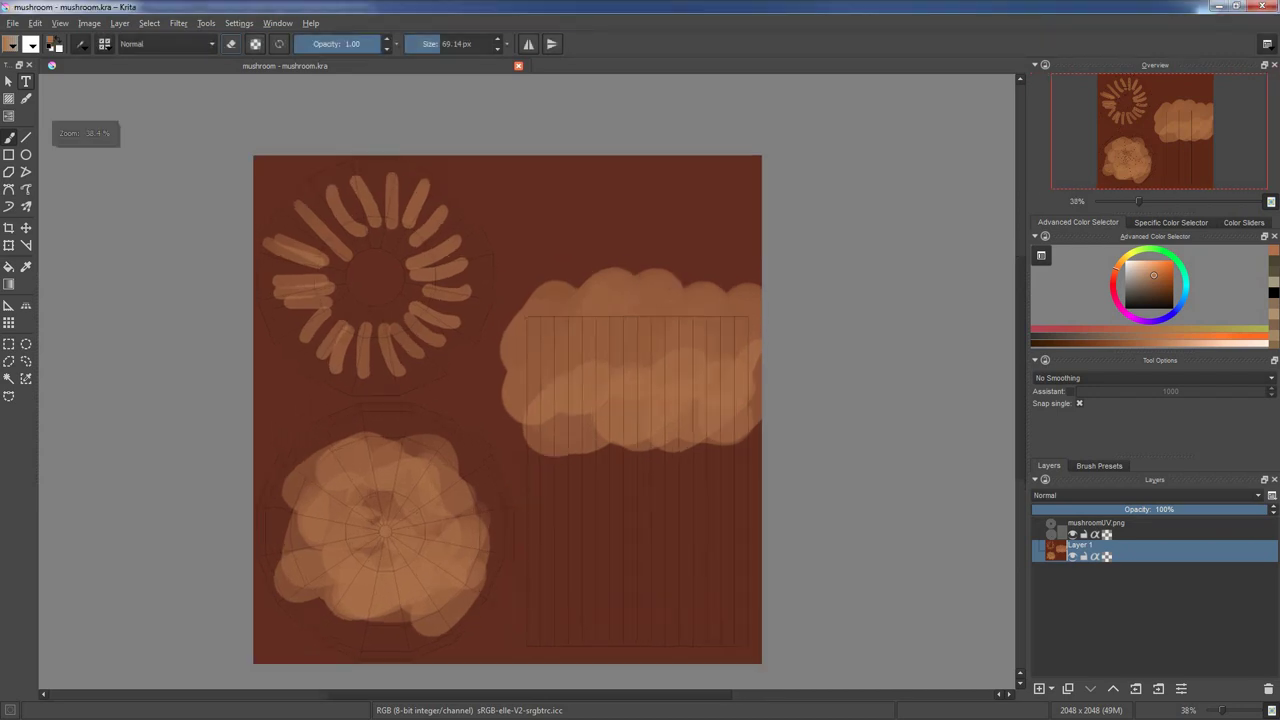
{"action": "right_click", "coordinate": [366, 200]}
{"action": "left_click", "coordinate": [424, 230]}
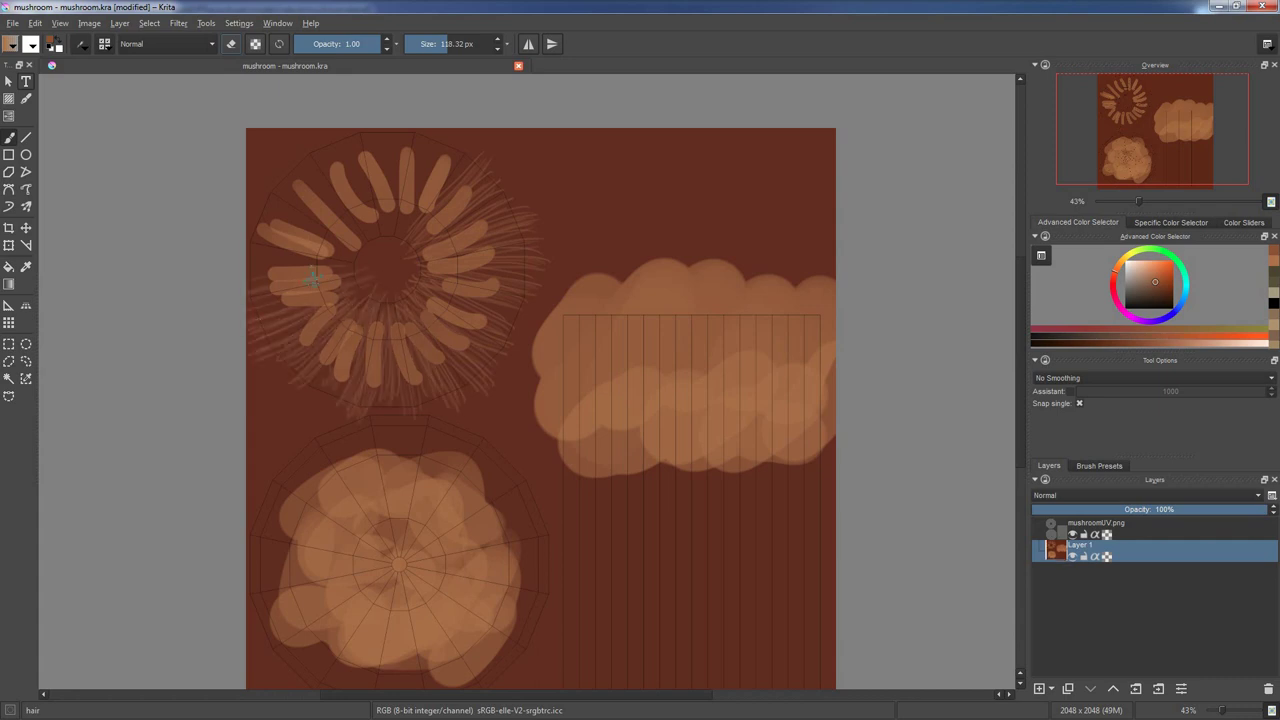
{"action": "scroll", "coordinate": [345, 209], "scroll_direction": "up", "scroll_amount": 2}
{"action": "right_click", "coordinate": [347, 307]}
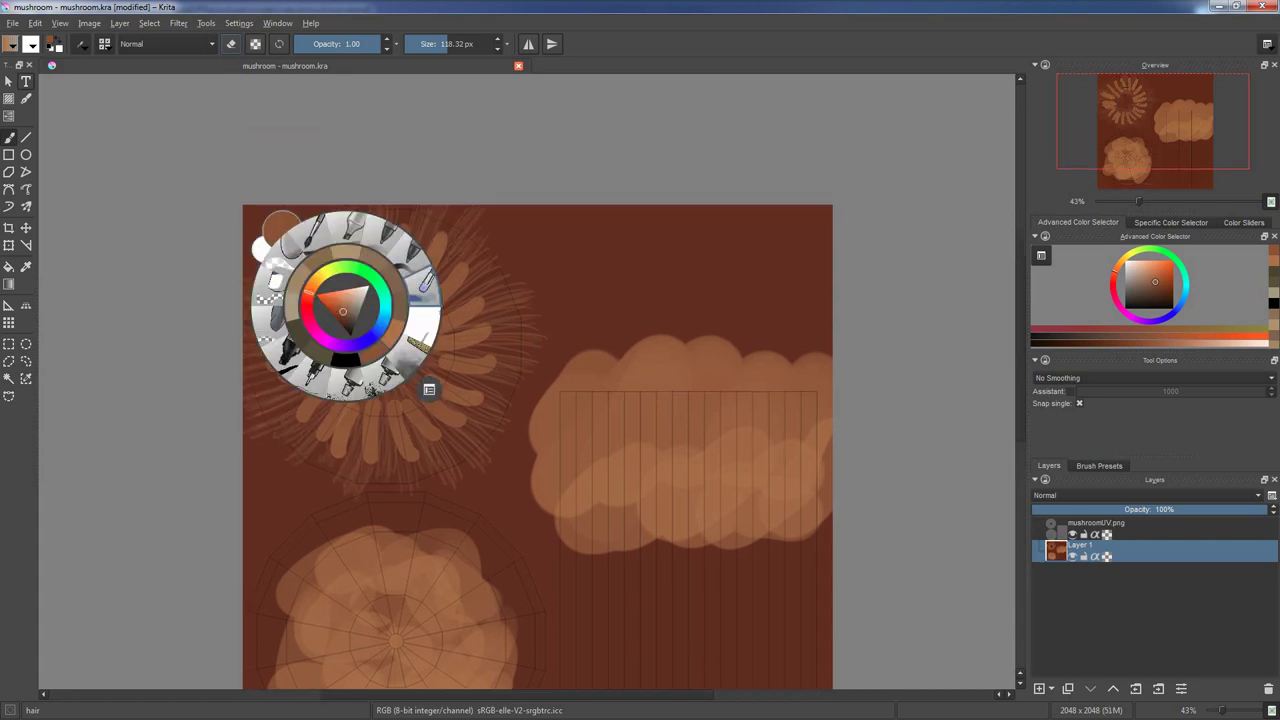
{"action": "left_click", "coordinate": [436, 292]}
{"action": "mouse_move", "coordinate": [506, 361]}
{"action": "left_mouse_down"}
{"action": "mouse_move", "coordinate": [371, 371]}
{"action": "mouse_move", "coordinate": [231, 355]}
{"action": "left_mouse_up"}
{"action": "left_click_drag", "start_coordinate": [338, 228], "coordinate": [451, 250]}
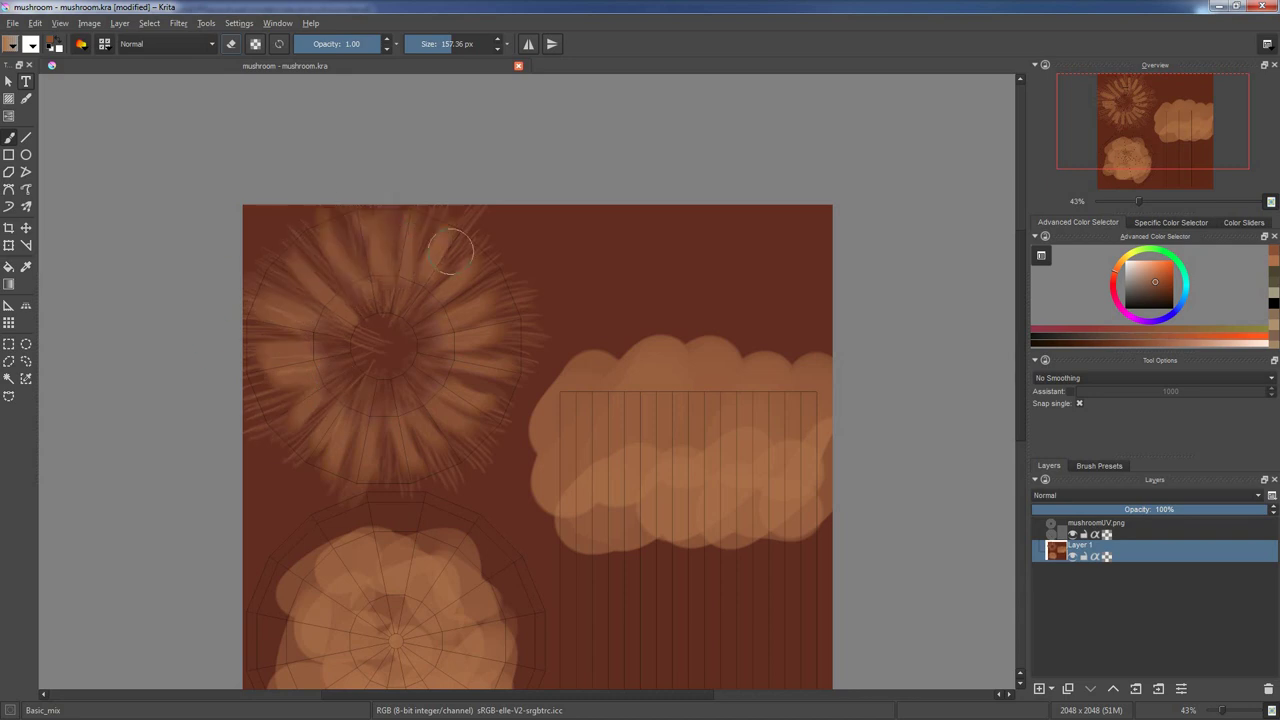
- Blend the edges of the lower round area into the background
{"action": "middle_click_drag", "start_coordinate": [370, 336], "coordinate": [330, 171]}
{"action": "mouse_move", "coordinate": [250, 450]}
{"action": "left_mouse_down"}
{"action": "mouse_move", "coordinate": [430, 570]}
{"action": "mouse_move", "coordinate": [313, 387]}
{"action": "left_mouse_up"}
{"action": "middle_click_drag", "start_coordinate": [472, 433], "coordinate": [400, 372]}
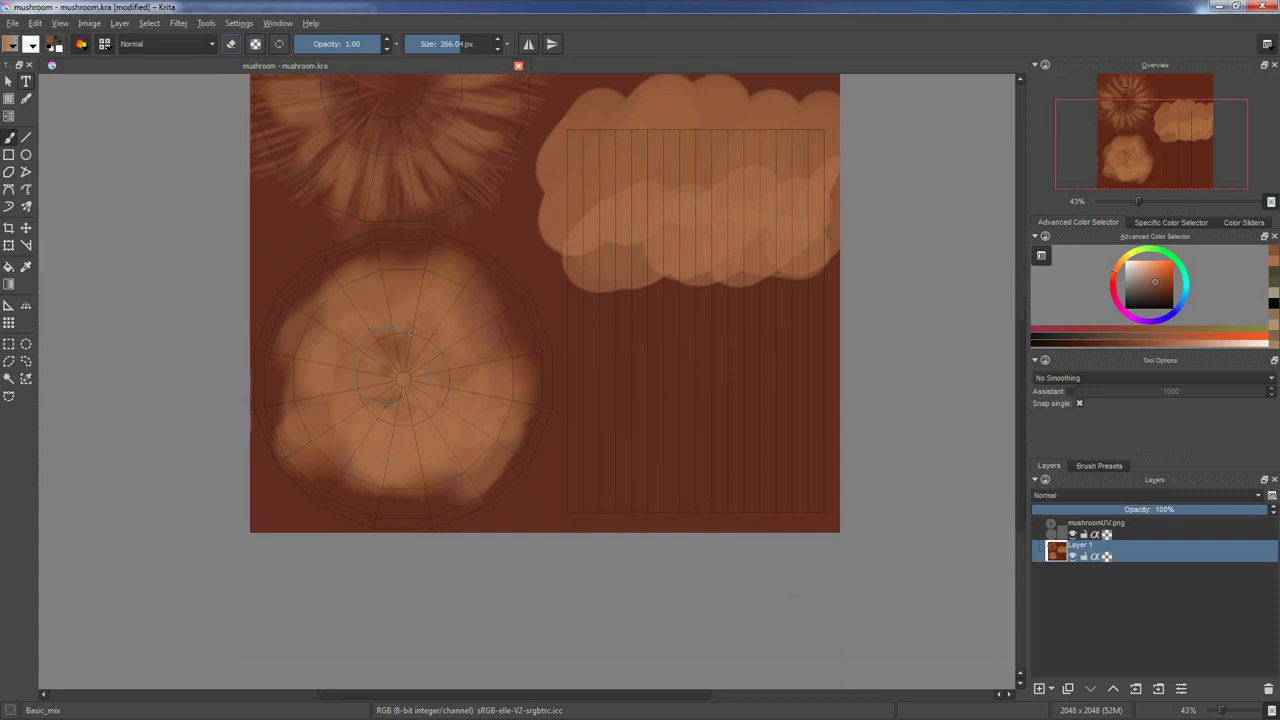
{"action": "middle_click_drag", "start_coordinate": [506, 314], "coordinate": [471, 326]}
- Sample a cap colour and switch through the tip brushes to the Splat_texture_2 splatter brush
{"action": "right_click", "coordinate": [361, 367]}
{"action": "left_click", "coordinate": [295, 305]}
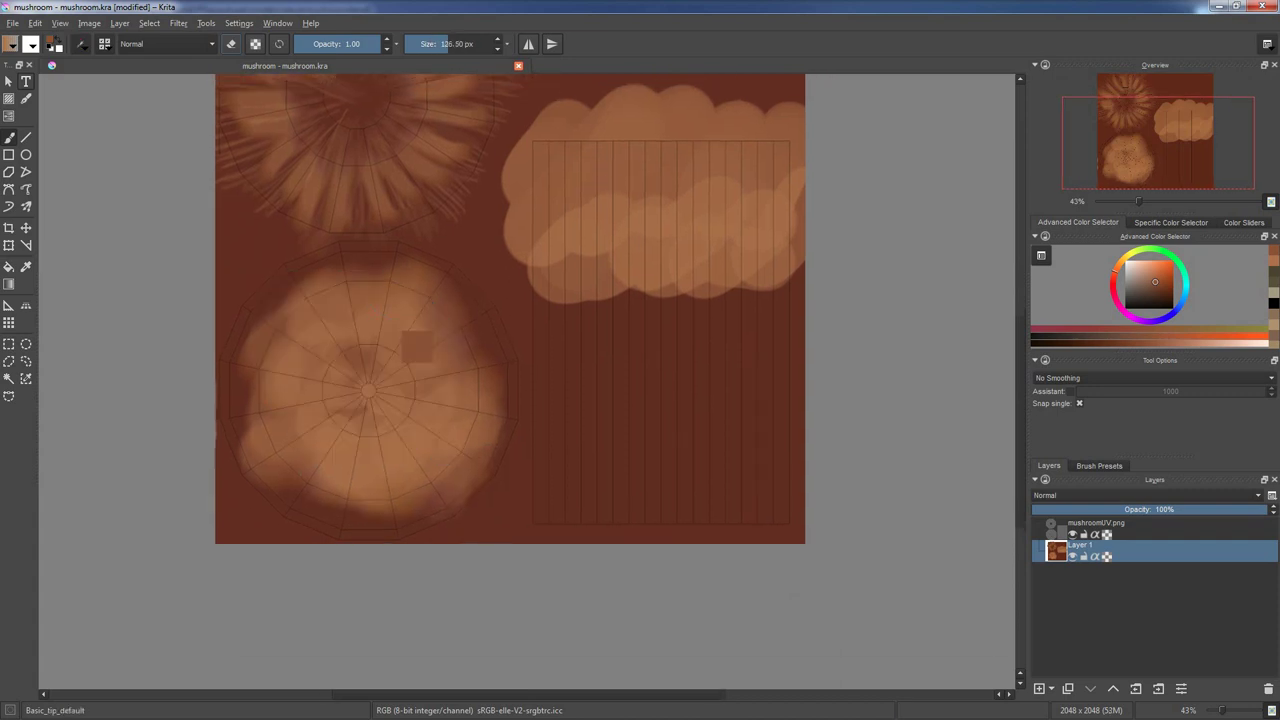
{"action": "right_click", "coordinate": [310, 320]}
{"action": "left_click", "coordinate": [328, 257]}
{"action": "left_click", "coordinate": [298, 333], "text": "ctrl"}
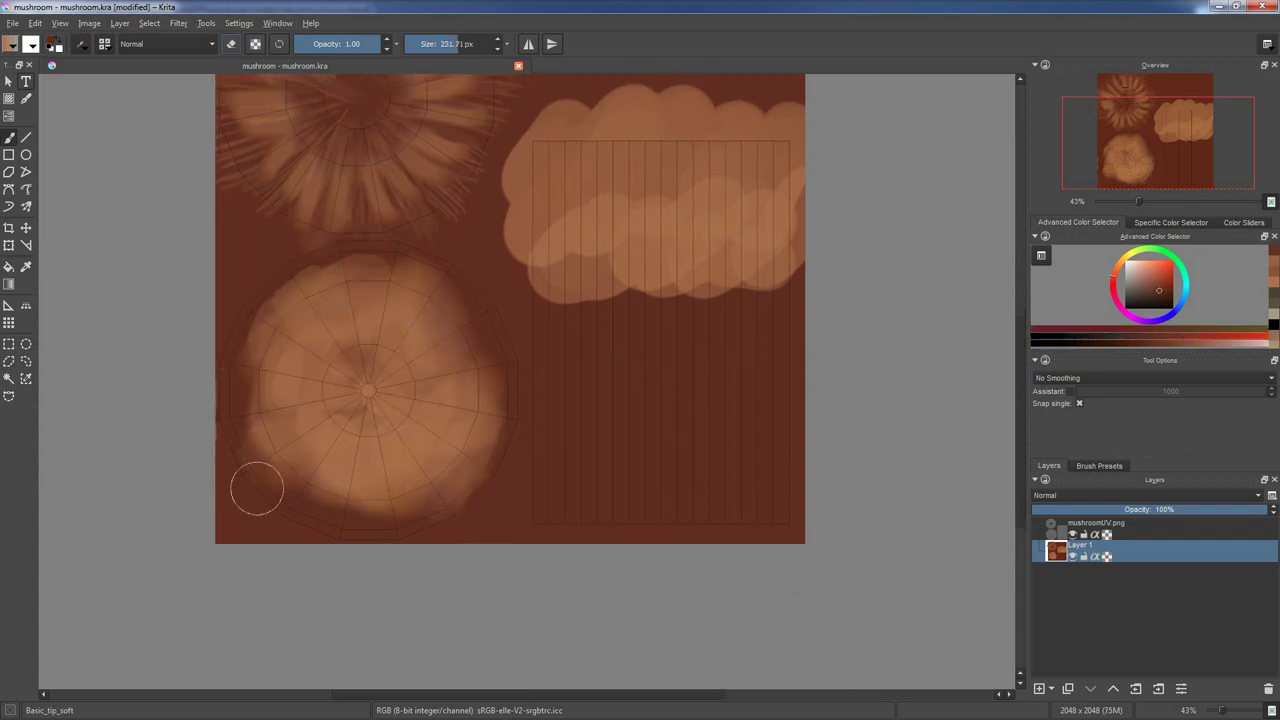
{"action": "middle_click_drag", "start_coordinate": [257, 486], "coordinate": [243, 482]}
{"action": "middle_click_drag", "start_coordinate": [369, 244], "coordinate": [379, 246]}
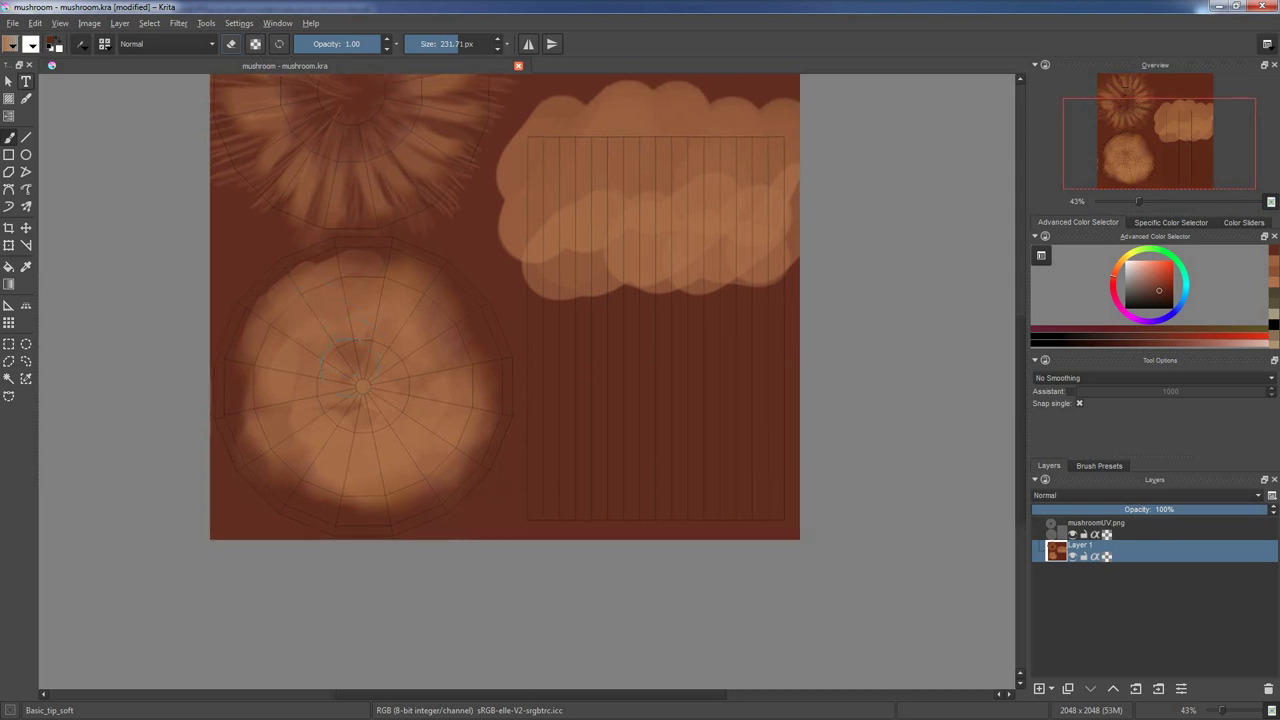
{"action": "right_click", "coordinate": [345, 365]}
{"action": "left_click", "coordinate": [280, 286]}
{"action": "right_click", "coordinate": [330, 401]}
{"action": "left_click", "coordinate": [265, 322]}
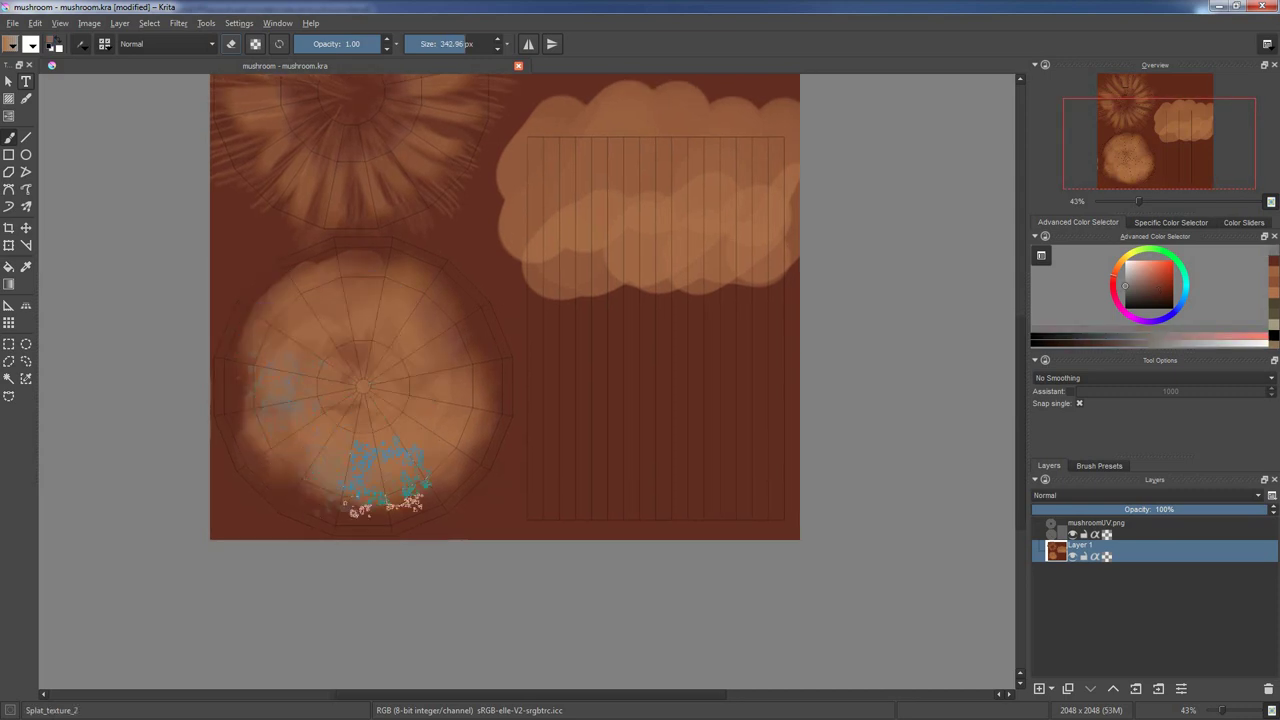
- Splatter mottled texture across the lower round cap in a lighter sampled colour
{"action": "left_click", "coordinate": [440, 310], "text": "ctrl"}
{"action": "left_click_drag", "start_coordinate": [455, 450], "coordinate": [230, 440]}
{"action": "left_click", "coordinate": [410, 260], "text": "ctrl"}
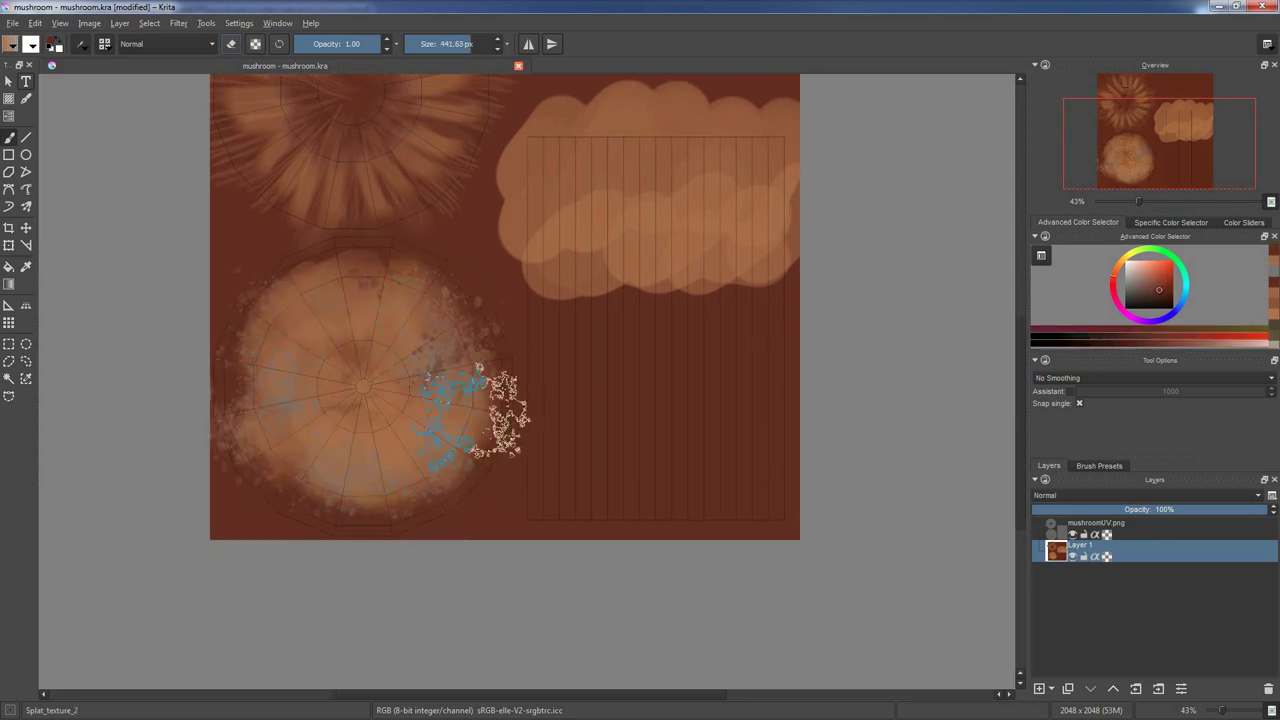
{"action": "middle_click_drag", "start_coordinate": [457, 386], "coordinate": [440, 360], "text": "ctrl"}
- Paint thin light streaks on the radial pattern with Basic_tip_default in lighter orange
{"action": "right_click", "coordinate": [335, 320]}
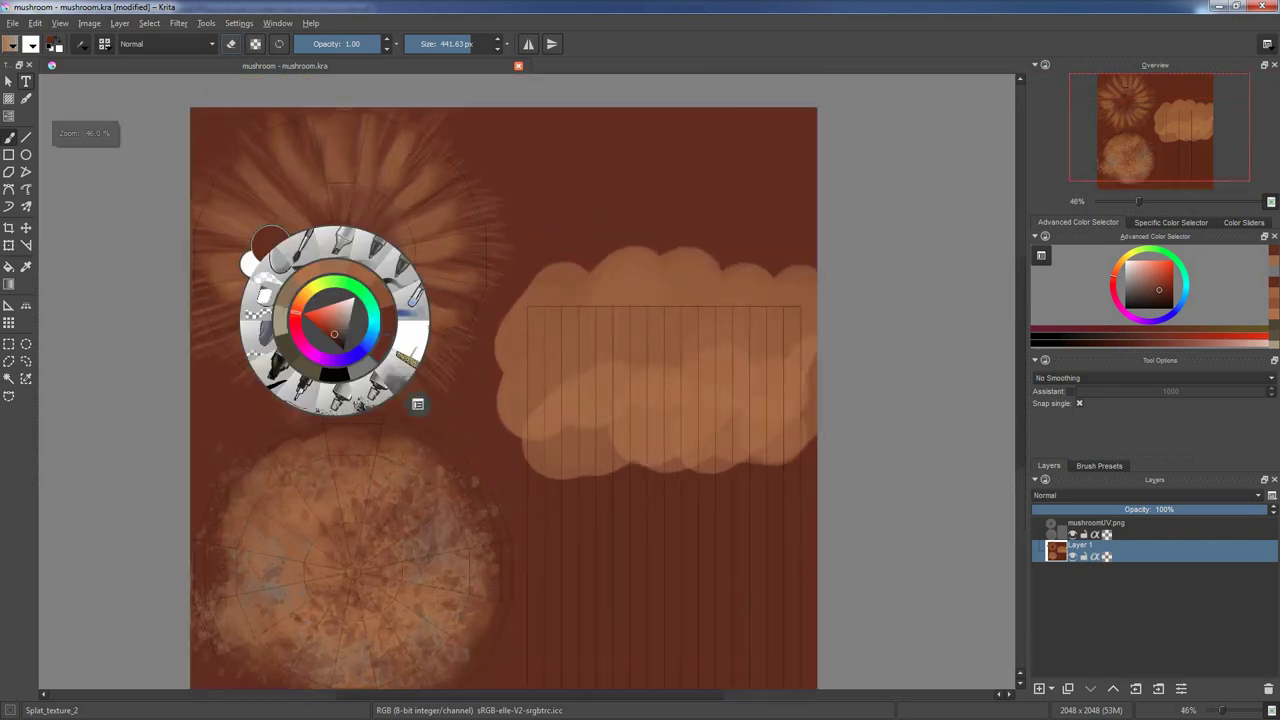
{"action": "left_click", "coordinate": [392, 270]}
{"action": "right_click", "coordinate": [340, 291]}
{"action": "left_click_drag", "start_coordinate": [325, 300], "coordinate": [407, 187]}
{"action": "right_click", "coordinate": [384, 220]}
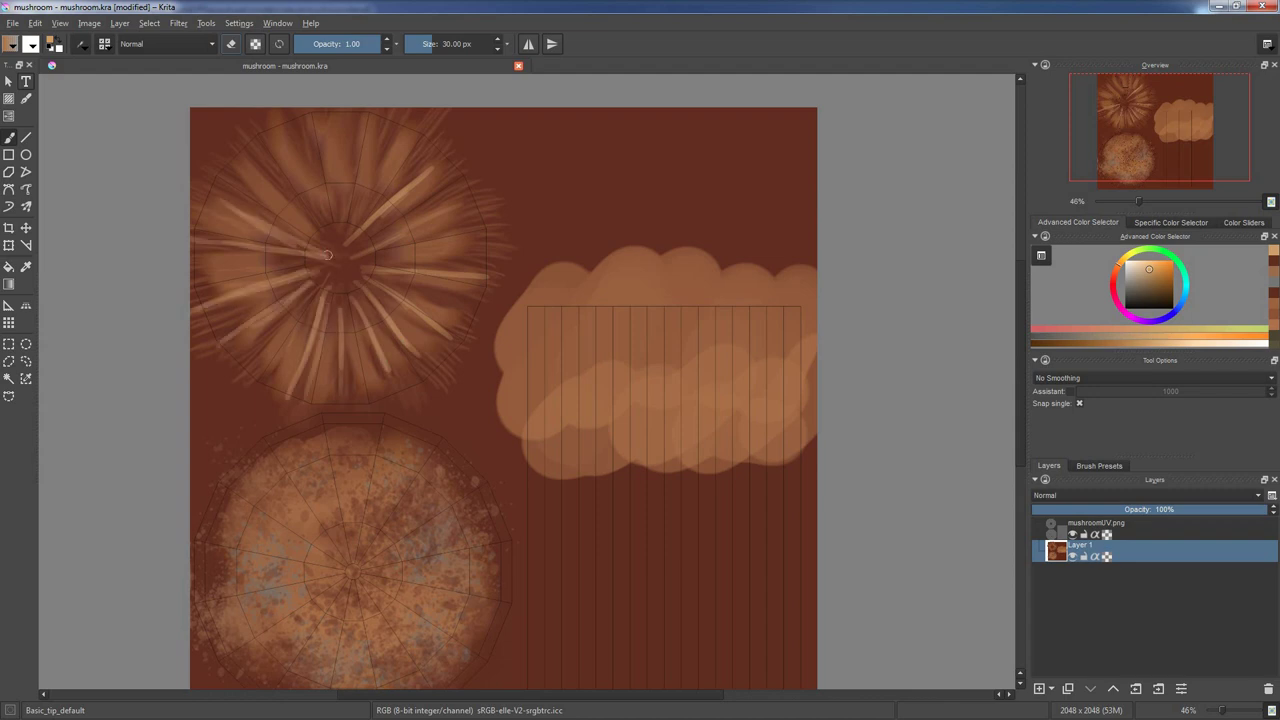
{"action": "left_click_drag", "start_coordinate": [327, 255], "coordinate": [335, 255], "text": "shift"}
{"action": "middle_click_drag", "start_coordinate": [327, 255], "coordinate": [321, 311]}
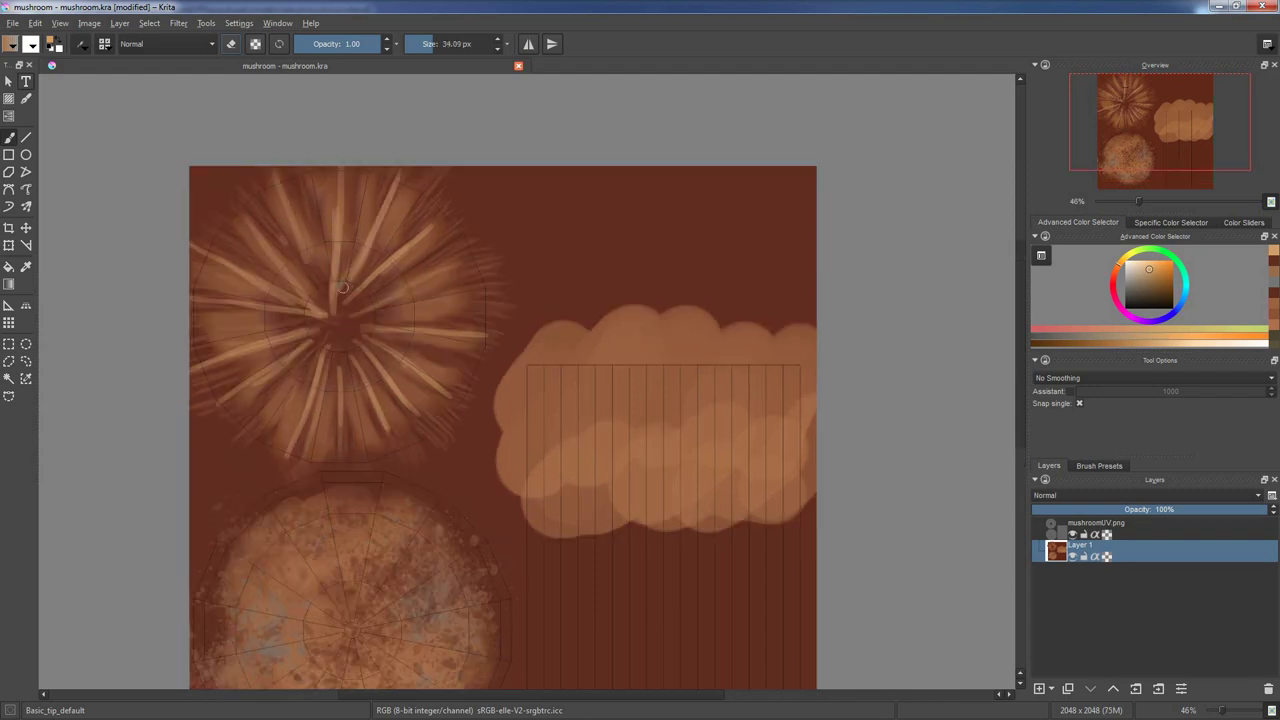
- Blend the light radial streaks with an enlarged Basic_mix brush
{"action": "right_click", "coordinate": [342, 288]}
{"action": "left_click", "coordinate": [388, 198]}
{"action": "left_click_drag", "start_coordinate": [380, 265], "coordinate": [390, 261], "text": "shift"}
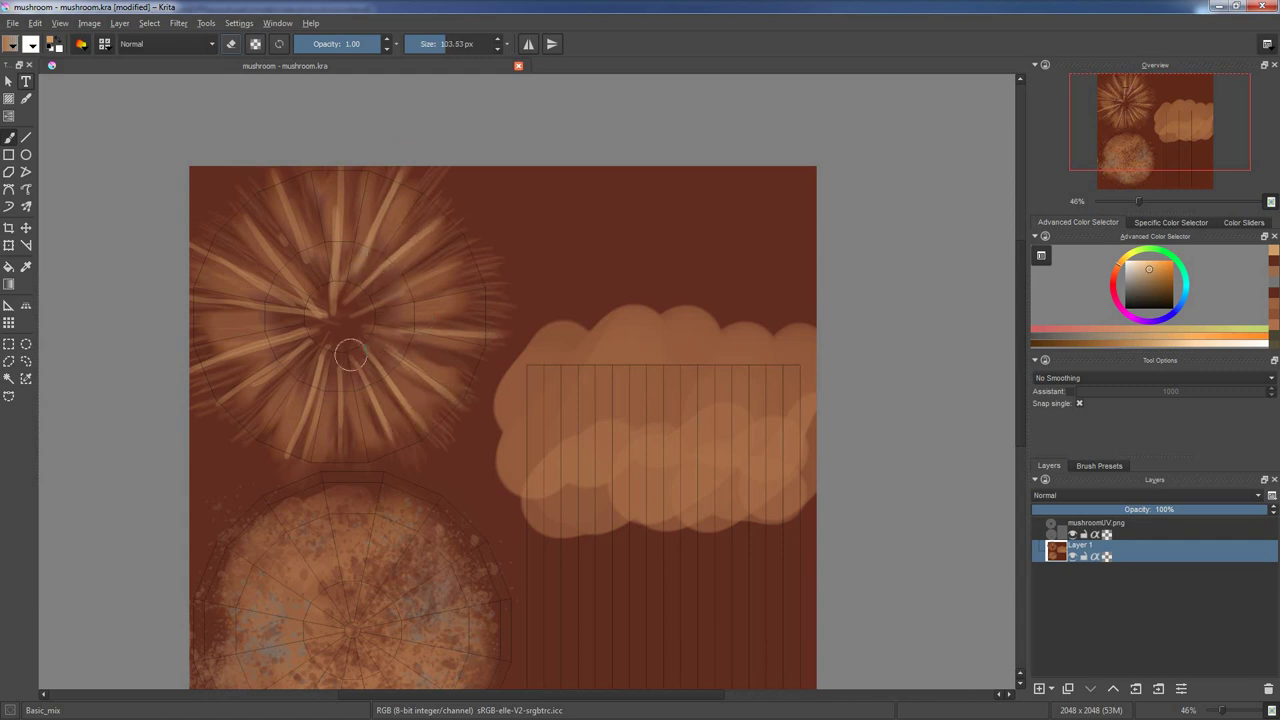
{"action": "middle_click_drag", "start_coordinate": [350, 355], "coordinate": [356, 321]}
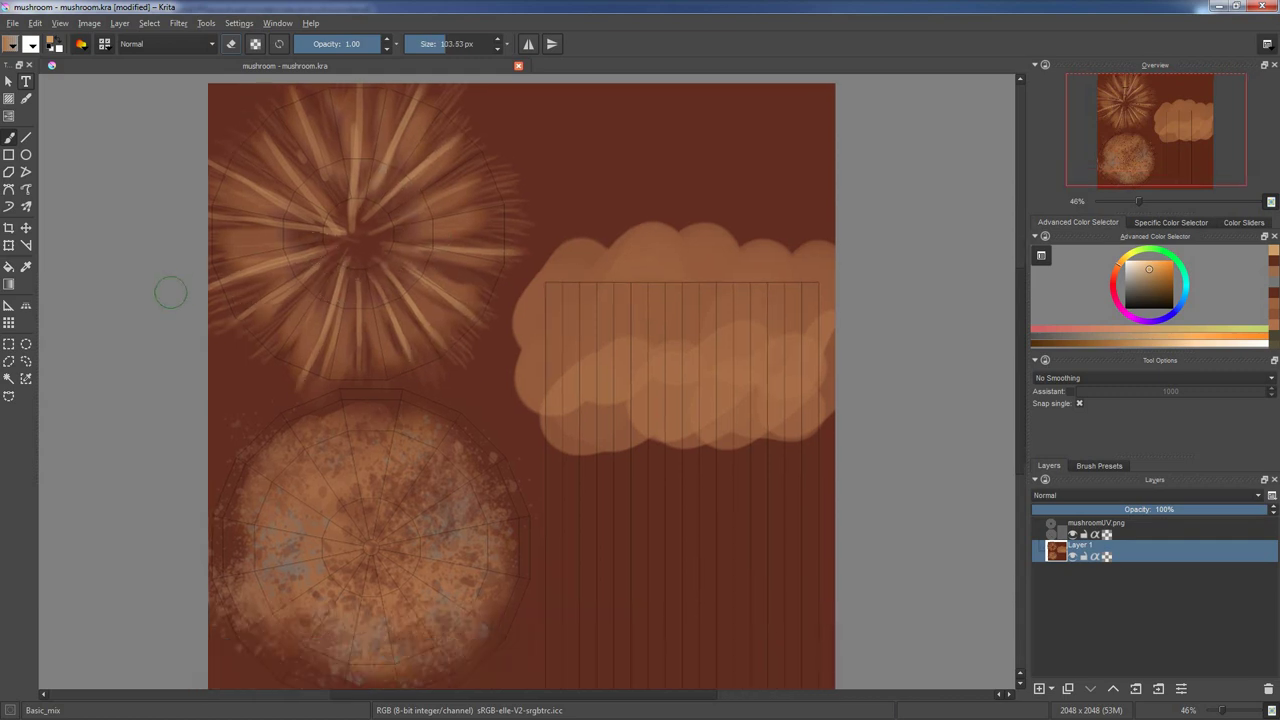
{"action": "middle_click_drag", "start_coordinate": [281, 361], "coordinate": [273, 417]}
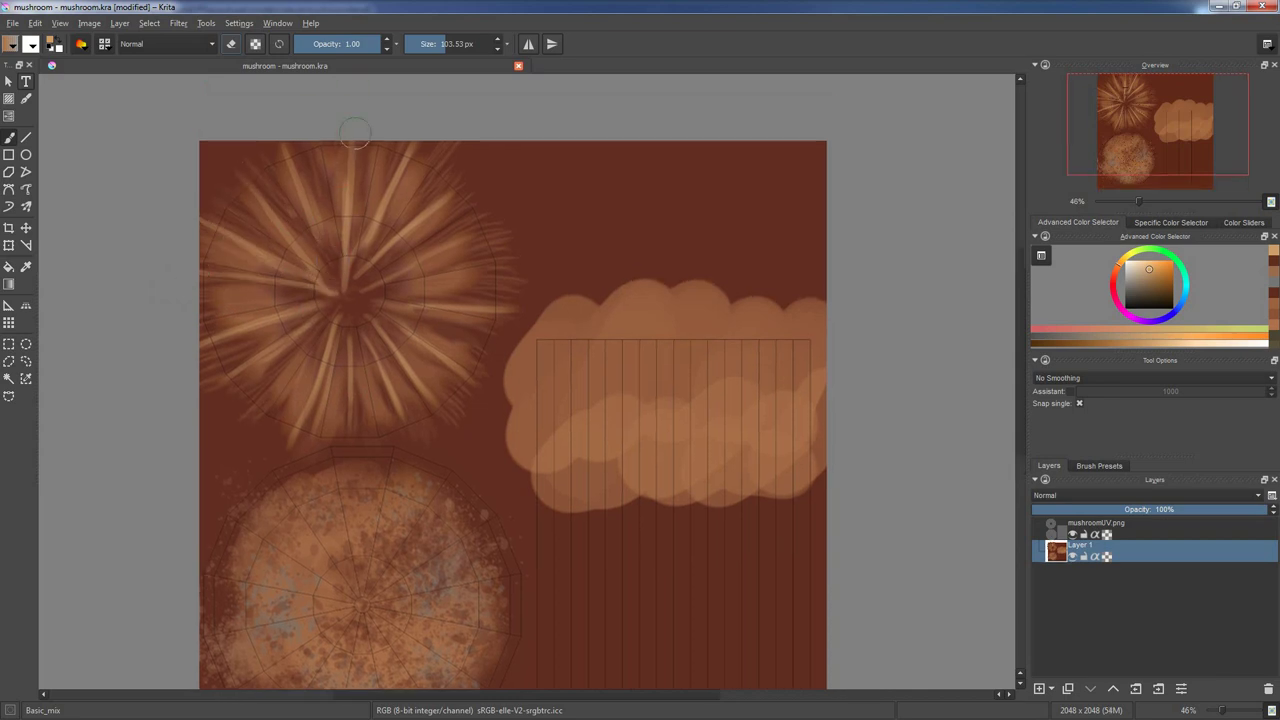
{"action": "mouse_move", "coordinate": [569, 487]}
{"action": "middle_mouse_down"}
{"action": "mouse_move", "coordinate": [550, 416]}
{"action": "mouse_move", "coordinate": [409, 337]}
{"action": "middle_mouse_up"}
{"action": "left_click_drag", "start_coordinate": [409, 337], "coordinate": [460, 337], "text": "shift"}
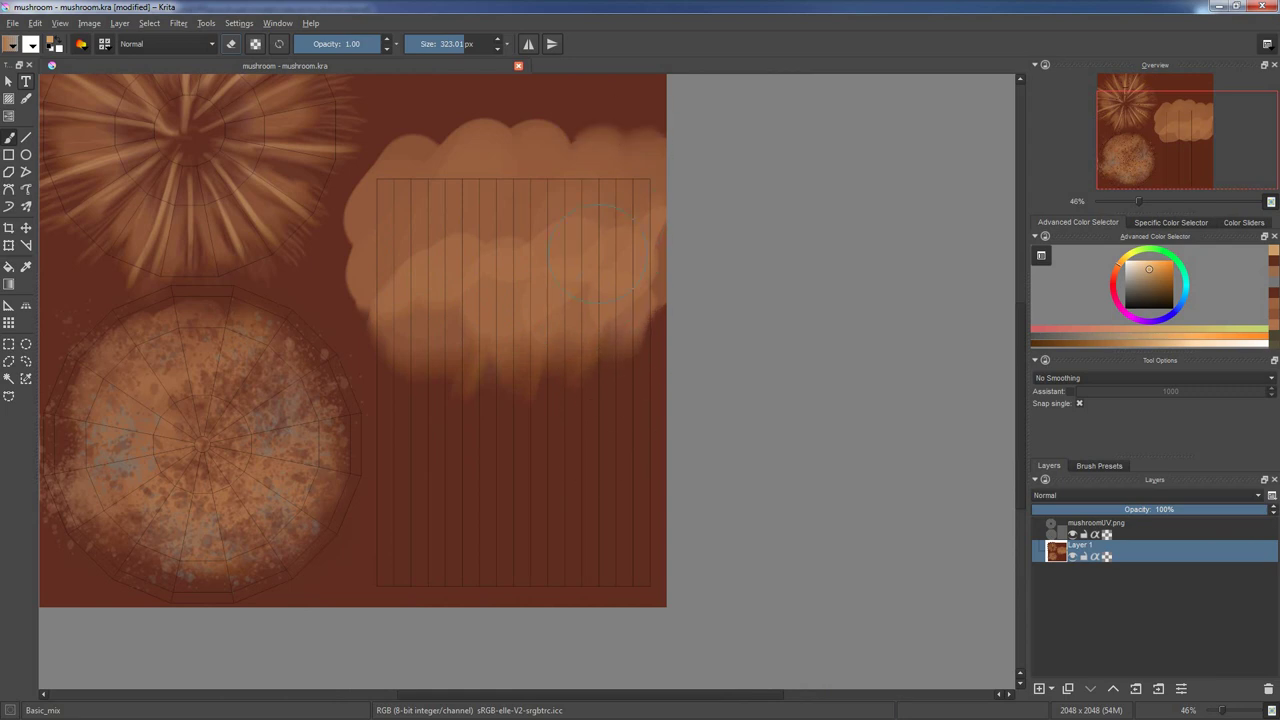
- Paint soft light shading into the stem strip with Basic_tip_soft
{"action": "middle_click_drag", "start_coordinate": [427, 426], "coordinate": [397, 334]}
{"action": "right_click", "coordinate": [396, 345]}
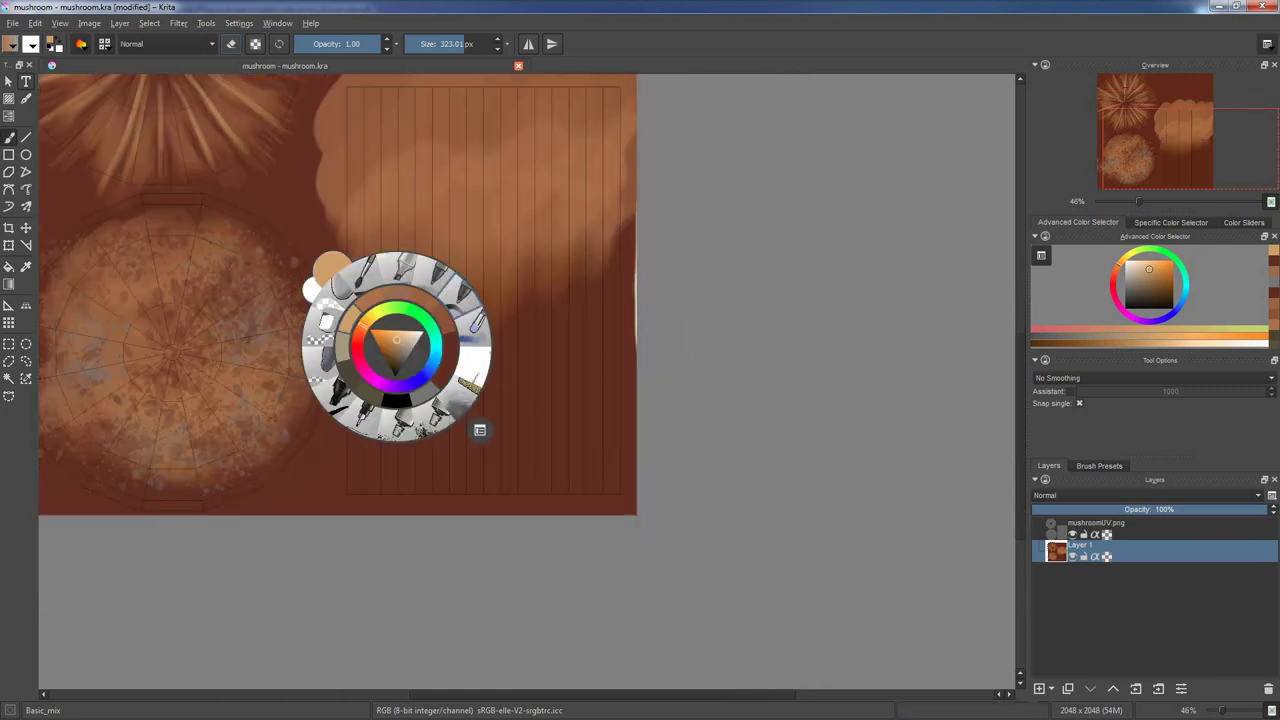
{"action": "left_click", "coordinate": [350, 395]}
{"action": "left_click", "coordinate": [486, 286], "text": "ctrl"}
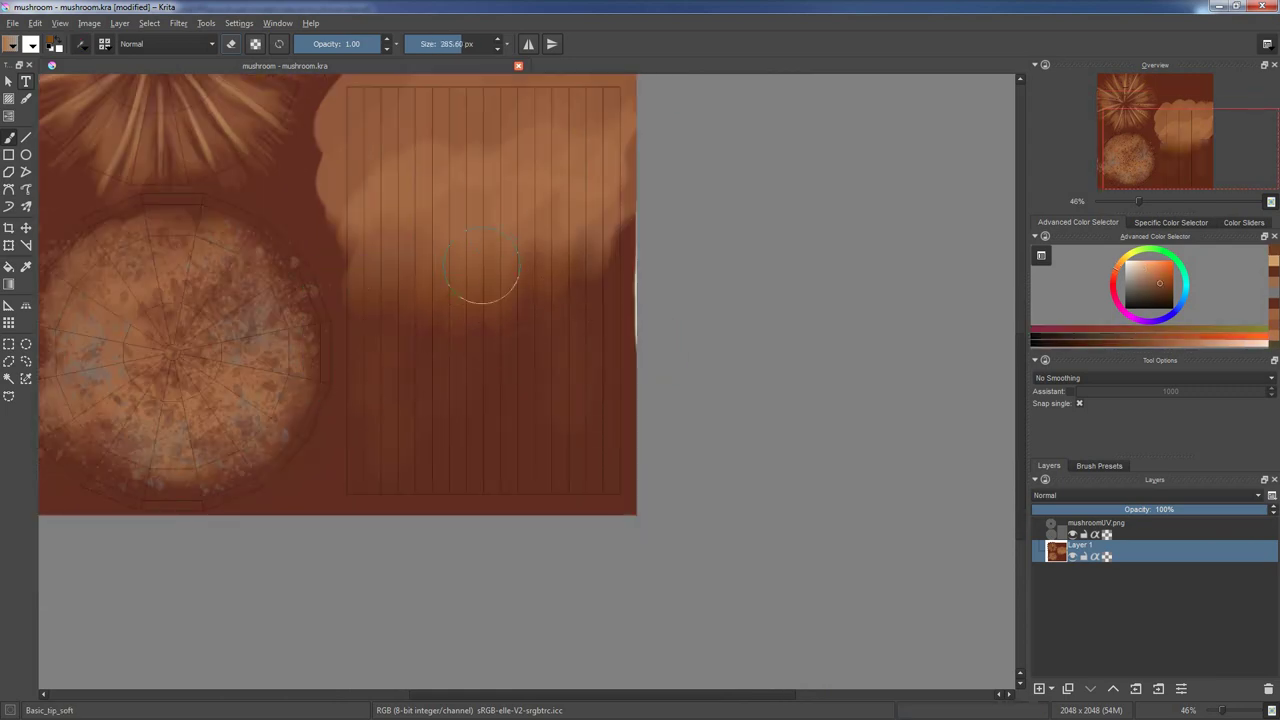
{"action": "left_click", "coordinate": [543, 271], "text": "ctrl"}
{"action": "mouse_move", "coordinate": [390, 290]}
{"action": "left_mouse_down"}
{"action": "mouse_move", "coordinate": [422, 357]}
{"action": "mouse_move", "coordinate": [551, 420]}
{"action": "left_mouse_up"}
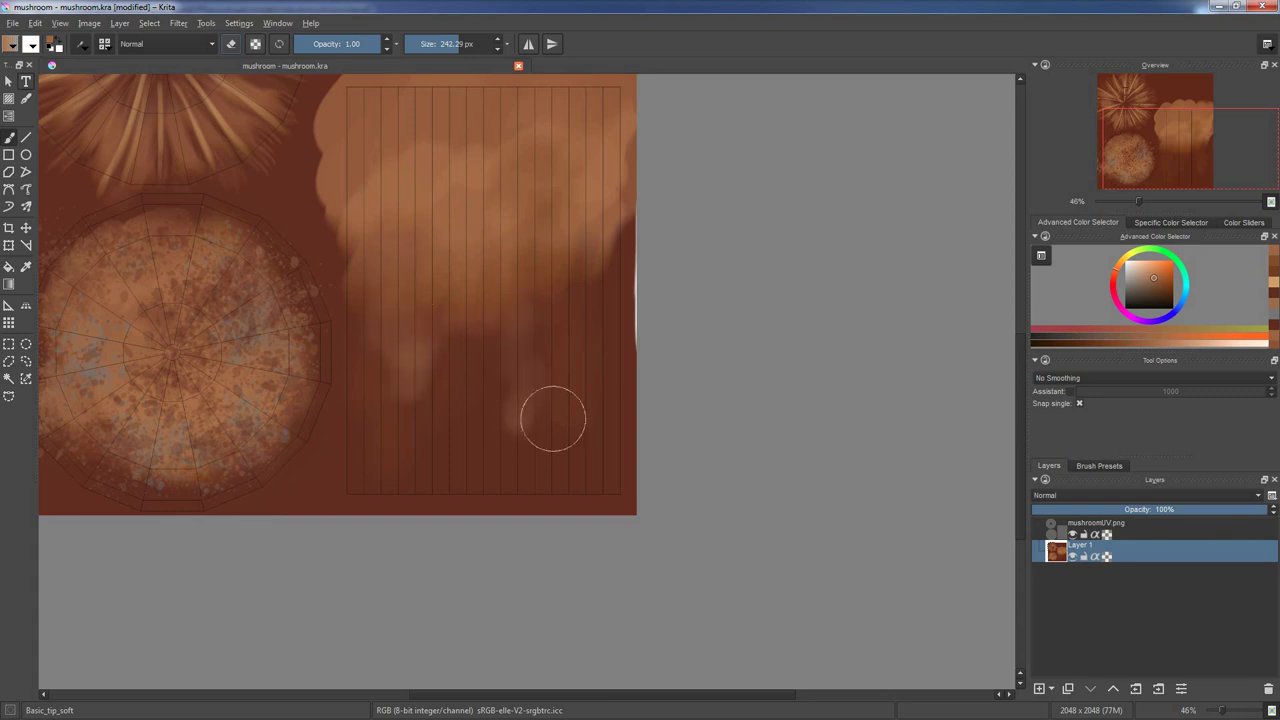
{"action": "middle_click_drag", "start_coordinate": [551, 420], "coordinate": [546, 308]}
- Speckle the stem base with dark splatter using Splat_texture_2
{"action": "right_click", "coordinate": [424, 390]}
{"action": "left_click", "coordinate": [360, 320]}
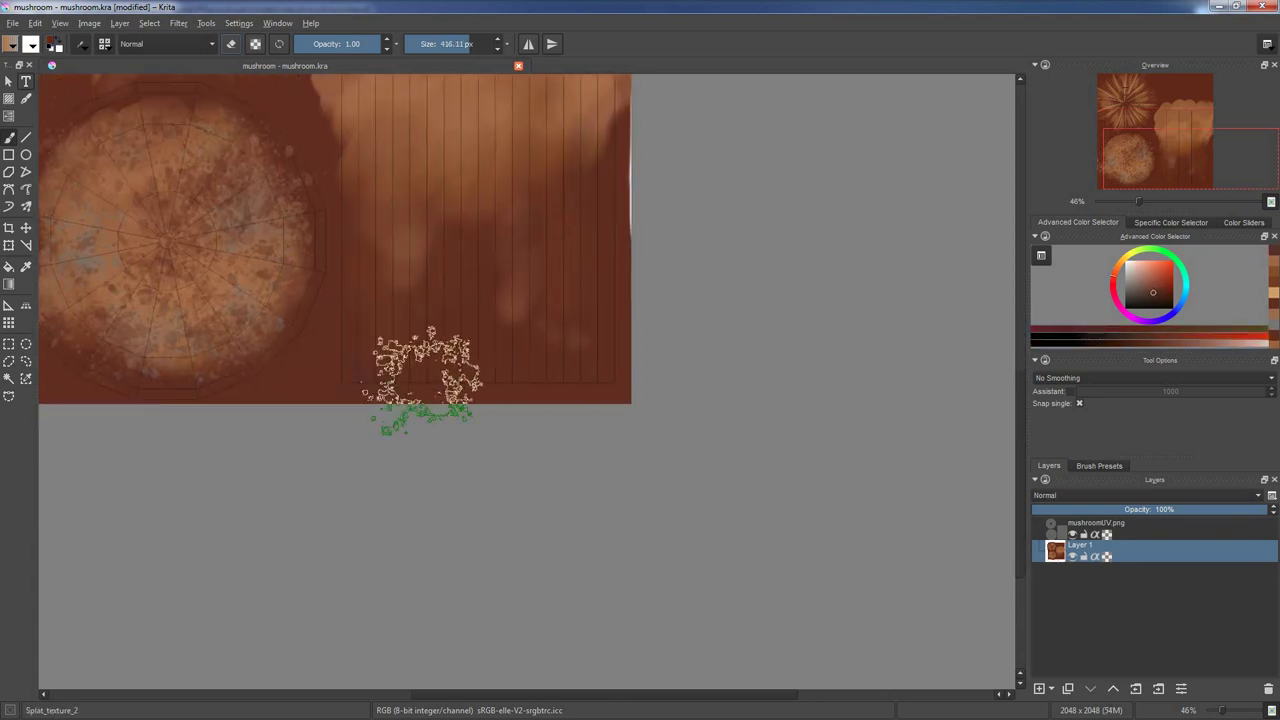
{"action": "right_click", "coordinate": [424, 390]}
{"action": "left_click", "coordinate": [366, 392]}
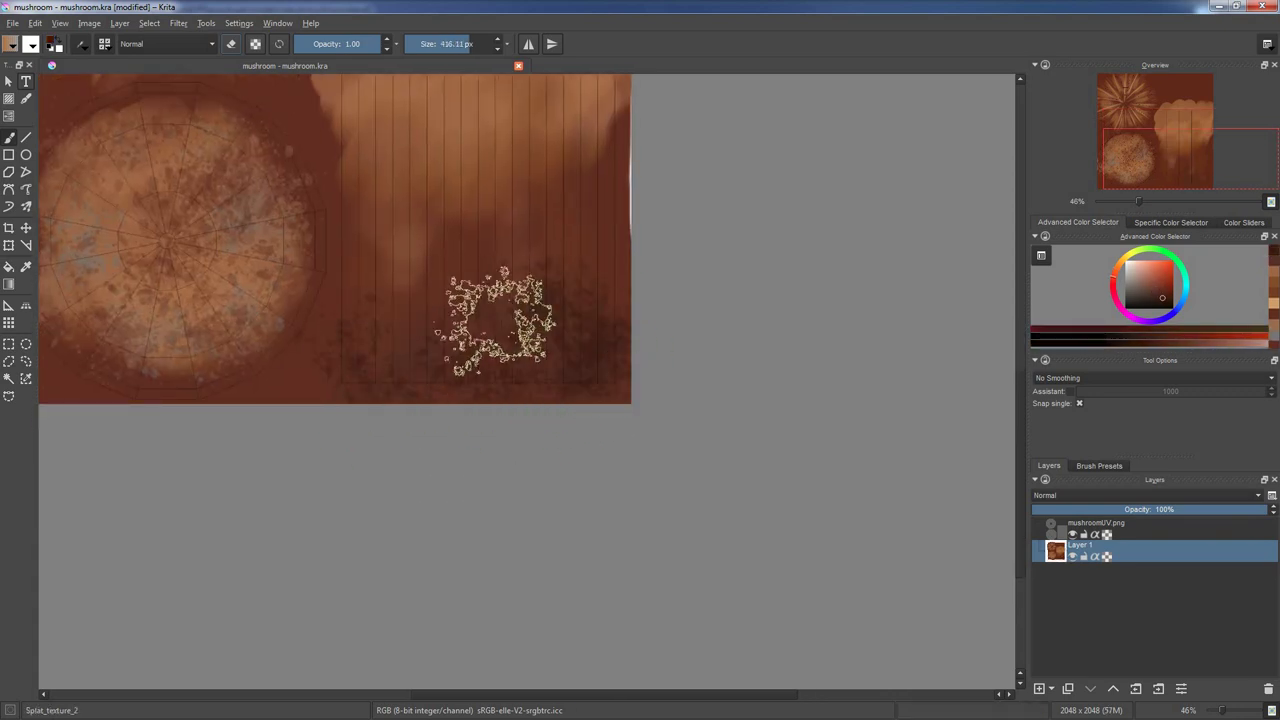
{"action": "middle_click_drag", "start_coordinate": [486, 329], "coordinate": [428, 426]}
- Paint light and darker brown vertical hair-brush streaks down the stem
{"action": "right_click", "coordinate": [445, 325]}
{"action": "left_click", "coordinate": [445, 327]}
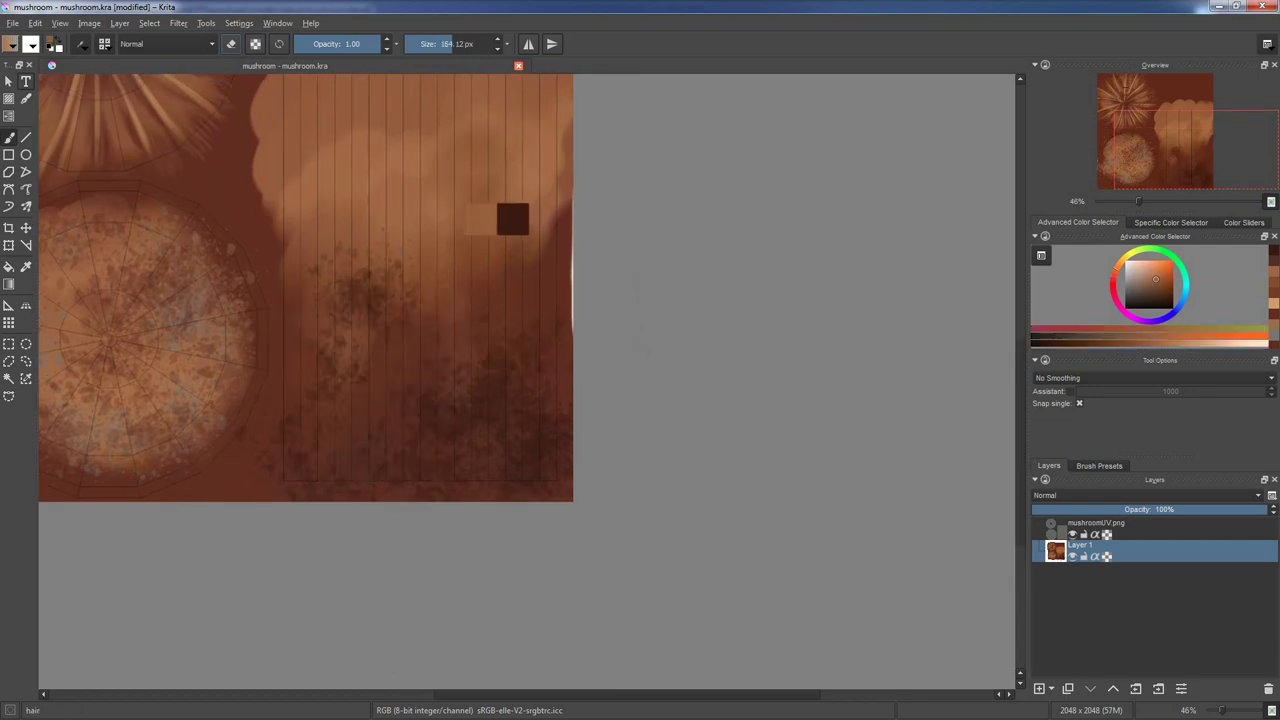
{"action": "left_click_drag", "start_coordinate": [344, 320], "coordinate": [344, 278]}
{"action": "left_click_drag", "start_coordinate": [385, 356], "coordinate": [378, 165]}
{"action": "left_click", "coordinate": [377, 272], "text": "ctrl"}
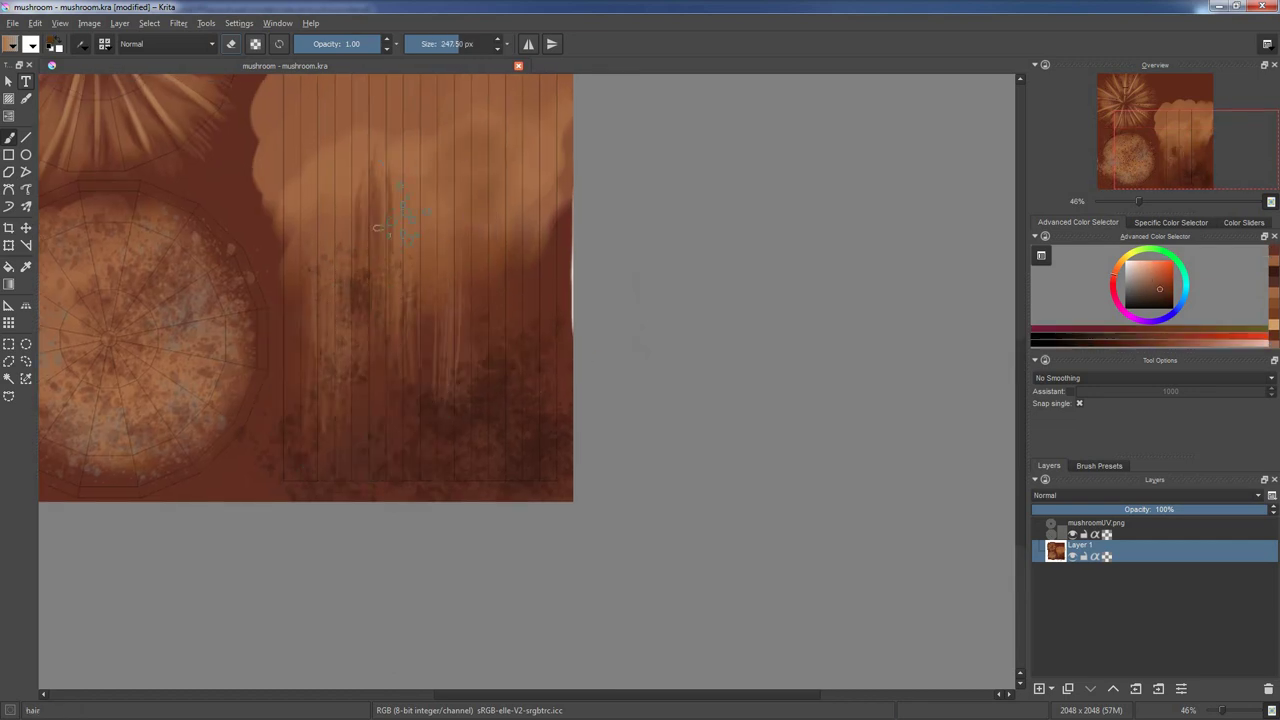
{"action": "left_click_drag", "start_coordinate": [416, 272], "coordinate": [416, 162]}
{"action": "left_click_drag", "start_coordinate": [486, 255], "coordinate": [486, 178]}
- Blend the stem's vertical streaks with the previous blending brush in a lighter sampled colour
{"action": "left_click", "coordinate": [410, 340], "text": "ctrl"}
{"action": "key", "text": "/"}
{"action": "middle_click_drag", "start_coordinate": [387, 130], "coordinate": [372, 190]}
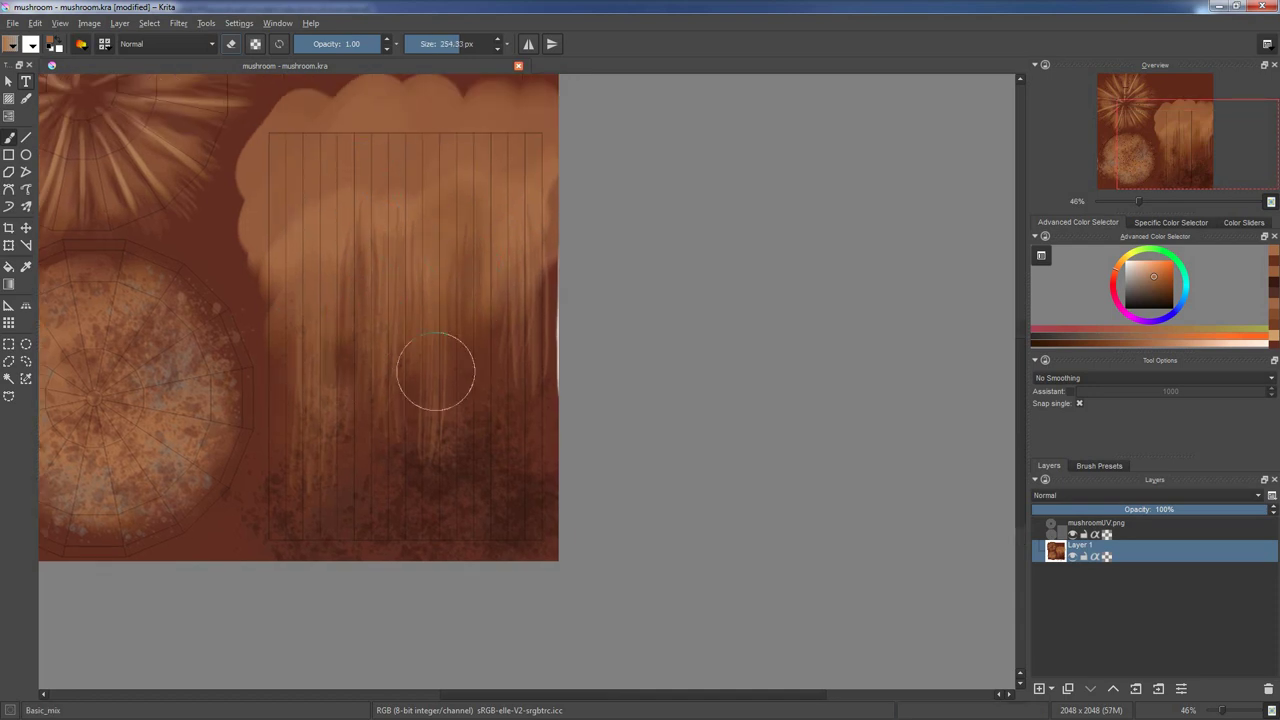
{"action": "middle_click_drag", "start_coordinate": [338, 218], "coordinate": [334, 283]}
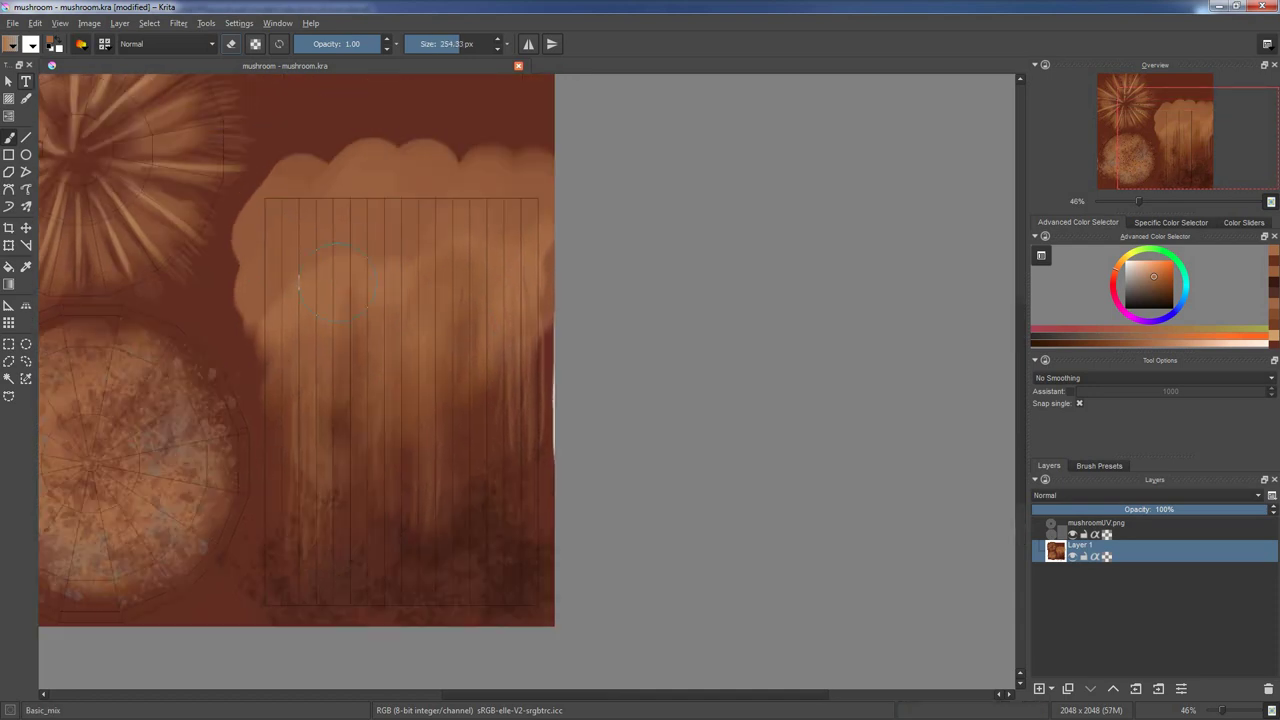
{"action": "scroll", "coordinate": [362, 307], "scroll_direction": "down", "scroll_amount": 3}
{"action": "scroll", "coordinate": [362, 307], "scroll_direction": "up", "scroll_amount": 2}
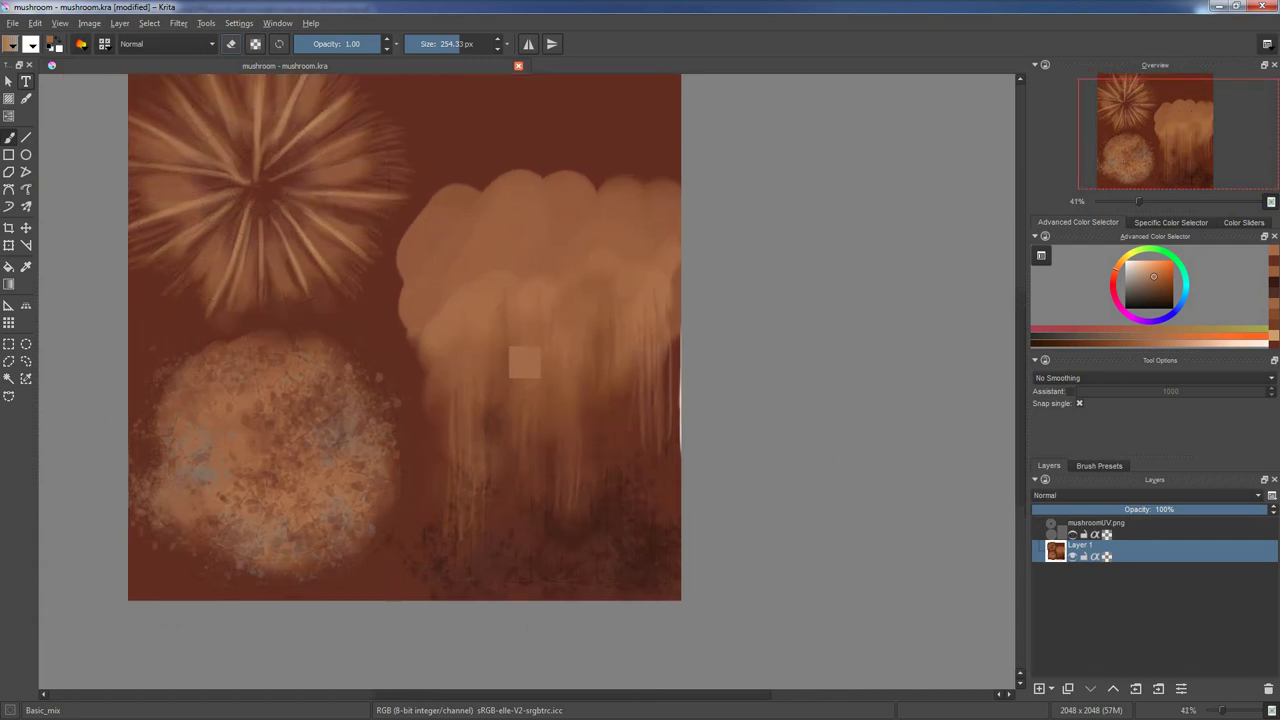
- Re-export the painted texture as mushroom.png and reload it in Blender
{"action": "left_click", "coordinate": [13, 23]}
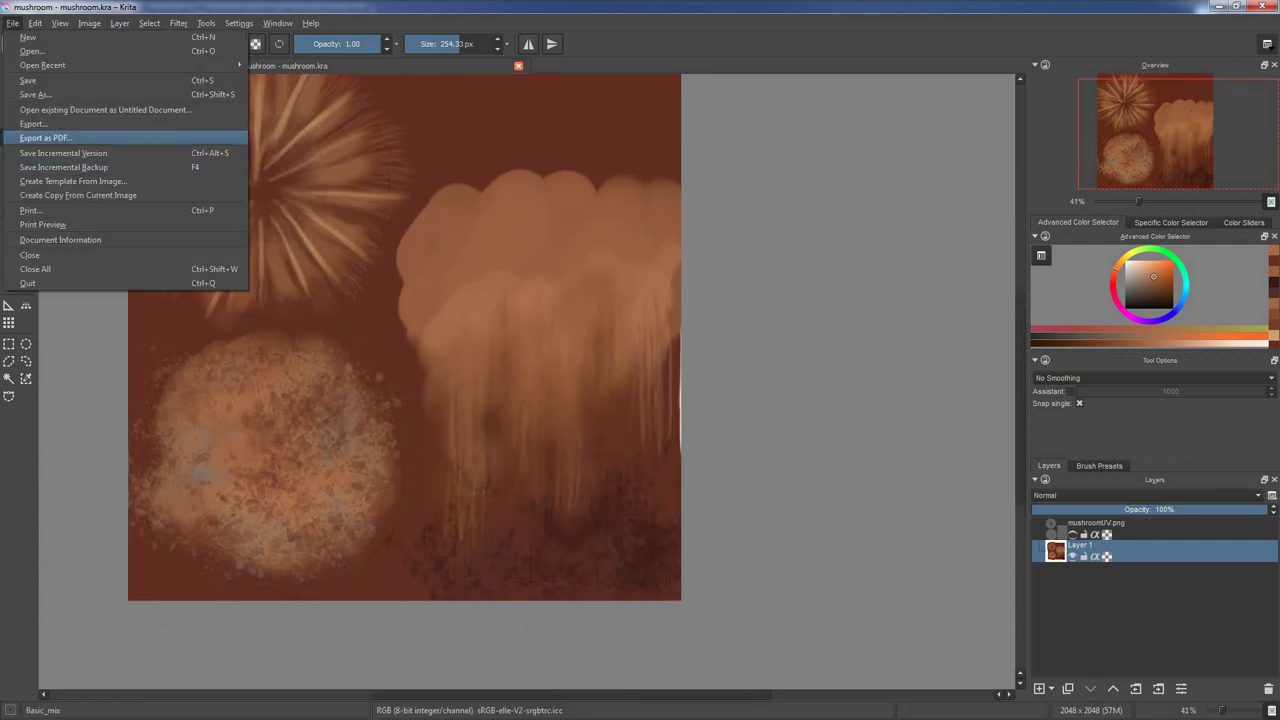
{"action": "left_click", "coordinate": [40, 134]}
{"action": "key", "text": "Return"}
{"action": "key", "text": "Return"}
{"action": "key", "text": "Return"}
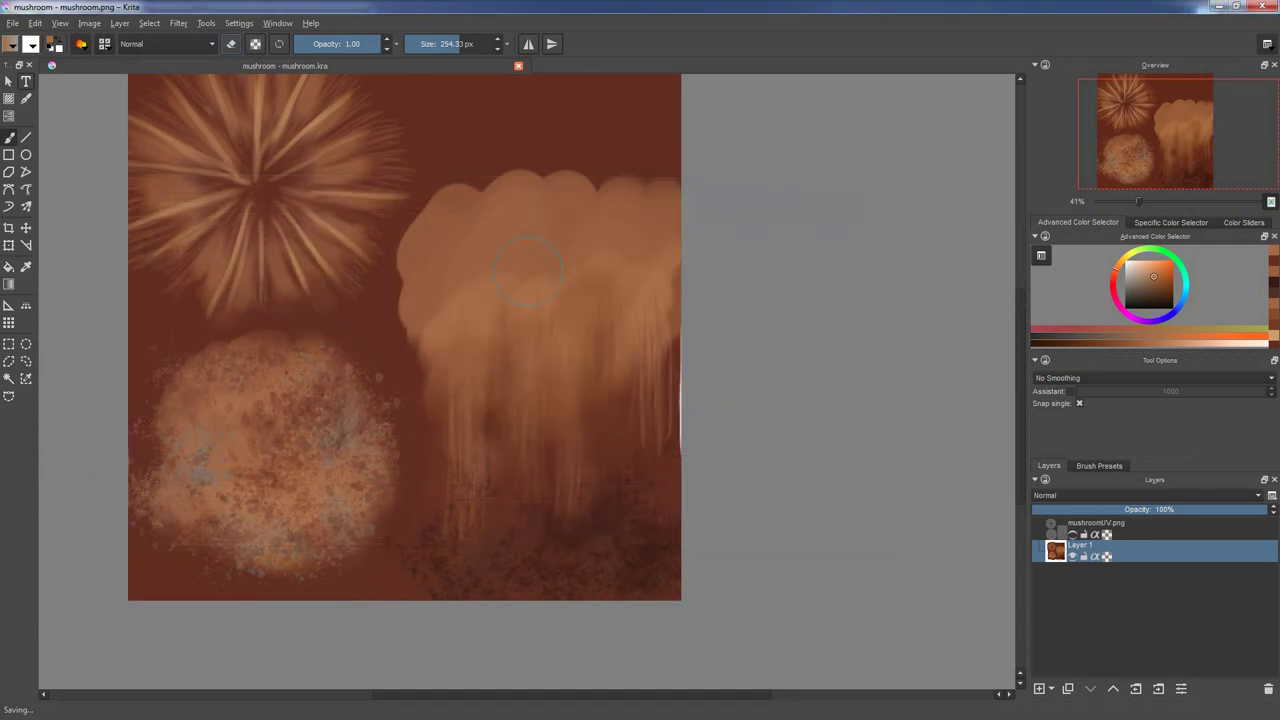
{"action": "left_click", "coordinate": [711, 641]}
{"action": "left_click", "coordinate": [740, 573]}
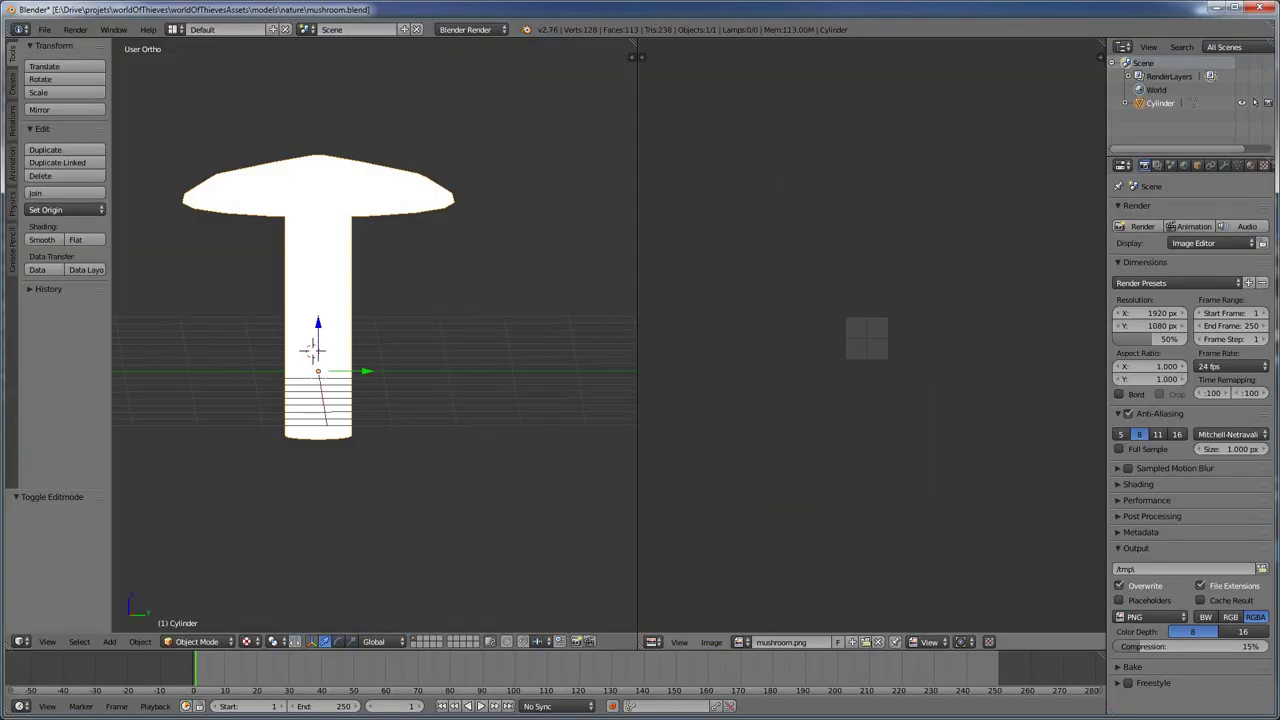
{"action": "left_click", "coordinate": [711, 641]}
{"action": "left_click", "coordinate": [740, 573]}
- Save again in Krita with Ctrl+S, then reload mushroom.png in Blender to show the update
{"action": "key", "text": "alt+Tab"}
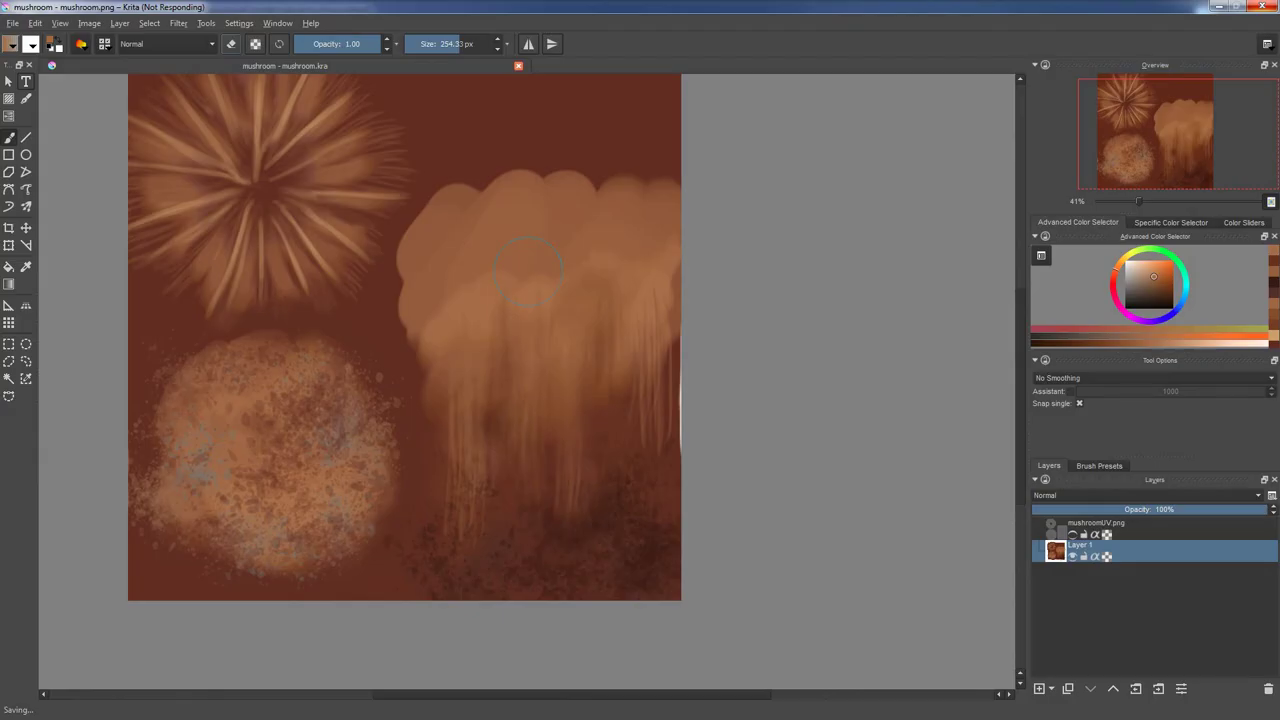
{"action": "key", "text": "ctrl+s"}
{"action": "key", "text": "alt+Tab"}
{"action": "left_click", "coordinate": [711, 641]}
{"action": "left_click", "coordinate": [740, 573]}
{"action": "middle_click_drag", "start_coordinate": [450, 450], "coordinate": [452, 452]}
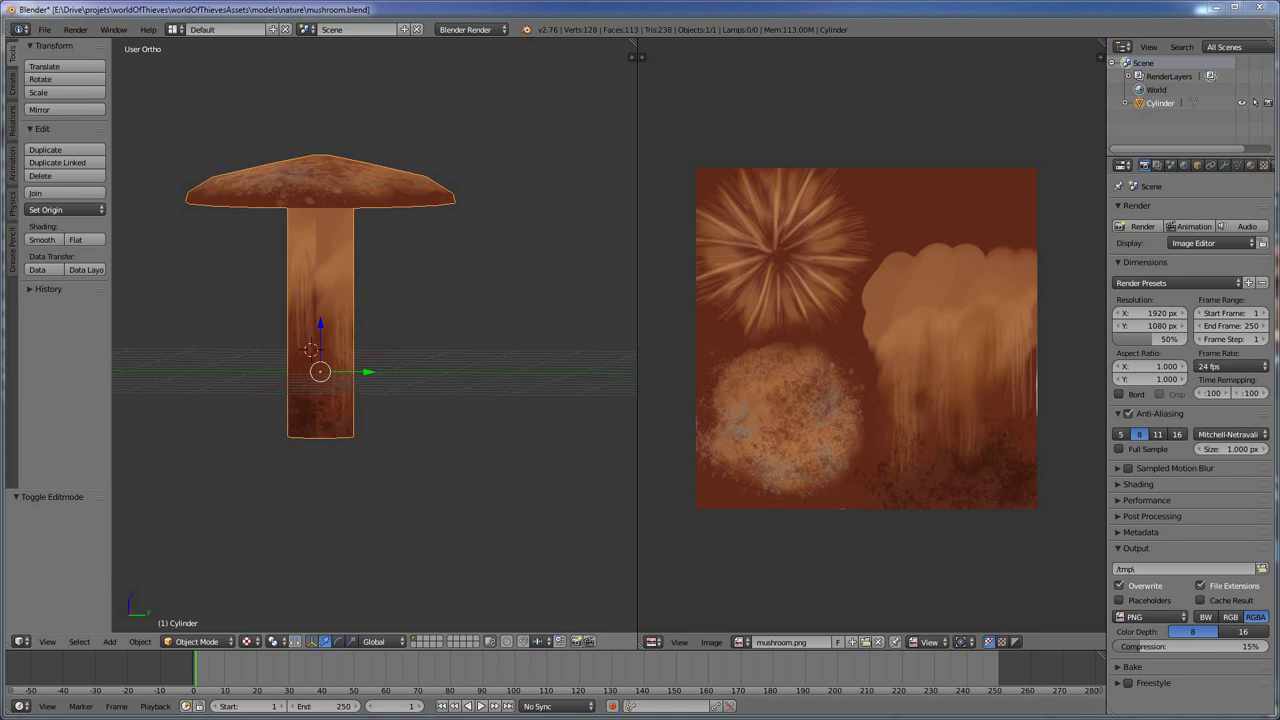
- Enter Texture Paint mode with Image slots and mushroom.png as the paint canvas
{"action": "left_click", "coordinate": [197, 641]}
{"action": "left_click", "coordinate": [197, 551]}
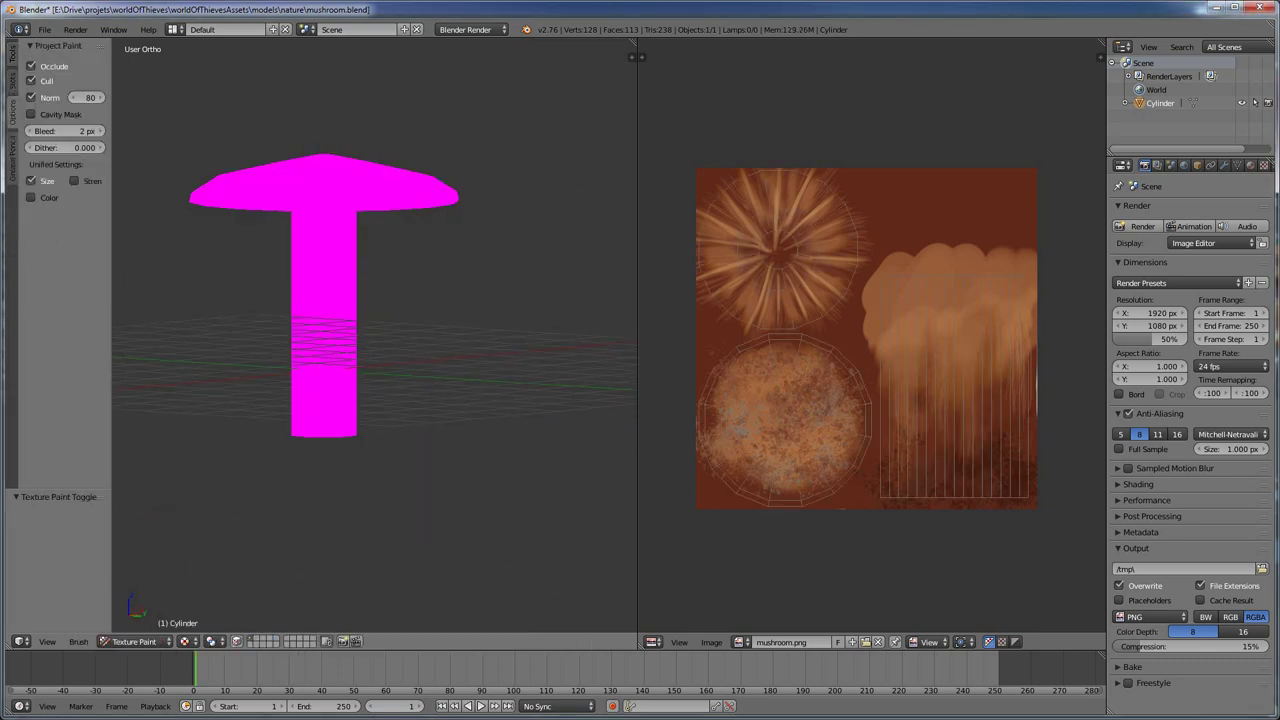
{"action": "left_click", "coordinate": [12, 80]}
{"action": "left_click", "coordinate": [65, 81]}
{"action": "left_click", "coordinate": [60, 100]}
{"action": "left_click", "coordinate": [34, 115]}
{"action": "left_click", "coordinate": [60, 128]}
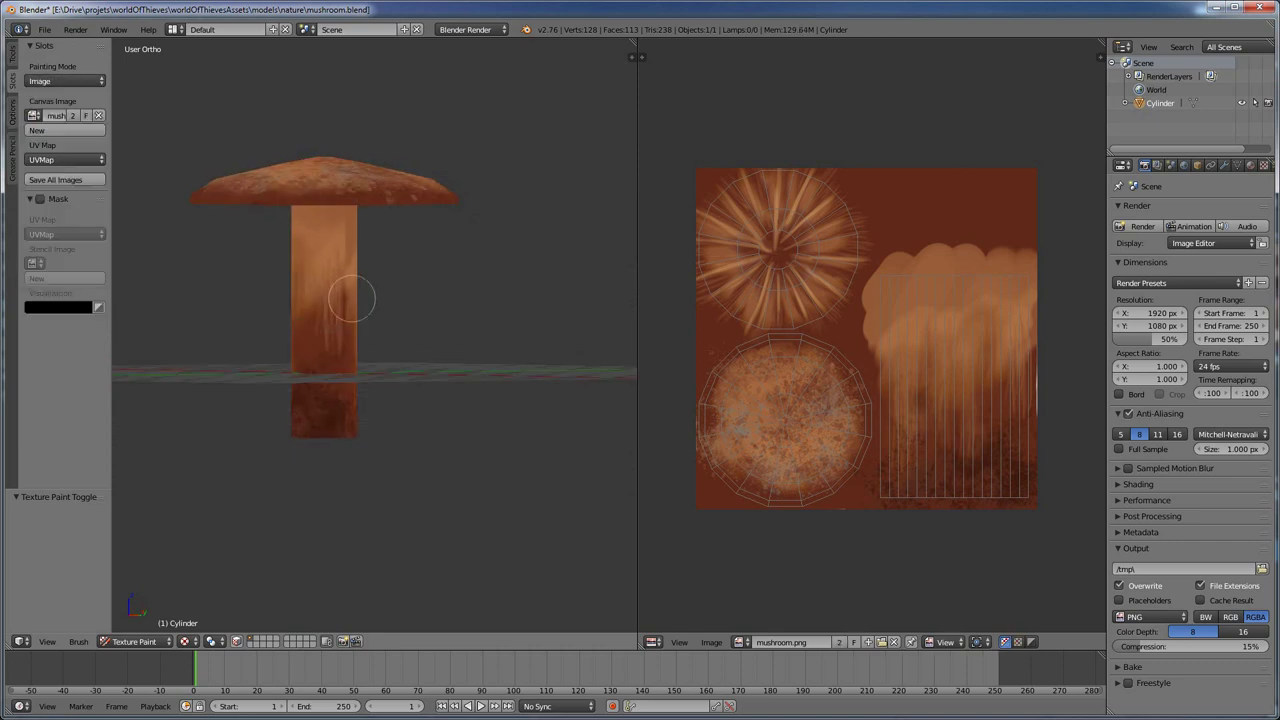
- Resize the brush, sample a stem colour and paint lighter strokes down the stem
{"action": "scroll", "coordinate": [351, 299], "scroll_direction": "up", "scroll_amount": 3}
{"action": "mouse_move", "coordinate": [400, 277]}
{"action": "middle_mouse_down"}
{"action": "mouse_move", "coordinate": [346, 289]}
{"action": "mouse_move", "coordinate": [243, 177]}
{"action": "middle_mouse_up"}
{"action": "key", "text": "f"}
{"action": "left_click", "coordinate": [242, 178]}
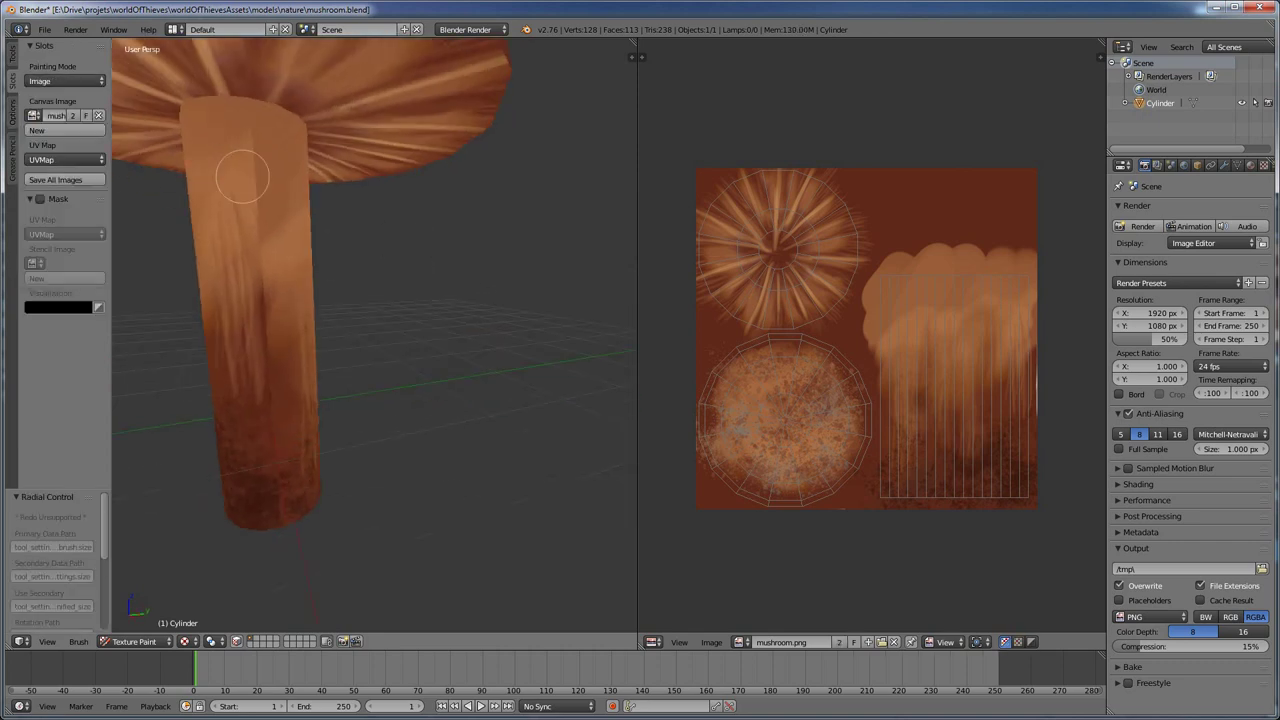
{"action": "key", "text": "s"}
{"action": "middle_click_drag", "start_coordinate": [251, 134], "coordinate": [243, 237]}
{"action": "left_click_drag", "start_coordinate": [243, 237], "coordinate": [253, 345]}
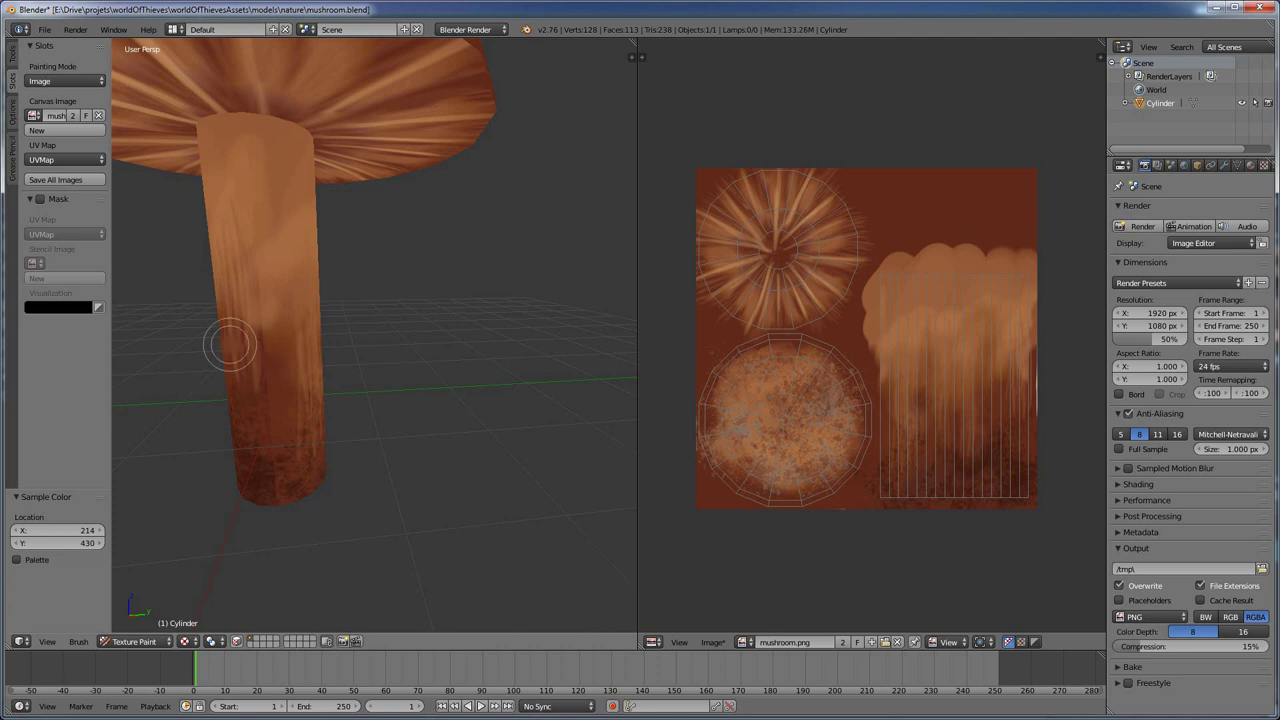
- Shrink the brush, sample another stem colour and view the stem from lower down
{"action": "key", "text": "f"}
{"action": "left_click", "coordinate": [273, 386]}
{"action": "key", "text": "s"}
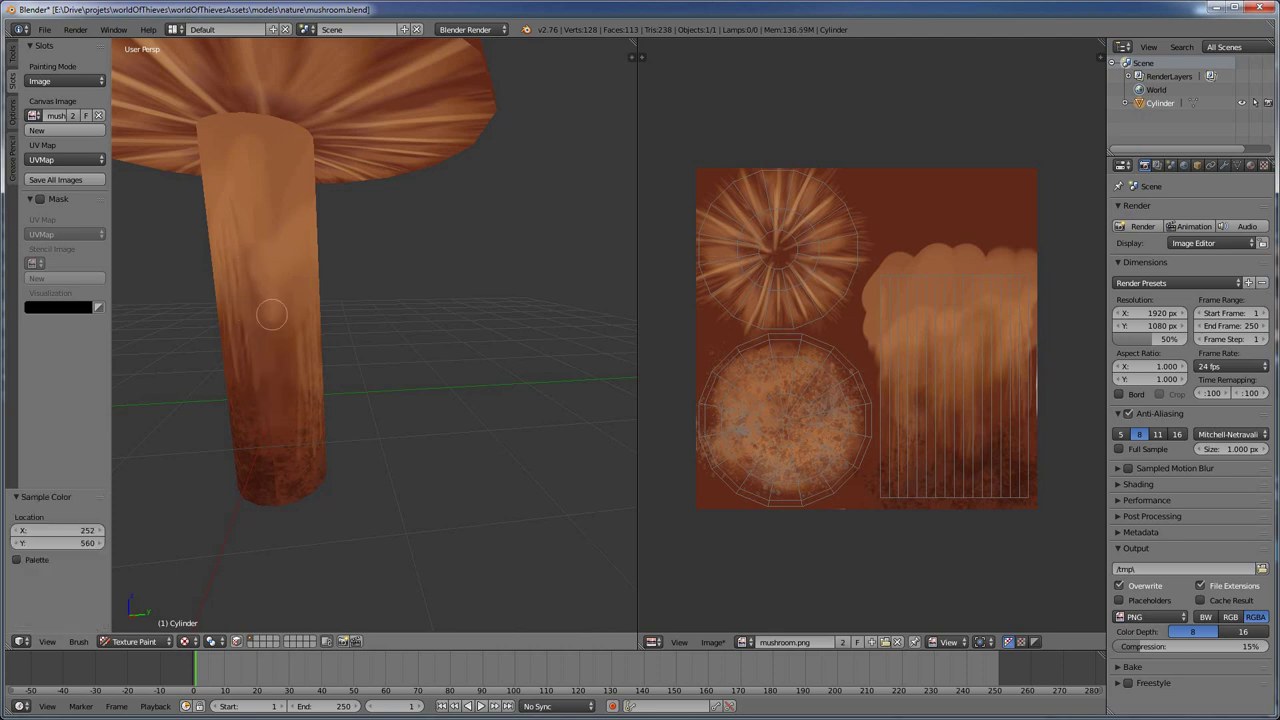
{"action": "mouse_move", "coordinate": [268, 290]}
{"action": "middle_mouse_down"}
{"action": "mouse_move", "coordinate": [275, 202]}
{"action": "mouse_move", "coordinate": [436, 101]}
{"action": "mouse_move", "coordinate": [403, 176]}
{"action": "mouse_move", "coordinate": [406, 122]}
{"action": "mouse_move", "coordinate": [440, 140]}
{"action": "middle_mouse_up"}
{"action": "scroll", "coordinate": [326, 162], "scroll_direction": "up", "scroll_amount": 2}
{"action": "scroll", "coordinate": [403, 176], "scroll_direction": "down", "scroll_amount": 2}
{"action": "scroll", "coordinate": [406, 122], "scroll_direction": "up", "scroll_amount": 1}
- Show the painting options and sample lighter stem colours from several viewing angles
{"action": "left_click", "coordinate": [12, 108]}
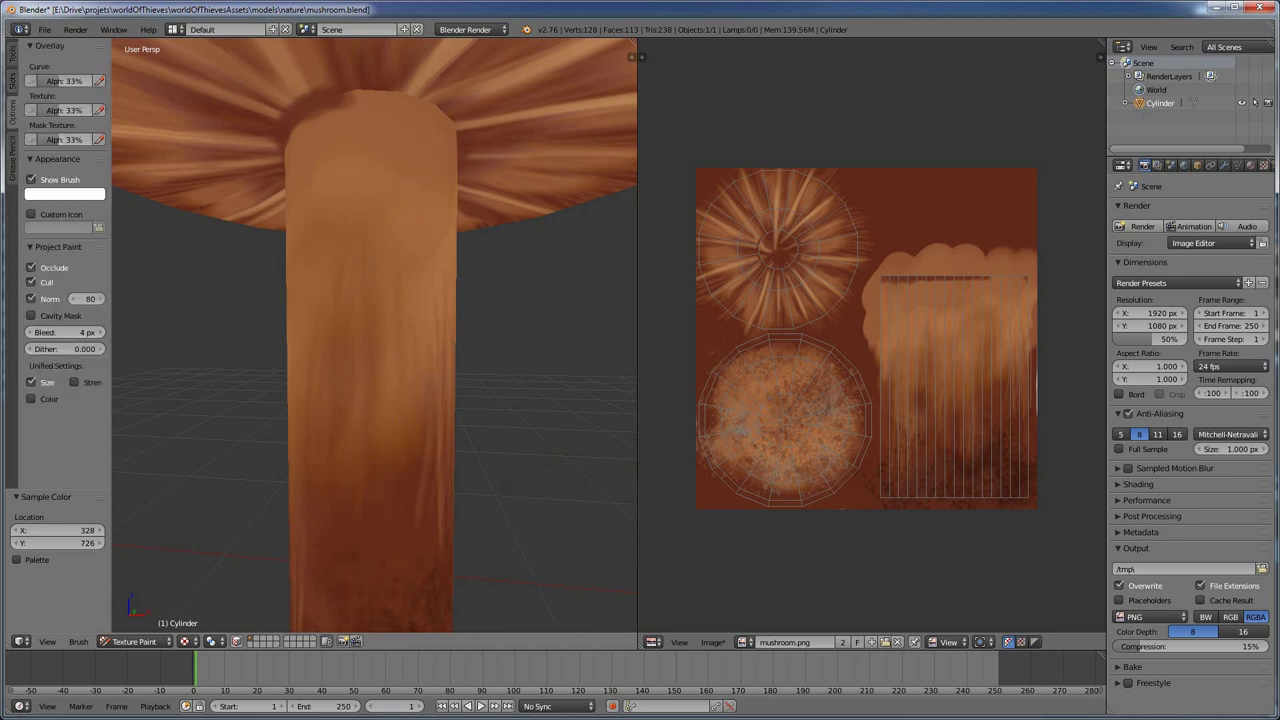
{"action": "mouse_move", "coordinate": [290, 135]}
{"action": "middle_mouse_down"}
{"action": "mouse_move", "coordinate": [275, 128]}
{"action": "mouse_move", "coordinate": [320, 100]}
{"action": "mouse_move", "coordinate": [312, 122]}
{"action": "middle_mouse_up"}
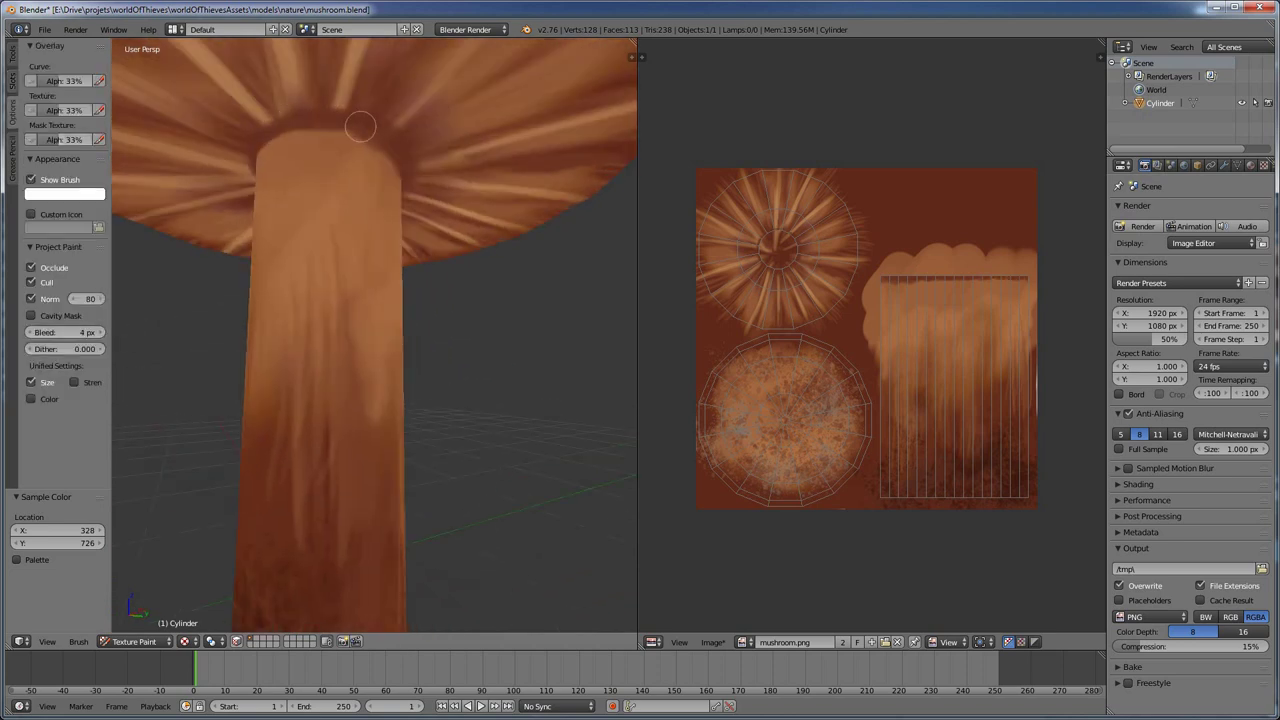
{"action": "key", "text": "s"}
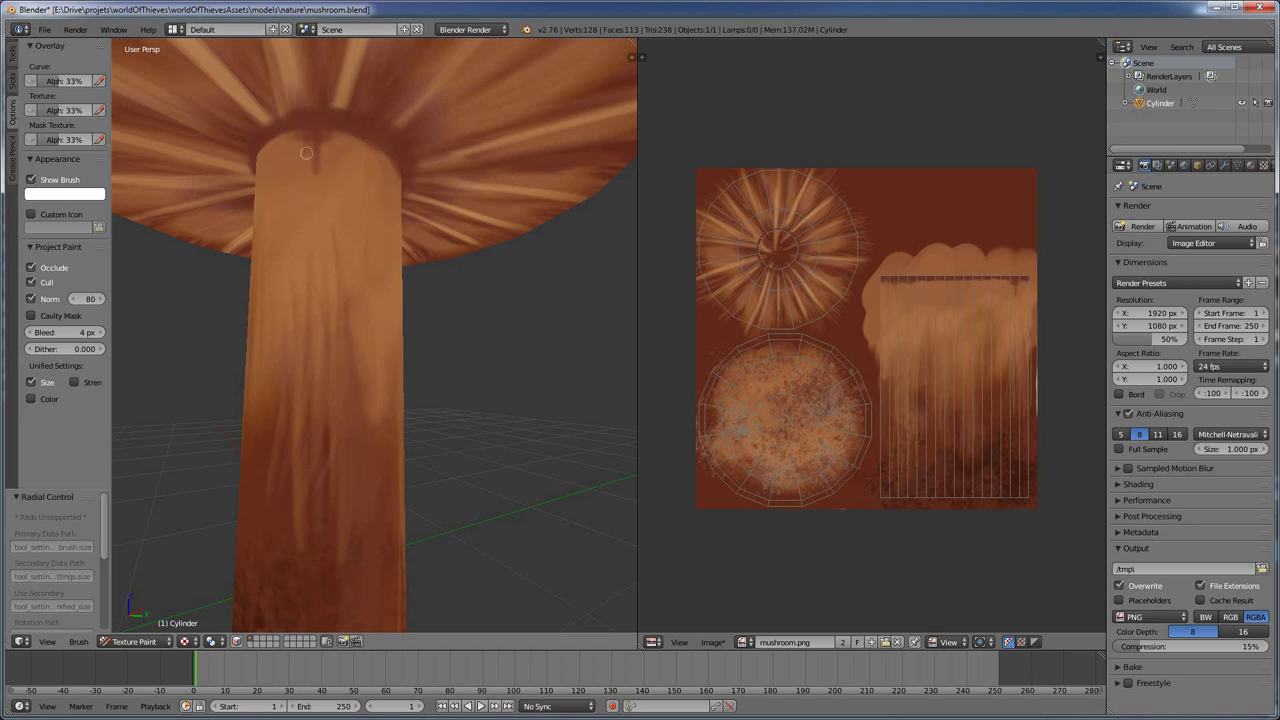
{"action": "mouse_move", "coordinate": [318, 155]}
{"action": "middle_mouse_down"}
{"action": "mouse_move", "coordinate": [310, 174]}
{"action": "mouse_move", "coordinate": [414, 193]}
{"action": "mouse_move", "coordinate": [398, 165]}
{"action": "mouse_move", "coordinate": [435, 152]}
{"action": "middle_mouse_up"}
{"action": "mouse_move", "coordinate": [427, 207]}
{"action": "middle_mouse_down"}
{"action": "mouse_move", "coordinate": [356, 121]}
{"action": "mouse_move", "coordinate": [383, 342]}
{"action": "middle_mouse_up"}
{"action": "scroll", "coordinate": [374, 317], "scroll_direction": "down", "scroll_amount": 2}
{"action": "scroll", "coordinate": [423, 343], "scroll_direction": "down", "scroll_amount": 2}
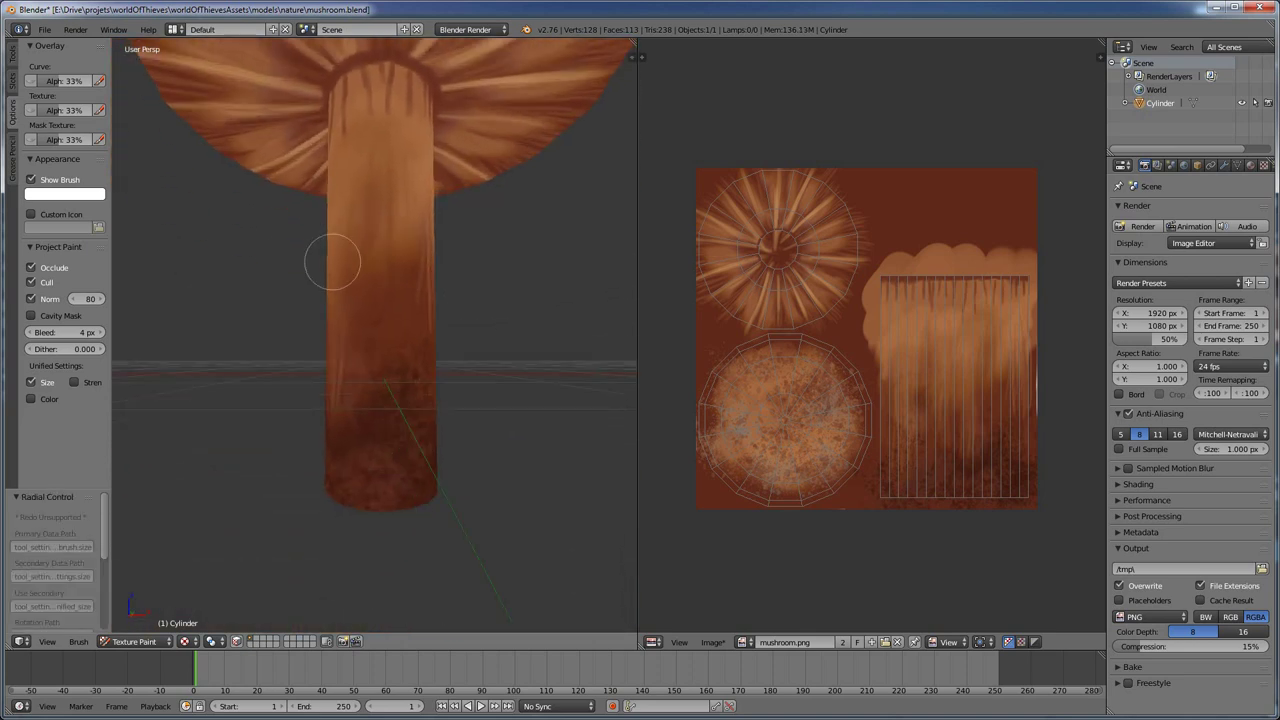
{"action": "scroll", "coordinate": [60, 250], "scroll_direction": "up", "scroll_amount": 5}
{"action": "key", "text": "s"}
{"action": "scroll", "coordinate": [371, 257], "scroll_direction": "up", "scroll_amount": 1}
- Enlarge the brush to about 187 px and brighten the stem with broad light strokes
{"action": "key", "text": "f"}
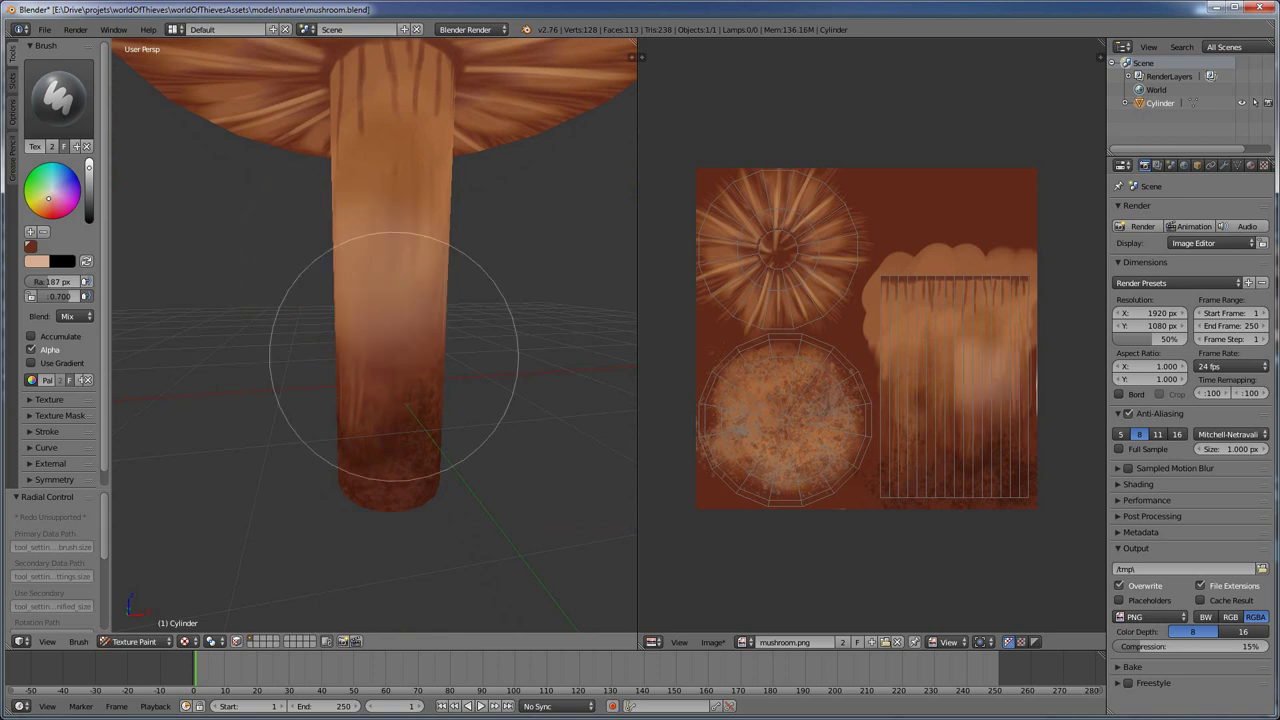
{"action": "mouse_move", "coordinate": [394, 366]}
{"action": "middle_mouse_down"}
{"action": "mouse_move", "coordinate": [486, 271]}
{"action": "mouse_move", "coordinate": [403, 280]}
{"action": "middle_mouse_up"}
{"action": "left_click_drag", "start_coordinate": [403, 280], "coordinate": [351, 246]}
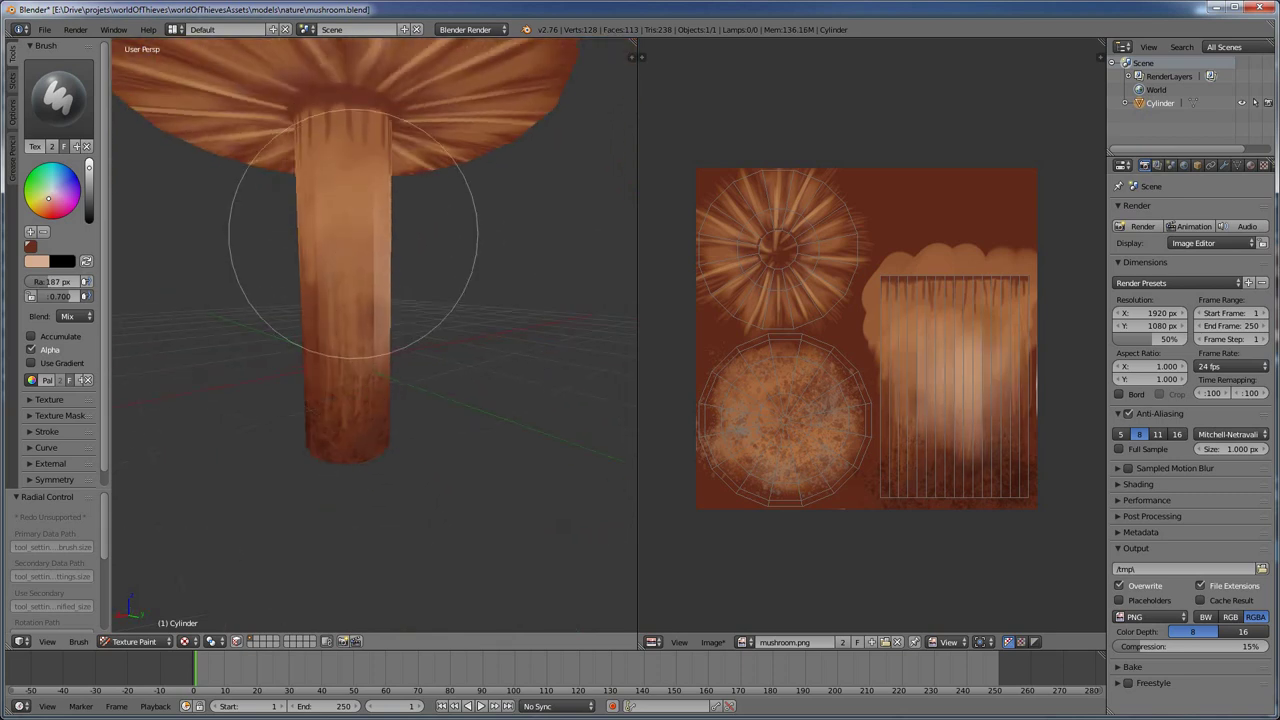
{"action": "middle_click_drag", "start_coordinate": [351, 246], "coordinate": [286, 286]}
{"action": "left_click_drag", "start_coordinate": [286, 286], "coordinate": [403, 277]}
{"action": "middle_click_drag", "start_coordinate": [403, 277], "coordinate": [330, 245]}
- Shrink the brush to about 68 px, sample stem tones and paint a light streak down the stem
{"action": "key", "text": "f"}
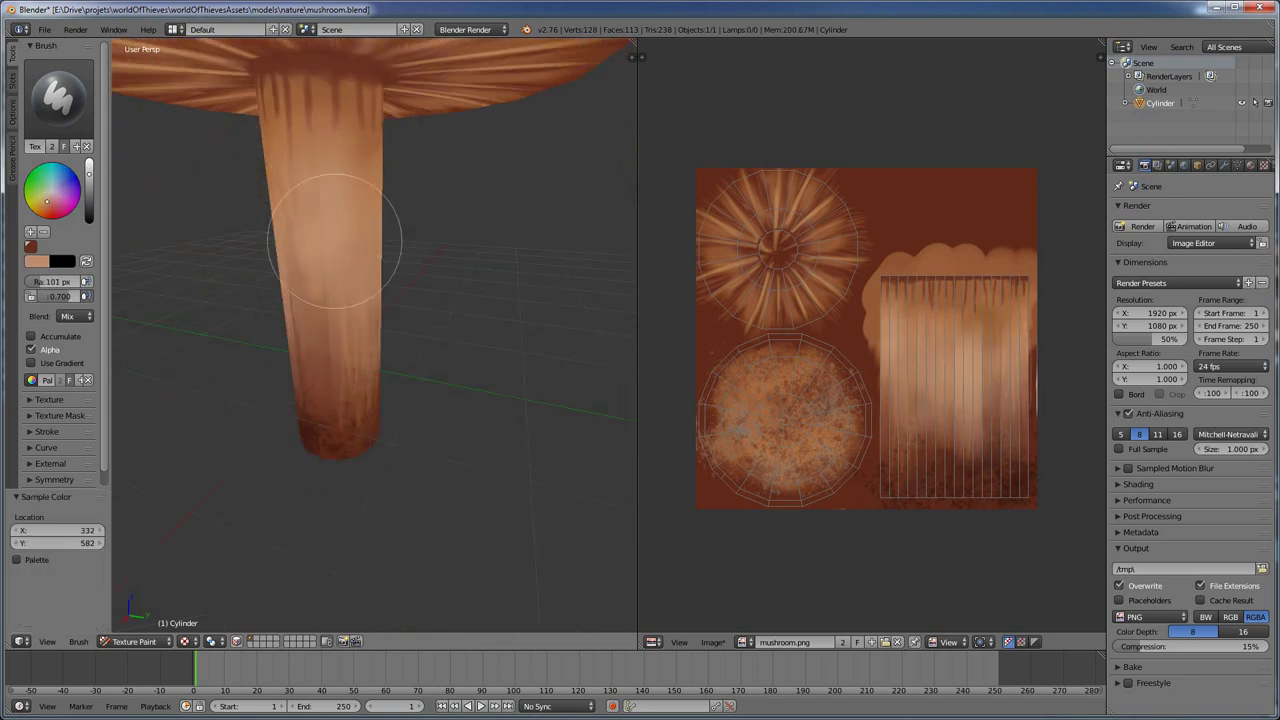
{"action": "left_click", "coordinate": [343, 300]}
{"action": "key", "text": "s"}
{"action": "mouse_move", "coordinate": [327, 381]}
{"action": "middle_mouse_down"}
{"action": "mouse_move", "coordinate": [337, 300]}
{"action": "mouse_move", "coordinate": [362, 268]}
{"action": "mouse_move", "coordinate": [400, 277]}
{"action": "middle_mouse_up"}
{"action": "key", "text": "s"}
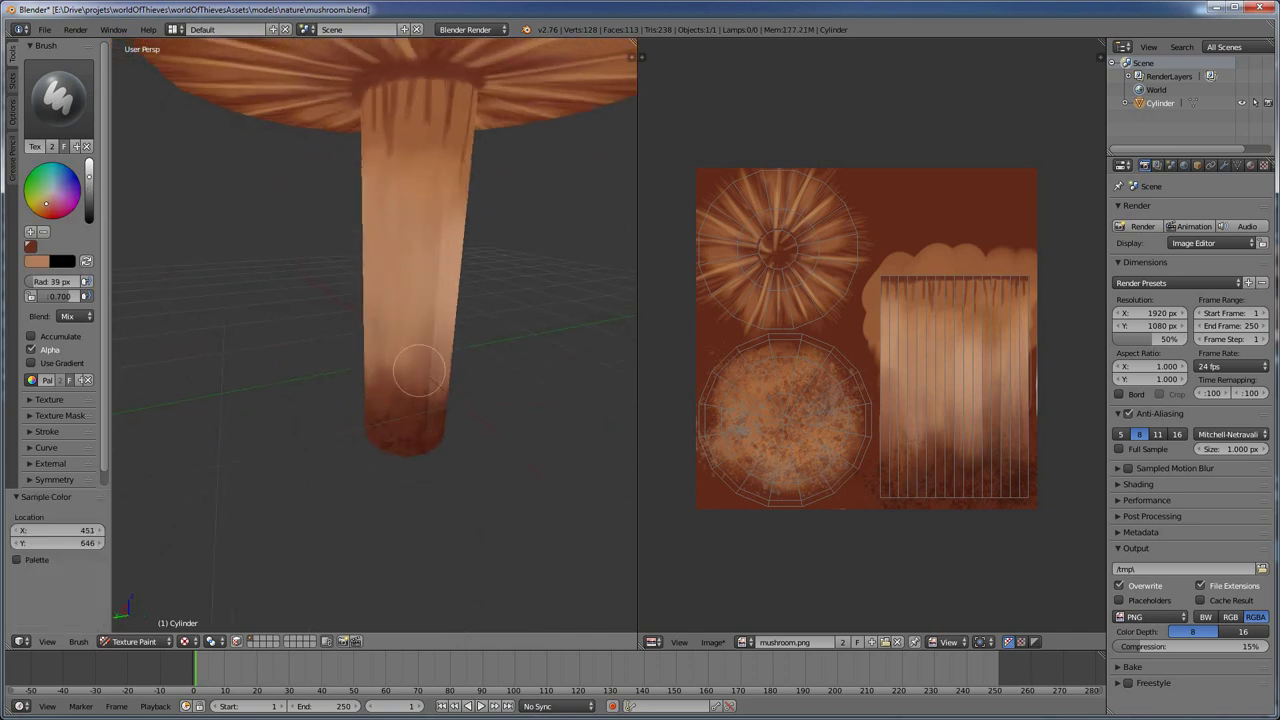
{"action": "key", "text": "s"}
{"action": "mouse_move", "coordinate": [414, 366]}
{"action": "middle_mouse_down"}
{"action": "mouse_move", "coordinate": [408, 386]}
{"action": "mouse_move", "coordinate": [393, 342]}
{"action": "middle_mouse_up"}
{"action": "key", "text": "s"}
{"action": "key", "text": "s"}
{"action": "key", "text": "s"}
{"action": "key", "text": "s"}
{"action": "middle_click_drag", "start_coordinate": [400, 292], "coordinate": [390, 298]}
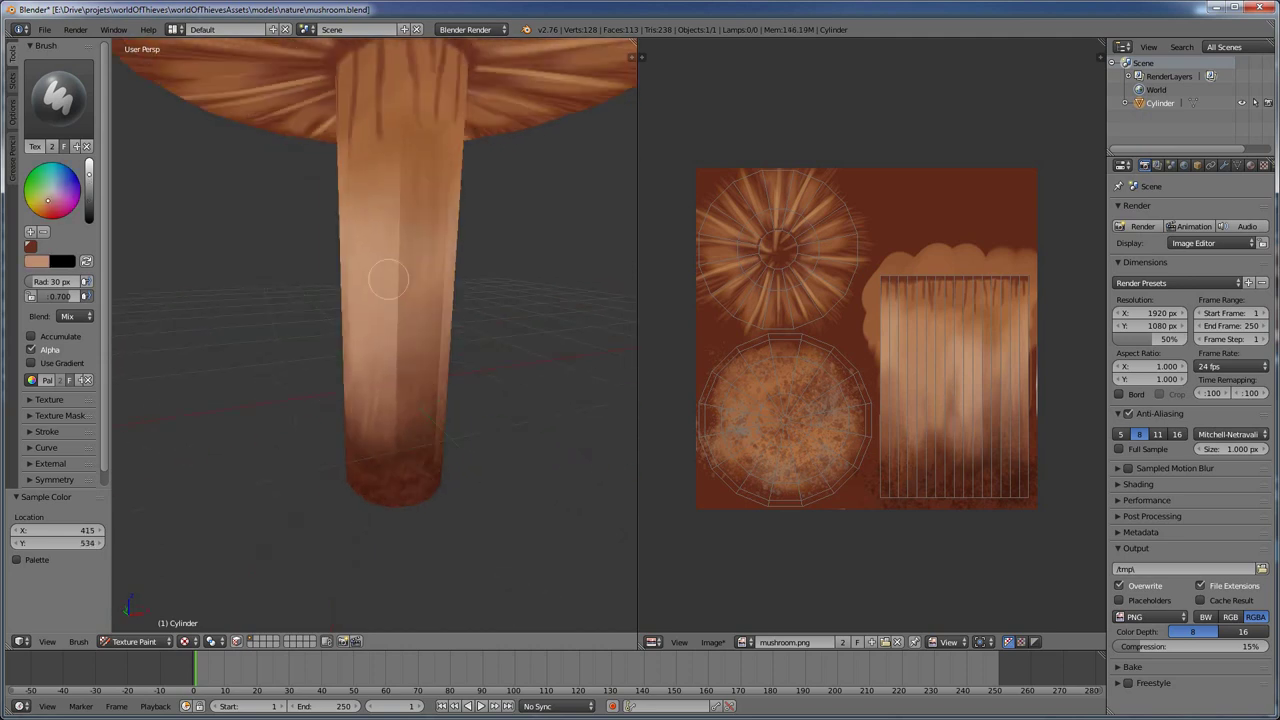
{"action": "left_click_drag", "start_coordinate": [390, 298], "coordinate": [395, 430]}
- Sample more stem tones and paint further light streaks along the stem
{"action": "key", "text": "s"}
{"action": "mouse_move", "coordinate": [397, 277]}
{"action": "middle_mouse_down"}
{"action": "mouse_move", "coordinate": [371, 414]}
{"action": "mouse_move", "coordinate": [339, 328]}
{"action": "middle_mouse_up"}
{"action": "key", "text": "s"}
{"action": "key", "text": "s"}
{"action": "key", "text": "s"}
{"action": "mouse_move", "coordinate": [339, 328]}
{"action": "left_mouse_down"}
{"action": "mouse_move", "coordinate": [344, 305]}
{"action": "mouse_move", "coordinate": [345, 420]}
{"action": "left_mouse_up"}
{"action": "middle_click_drag", "start_coordinate": [345, 420], "coordinate": [380, 400]}
{"action": "key", "text": "s"}
{"action": "left_click_drag", "start_coordinate": [370, 390], "coordinate": [400, 428]}
{"action": "middle_click_drag", "start_coordinate": [400, 428], "coordinate": [347, 256]}
- Darken the lower part of the stem, then shrink the brush to 13 px
{"action": "key", "text": "s"}
{"action": "key", "text": "s"}
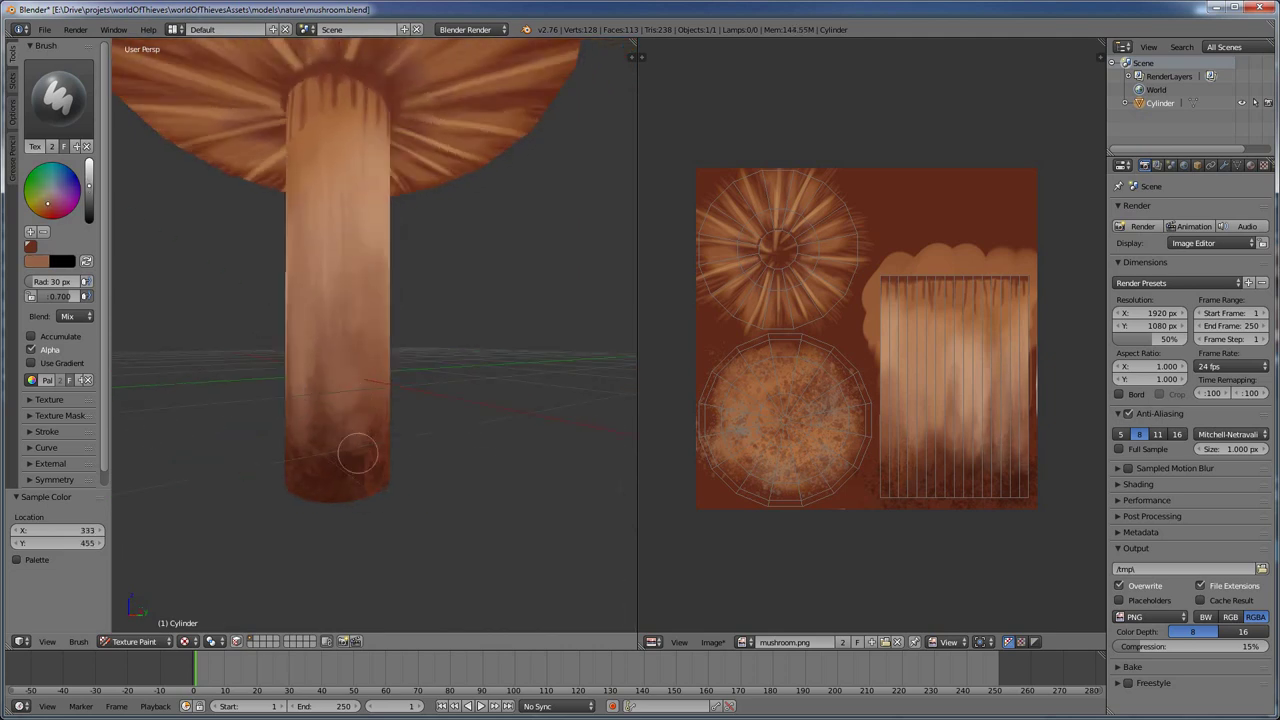
{"action": "key", "text": "s"}
{"action": "left_click_drag", "start_coordinate": [323, 423], "coordinate": [346, 386]}
{"action": "mouse_move", "coordinate": [346, 386]}
{"action": "middle_mouse_down"}
{"action": "mouse_move", "coordinate": [320, 434]}
{"action": "mouse_move", "coordinate": [400, 349]}
{"action": "mouse_move", "coordinate": [374, 258]}
{"action": "mouse_move", "coordinate": [377, 351]}
{"action": "mouse_move", "coordinate": [342, 433]}
{"action": "middle_mouse_up"}
{"action": "key", "text": "s"}
{"action": "key", "text": "s"}
{"action": "key", "text": "f"}
{"action": "key", "text": "f"}
{"action": "left_click", "coordinate": [377, 351]}
{"action": "key", "text": "s"}
- Sample darker stem tones while resizing the brush from 4 px up to 24 px
{"action": "middle_click_drag", "start_coordinate": [421, 299], "coordinate": [445, 125]}
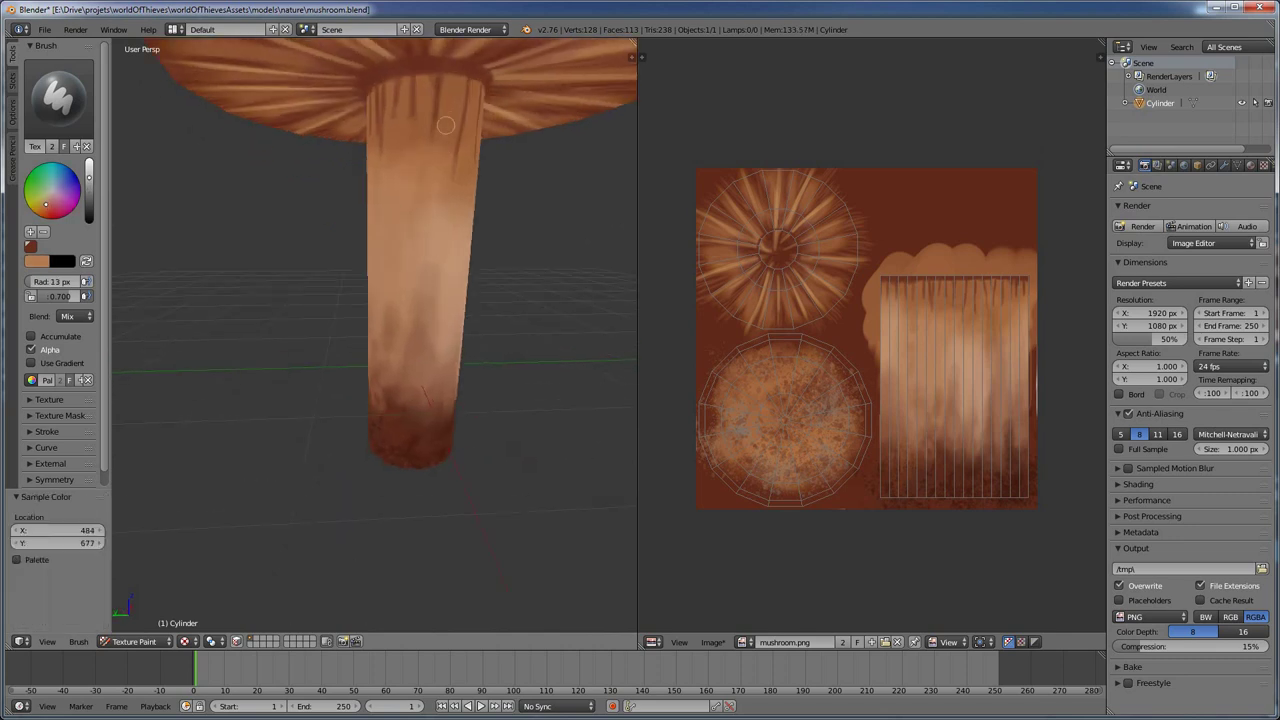
{"action": "middle_click_drag", "start_coordinate": [430, 212], "coordinate": [417, 233]}
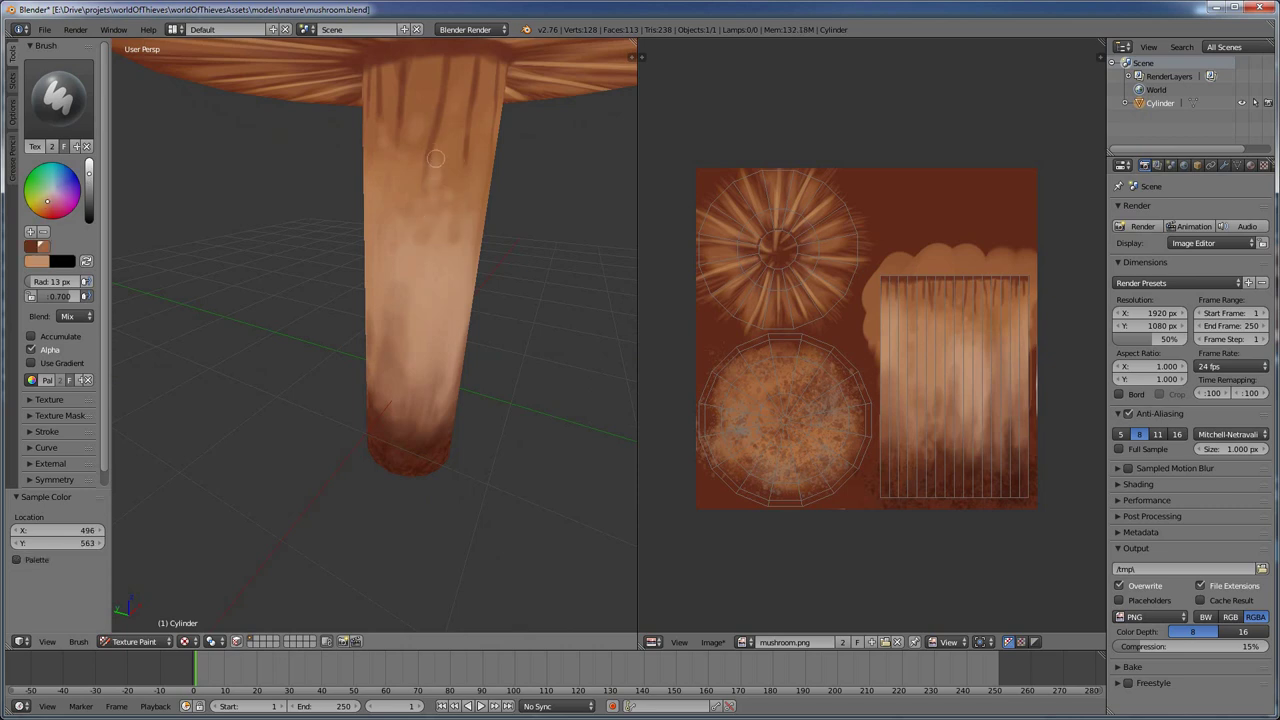
{"action": "key", "text": "f"}
{"action": "left_click", "coordinate": [440, 134]}
{"action": "middle_click_drag", "start_coordinate": [440, 134], "coordinate": [356, 132]}
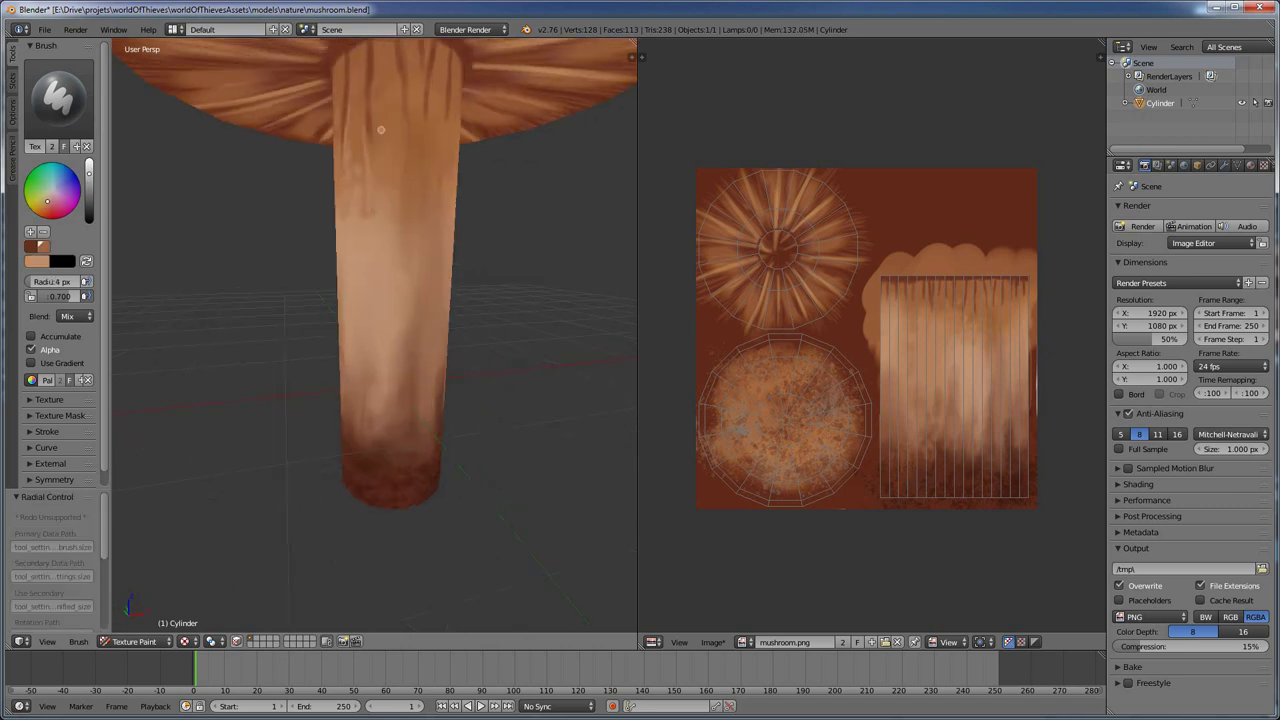
{"action": "key", "text": "s"}
{"action": "middle_click_drag", "start_coordinate": [390, 218], "coordinate": [392, 84]}
{"action": "key", "text": "s"}
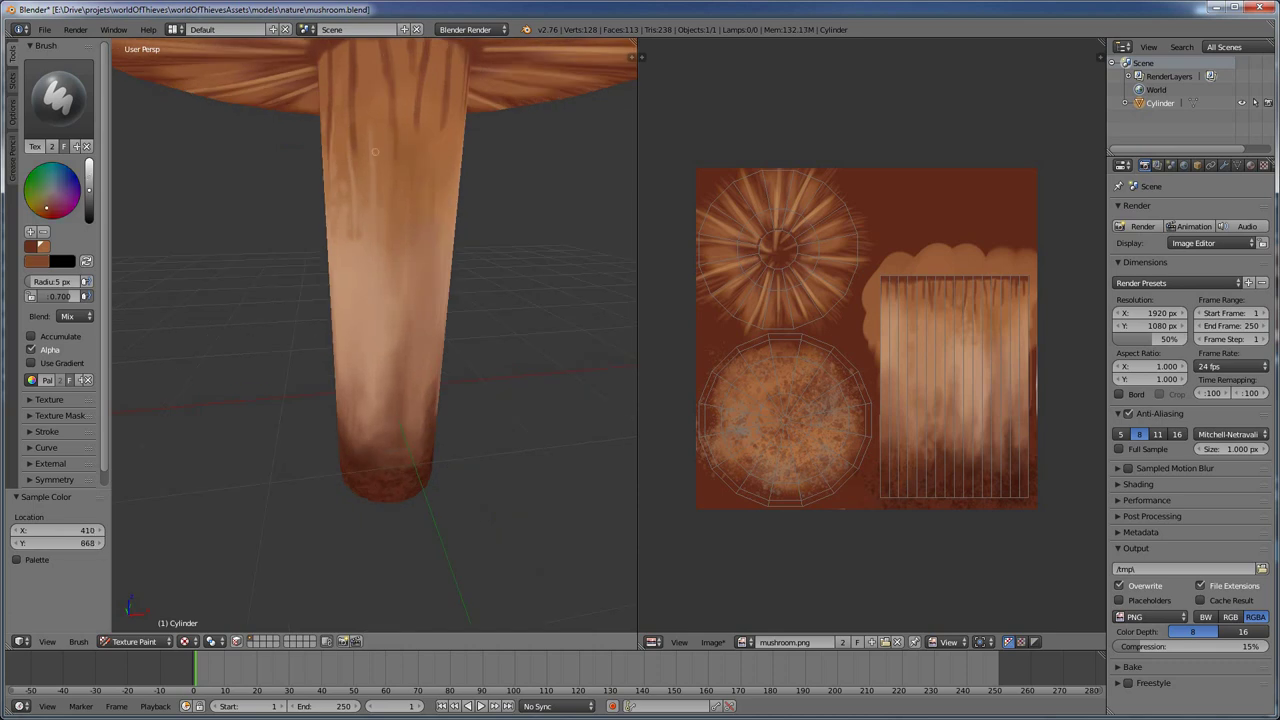
{"action": "key", "text": "f"}
{"action": "mouse_move", "coordinate": [396, 291]}
{"action": "middle_mouse_down"}
{"action": "mouse_move", "coordinate": [372, 186]}
{"action": "mouse_move", "coordinate": [389, 190]}
{"action": "middle_mouse_up"}
{"action": "key", "text": "s"}
- Sample a colour under the cap and shrink the brush to 9 px
{"action": "scroll", "coordinate": [390, 220], "scroll_direction": "down", "scroll_amount": 5}
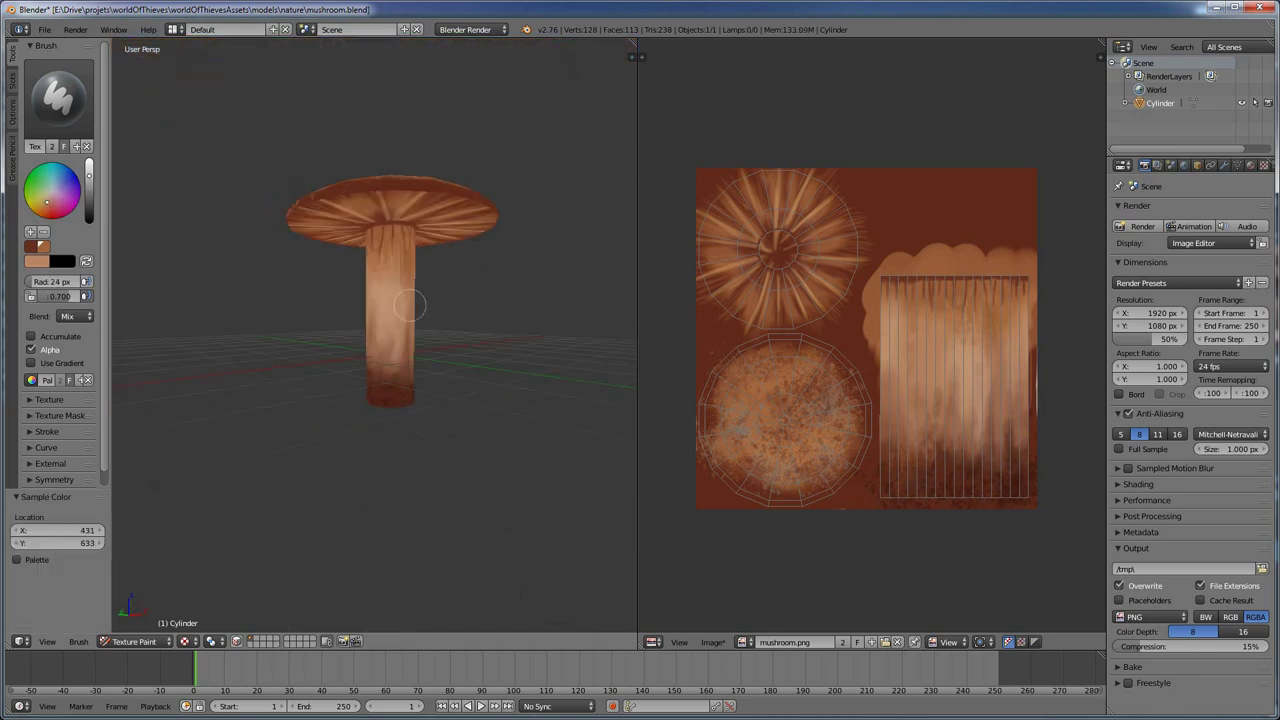
{"action": "mouse_move", "coordinate": [414, 300]}
{"action": "middle_mouse_down"}
{"action": "mouse_move", "coordinate": [428, 357]}
{"action": "mouse_move", "coordinate": [368, 350]}
{"action": "mouse_move", "coordinate": [362, 280]}
{"action": "middle_mouse_up"}
{"action": "scroll", "coordinate": [360, 230], "scroll_direction": "up", "scroll_amount": 3}
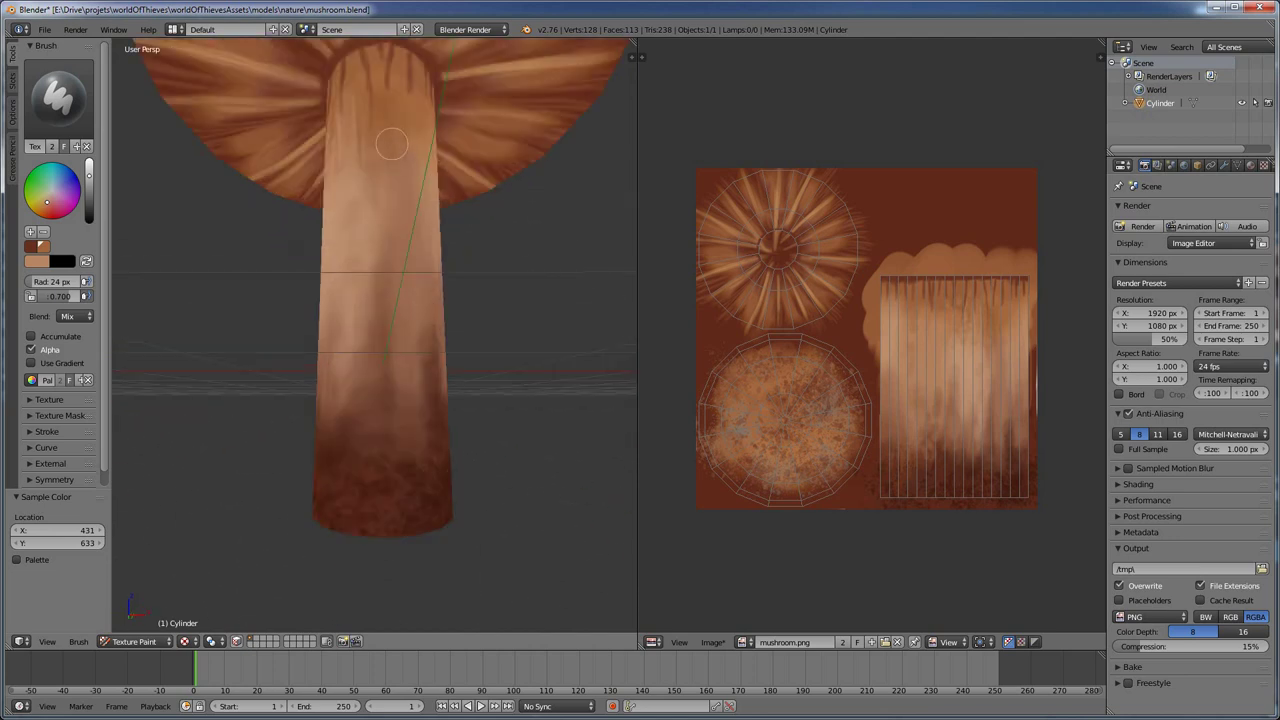
{"action": "scroll", "coordinate": [356, 205], "scroll_direction": "up", "scroll_amount": 2}
{"action": "key", "text": "s"}
{"action": "key", "text": "f"}
{"action": "left_click", "coordinate": [345, 200]}
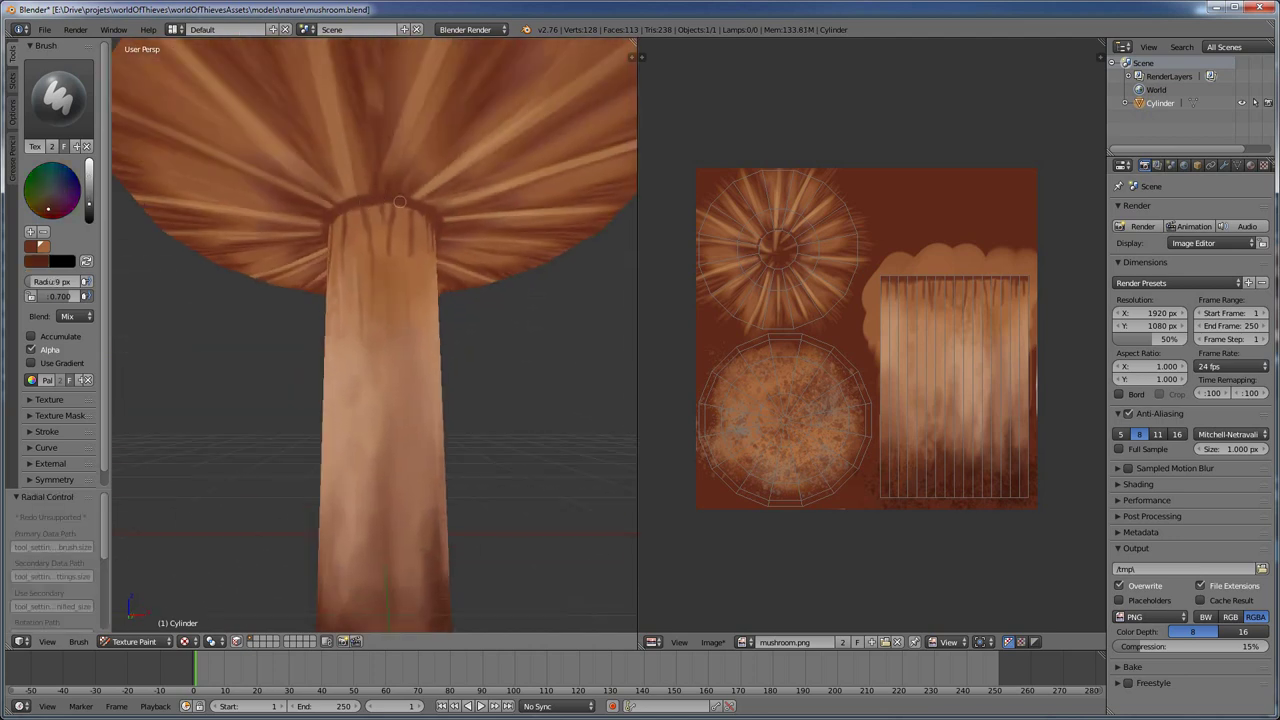
{"action": "scroll", "coordinate": [366, 99], "scroll_direction": "up", "scroll_amount": 2}
{"action": "mouse_move", "coordinate": [402, 120]}
{"action": "middle_mouse_down"}
{"action": "mouse_move", "coordinate": [371, 100]}
{"action": "mouse_move", "coordinate": [400, 114]}
{"action": "mouse_move", "coordinate": [371, 171]}
{"action": "mouse_move", "coordinate": [420, 157]}
{"action": "mouse_move", "coordinate": [435, 100]}
{"action": "mouse_move", "coordinate": [357, 129]}
{"action": "mouse_move", "coordinate": [329, 114]}
{"action": "mouse_move", "coordinate": [300, 130]}
{"action": "mouse_move", "coordinate": [315, 89]}
{"action": "mouse_move", "coordinate": [366, 103]}
{"action": "mouse_move", "coordinate": [309, 103]}
{"action": "mouse_move", "coordinate": [400, 134]}
{"action": "middle_mouse_up"}
- Sample a darker brown with a 90 px brush, then set a 5 px brush at the stem top
{"action": "key", "text": "f"}
{"action": "left_click", "coordinate": [421, 172]}
{"action": "key", "text": "s"}
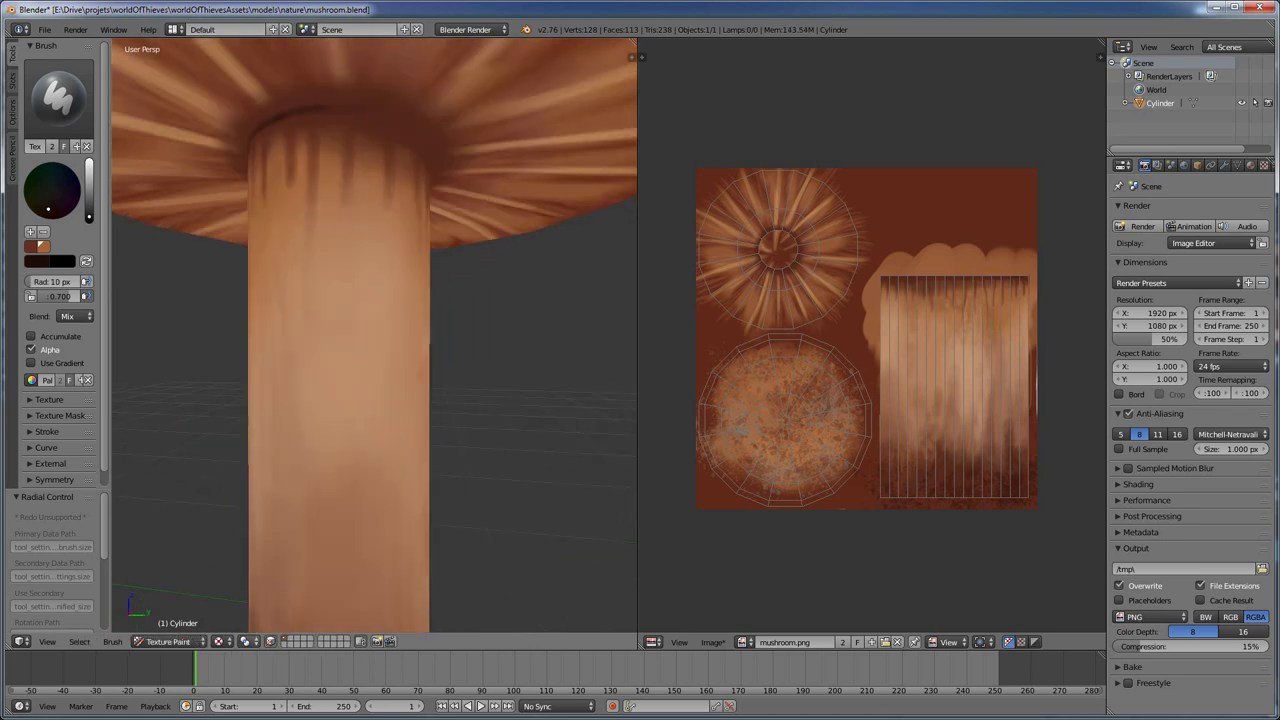
{"action": "key", "text": "a"}
{"action": "middle_click_drag", "start_coordinate": [360, 270], "coordinate": [371, 278]}
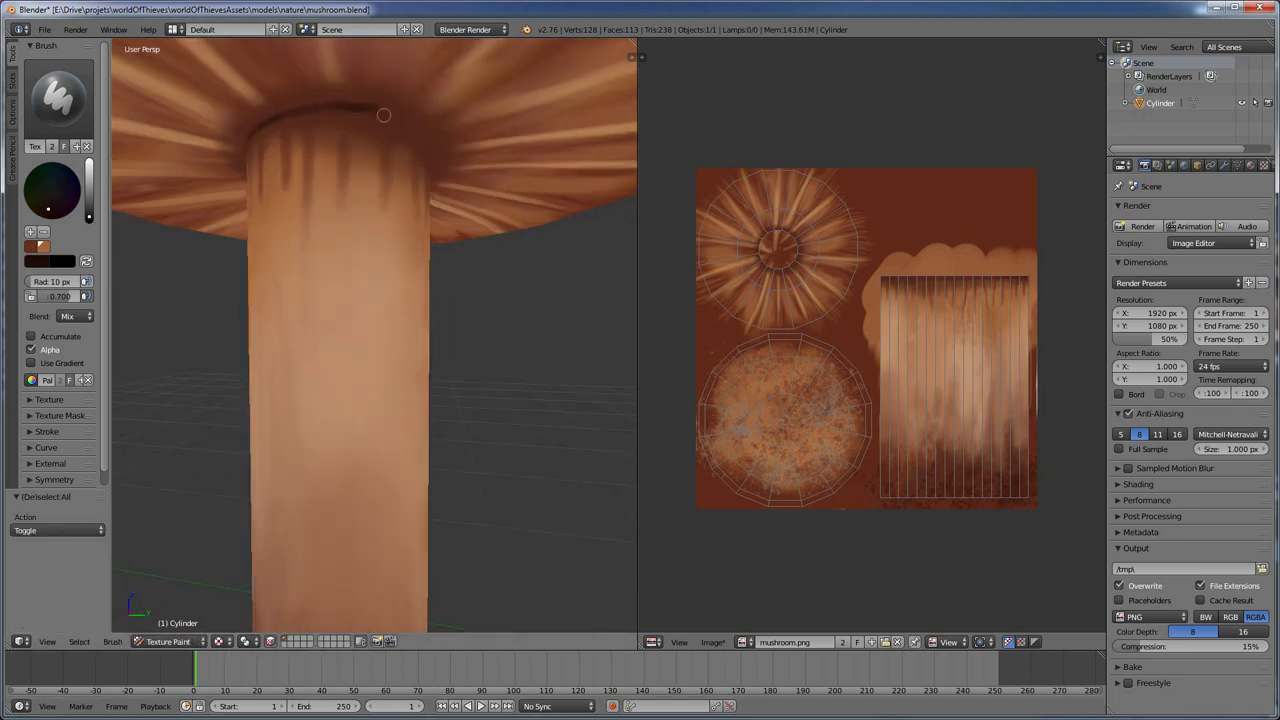
{"action": "middle_click_drag", "start_coordinate": [383, 115], "coordinate": [349, 131]}
{"action": "mouse_move", "coordinate": [461, 180]}
{"action": "middle_mouse_down"}
{"action": "mouse_move", "coordinate": [367, 151]}
{"action": "mouse_move", "coordinate": [417, 125]}
{"action": "mouse_move", "coordinate": [402, 104]}
{"action": "mouse_move", "coordinate": [305, 100]}
{"action": "middle_mouse_up"}
{"action": "middle_click_drag", "start_coordinate": [393, 80], "coordinate": [377, 129]}
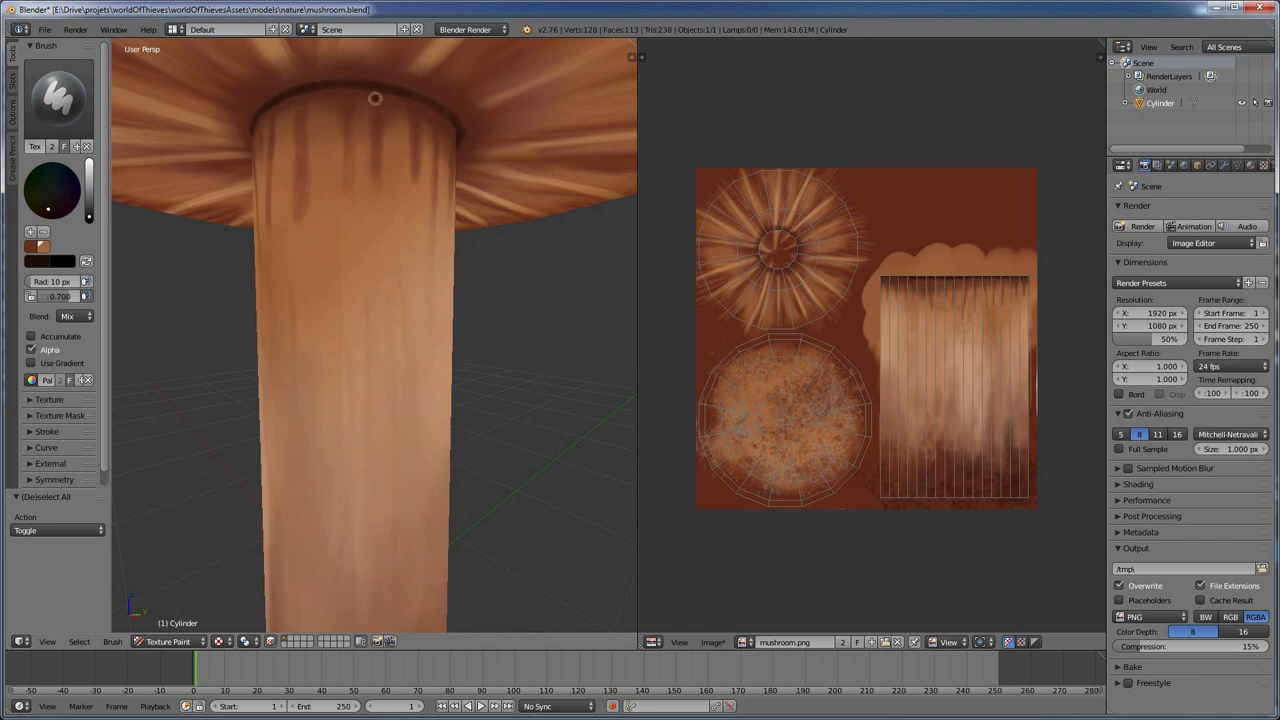
{"action": "key", "text": "f"}
{"action": "left_click", "coordinate": [378, 91]}
{"action": "mouse_move", "coordinate": [303, 100]}
{"action": "middle_mouse_down"}
{"action": "mouse_move", "coordinate": [324, 111]}
{"action": "mouse_move", "coordinate": [330, 150]}
{"action": "middle_mouse_up"}
- Set a 110 px brush, view the cap's underside, and sample a brown from the cap
{"action": "key", "text": "f"}
{"action": "left_click", "coordinate": [333, 233]}
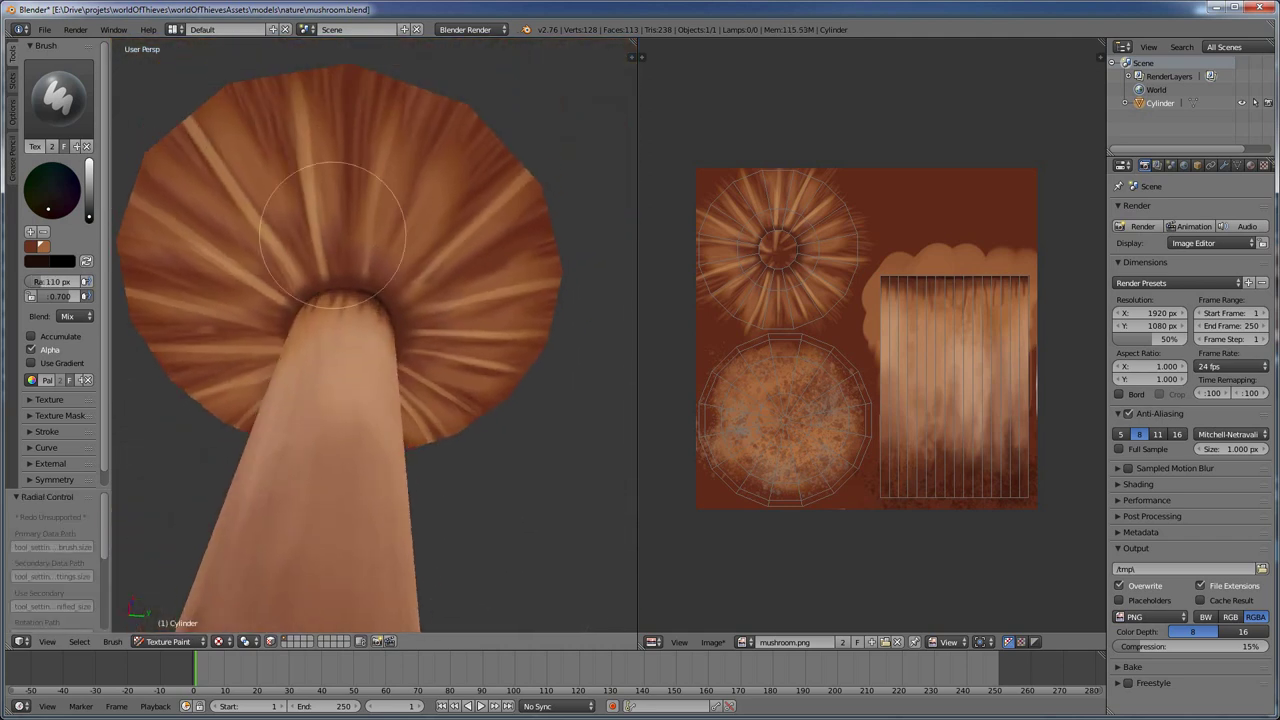
{"action": "key", "text": "a"}
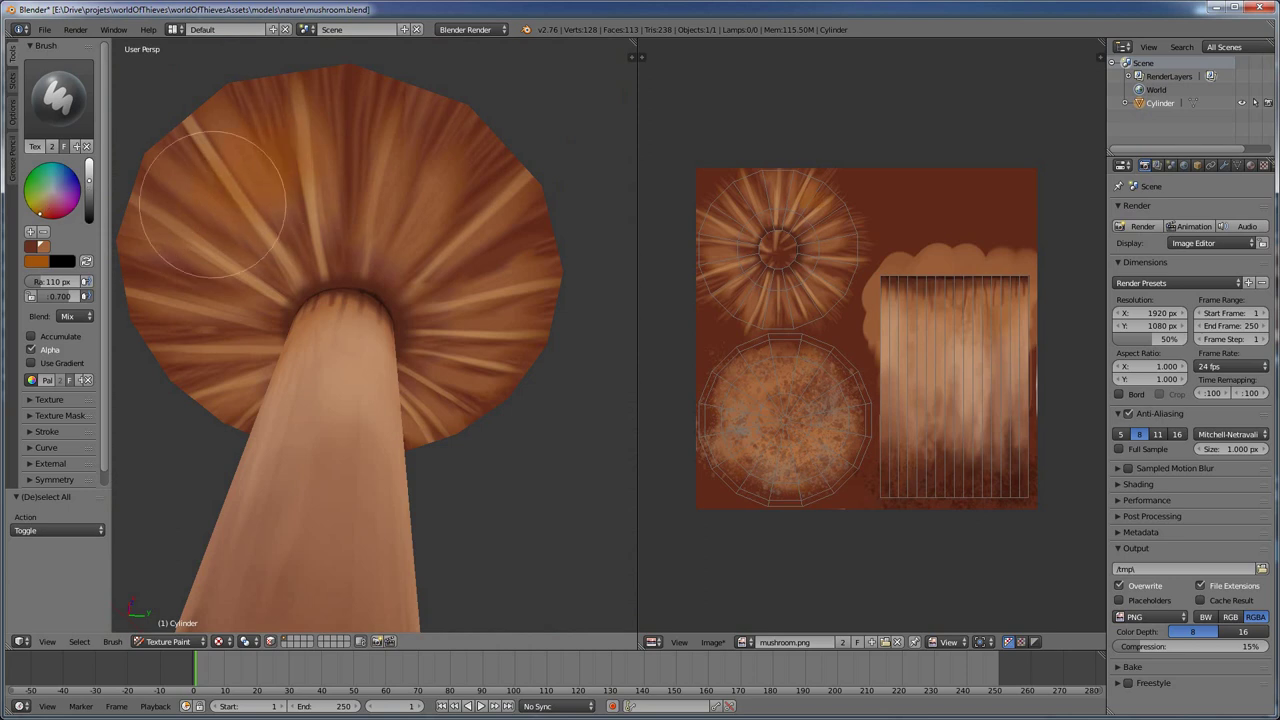
{"action": "mouse_move", "coordinate": [371, 171]}
{"action": "middle_mouse_down"}
{"action": "mouse_move", "coordinate": [431, 232]}
{"action": "mouse_move", "coordinate": [314, 200]}
{"action": "middle_mouse_up"}
{"action": "key", "text": "s"}
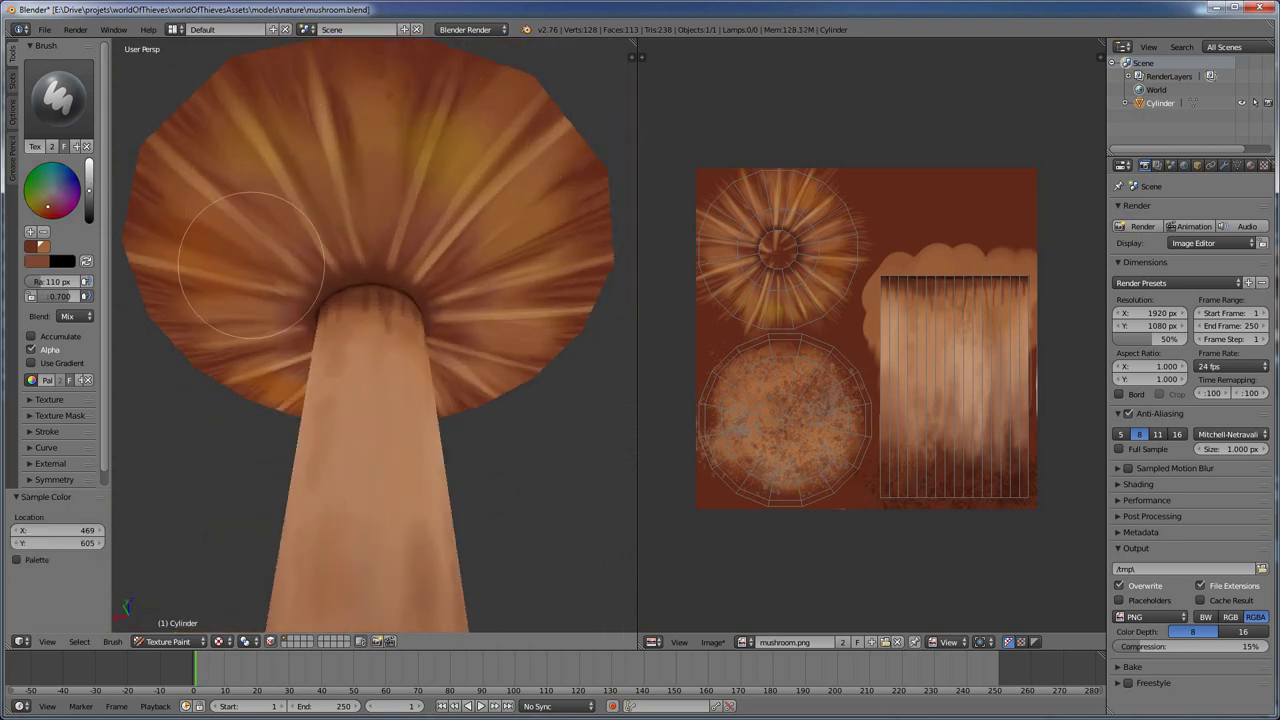
{"action": "mouse_move", "coordinate": [251, 264]}
{"action": "middle_mouse_down"}
{"action": "mouse_move", "coordinate": [354, 217]}
{"action": "mouse_move", "coordinate": [300, 180]}
{"action": "middle_mouse_up"}
- Sample a darker brown and resize the brush to 7 px, then 14 px
{"action": "key", "text": "f"}
{"action": "left_click", "coordinate": [354, 217]}
{"action": "key", "text": "f"}
{"action": "left_click", "coordinate": [199, 125]}
{"action": "key", "text": "s"}
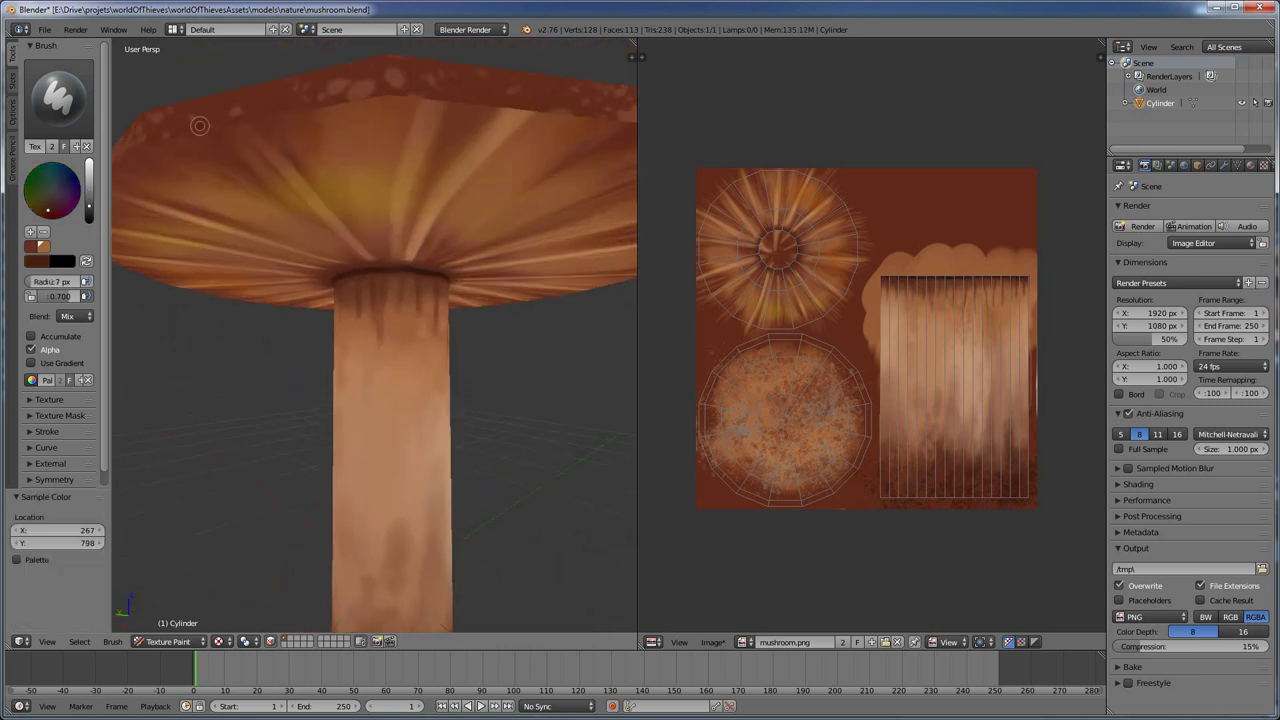
{"action": "key", "text": "f"}
{"action": "left_click", "coordinate": [206, 125]}
{"action": "middle_click_drag", "start_coordinate": [206, 125], "coordinate": [356, 139]}
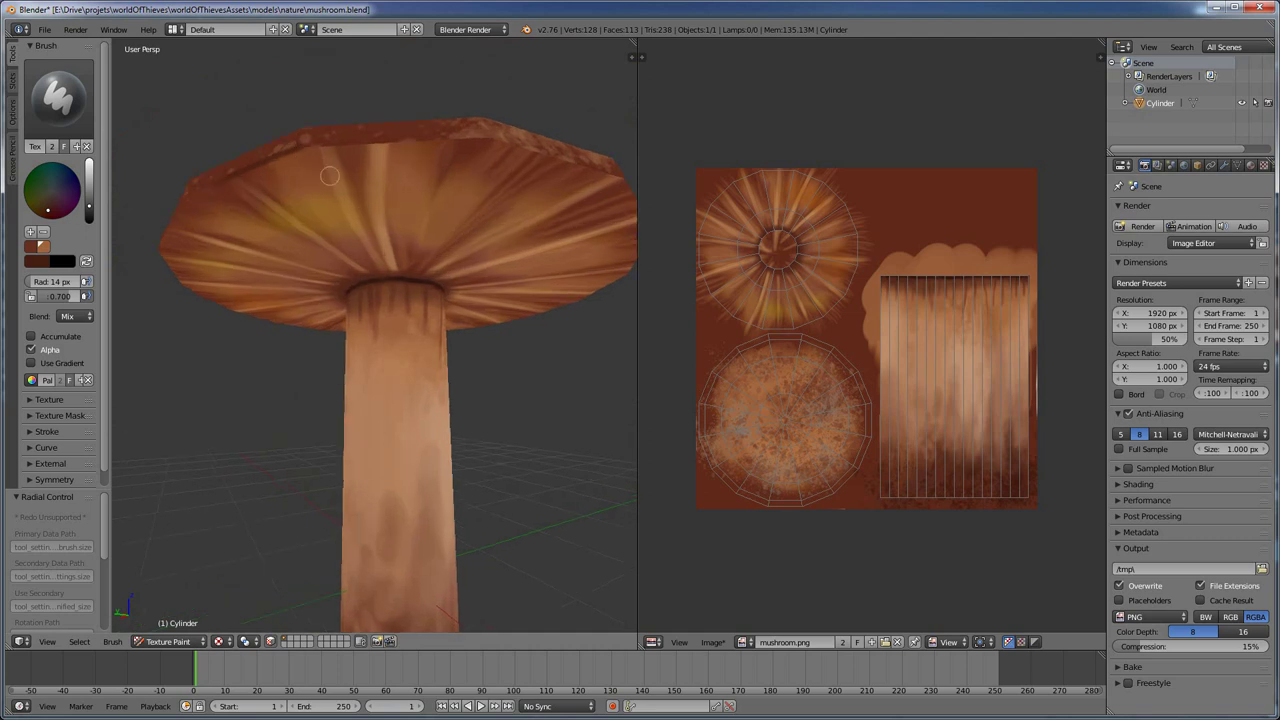
- Paint a dark brown band along the cap's underside rim
{"action": "scroll", "coordinate": [293, 174], "scroll_direction": "up", "scroll_amount": 2}
{"action": "middle_click_drag", "start_coordinate": [528, 159], "coordinate": [457, 186]}
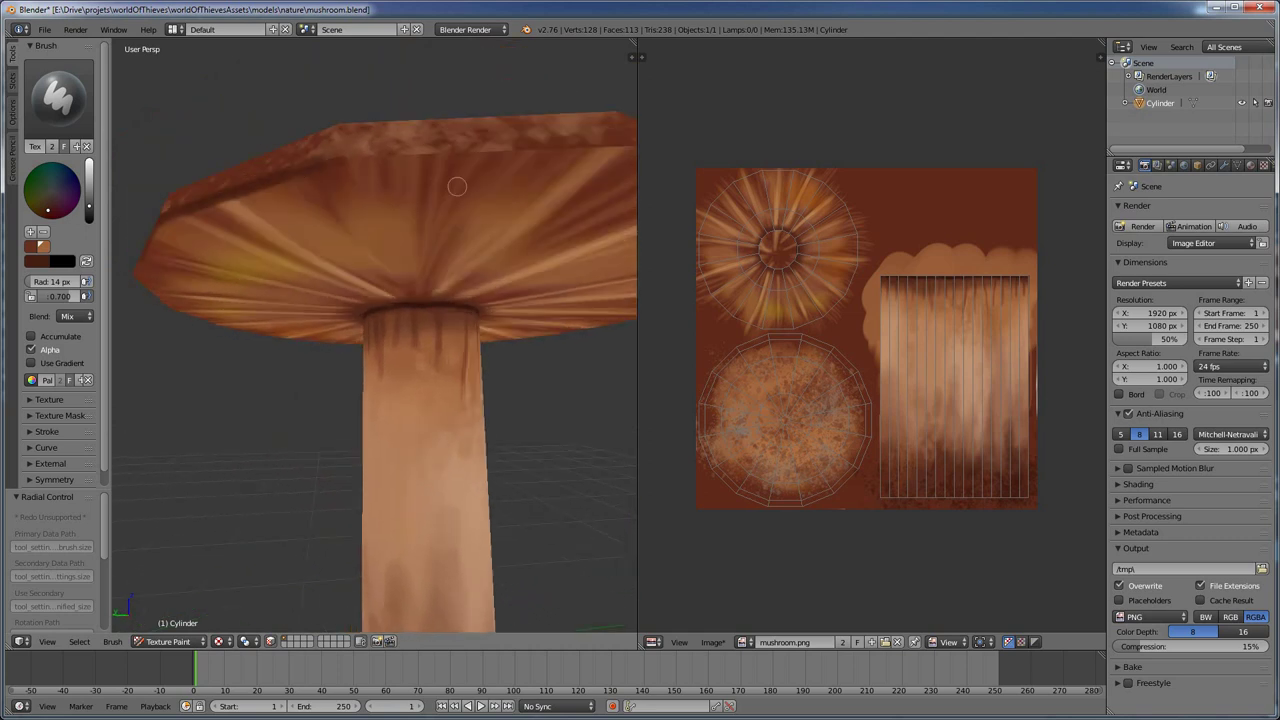
{"action": "middle_click_drag", "start_coordinate": [320, 160], "coordinate": [421, 160]}
{"action": "middle_click_drag", "start_coordinate": [514, 121], "coordinate": [461, 241]}
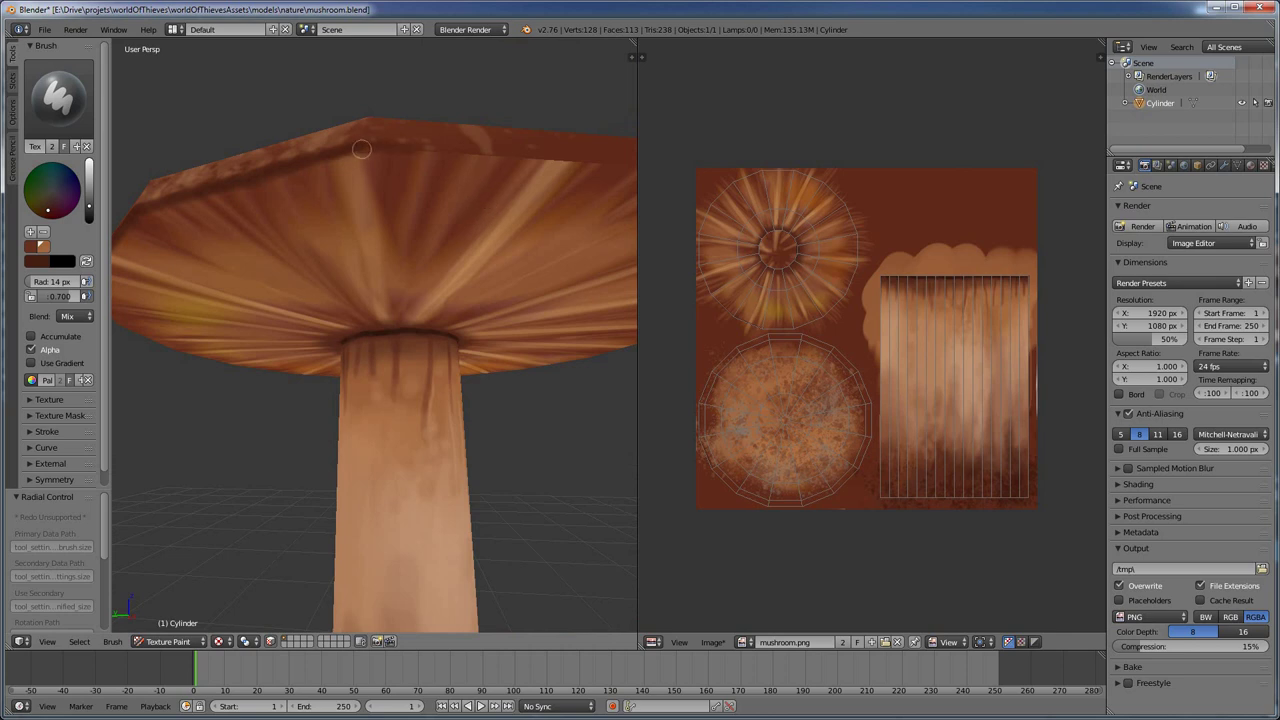
{"action": "middle_click_drag", "start_coordinate": [549, 157], "coordinate": [329, 163]}
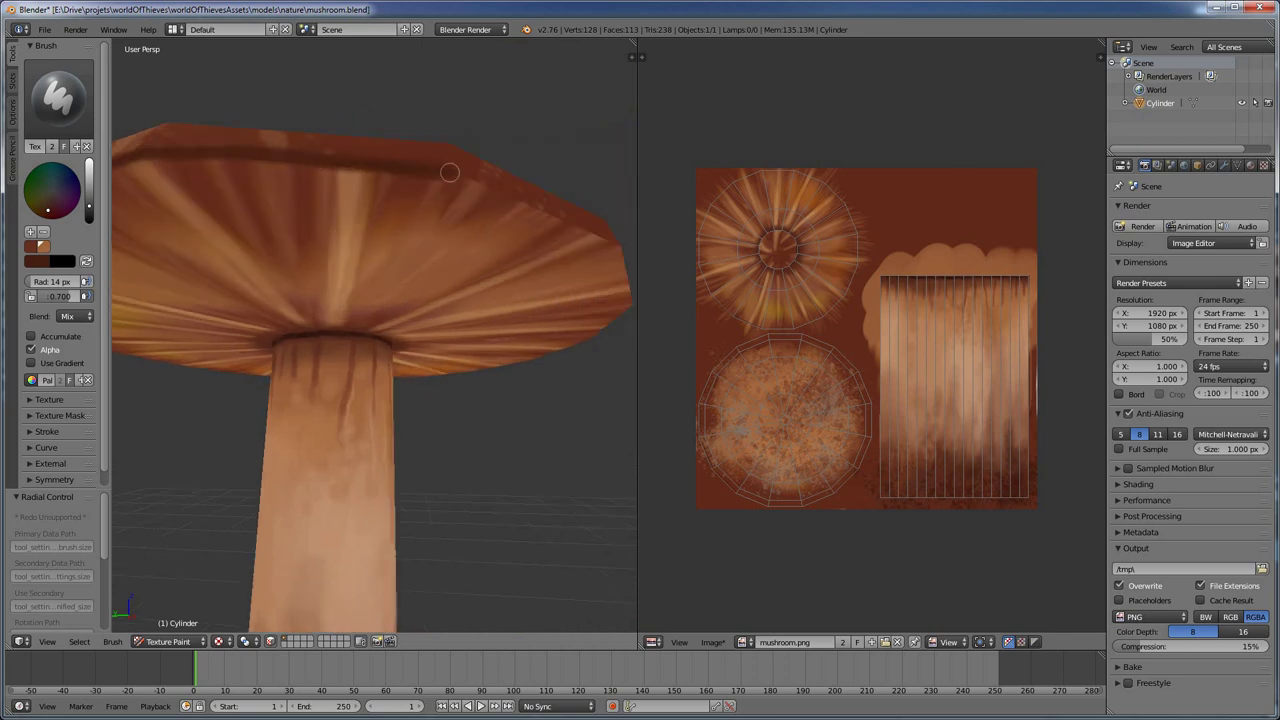
{"action": "middle_click_drag", "start_coordinate": [449, 173], "coordinate": [209, 179]}
{"action": "middle_click_drag", "start_coordinate": [343, 168], "coordinate": [325, 183]}
{"action": "middle_click_drag", "start_coordinate": [549, 209], "coordinate": [295, 196]}
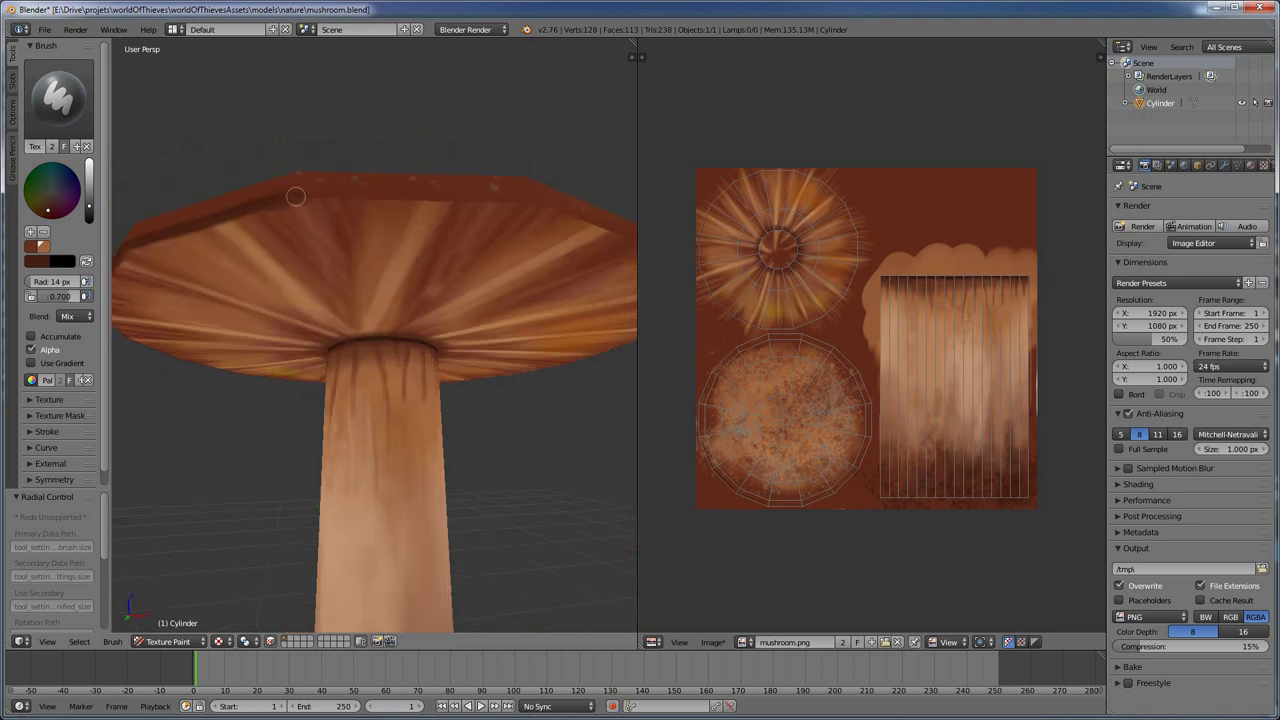
{"action": "middle_click_drag", "start_coordinate": [457, 199], "coordinate": [298, 186]}
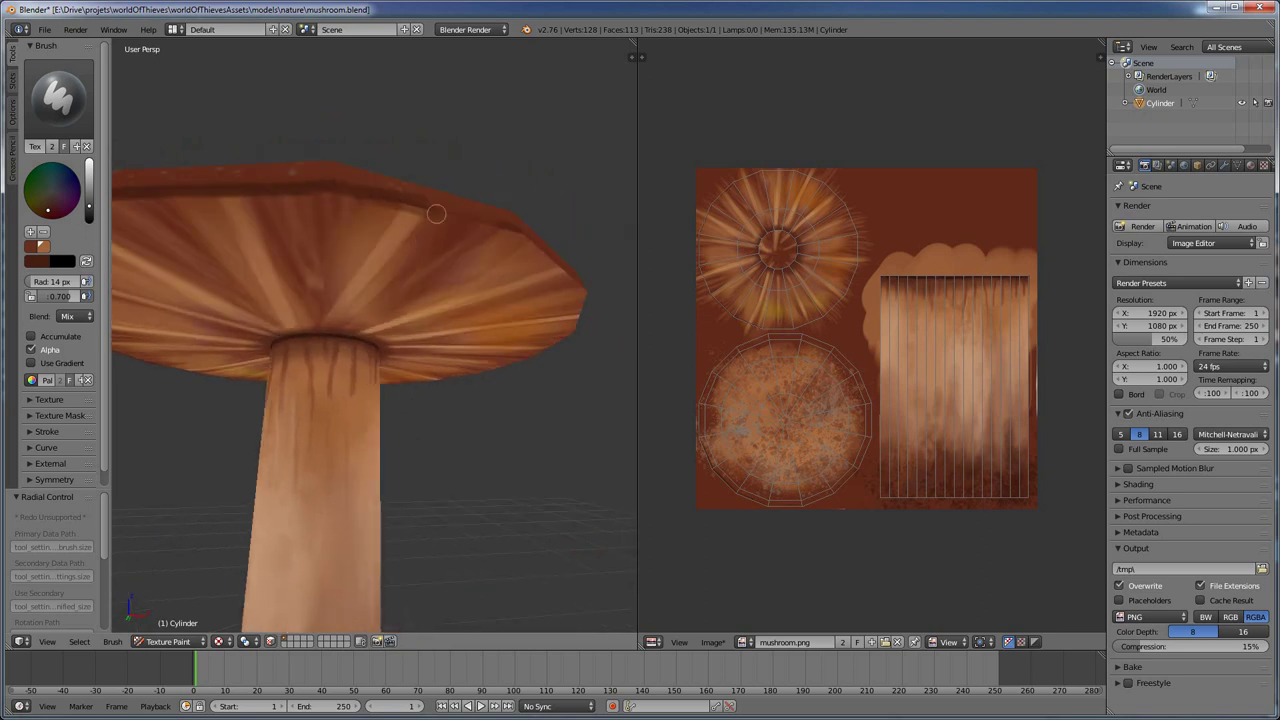
- Darken the remaining stretches of the underside rim
{"action": "middle_click_drag", "start_coordinate": [546, 249], "coordinate": [539, 226]}
{"action": "middle_click_drag", "start_coordinate": [270, 201], "coordinate": [222, 141]}
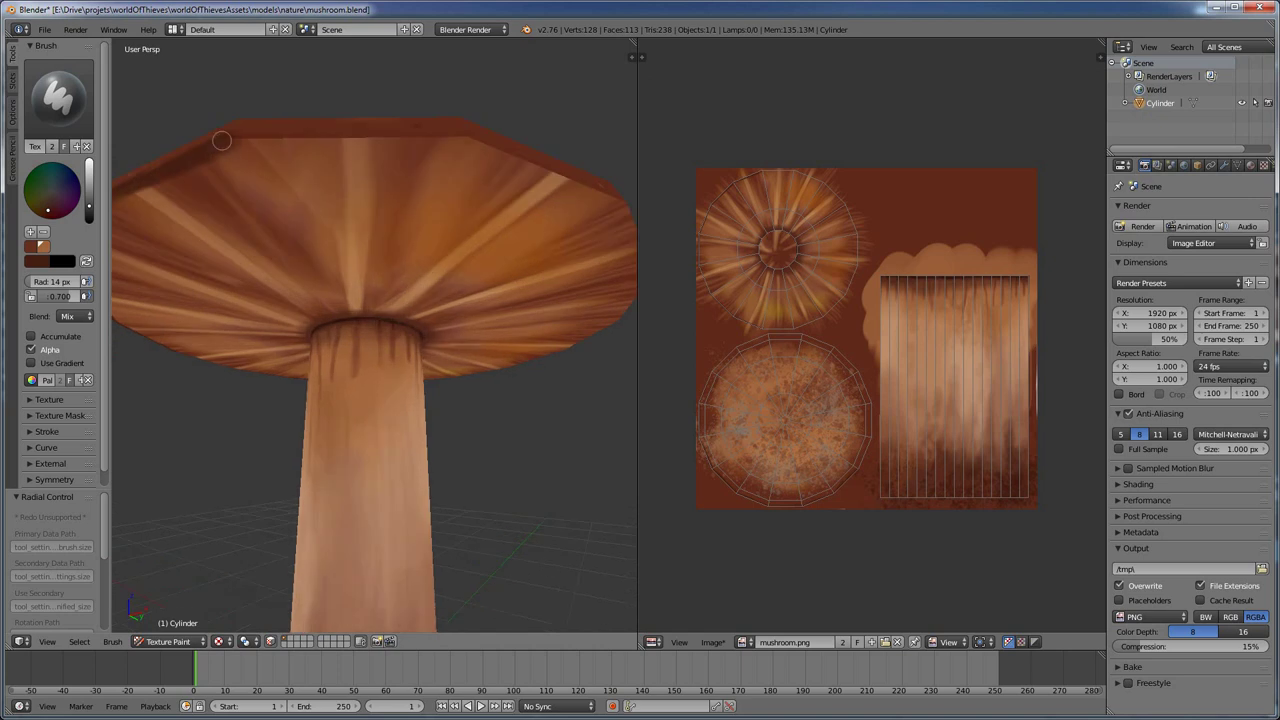
{"action": "middle_click_drag", "start_coordinate": [490, 142], "coordinate": [266, 159]}
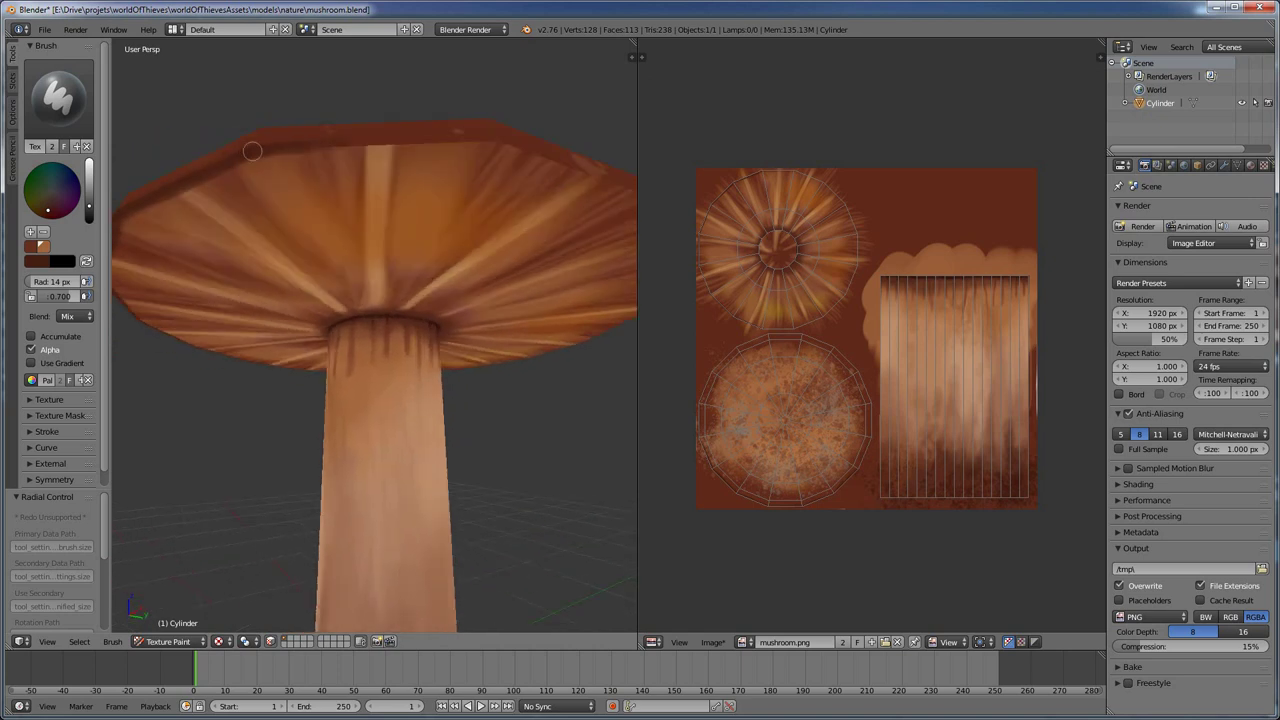
{"action": "mouse_move", "coordinate": [474, 139]}
{"action": "middle_mouse_down"}
{"action": "mouse_move", "coordinate": [392, 164]}
{"action": "mouse_move", "coordinate": [489, 213]}
{"action": "middle_mouse_up"}
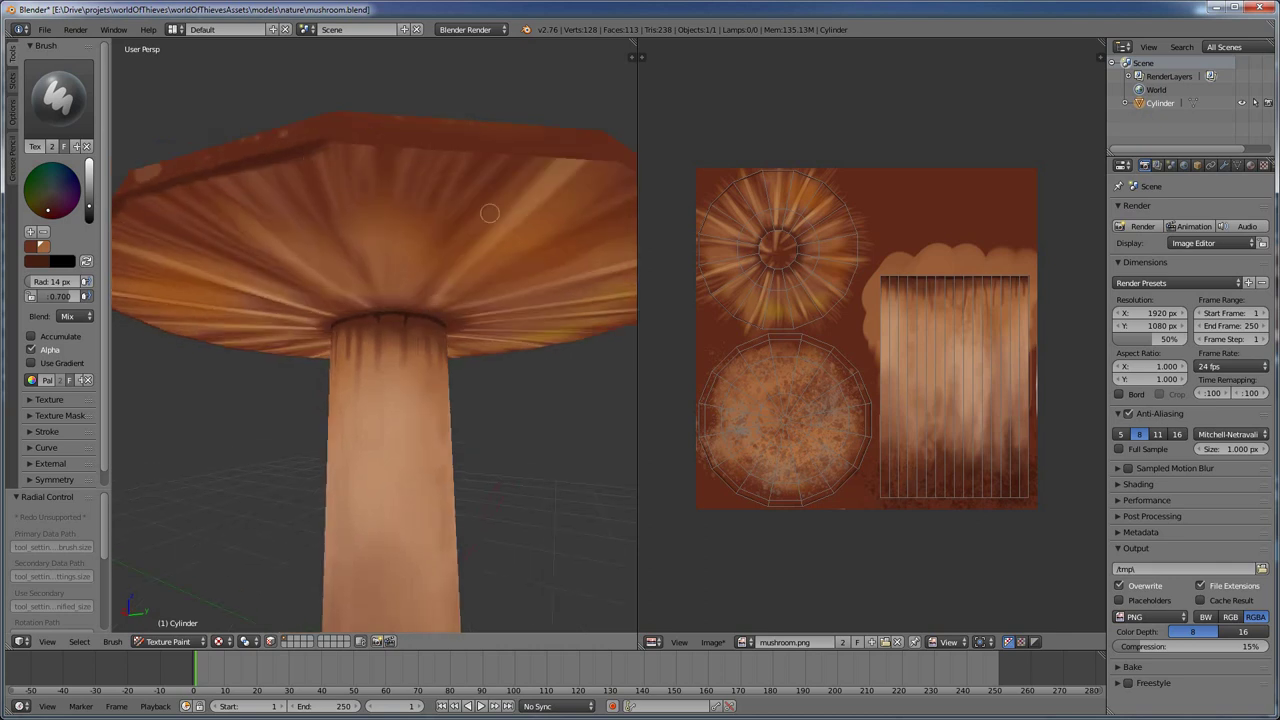
{"action": "mouse_move", "coordinate": [595, 173]}
{"action": "middle_mouse_down"}
{"action": "mouse_move", "coordinate": [500, 129]}
{"action": "mouse_move", "coordinate": [258, 166]}
{"action": "middle_mouse_up"}
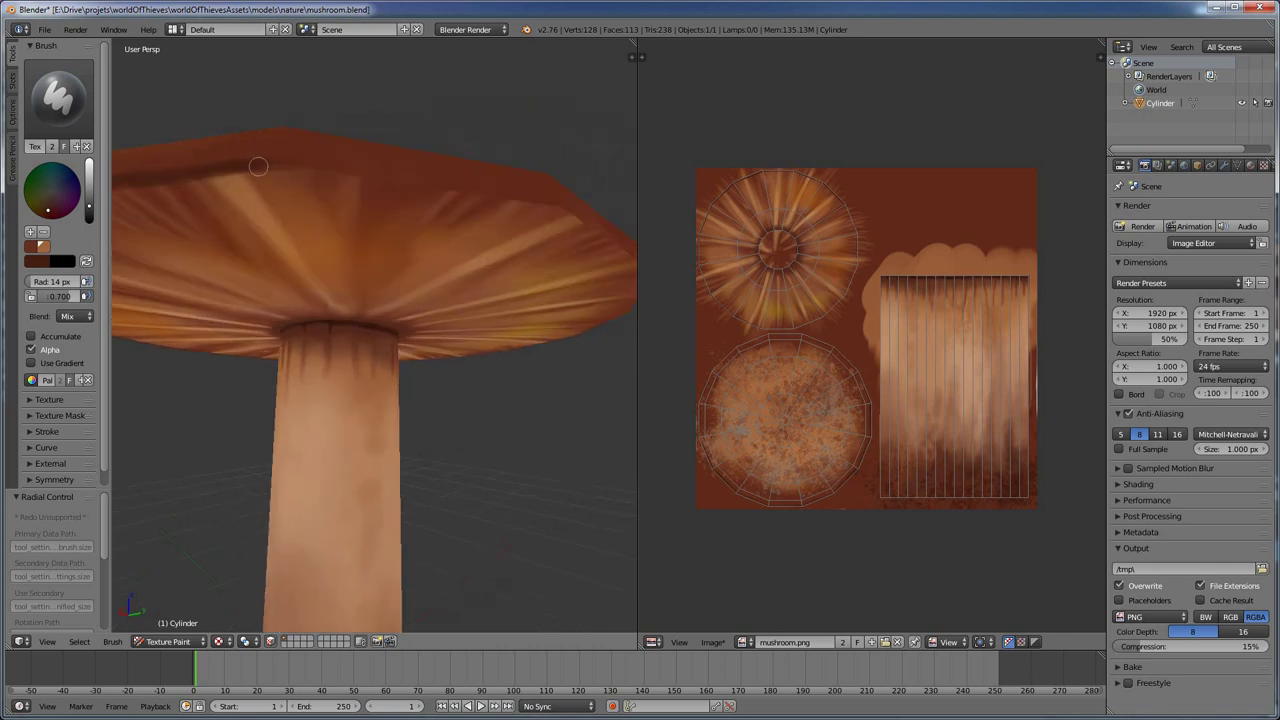
{"action": "mouse_move", "coordinate": [367, 170]}
{"action": "middle_mouse_down"}
{"action": "mouse_move", "coordinate": [531, 214]}
{"action": "mouse_move", "coordinate": [241, 177]}
{"action": "middle_mouse_up"}
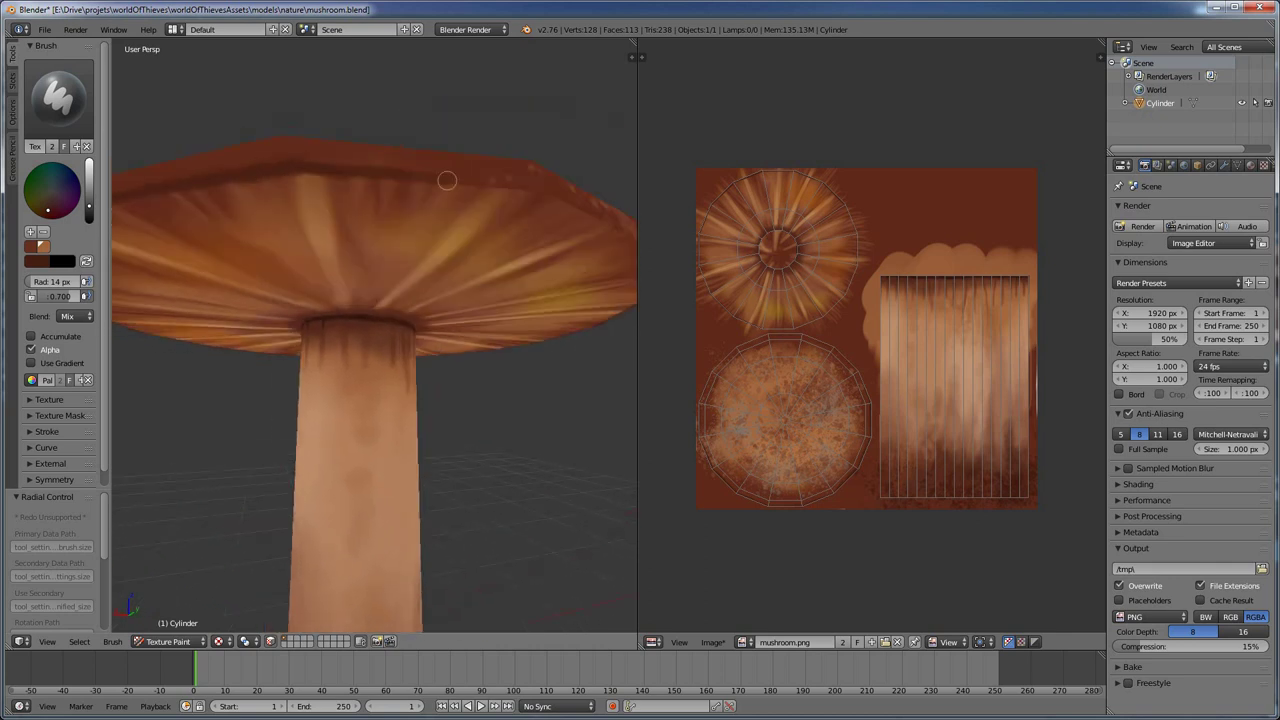
{"action": "mouse_move", "coordinate": [380, 176]}
{"action": "middle_mouse_down"}
{"action": "mouse_move", "coordinate": [327, 142]}
{"action": "mouse_move", "coordinate": [429, 154]}
{"action": "mouse_move", "coordinate": [495, 207]}
{"action": "mouse_move", "coordinate": [168, 350]}
{"action": "mouse_move", "coordinate": [300, 457]}
{"action": "middle_mouse_up"}
- Sample a light yellowish colour from the cap top and set an 81 px brush
{"action": "key", "text": "s"}
{"action": "key", "text": "f"}
{"action": "left_click", "coordinate": [374, 271]}
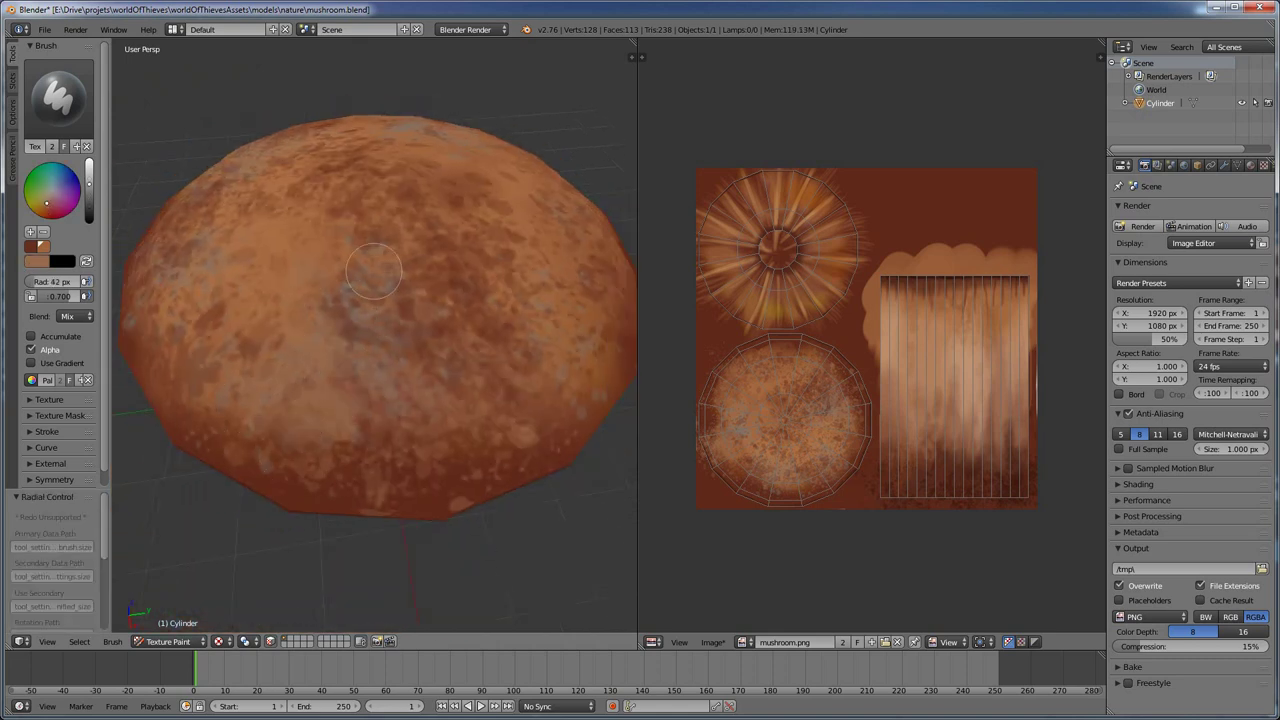
{"action": "middle_click_drag", "start_coordinate": [374, 271], "coordinate": [371, 286]}
{"action": "key", "text": "s"}
{"action": "key", "text": "f"}
{"action": "key", "text": "s"}
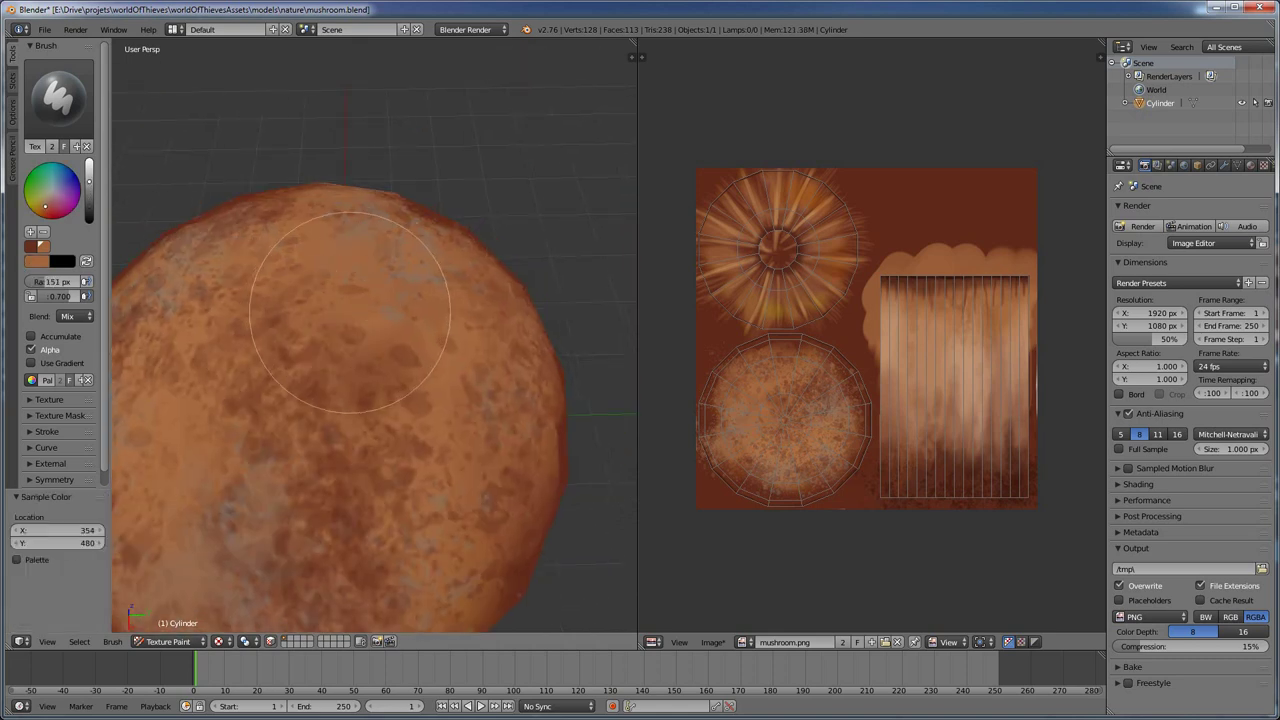
{"action": "key", "text": "s"}
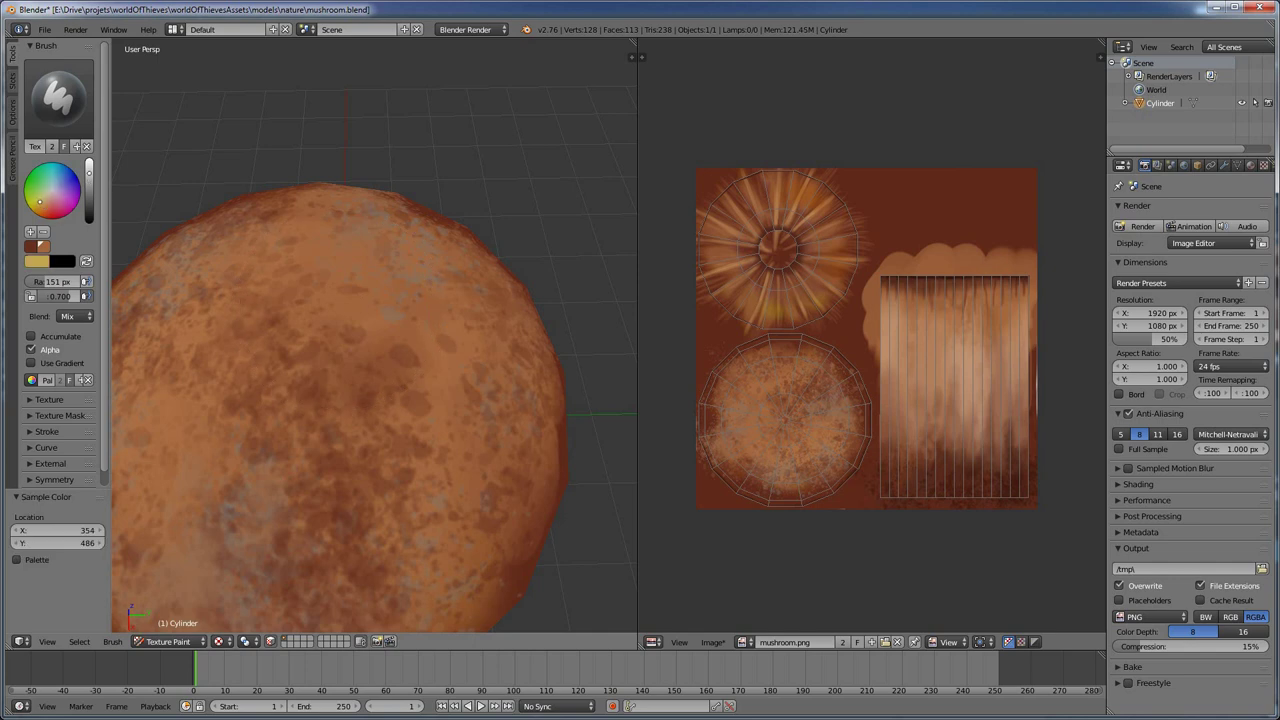
{"action": "middle_click_drag", "start_coordinate": [354, 486], "coordinate": [271, 371]}
{"action": "scroll", "coordinate": [371, 357], "scroll_direction": "down", "scroll_amount": 2}
{"action": "key", "text": "f"}
{"action": "left_click", "coordinate": [355, 270]}
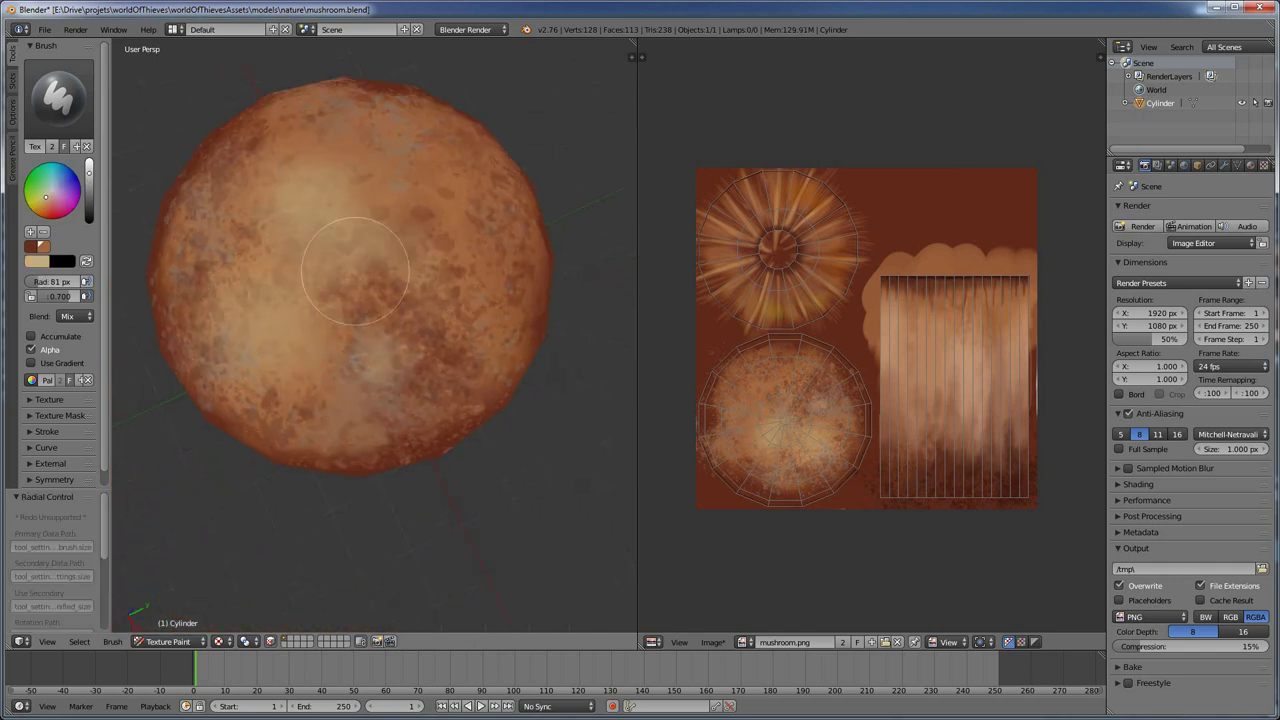
- Mottle the cap top with sampled orange and lighter tan using a 15 px brush
{"action": "key", "text": "s"}
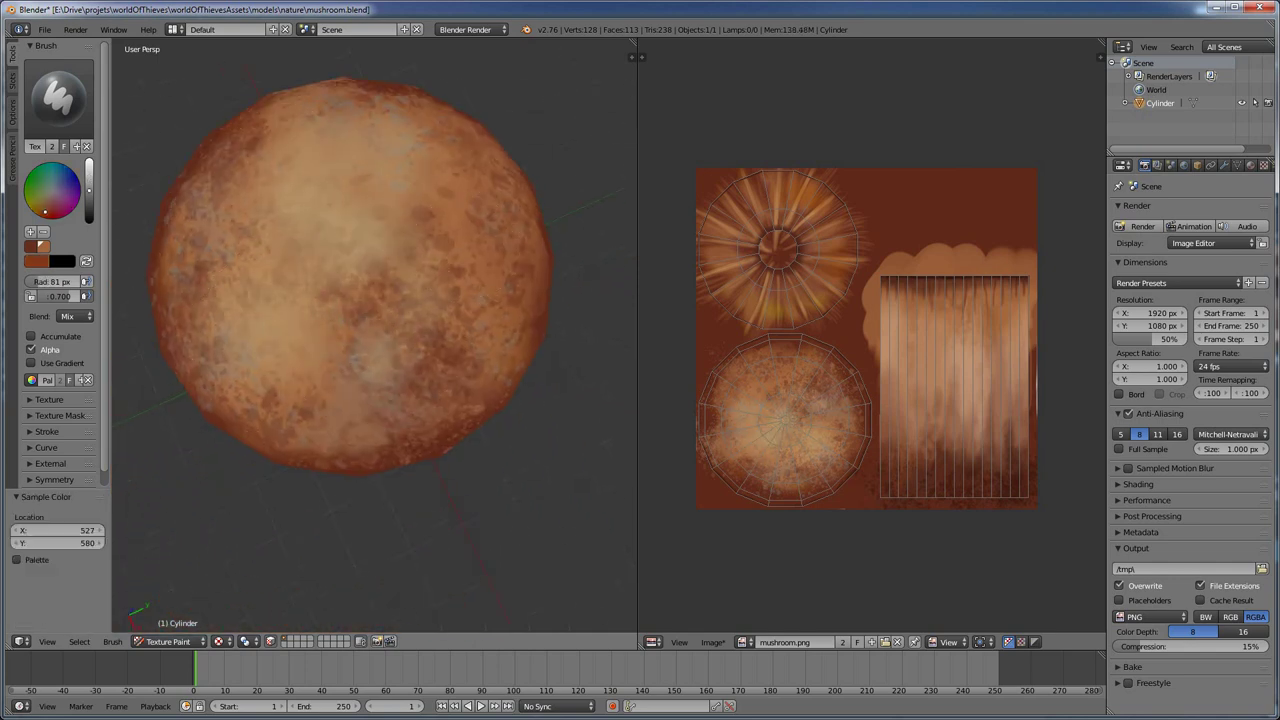
{"action": "mouse_move", "coordinate": [414, 371]}
{"action": "middle_mouse_down"}
{"action": "mouse_move", "coordinate": [366, 286]}
{"action": "mouse_move", "coordinate": [400, 337]}
{"action": "mouse_move", "coordinate": [358, 388]}
{"action": "middle_mouse_up"}
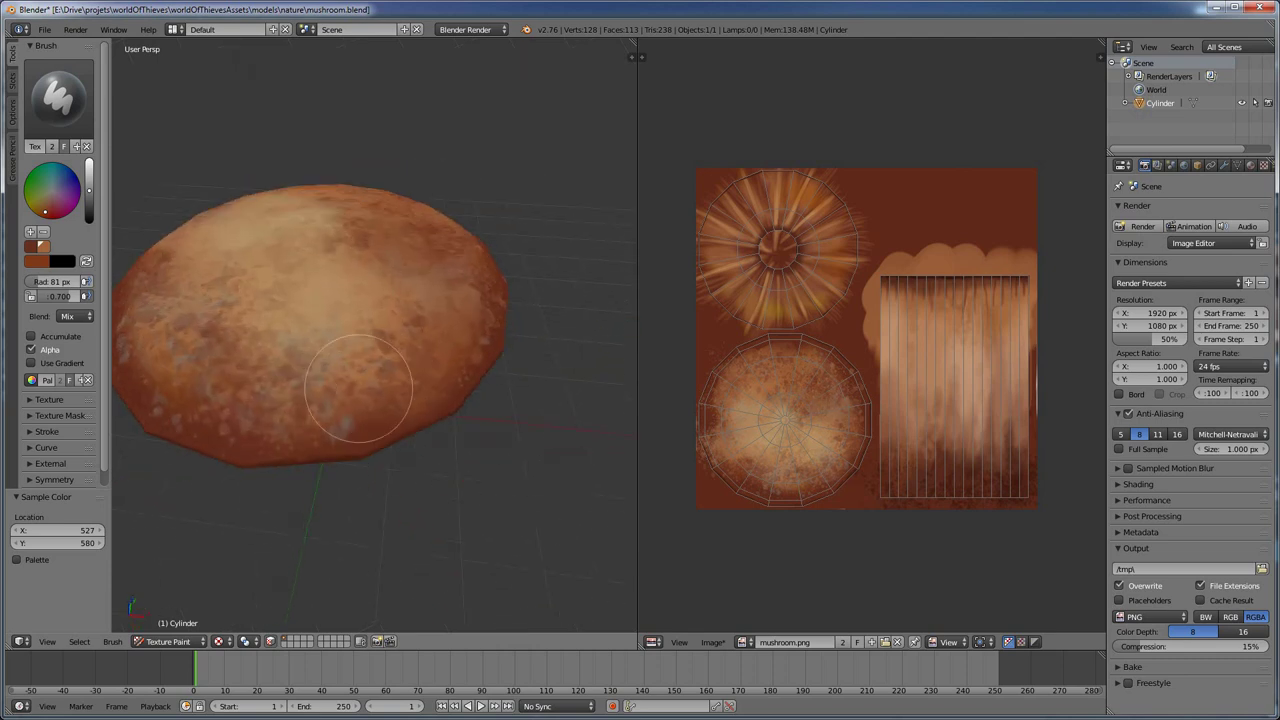
{"action": "scroll", "coordinate": [400, 410], "scroll_direction": "down", "scroll_amount": 4}
{"action": "mouse_move", "coordinate": [400, 428]}
{"action": "middle_mouse_down"}
{"action": "mouse_move", "coordinate": [480, 334]}
{"action": "mouse_move", "coordinate": [357, 394]}
{"action": "mouse_move", "coordinate": [385, 290]}
{"action": "mouse_move", "coordinate": [419, 393]}
{"action": "middle_mouse_up"}
{"action": "key", "text": "s"}
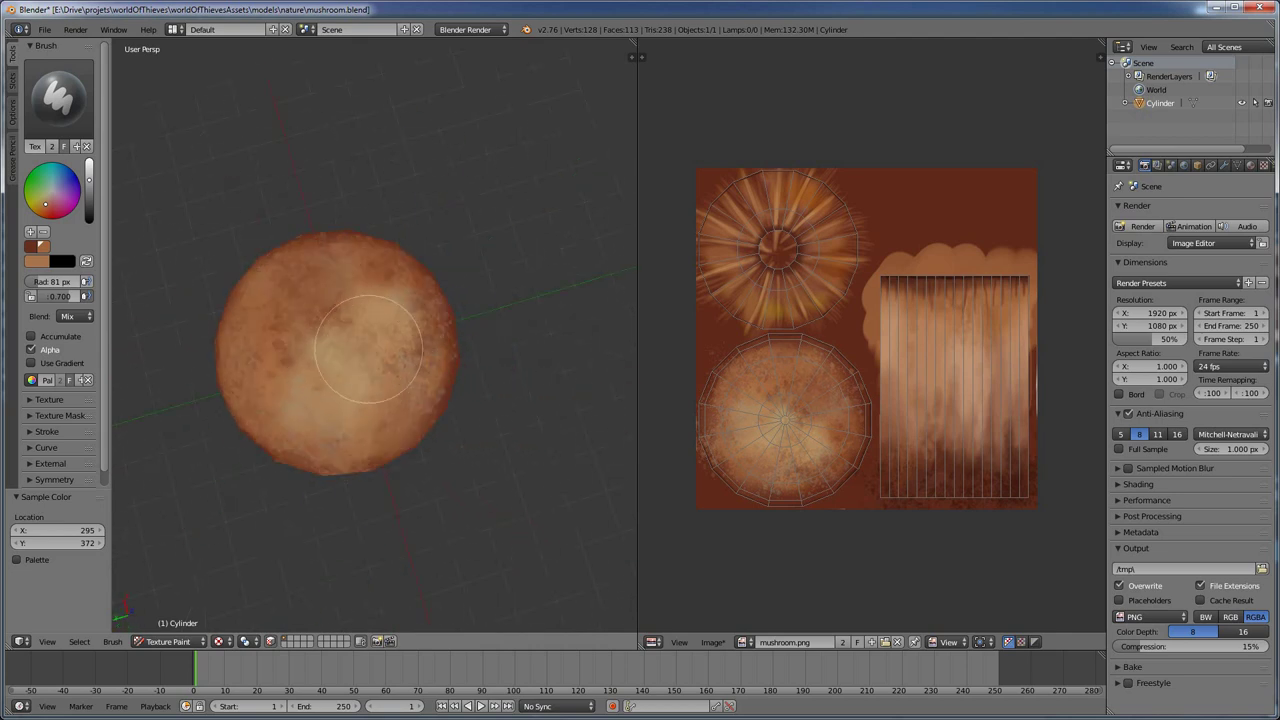
{"action": "scroll", "coordinate": [368, 347], "scroll_direction": "up", "scroll_amount": 3}
{"action": "key", "text": "f"}
{"action": "left_click", "coordinate": [251, 393]}
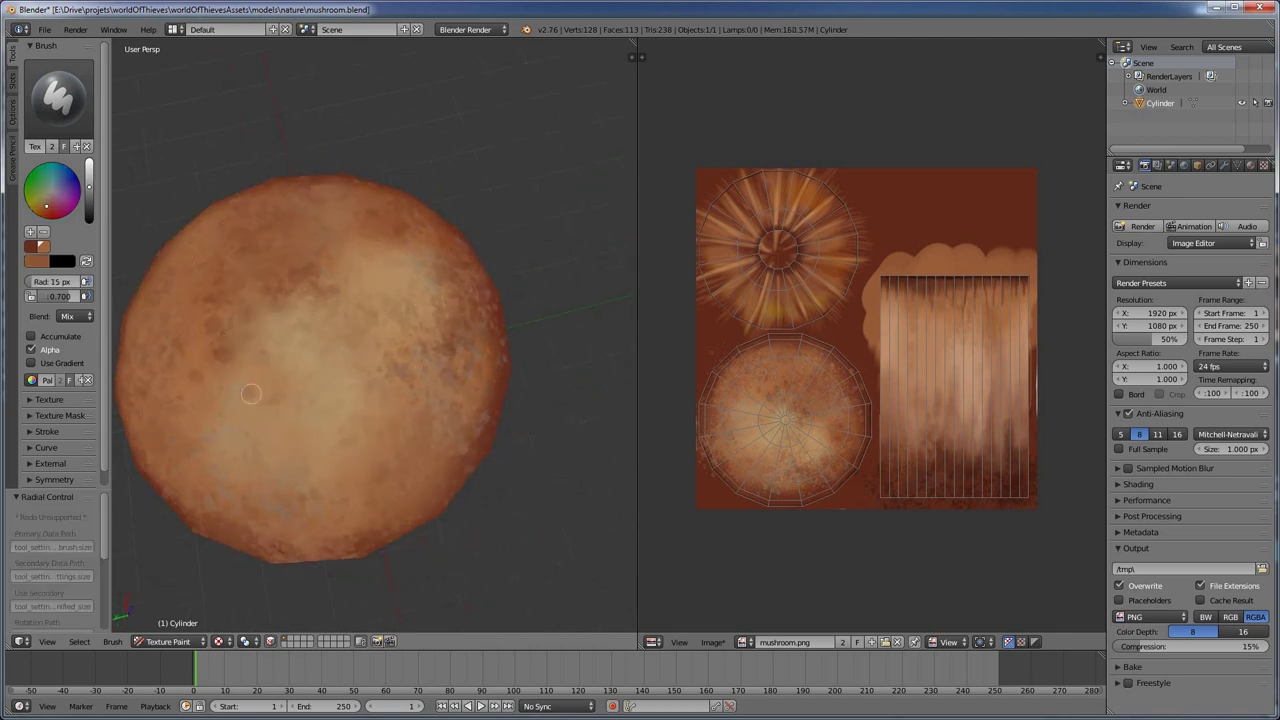
{"action": "key", "text": "s"}
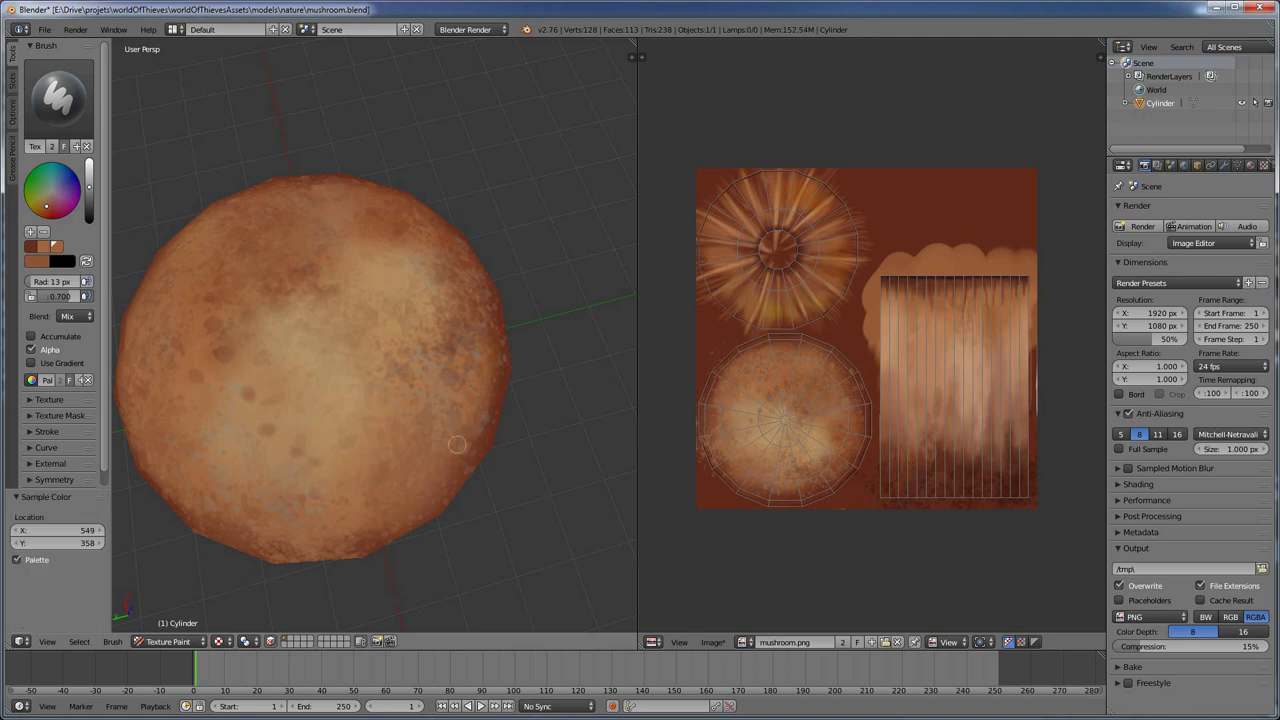
{"action": "scroll", "coordinate": [441, 473], "scroll_direction": "down", "scroll_amount": 3}
- Save the painted texture over mushroom.png
{"action": "left_click", "coordinate": [713, 641]}
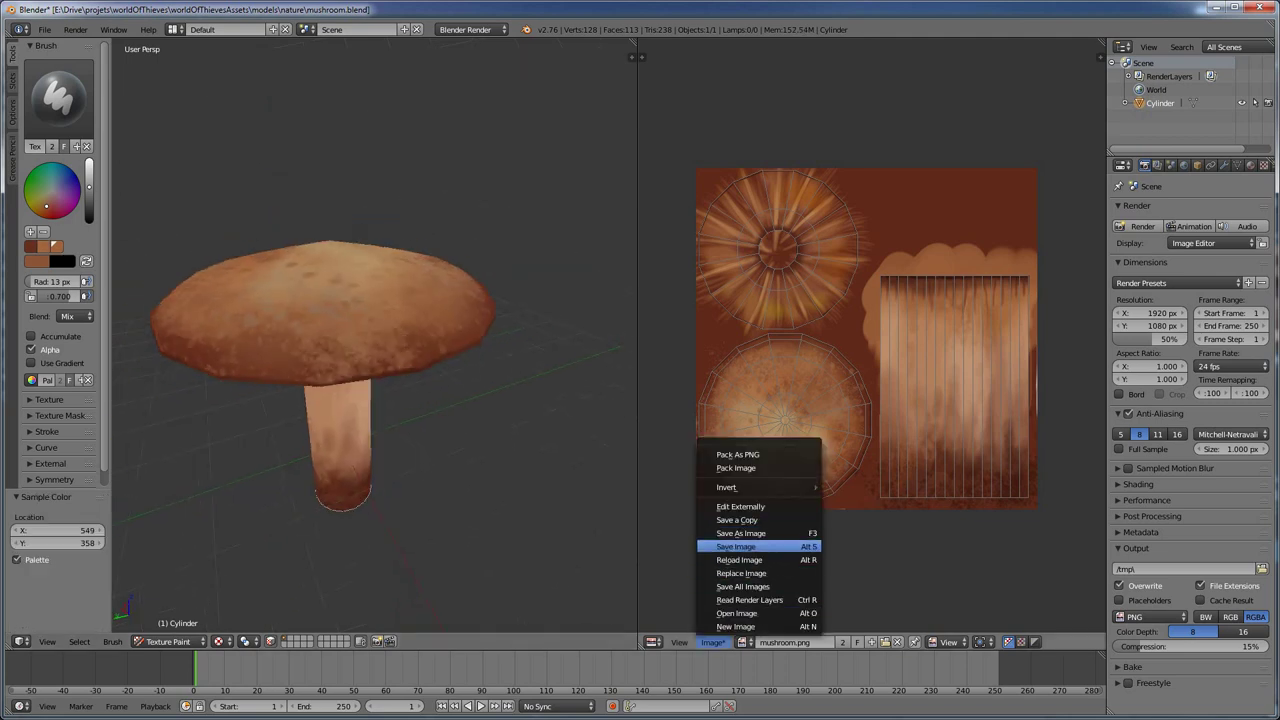
{"action": "left_click", "coordinate": [760, 544]}
{"action": "left_click", "coordinate": [210, 682]}
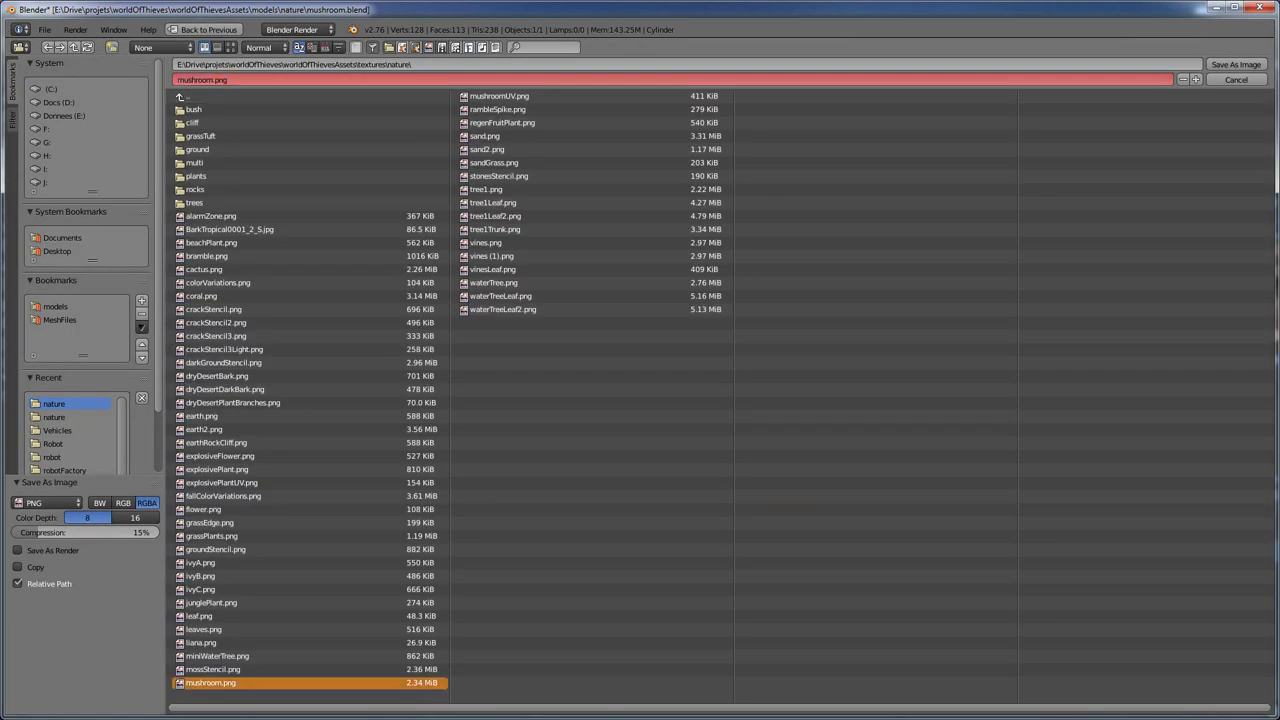
{"action": "key", "text": "Return"}
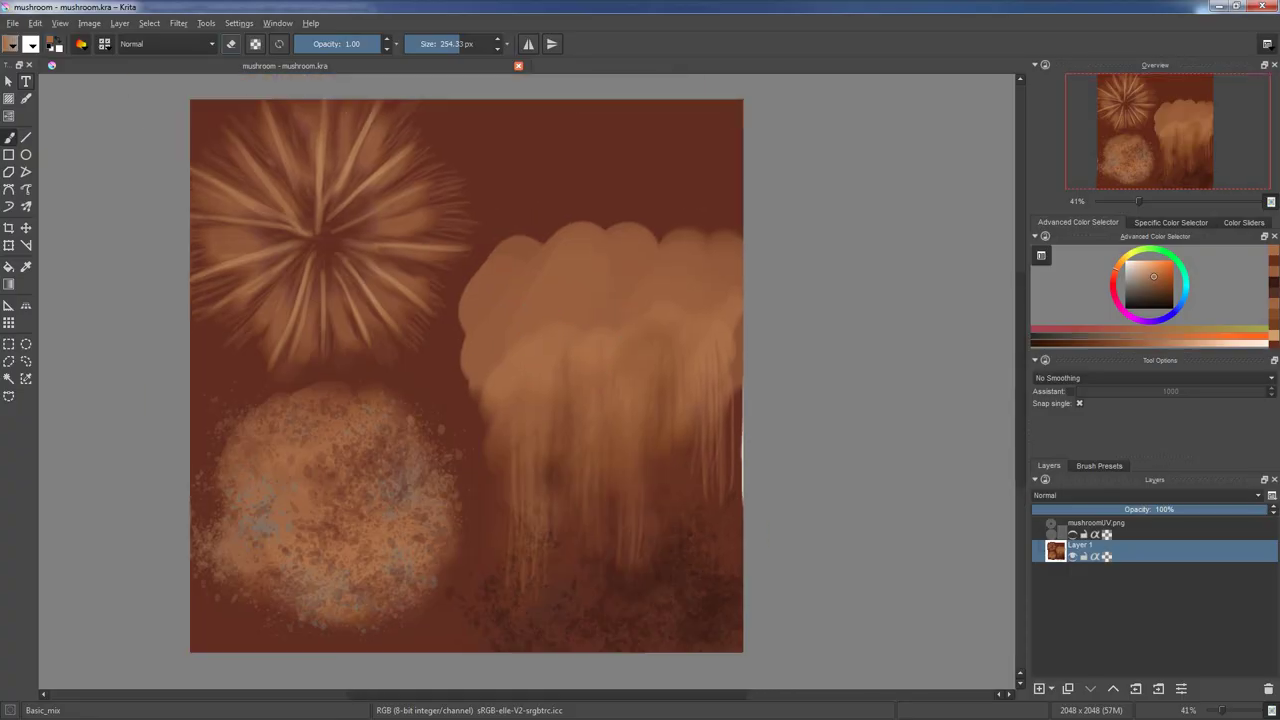
{"action": "left_click", "coordinate": [119, 22]}
- Import mushroom.png as a new layer and set its blending mode to Overlay
{"action": "left_click", "coordinate": [320, 52]}
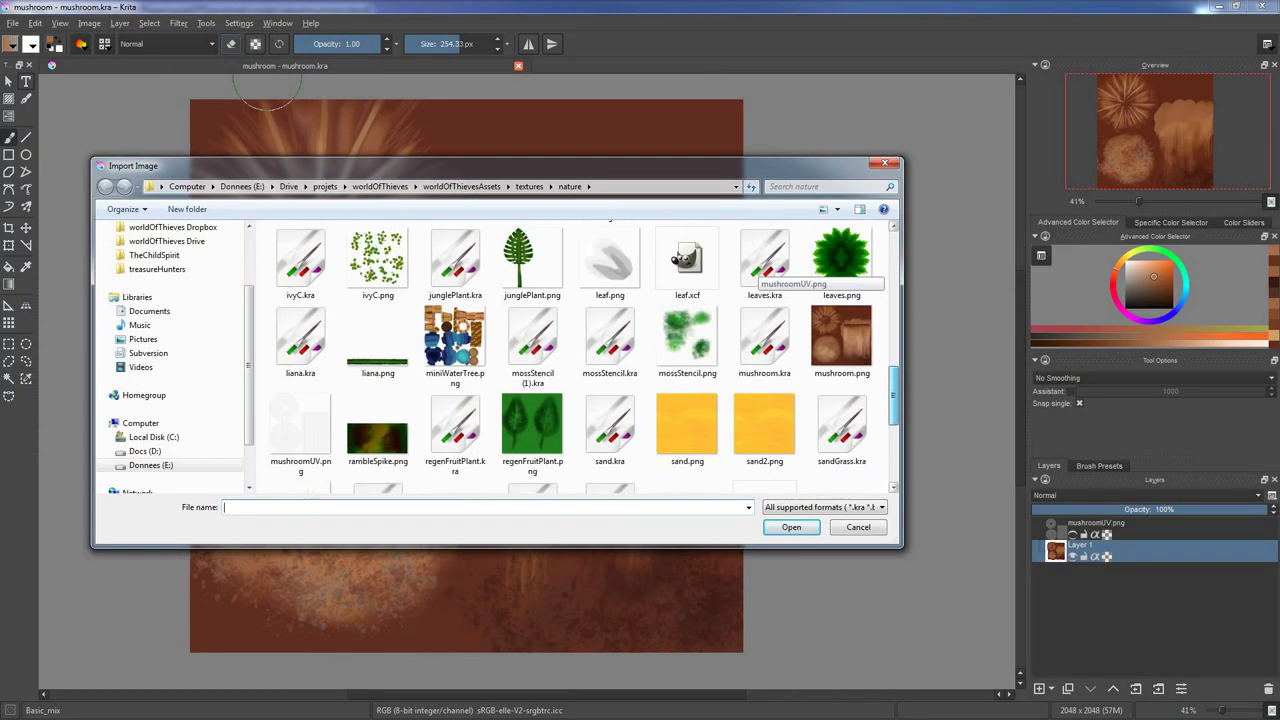
{"action": "double_click", "coordinate": [841, 340]}
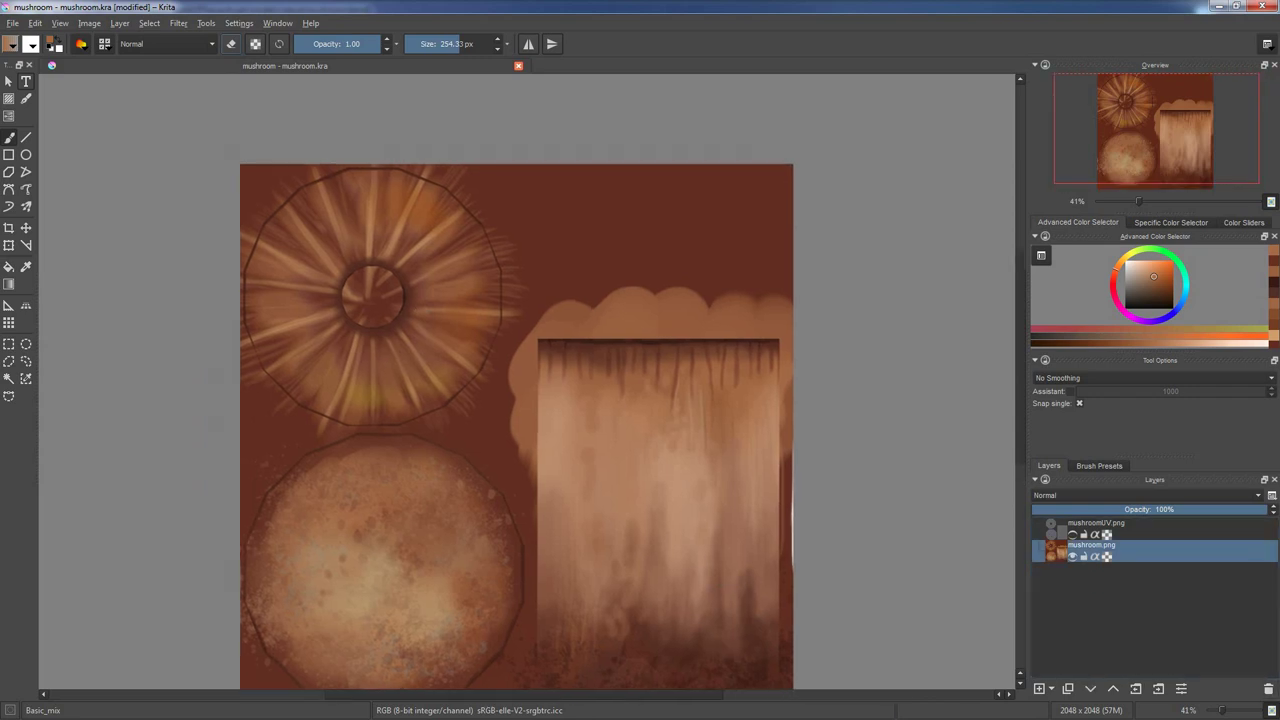
{"action": "scroll", "coordinate": [410, 335], "scroll_direction": "up", "scroll_amount": 2}
{"action": "middle_click_drag", "start_coordinate": [410, 335], "coordinate": [392, 282]}
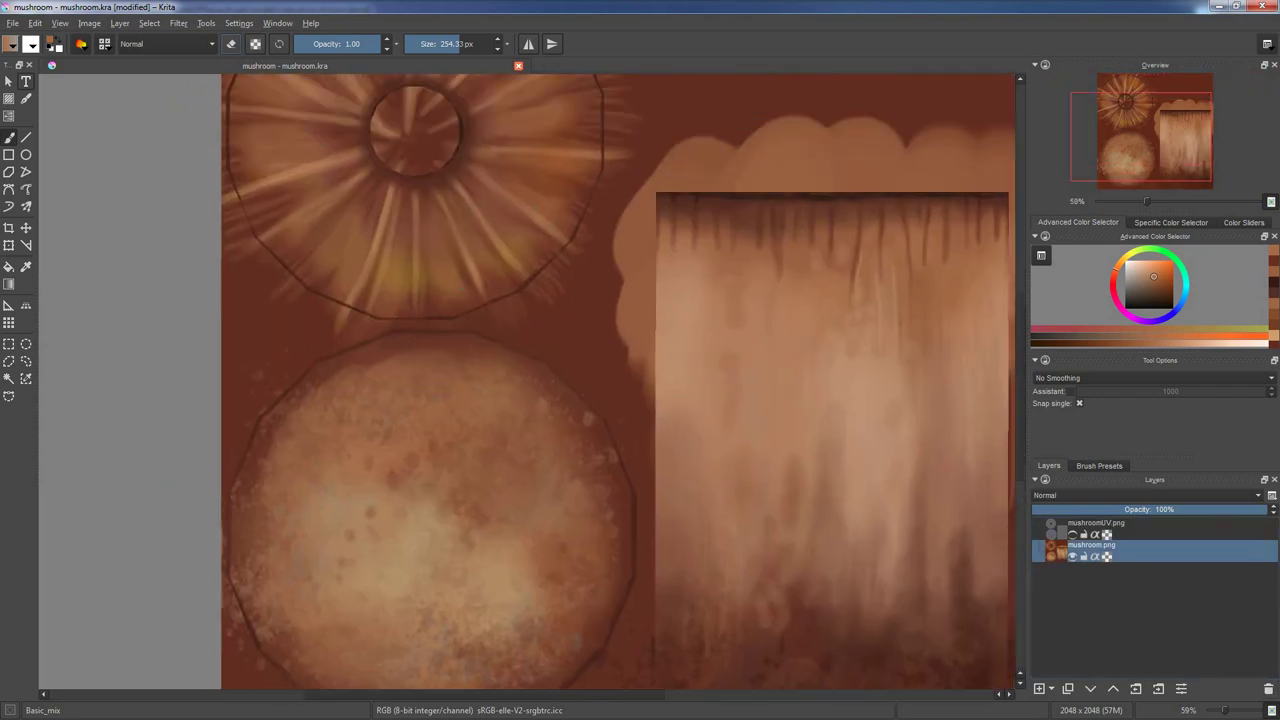
{"action": "left_click", "coordinate": [1150, 495]}
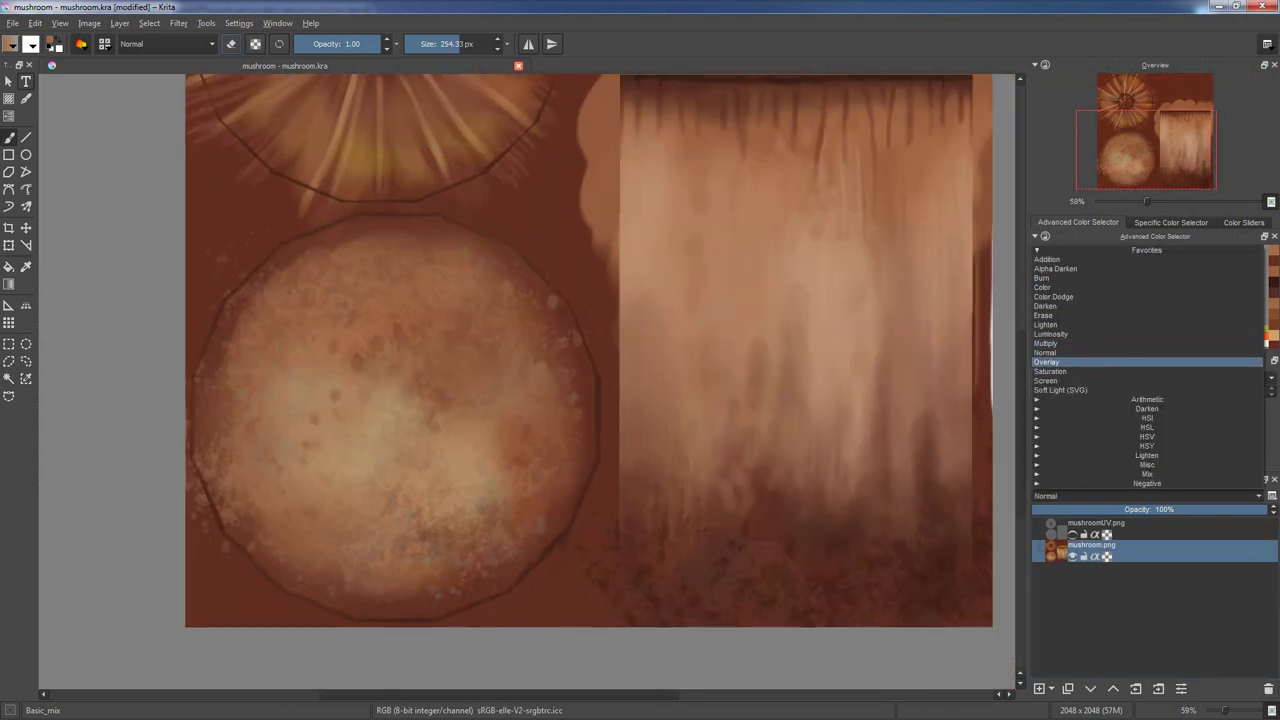
{"action": "left_click", "coordinate": [1150, 362]}
- Test a yellow dab with the soft round brush, undo it, and add a new layer
{"action": "right_click", "coordinate": [377, 411]}
{"action": "left_click", "coordinate": [420, 345]}
{"action": "right_click", "coordinate": [314, 343]}
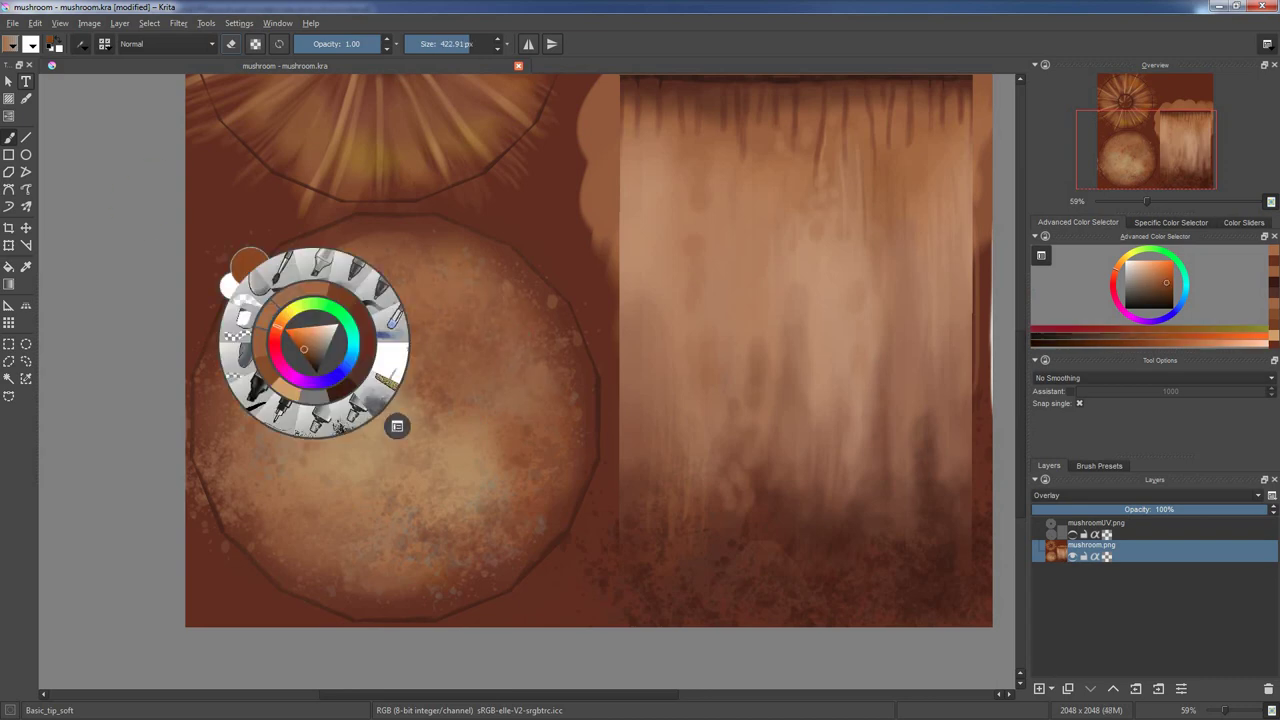
{"action": "left_click", "coordinate": [262, 320]}
{"action": "key", "text": "minus"}
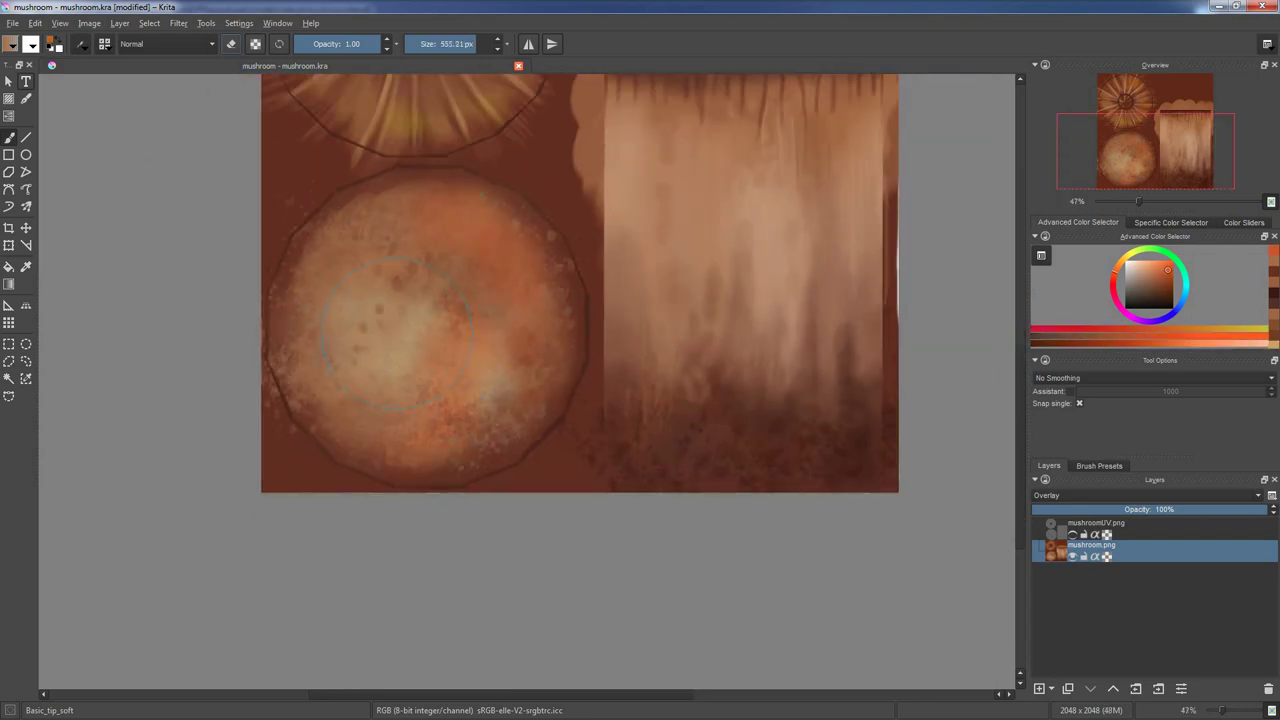
{"action": "right_click", "coordinate": [398, 332]}
{"action": "left_click", "coordinate": [350, 262]}
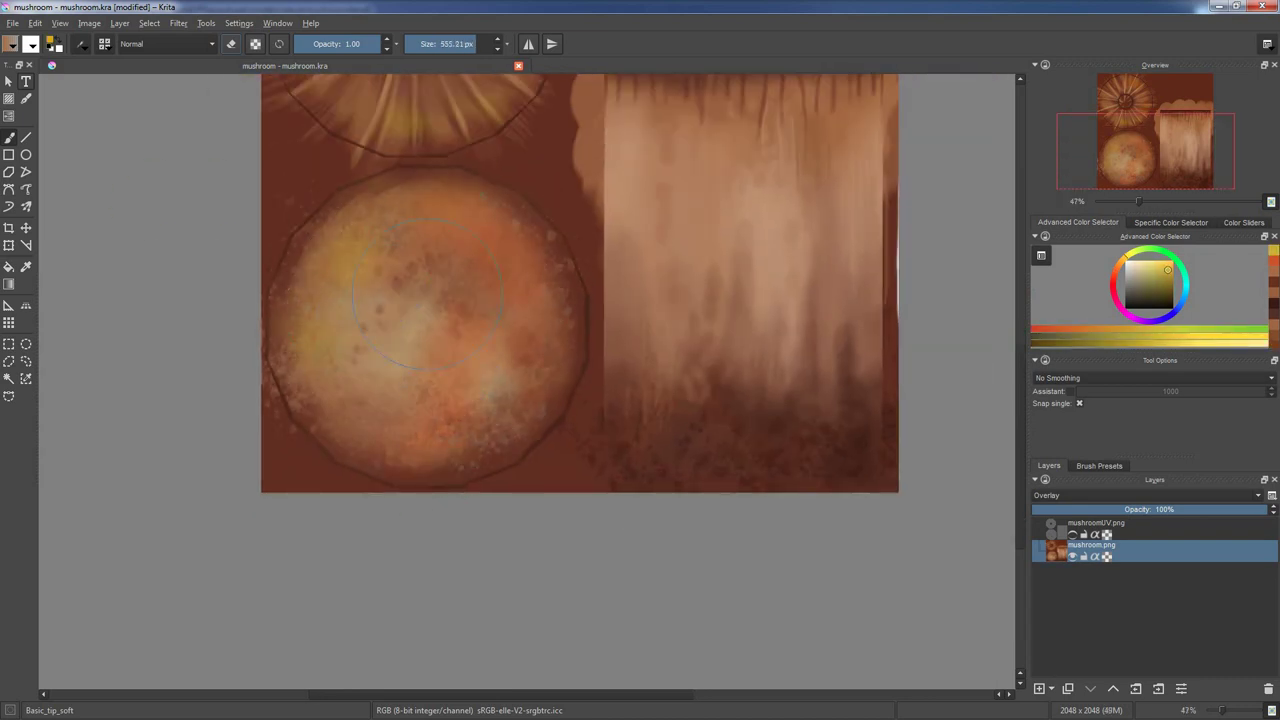
{"action": "key", "text": "ctrl+z"}
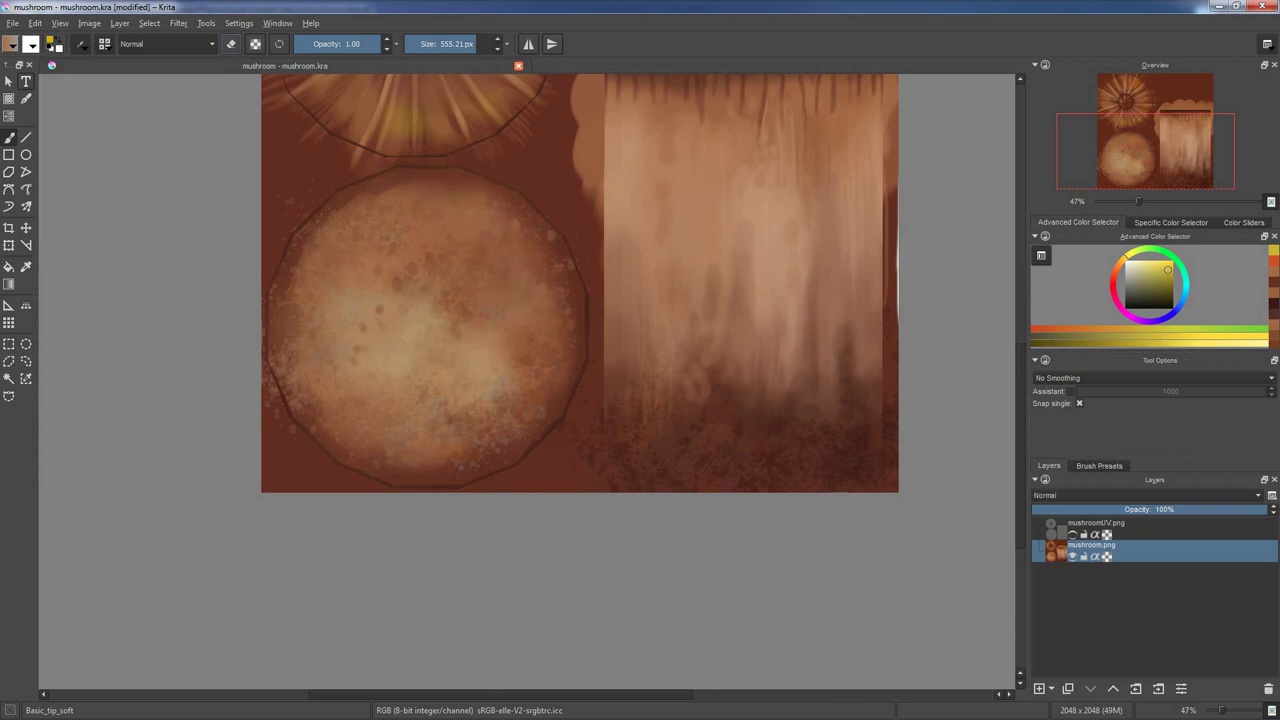
{"action": "key", "text": "Insert"}
- Set the new layer to Overlay blending and choose an orange painting colour
{"action": "key", "text": "alt+shift+o"}
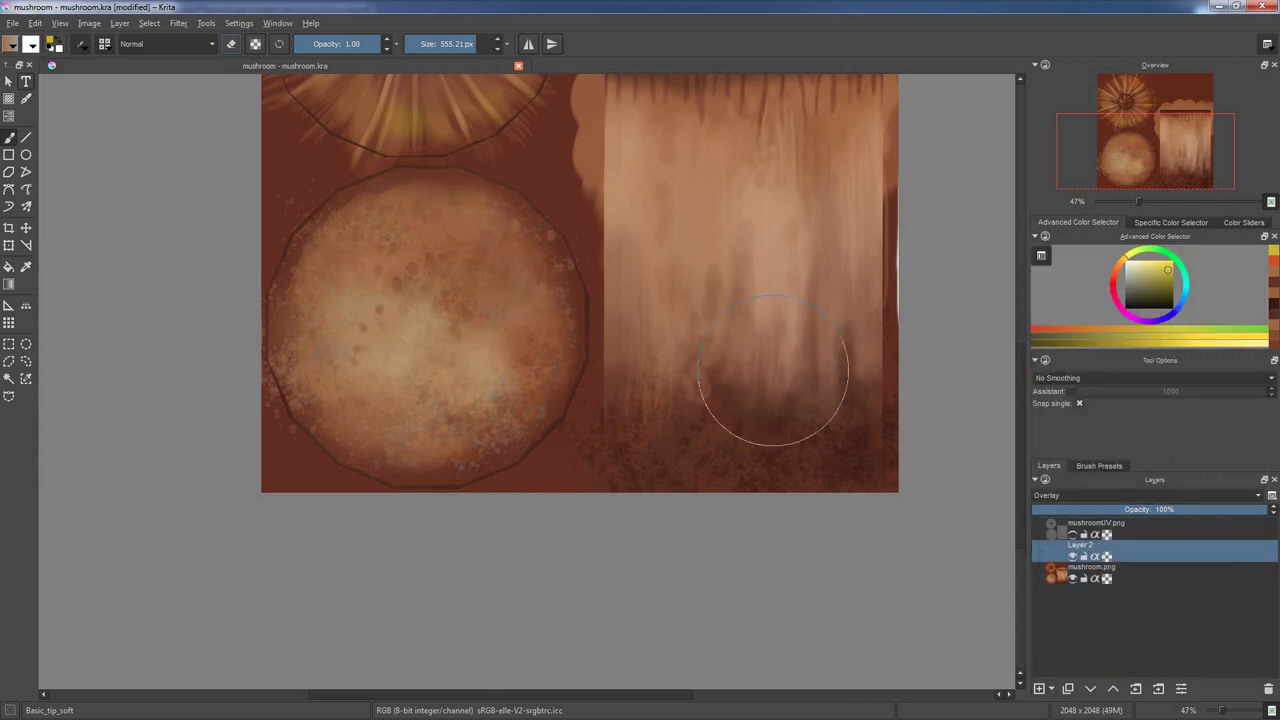
{"action": "middle_click_drag", "start_coordinate": [773, 370], "coordinate": [783, 384]}
{"action": "right_click", "coordinate": [359, 365]}
{"action": "left_click", "coordinate": [414, 410]}
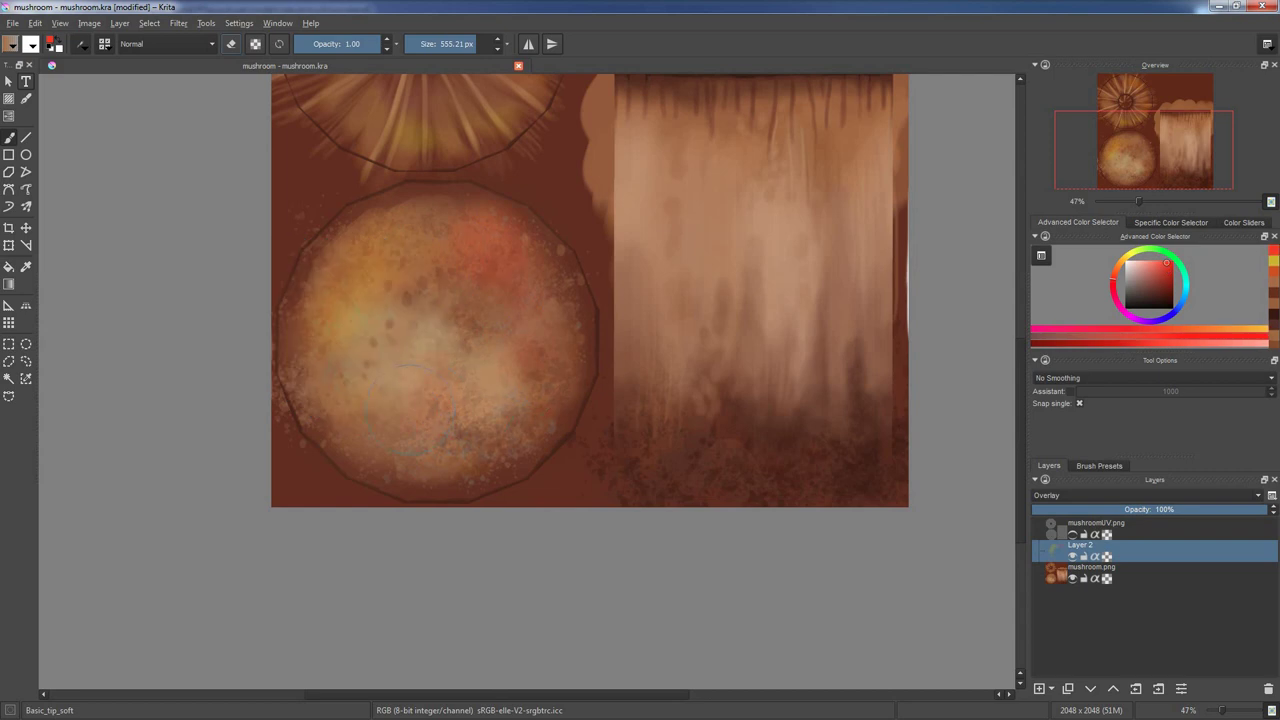
{"action": "left_click", "coordinate": [370, 330], "text": "ctrl"}
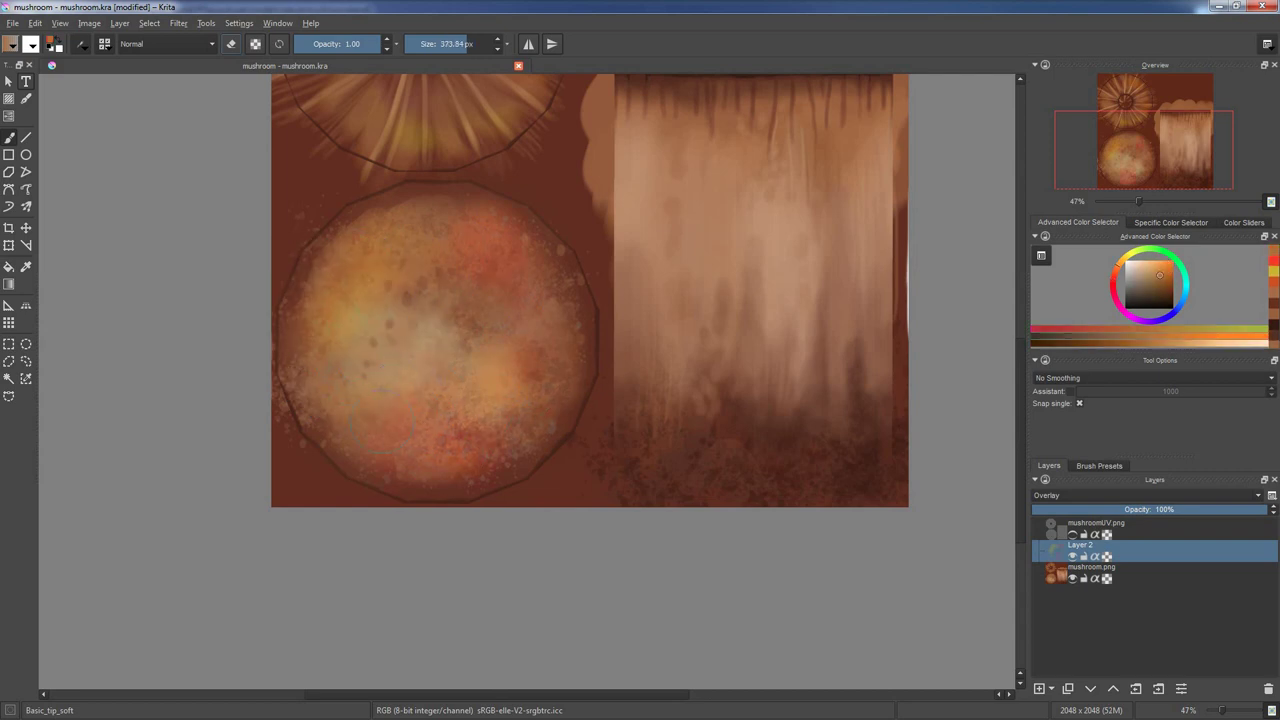
- Switch to the hair brush with a lighter pinkish colour at about 206 px
{"action": "mouse_move", "coordinate": [420, 250]}
{"action": "middle_mouse_down"}
{"action": "mouse_move", "coordinate": [400, 493]}
{"action": "mouse_move", "coordinate": [440, 540]}
{"action": "middle_mouse_up"}
{"action": "middle_click_drag", "start_coordinate": [497, 359], "coordinate": [497, 320], "text": "ctrl"}
{"action": "right_click", "coordinate": [383, 280]}
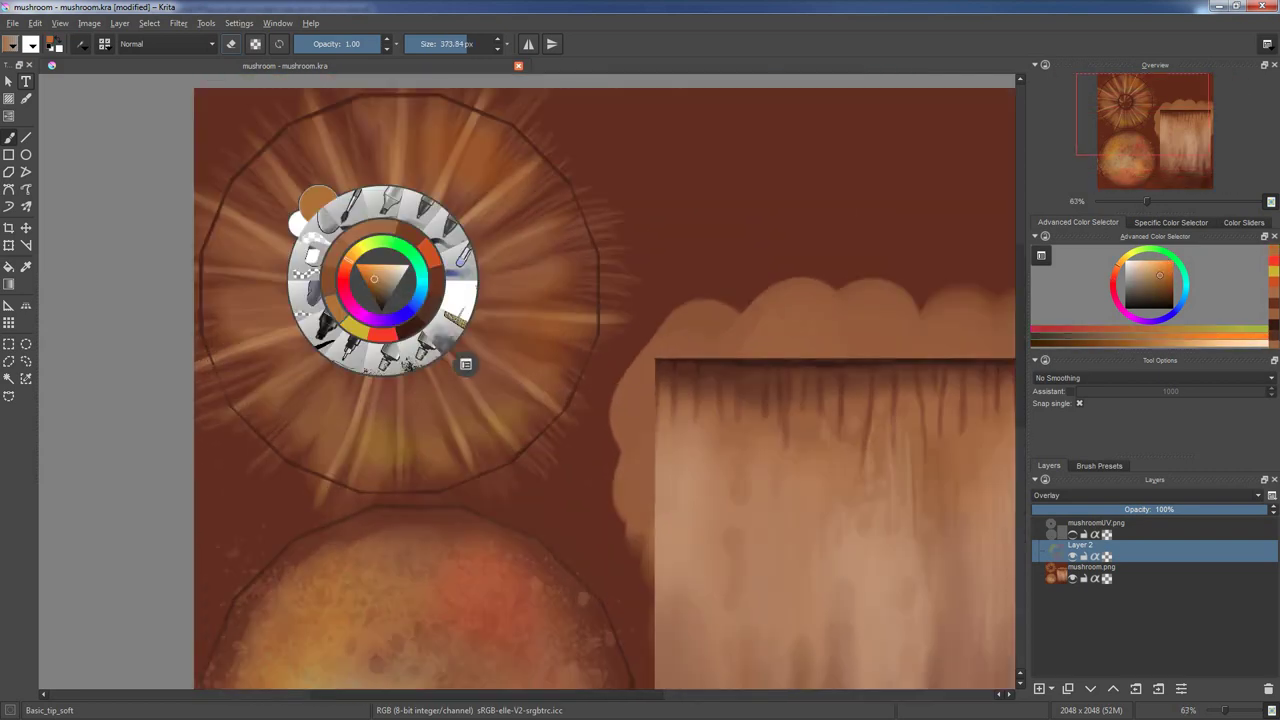
{"action": "left_click", "coordinate": [460, 258]}
{"action": "middle_click_drag", "start_coordinate": [425, 224], "coordinate": [403, 260]}
{"action": "right_click", "coordinate": [403, 260]}
{"action": "left_click", "coordinate": [400, 255]}
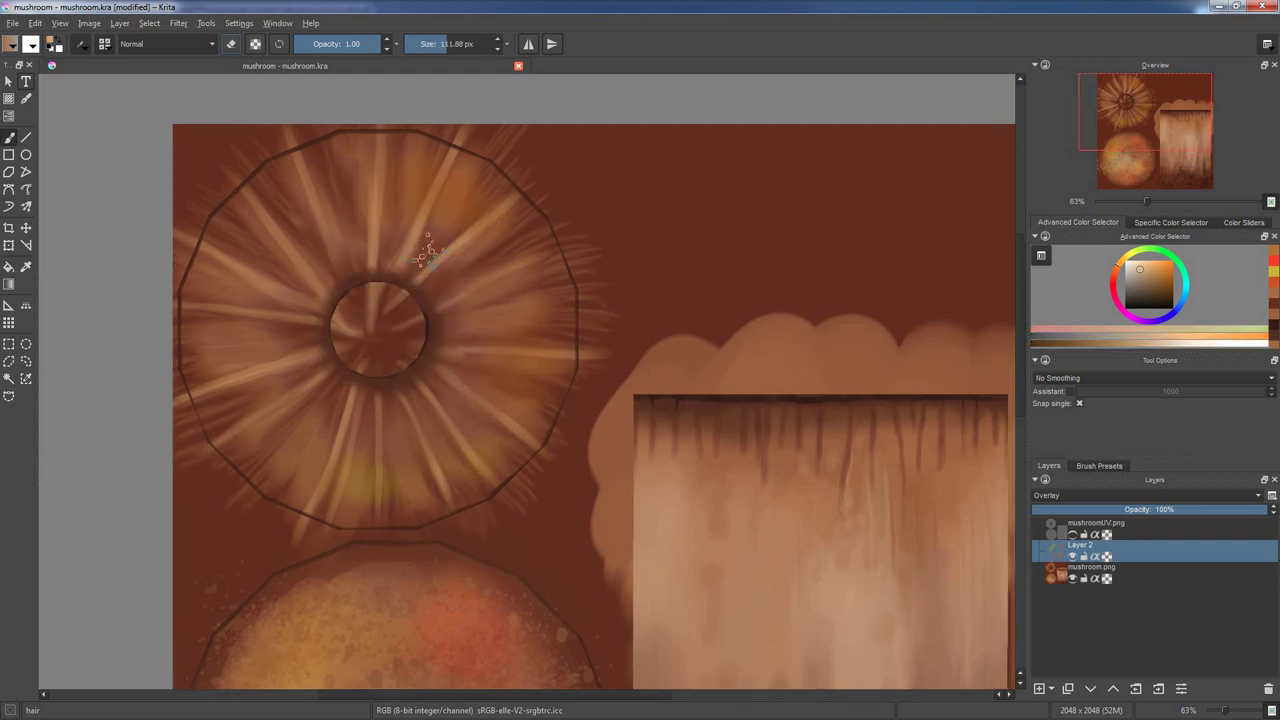
{"action": "right_click", "coordinate": [428, 260]}
{"action": "left_click", "coordinate": [457, 251]}
{"action": "left_click_drag", "start_coordinate": [457, 251], "coordinate": [586, 194], "text": "shift"}
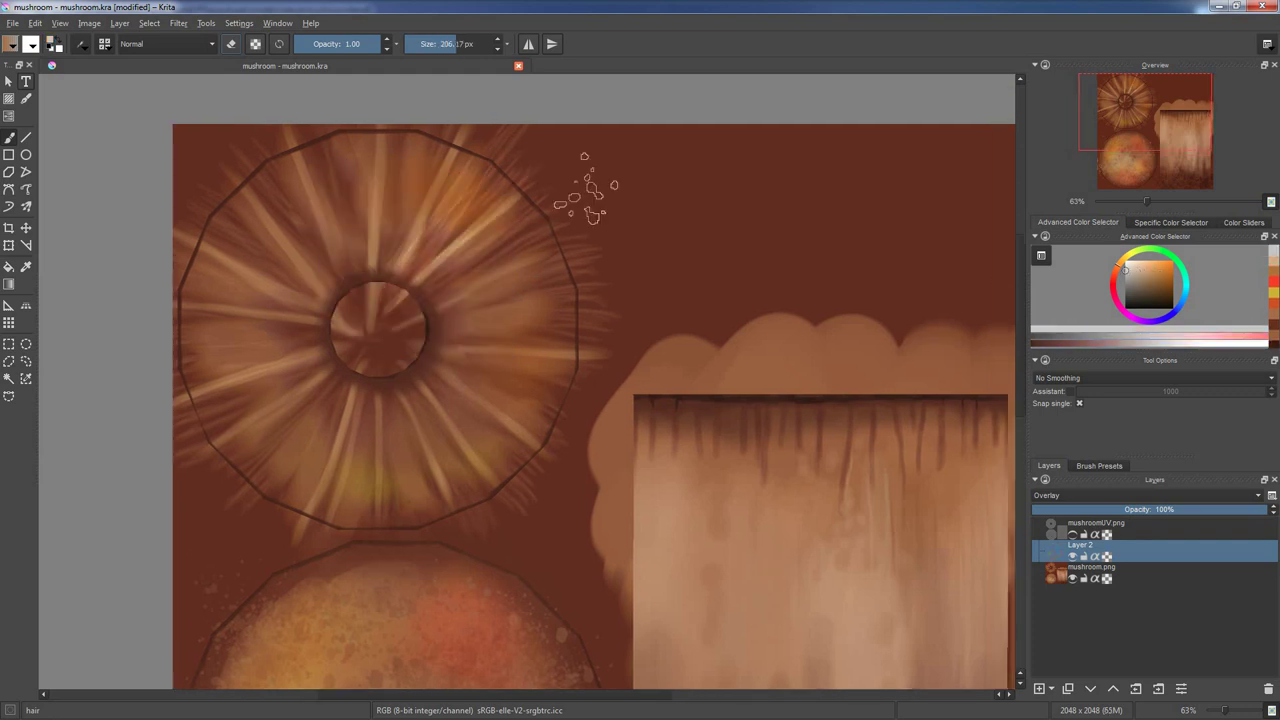
- Paint light hair streaks around the gill sunburst, then shrink the brush to about 180 px
{"action": "left_click_drag", "start_coordinate": [470, 340], "coordinate": [414, 371]}
{"action": "middle_click_drag", "start_coordinate": [414, 371], "coordinate": [400, 266]}
{"action": "mouse_move", "coordinate": [400, 271]}
{"action": "left_mouse_down"}
{"action": "mouse_move", "coordinate": [343, 429]}
{"action": "mouse_move", "coordinate": [320, 340]}
{"action": "left_mouse_up"}
{"action": "left_click_drag", "start_coordinate": [320, 340], "coordinate": [310, 355]}
{"action": "mouse_move", "coordinate": [310, 360]}
{"action": "middle_mouse_down"}
{"action": "mouse_move", "coordinate": [303, 415]}
{"action": "mouse_move", "coordinate": [360, 415]}
{"action": "mouse_move", "coordinate": [385, 445]}
{"action": "middle_mouse_up"}
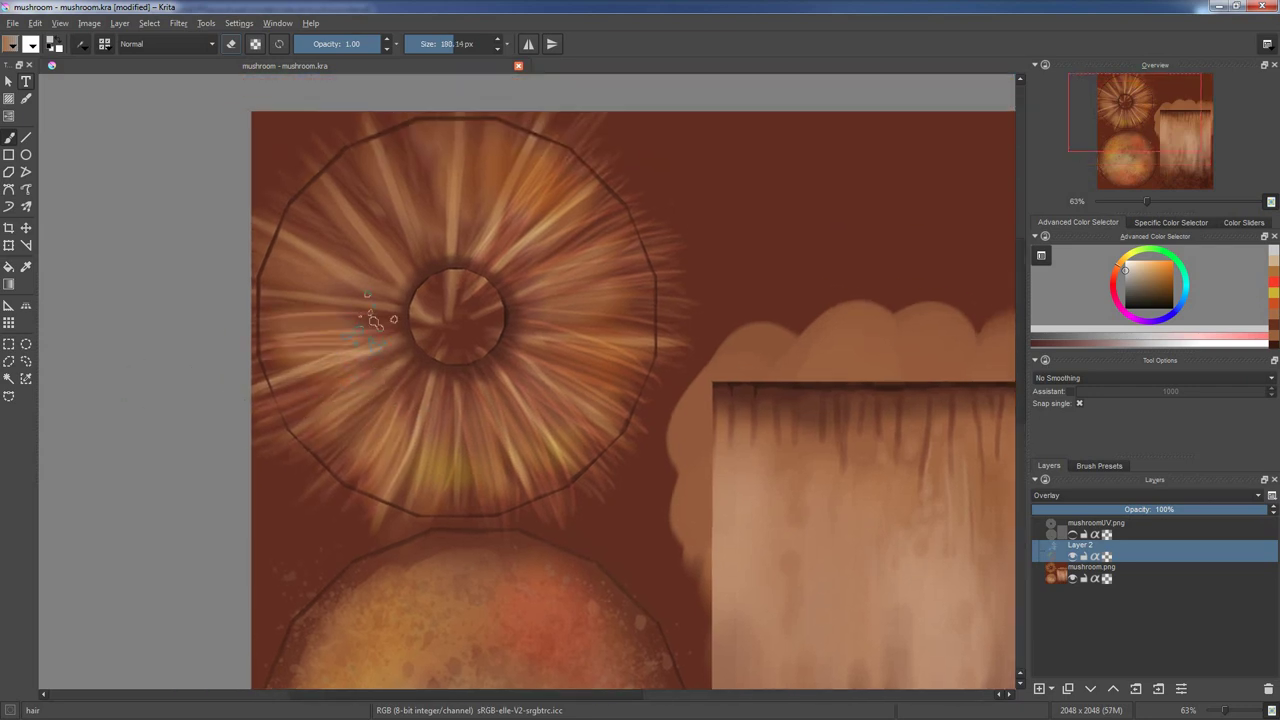
{"action": "left_click_drag", "start_coordinate": [340, 325], "coordinate": [323, 322], "text": "shift"}
- Pick orange and return to the soft round brush at about 504 px, zoomed to 83%
{"action": "middle_click_drag", "start_coordinate": [391, 176], "coordinate": [329, 200]}
{"action": "right_click", "coordinate": [343, 300]}
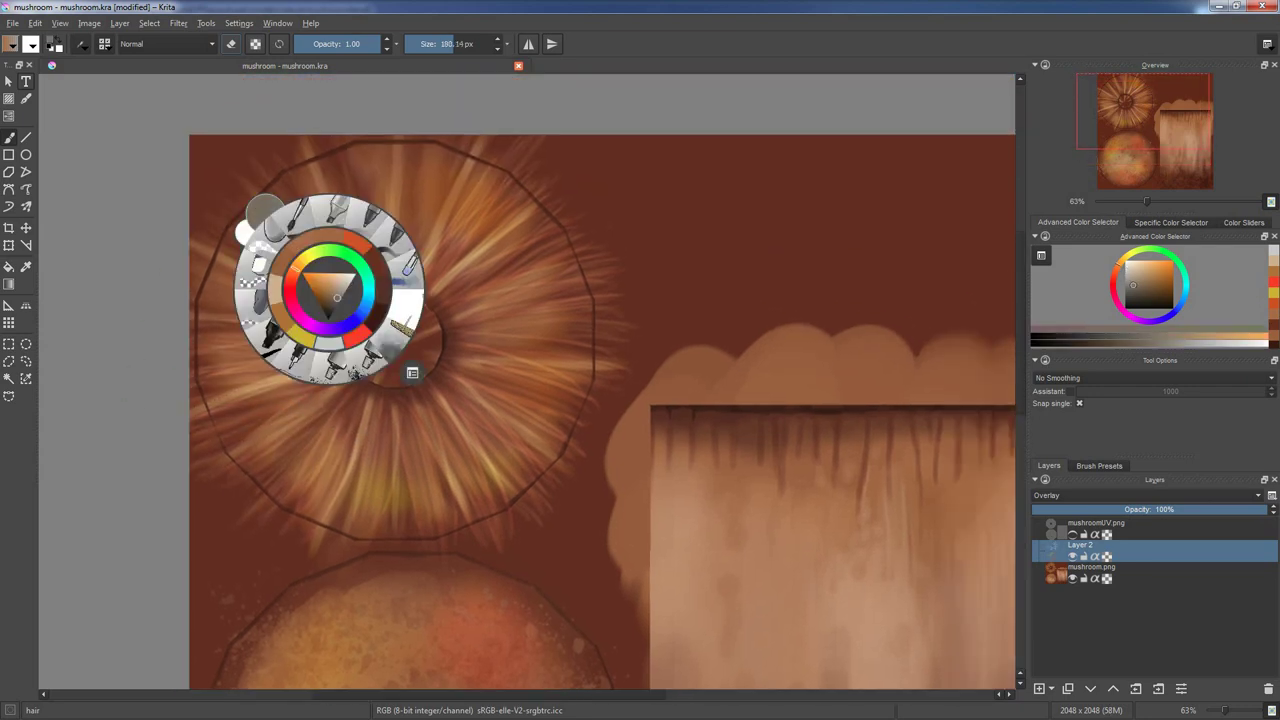
{"action": "left_click", "coordinate": [345, 300]}
{"action": "middle_click_drag", "start_coordinate": [258, 252], "coordinate": [343, 300]}
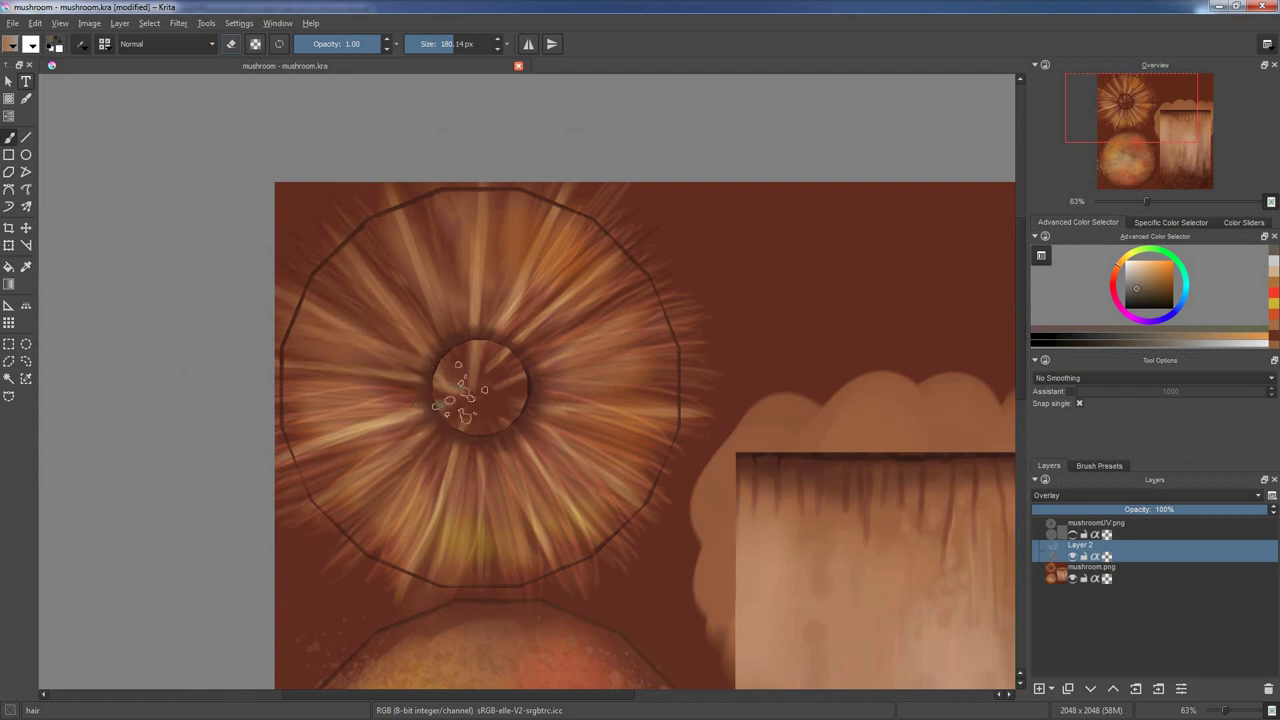
{"action": "mouse_move", "coordinate": [486, 591]}
{"action": "middle_mouse_down"}
{"action": "mouse_move", "coordinate": [449, 457]}
{"action": "mouse_move", "coordinate": [475, 415]}
{"action": "middle_mouse_up"}
{"action": "right_click", "coordinate": [475, 415]}
{"action": "left_click", "coordinate": [515, 488]}
{"action": "middle_click_drag", "start_coordinate": [577, 626], "coordinate": [577, 580], "text": "ctrl"}
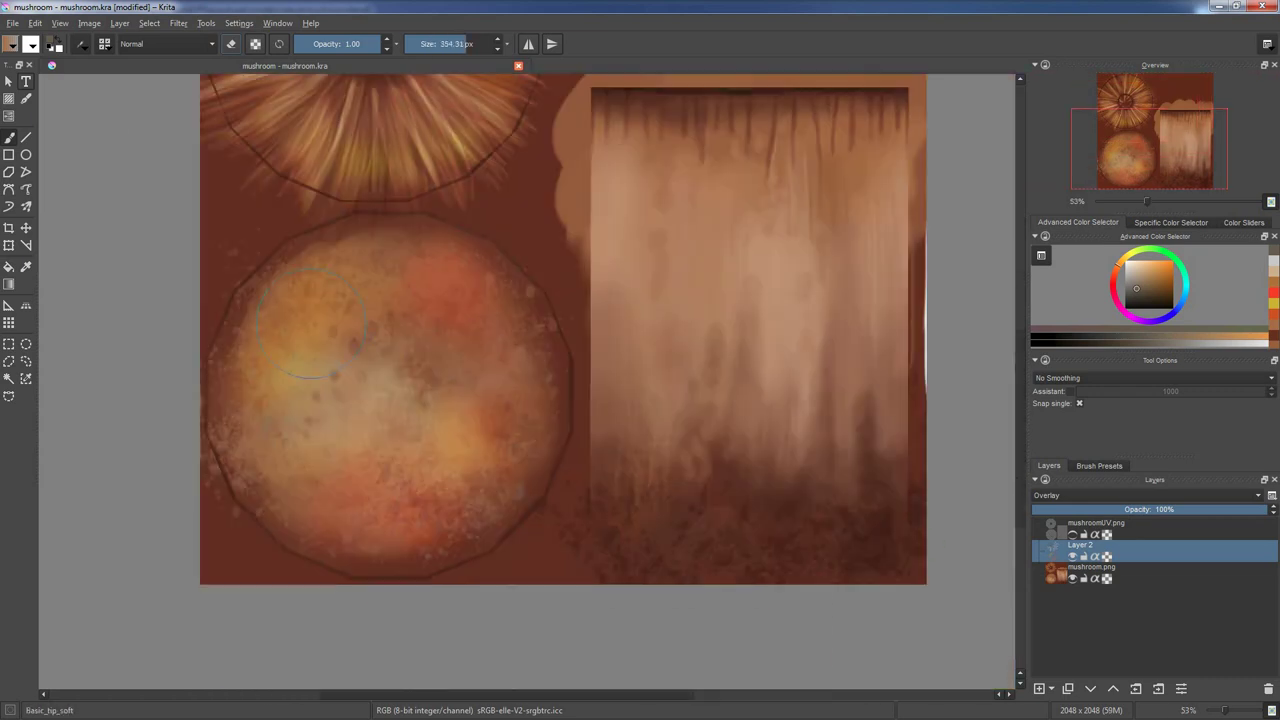
{"action": "left_click_drag", "start_coordinate": [320, 330], "coordinate": [320, 325], "text": "shift"}
{"action": "scroll", "coordinate": [476, 416], "scroll_direction": "up", "scroll_amount": 3}
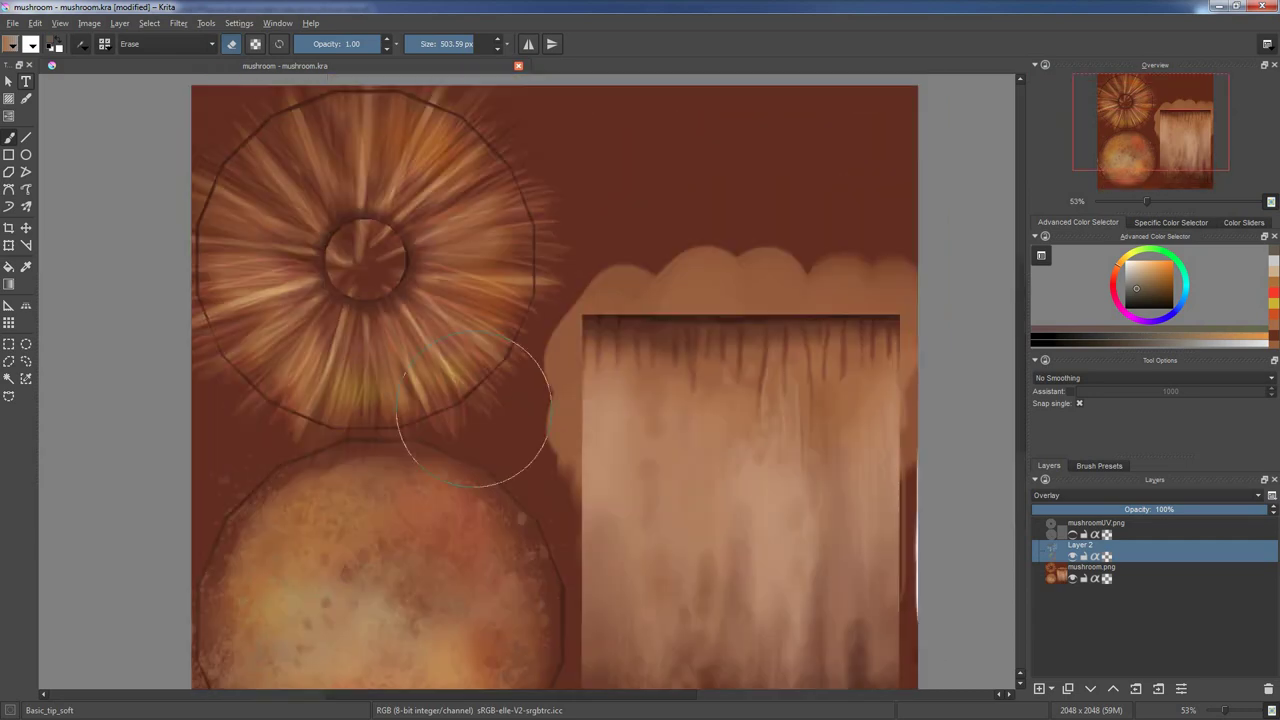
{"action": "middle_click_drag", "start_coordinate": [368, 240], "coordinate": [368, 200], "text": "ctrl"}
{"action": "right_click", "coordinate": [314, 314]}
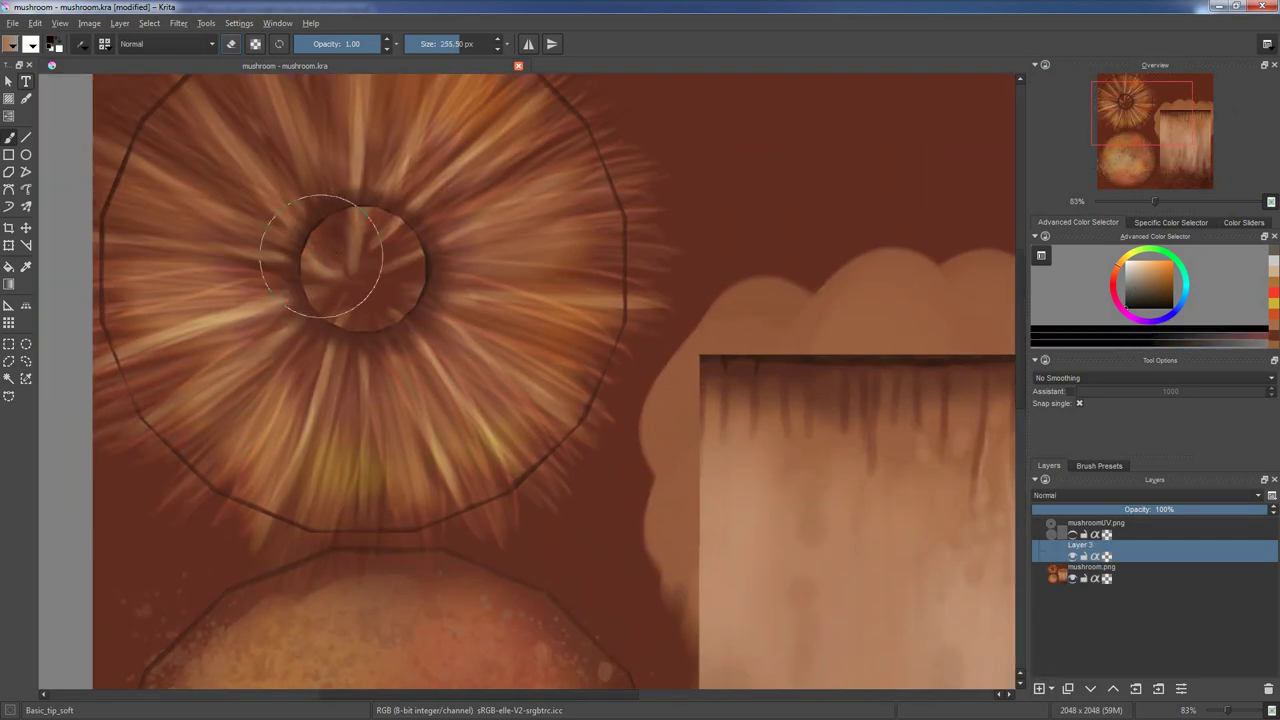
- Shade the gill circle's centre and the stem's top edge darker with a broad brush
{"action": "left_click_drag", "start_coordinate": [343, 257], "coordinate": [362, 268], "text": "shift"}
{"action": "middle_click_drag", "start_coordinate": [362, 268], "coordinate": [134, 178]}
{"action": "mouse_move", "coordinate": [600, 229]}
{"action": "left_mouse_down", "text": "shift"}
{"action": "mouse_move", "coordinate": [549, 229]}
{"action": "mouse_move", "coordinate": [594, 271]}
{"action": "mouse_move", "coordinate": [790, 260]}
{"action": "left_mouse_up", "text": "shift"}
{"action": "left_click_drag", "start_coordinate": [471, 243], "coordinate": [430, 243], "text": "shift"}
{"action": "middle_click_drag", "start_coordinate": [466, 243], "coordinate": [735, 209]}
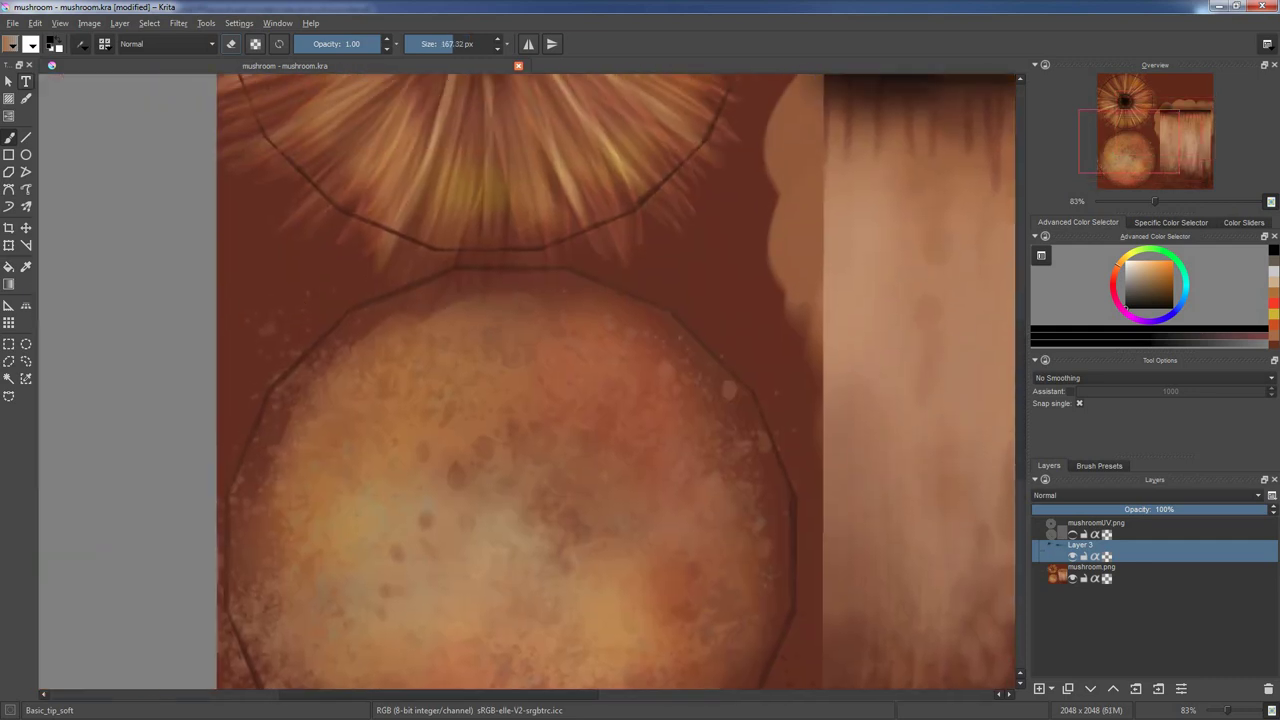
- Blend the cap with the Basic_mix brush and merge the layer down into mushroom.png
{"action": "middle_click_drag", "start_coordinate": [366, 281], "coordinate": [314, 286]}
{"action": "right_click", "coordinate": [314, 286]}
{"action": "left_click", "coordinate": [294, 256]}
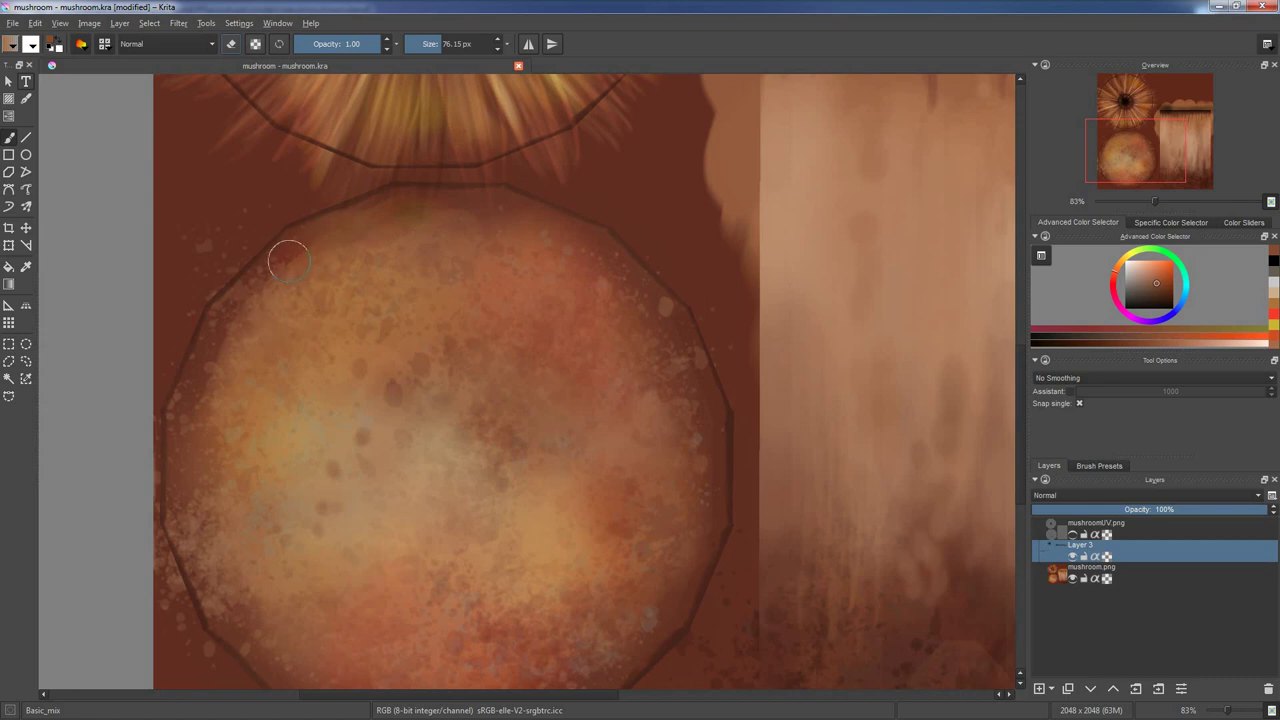
{"action": "key", "text": "ctrl+e"}
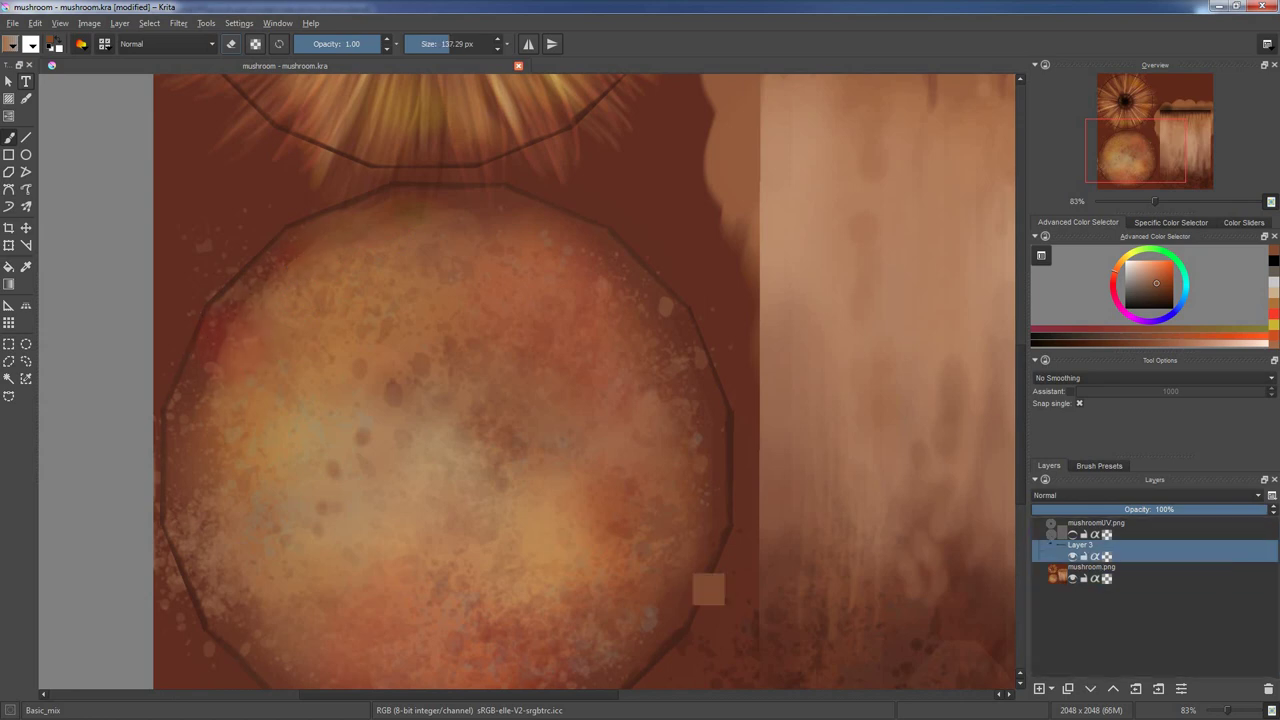
- Switch to a small default round brush, sample the canvas brown, and size it to about 23 px
{"action": "middle_click_drag", "start_coordinate": [288, 270], "coordinate": [296, 282]}
{"action": "middle_click_drag", "start_coordinate": [226, 348], "coordinate": [194, 331]}
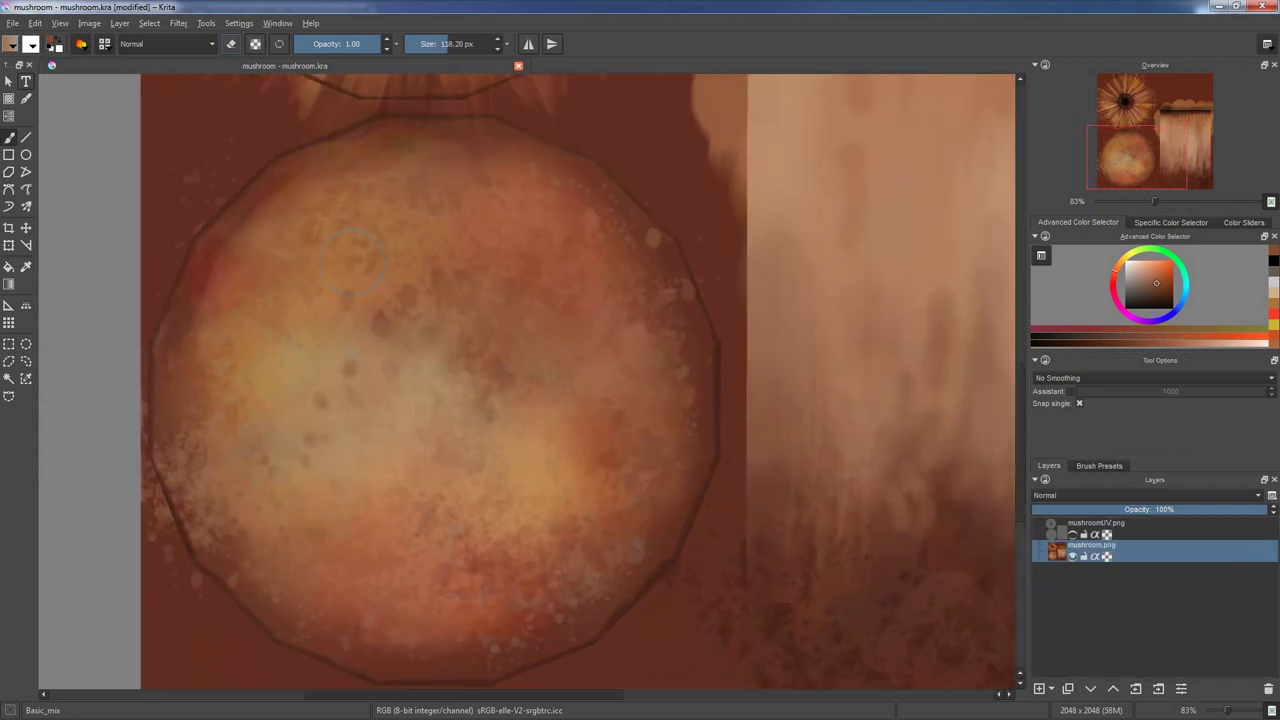
{"action": "scroll", "coordinate": [245, 329], "scroll_direction": "down", "scroll_amount": 2}
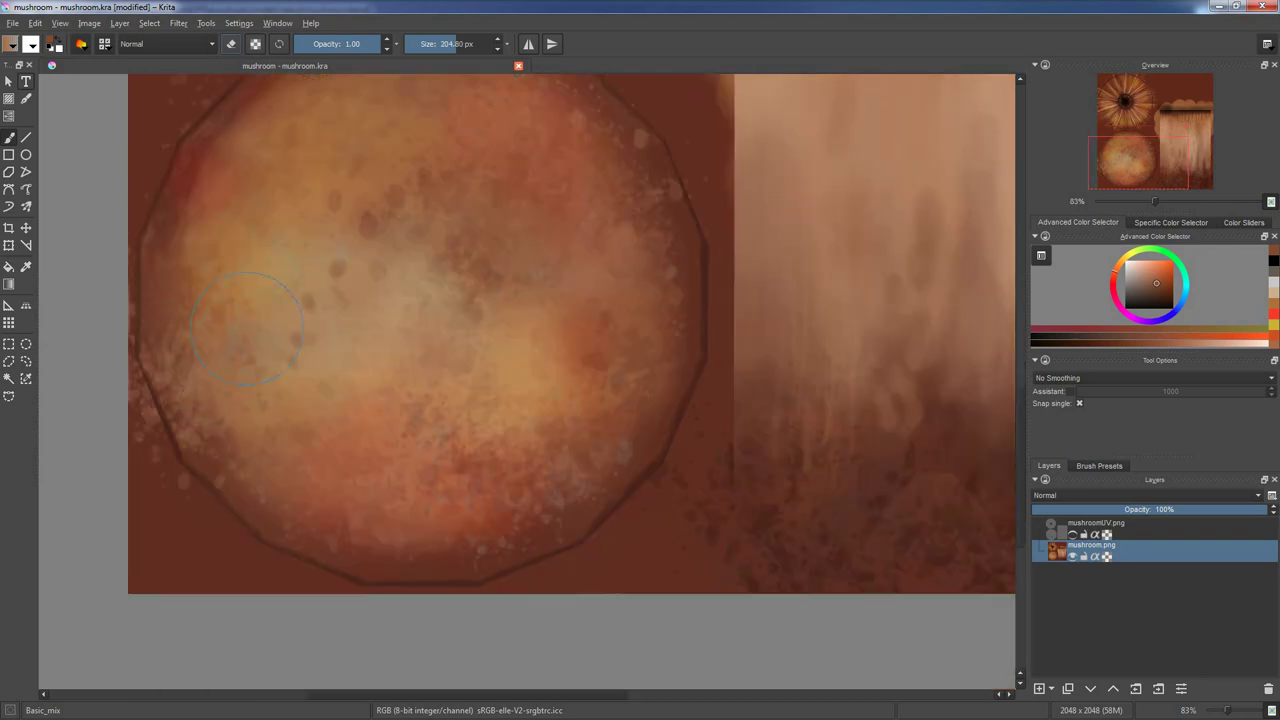
{"action": "scroll", "coordinate": [600, 335], "scroll_direction": "down", "scroll_amount": 2}
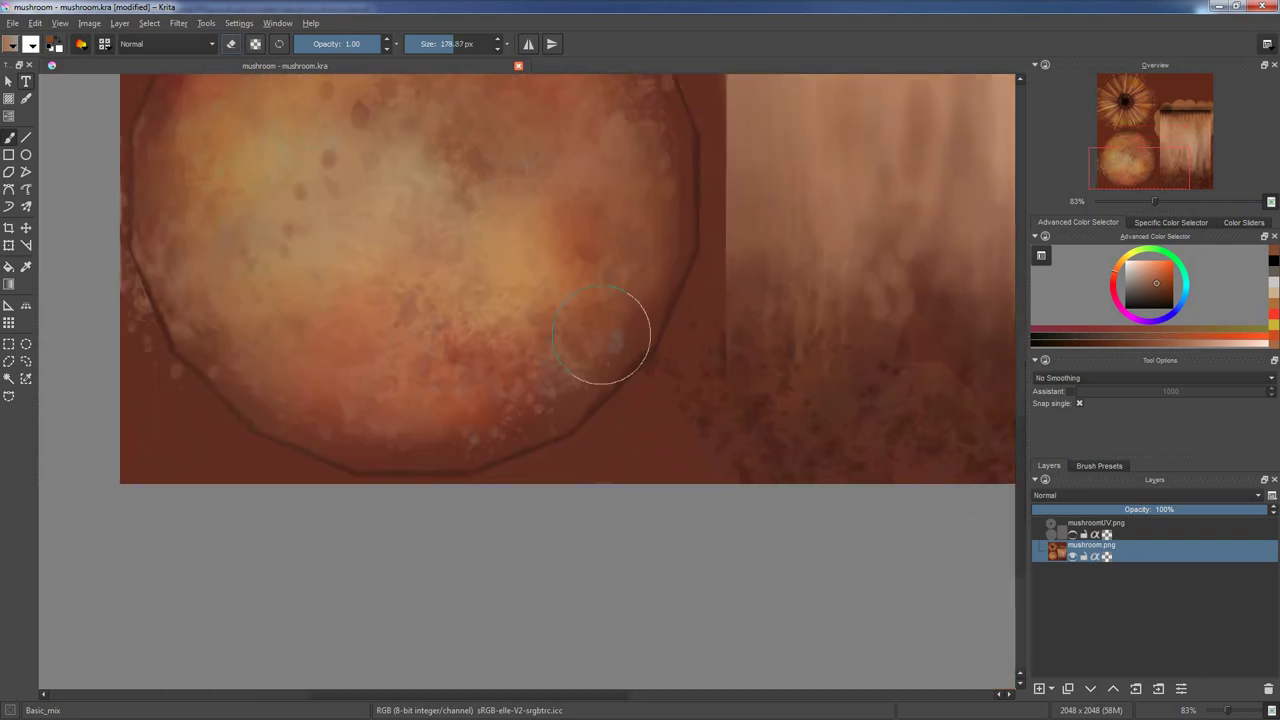
{"action": "right_click", "coordinate": [430, 375]}
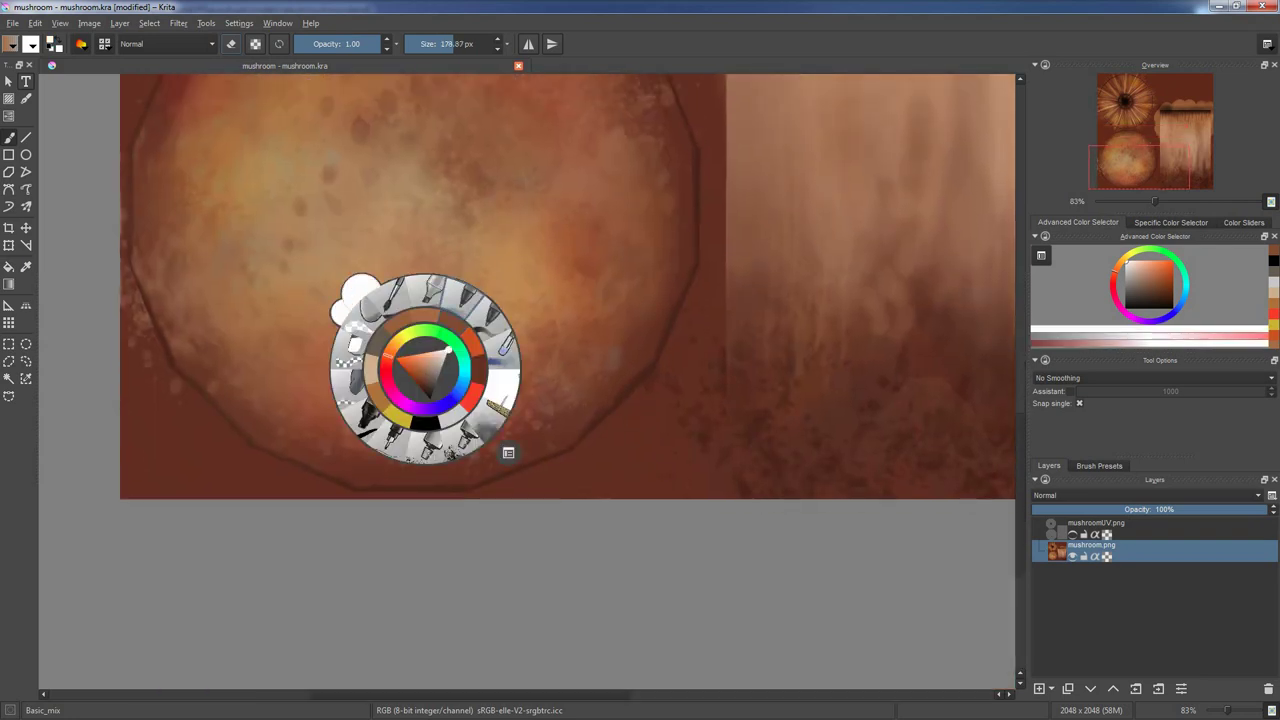
{"action": "left_click", "coordinate": [380, 263]}
{"action": "left_click", "coordinate": [380, 263], "text": "ctrl"}
{"action": "left_click_drag", "start_coordinate": [380, 263], "coordinate": [230, 315], "text": "shift"}
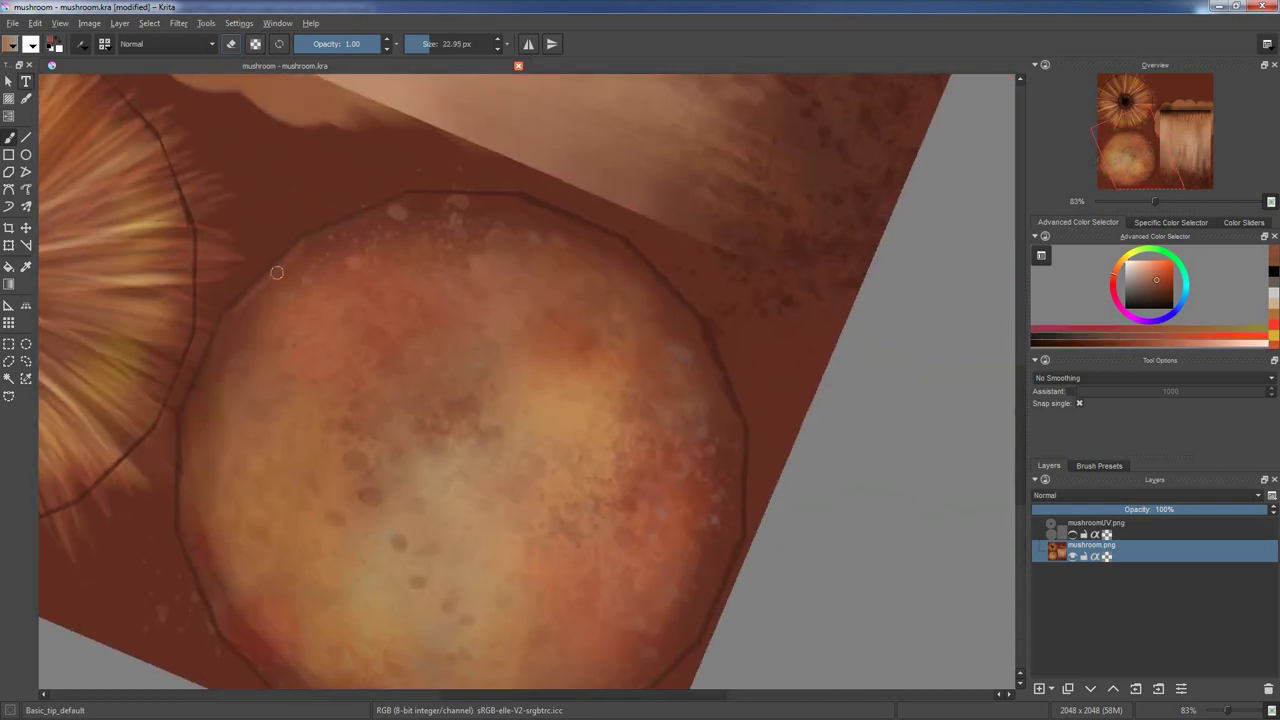
- Sample the background brown from the canvas and bring the whole gill circle into view
{"action": "left_click", "coordinate": [220, 306], "text": "ctrl"}
{"action": "left_click", "coordinate": [232, 295], "text": "ctrl"}
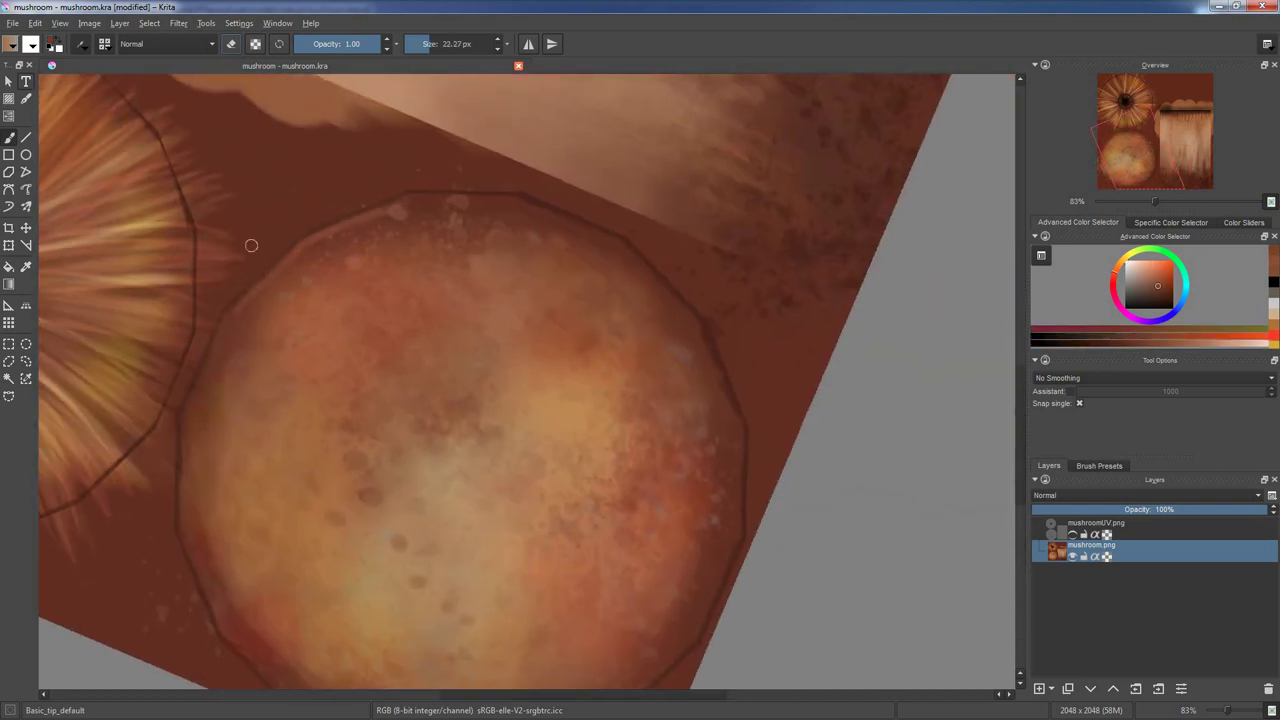
{"action": "left_click", "coordinate": [228, 302], "text": "ctrl"}
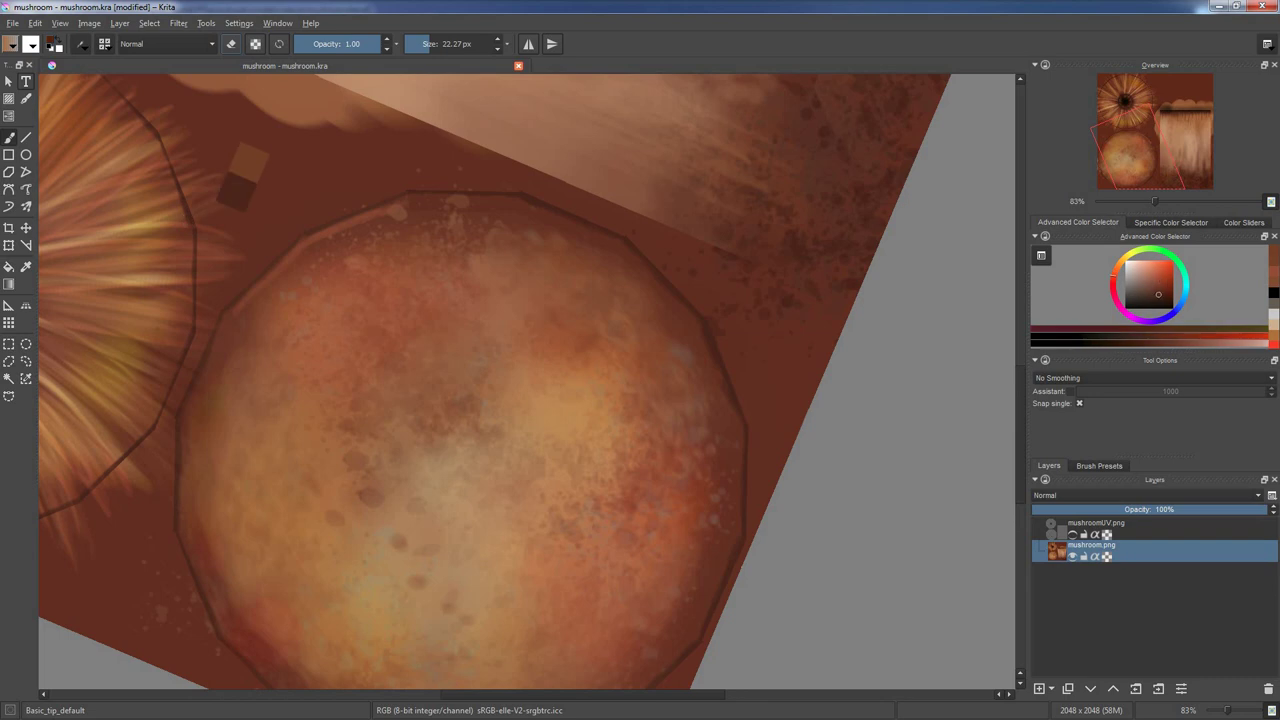
{"action": "mouse_move", "coordinate": [195, 285]}
{"action": "middle_mouse_down"}
{"action": "mouse_move", "coordinate": [461, 275]}
{"action": "mouse_move", "coordinate": [350, 300]}
{"action": "middle_mouse_up"}
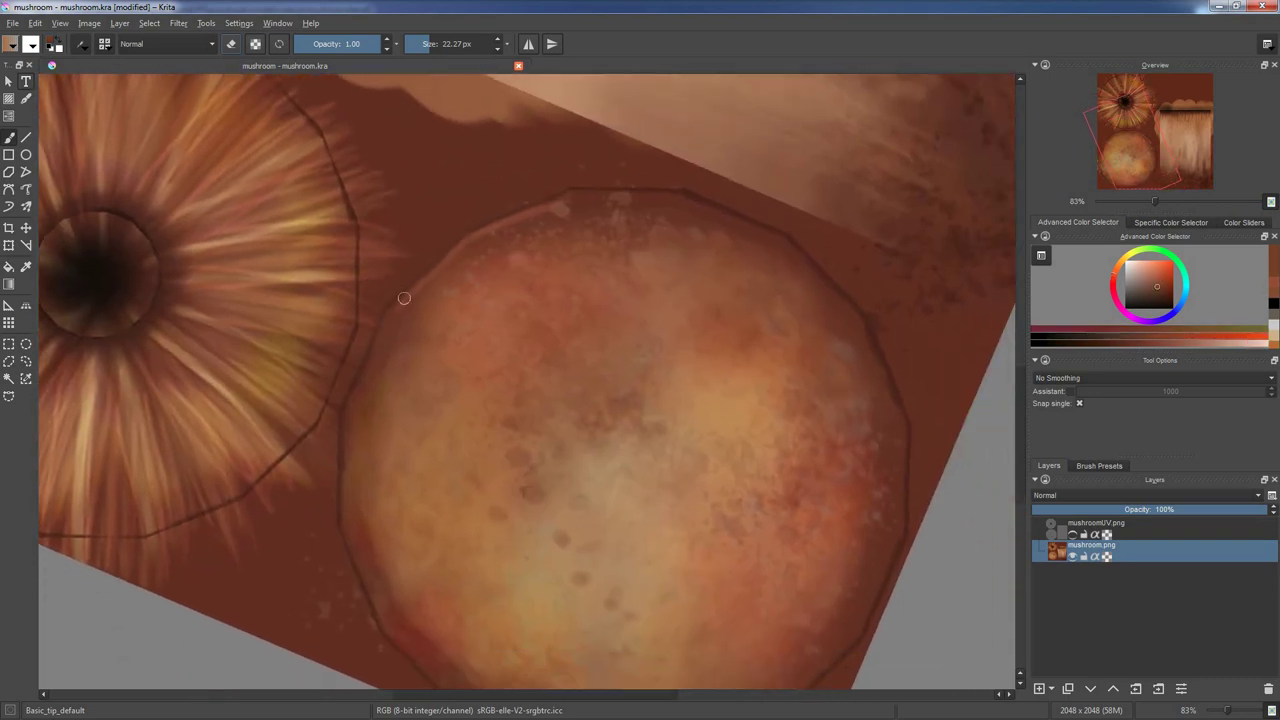
- Try a lighter 61 px stroke on the gills, undo it, and return to Basic_mix
{"action": "right_click", "coordinate": [229, 386]}
{"action": "left_click", "coordinate": [229, 386]}
{"action": "middle_click_drag", "start_coordinate": [229, 386], "coordinate": [283, 213]}
{"action": "left_click_drag", "start_coordinate": [283, 213], "coordinate": [330, 213], "text": "shift"}
{"action": "key", "text": "ctrl+z"}
{"action": "key", "text": "slash"}
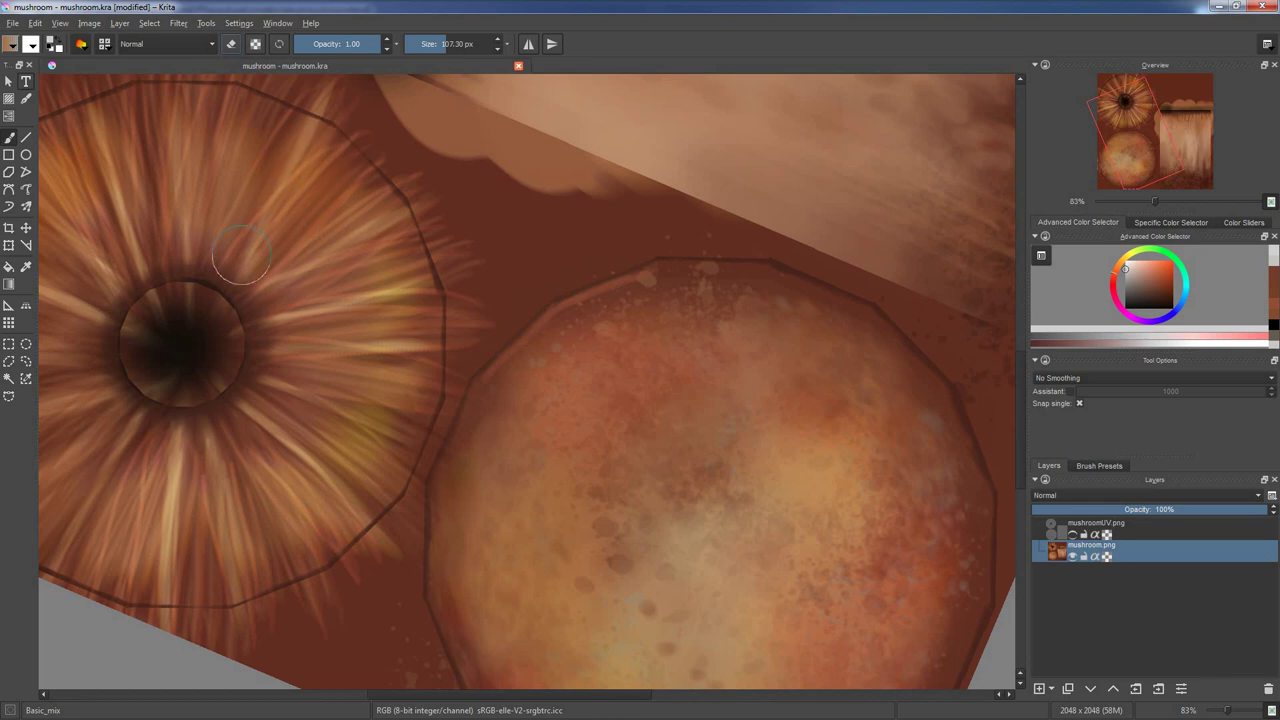
- Add a new layer and splatter dark dots across the gills with the splatter brush
{"action": "middle_click_drag", "start_coordinate": [355, 458], "coordinate": [450, 353]}
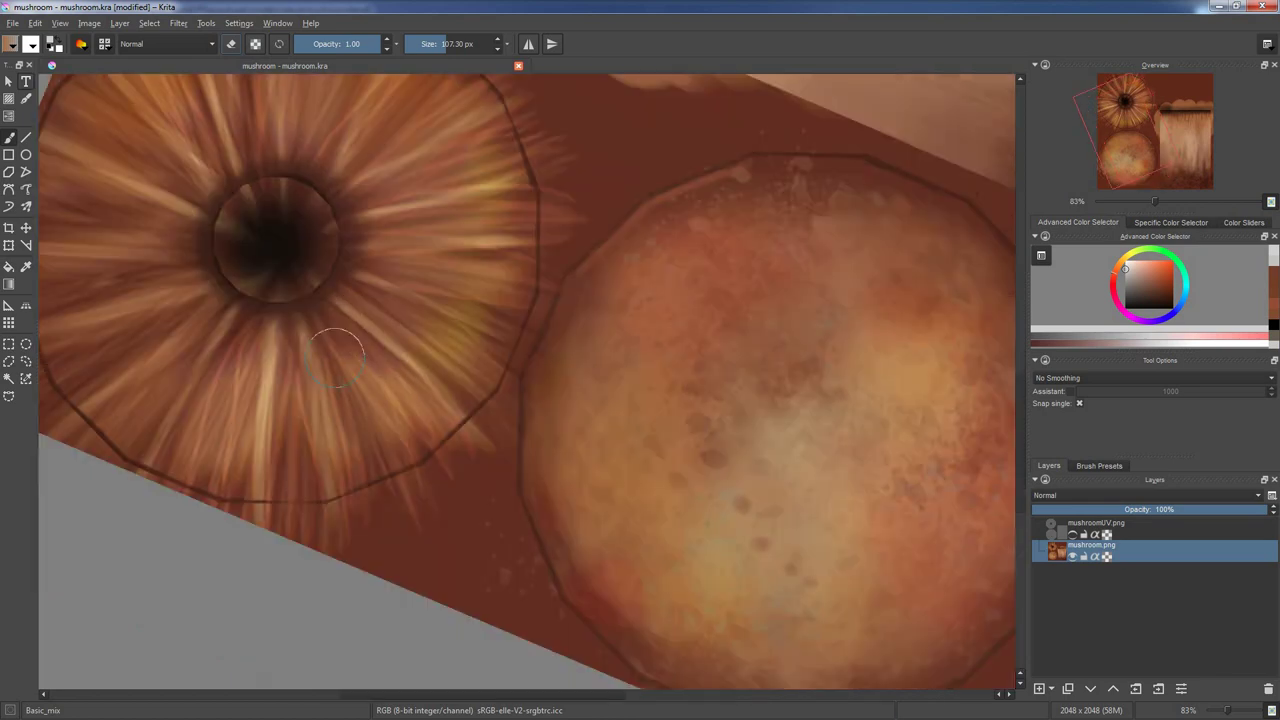
{"action": "mouse_move", "coordinate": [225, 330]}
{"action": "middle_mouse_down"}
{"action": "mouse_move", "coordinate": [257, 343]}
{"action": "mouse_move", "coordinate": [244, 368]}
{"action": "middle_mouse_up"}
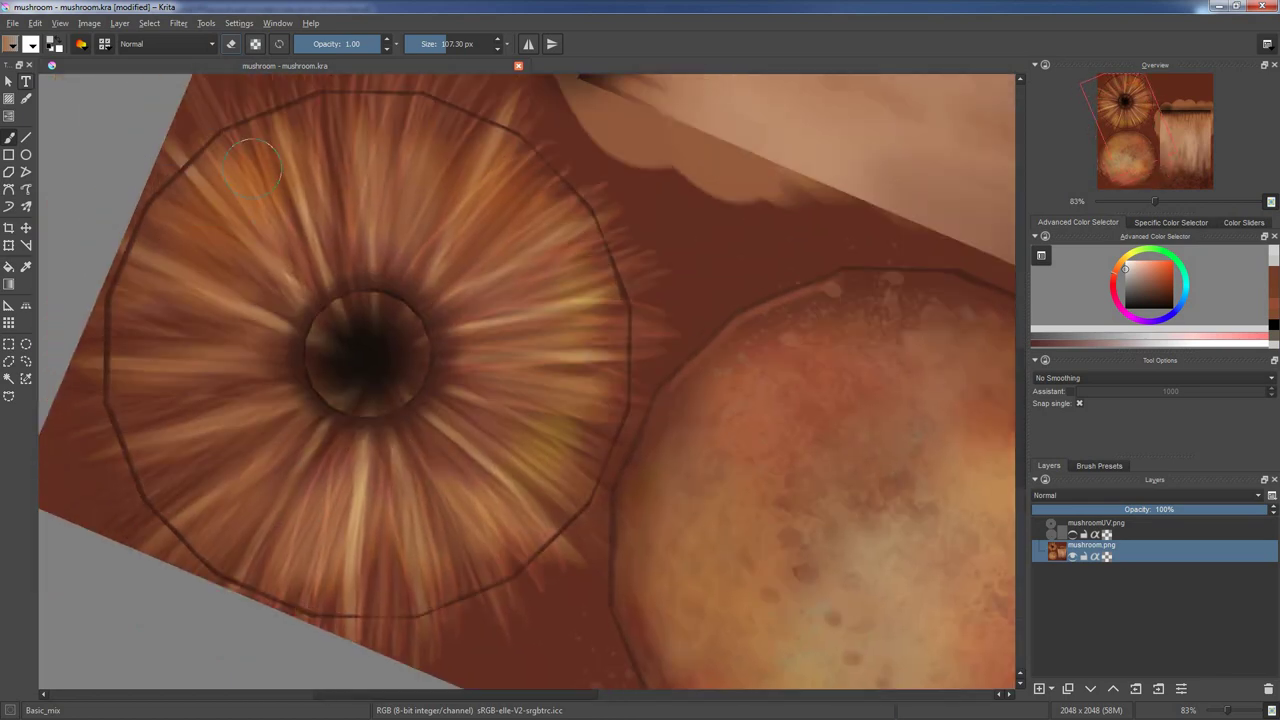
{"action": "middle_click_drag", "start_coordinate": [390, 270], "coordinate": [502, 262], "text": "shift"}
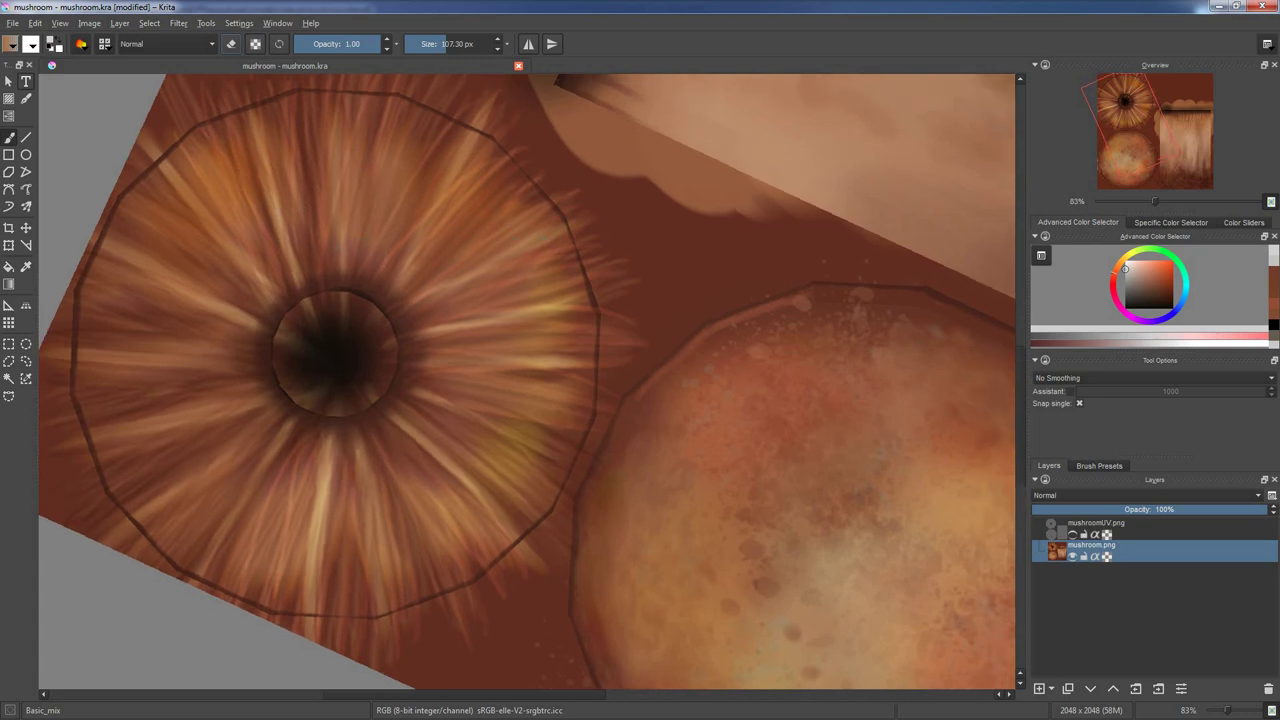
{"action": "key", "text": "Insert"}
{"action": "right_click", "coordinate": [314, 343]}
{"action": "left_click", "coordinate": [250, 330]}
{"action": "mouse_move", "coordinate": [205, 510]}
{"action": "middle_mouse_down"}
{"action": "mouse_move", "coordinate": [205, 425]}
{"action": "mouse_move", "coordinate": [543, 257]}
{"action": "middle_mouse_up"}
{"action": "left_click_drag", "start_coordinate": [543, 257], "coordinate": [557, 430]}
- Dab orange Sponge_texture shading, about 222 px, onto the gill disc
{"action": "right_click", "coordinate": [386, 429]}
{"action": "left_click", "coordinate": [318, 361]}
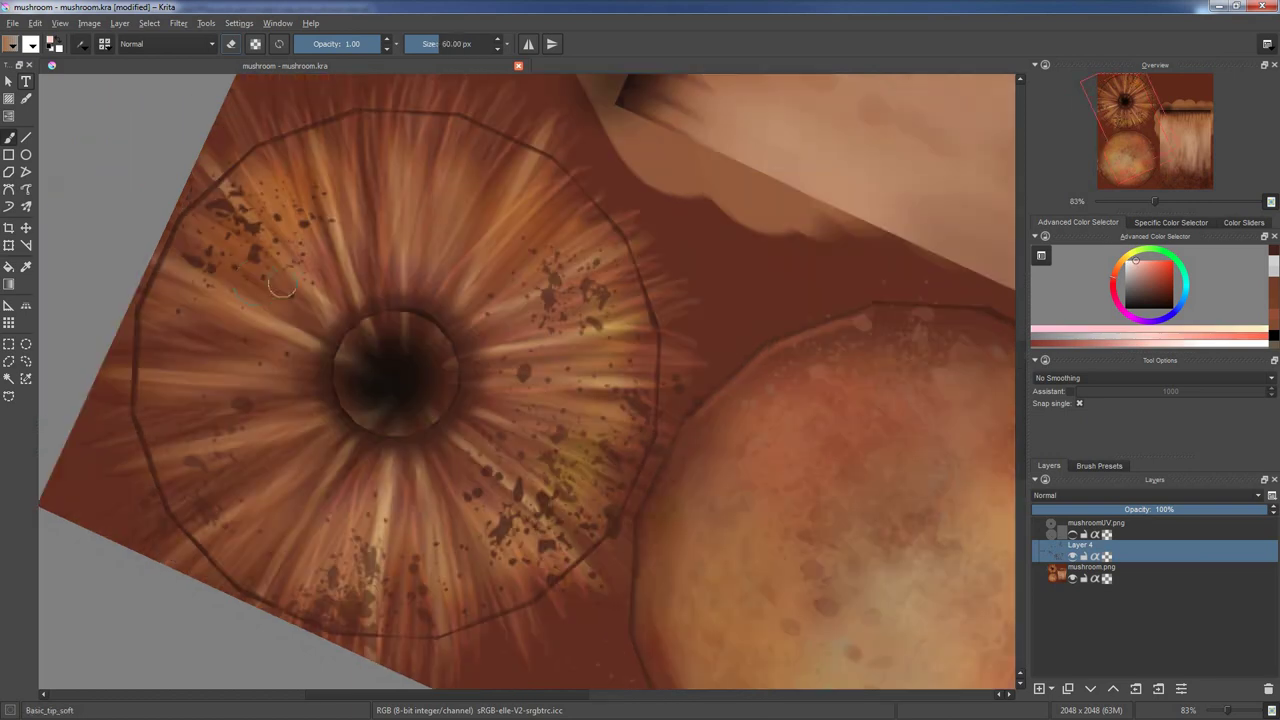
{"action": "middle_click_drag", "start_coordinate": [252, 437], "coordinate": [207, 357]}
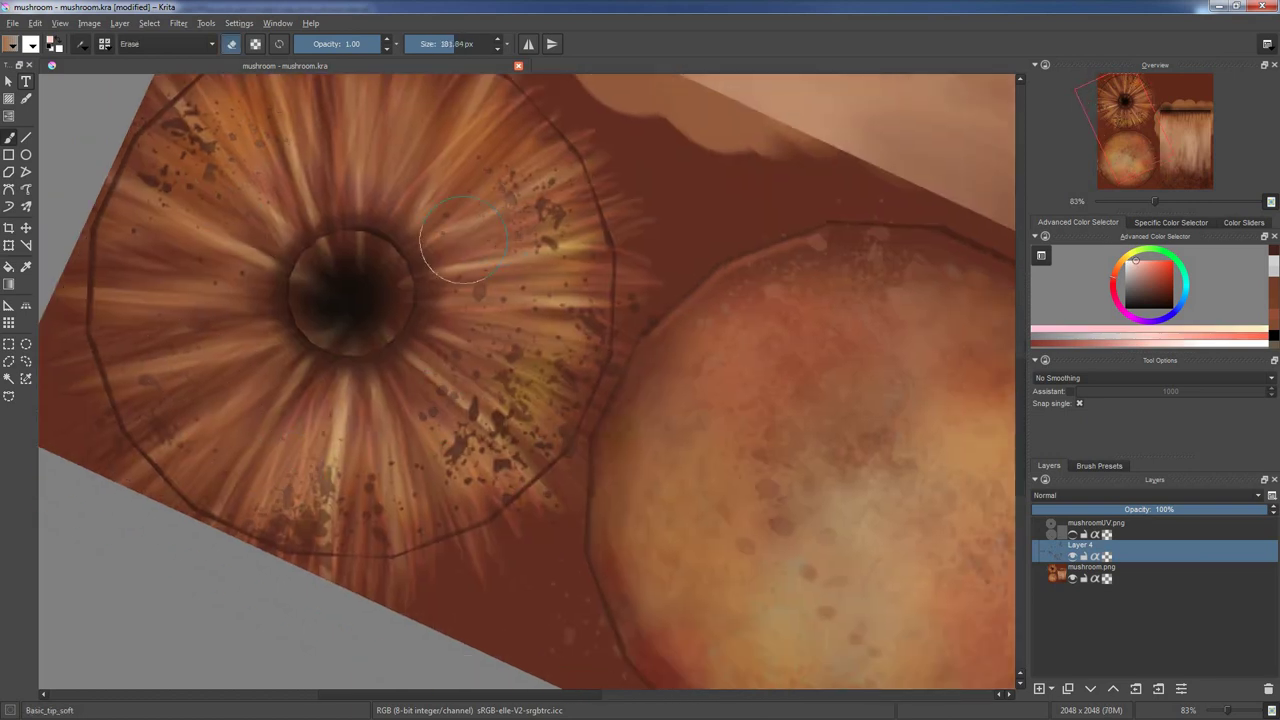
{"action": "middle_click_drag", "start_coordinate": [233, 246], "coordinate": [257, 286]}
{"action": "right_click", "coordinate": [257, 286]}
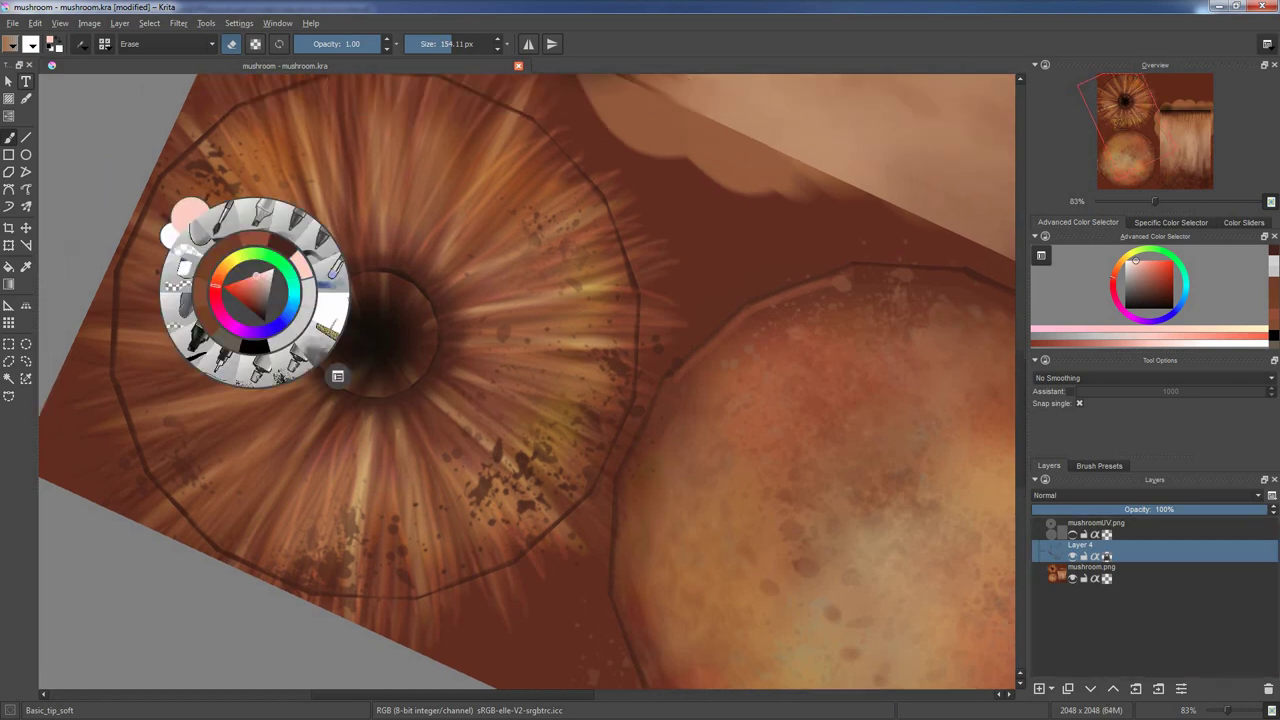
{"action": "left_click", "coordinate": [190, 212]}
{"action": "left_click_drag", "start_coordinate": [570, 500], "coordinate": [430, 320], "text": "shift"}
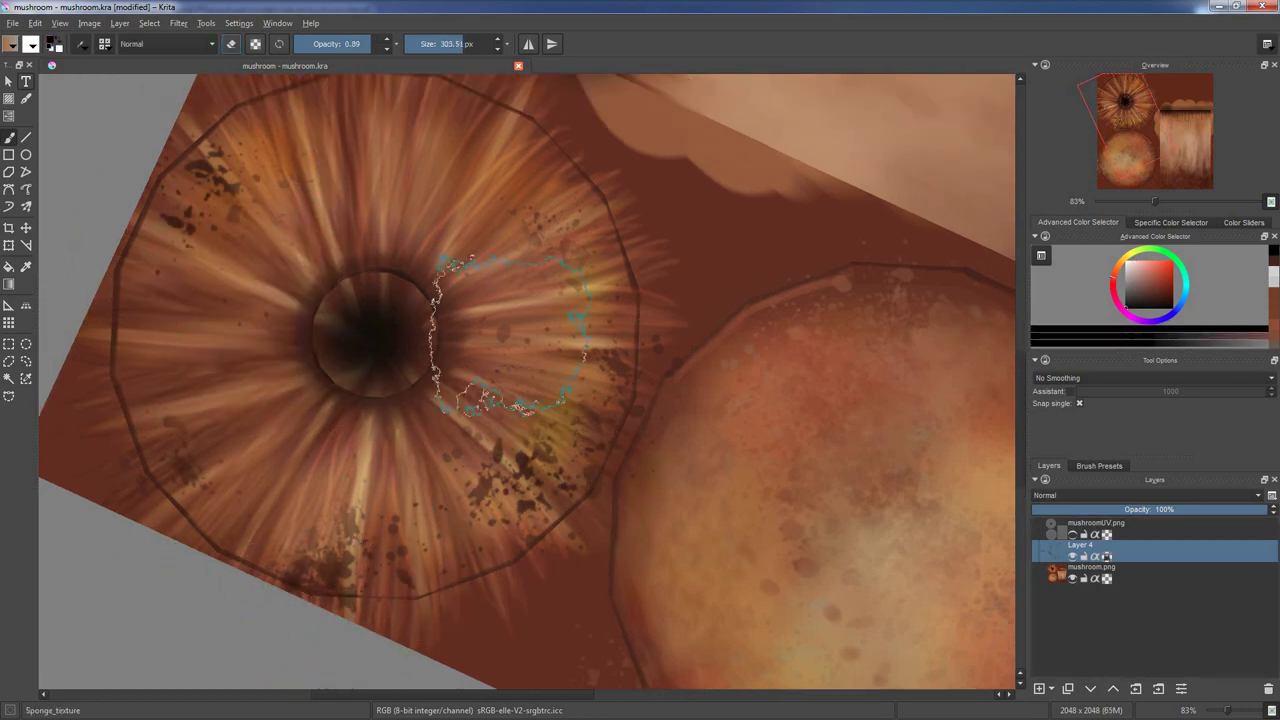
{"action": "left_click", "coordinate": [546, 250], "text": "ctrl"}
{"action": "mouse_move", "coordinate": [204, 448]}
{"action": "middle_mouse_down"}
{"action": "mouse_move", "coordinate": [222, 440]}
{"action": "mouse_move", "coordinate": [229, 400]}
{"action": "middle_mouse_up"}
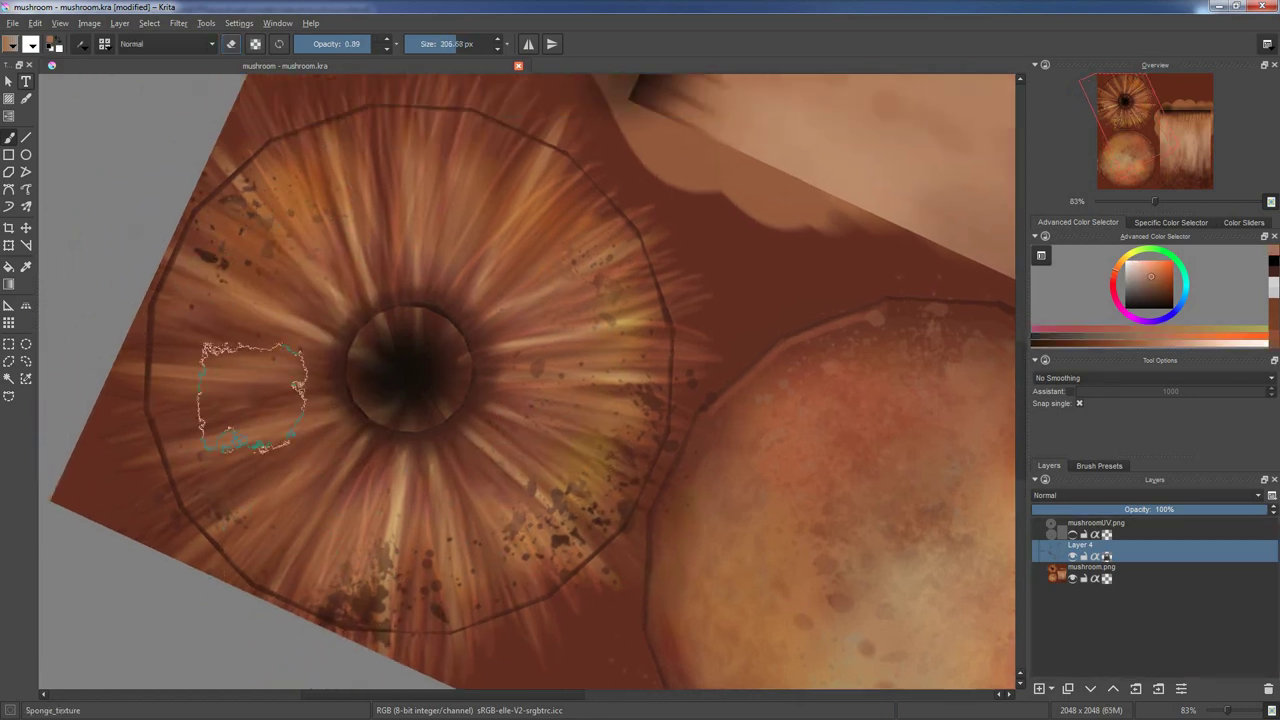
{"action": "scroll", "coordinate": [400, 357], "scroll_direction": "down", "scroll_amount": 5}
{"action": "scroll", "coordinate": [377, 330], "scroll_direction": "up", "scroll_amount": 3}
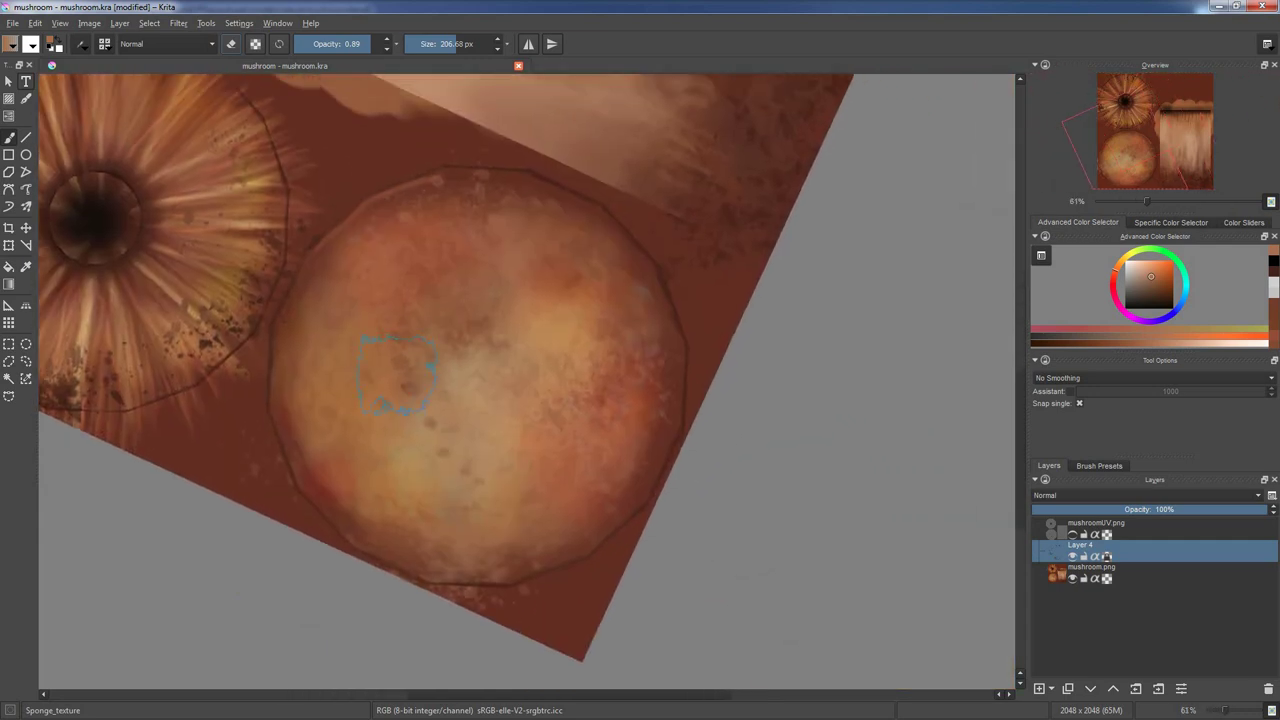
- Sponge darker red shading over the round cap disc with a roughly 573-717 px brush
{"action": "middle_click_drag", "start_coordinate": [377, 330], "coordinate": [290, 375]}
{"action": "left_click_drag", "start_coordinate": [470, 240], "coordinate": [580, 240], "text": "shift"}
{"action": "left_click_drag", "start_coordinate": [470, 240], "coordinate": [440, 240], "text": "shift"}
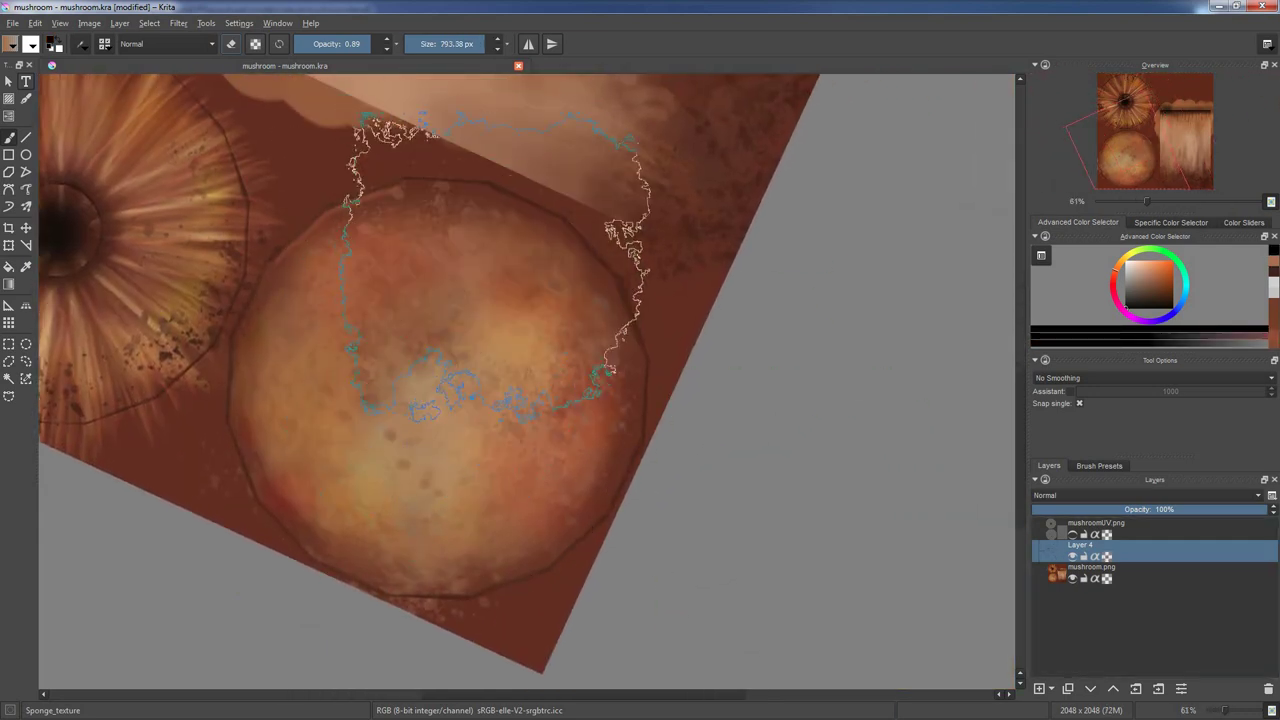
{"action": "middle_click_drag", "start_coordinate": [470, 240], "coordinate": [573, 420]}
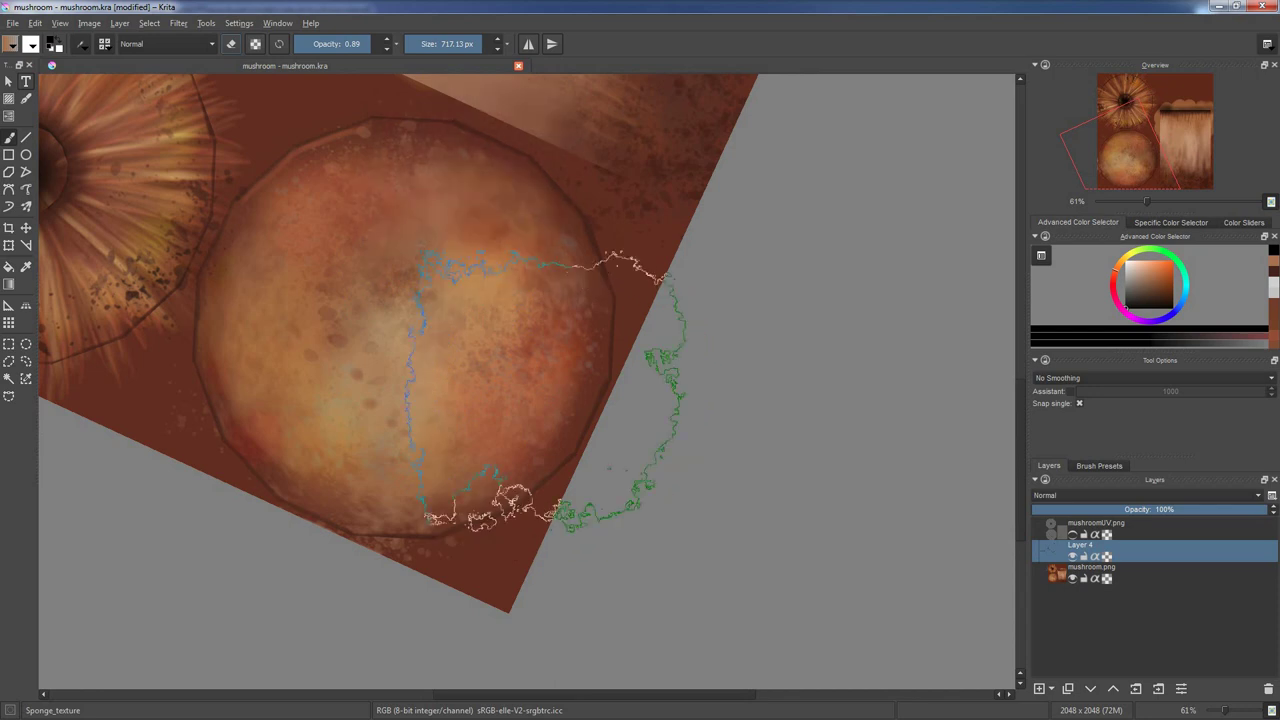
{"action": "right_click", "coordinate": [414, 366]}
{"action": "left_click", "coordinate": [412, 354]}
{"action": "right_click", "coordinate": [443, 334]}
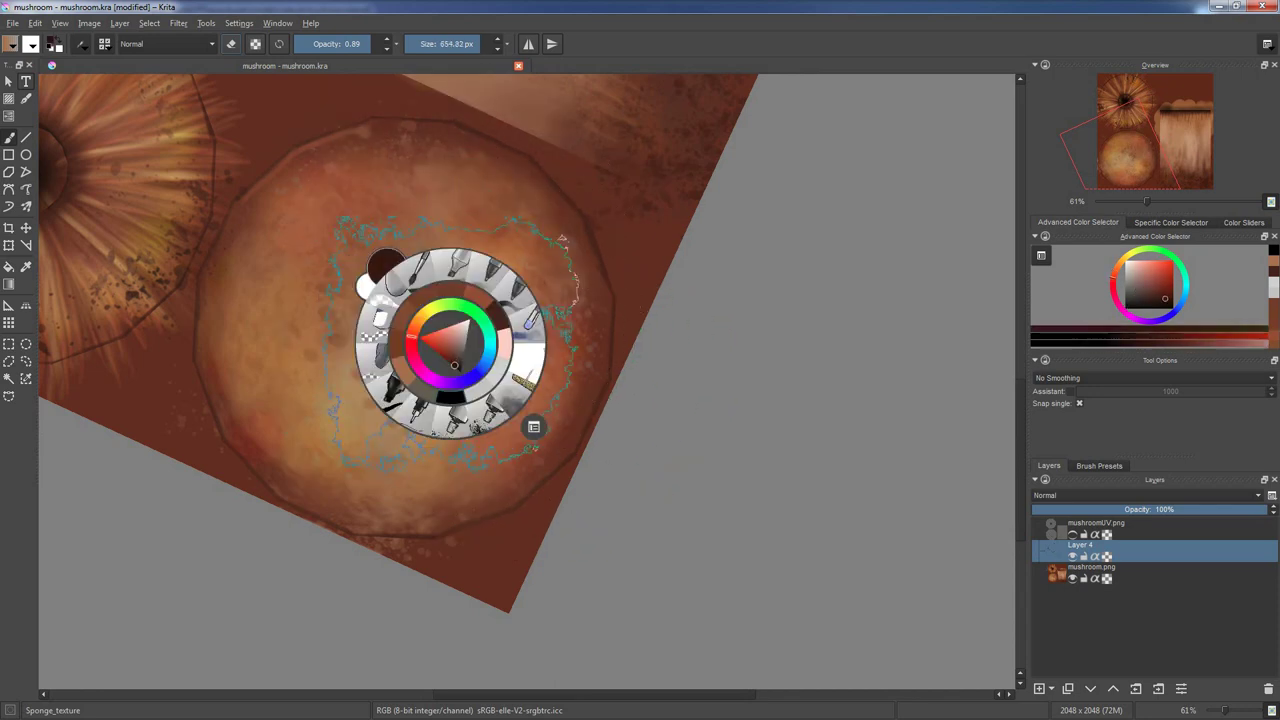
{"action": "left_click", "coordinate": [443, 334]}
{"action": "left_click_drag", "start_coordinate": [522, 535], "coordinate": [480, 535], "text": "shift"}
{"action": "middle_click_drag", "start_coordinate": [402, 577], "coordinate": [402, 535]}
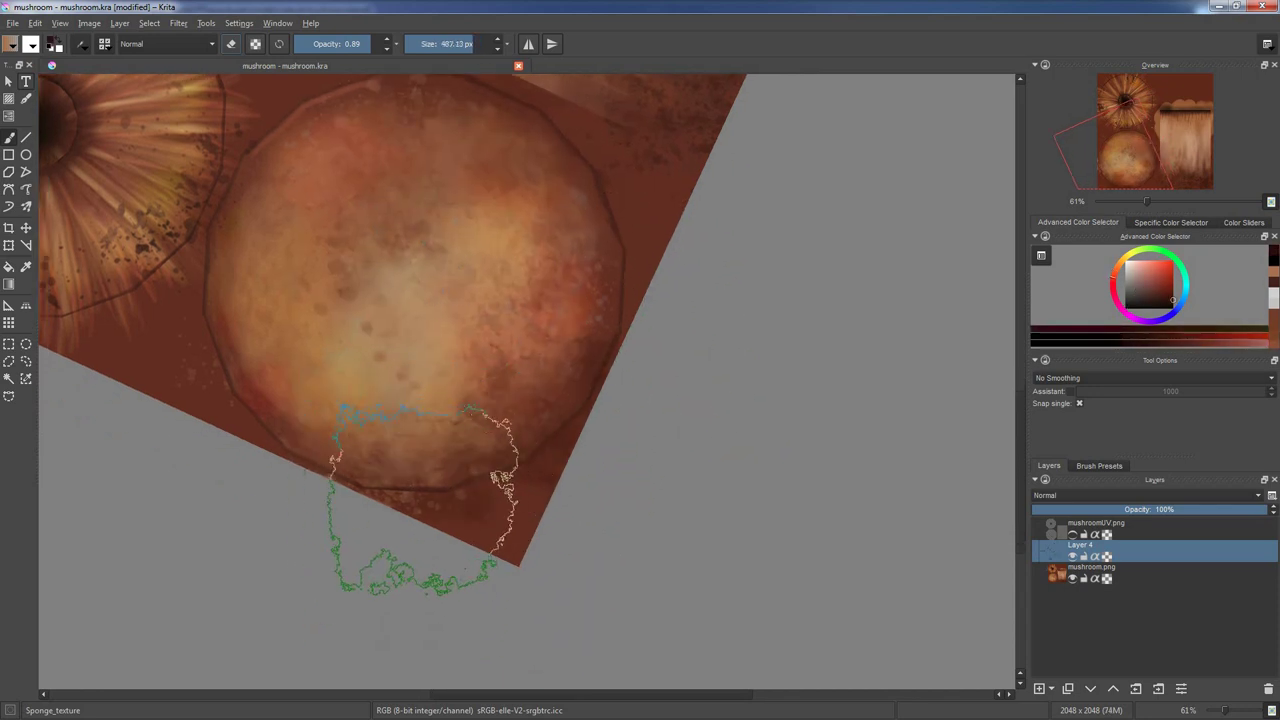
- Stamp dark Splat_texture spots along the cap disc's lower edge
{"action": "right_click", "coordinate": [443, 449]}
{"action": "left_click", "coordinate": [370, 380]}
{"action": "left_click", "coordinate": [330, 440]}
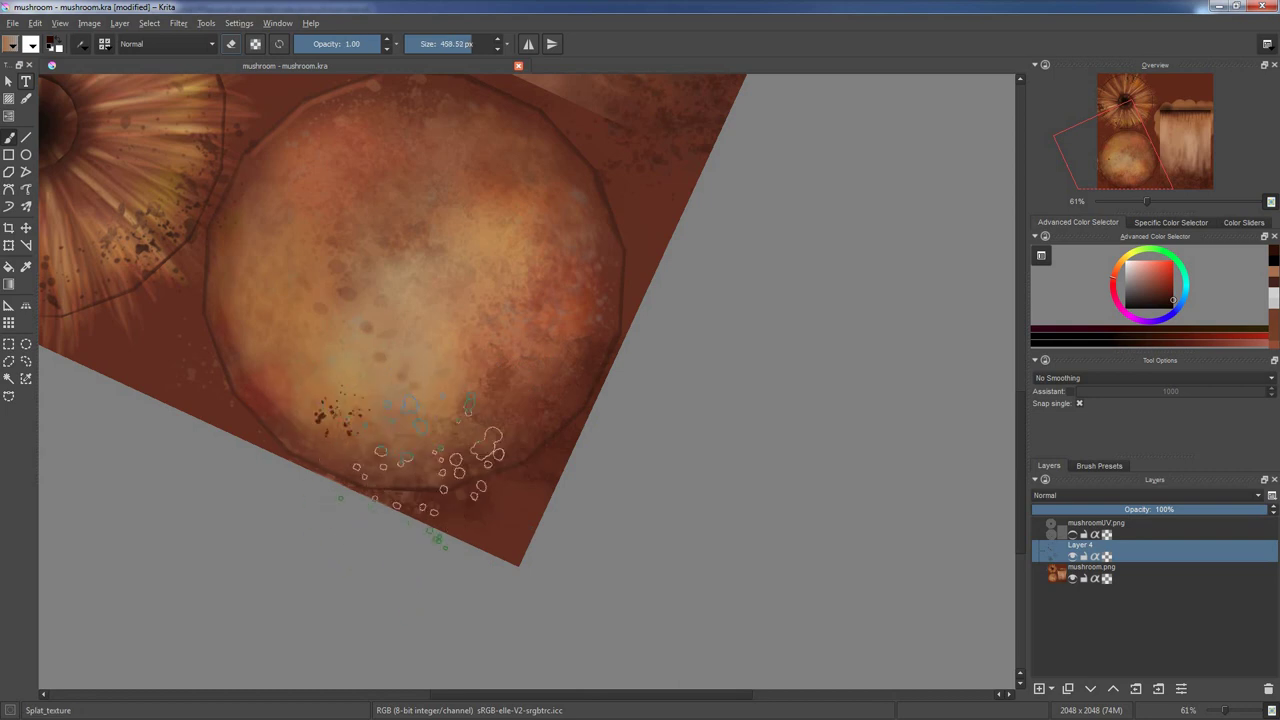
{"action": "left_click", "coordinate": [350, 400]}
{"action": "left_click", "coordinate": [320, 330]}
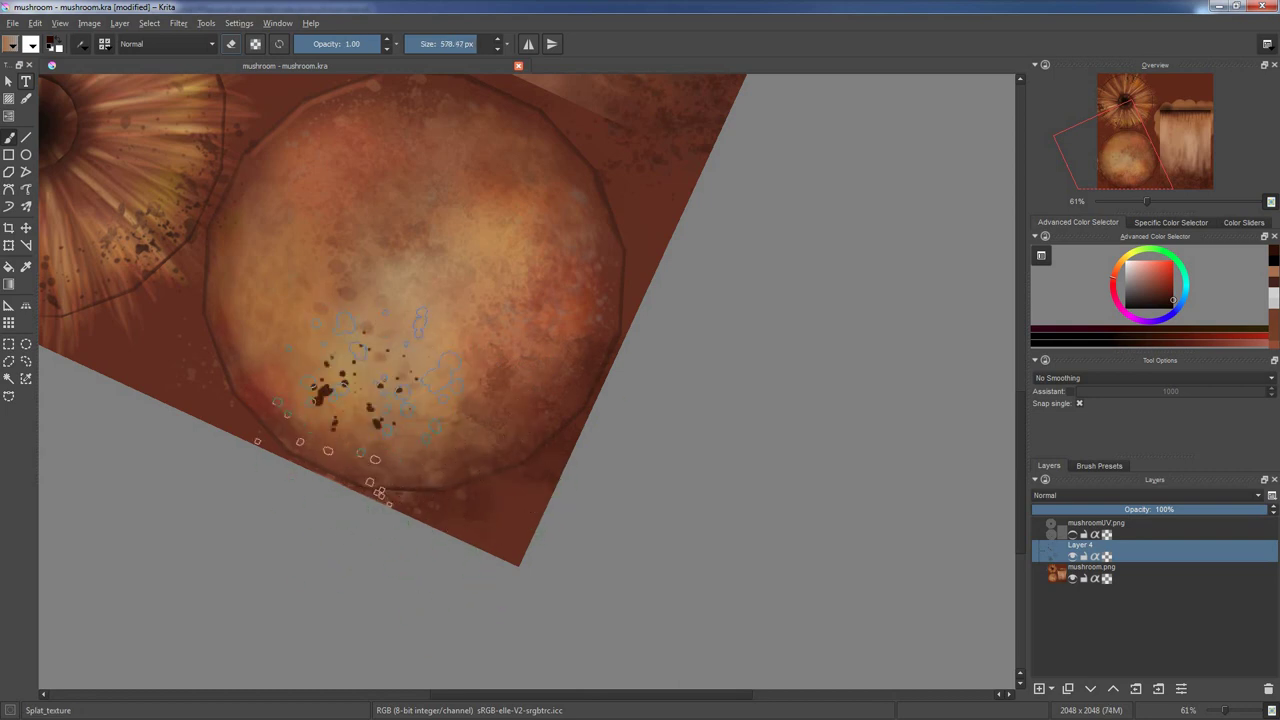
{"action": "middle_click_drag", "start_coordinate": [560, 315], "coordinate": [500, 350]}
{"action": "scroll", "coordinate": [600, 415], "scroll_direction": "down", "scroll_amount": 3}
- Splatter dark speckles onto the stem strip's end with 415 px and 267 px brushes
{"action": "scroll", "coordinate": [470, 450], "scroll_direction": "up", "scroll_amount": 1}
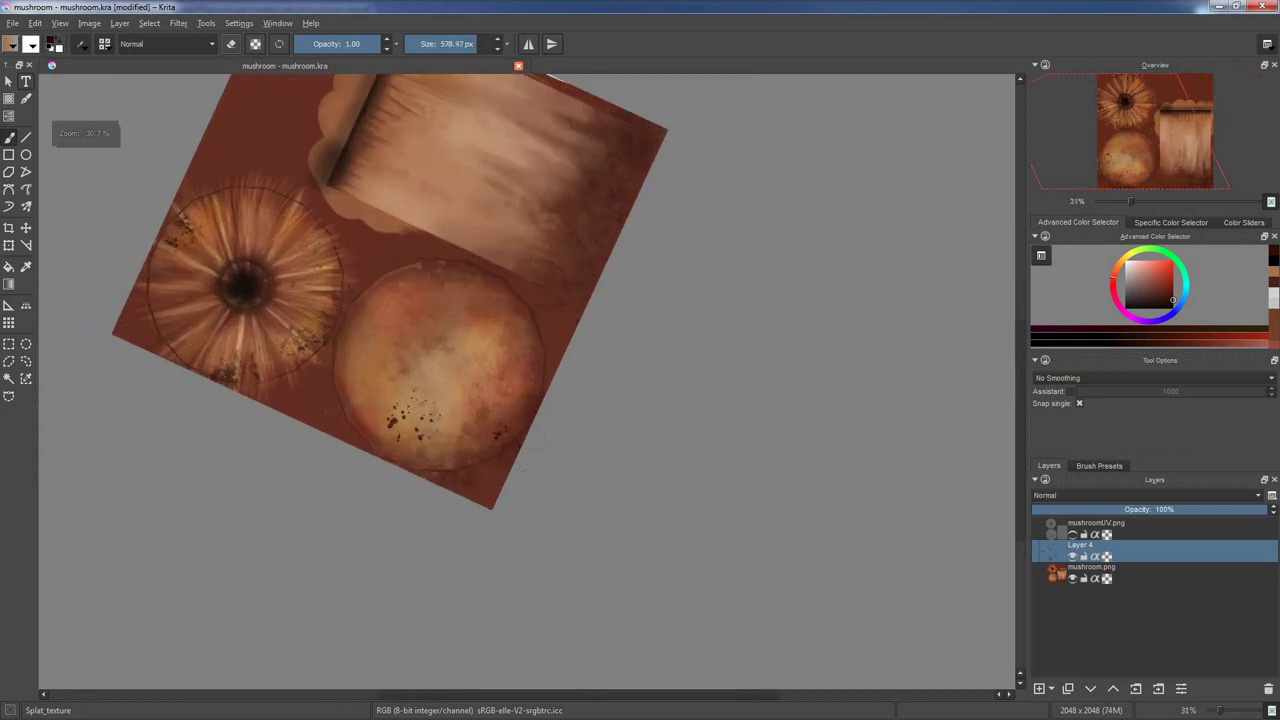
{"action": "scroll", "coordinate": [455, 465], "scroll_direction": "up", "scroll_amount": 2}
{"action": "scroll", "coordinate": [470, 445], "scroll_direction": "up", "scroll_amount": 1}
{"action": "middle_click_drag", "start_coordinate": [620, 175], "coordinate": [570, 315]}
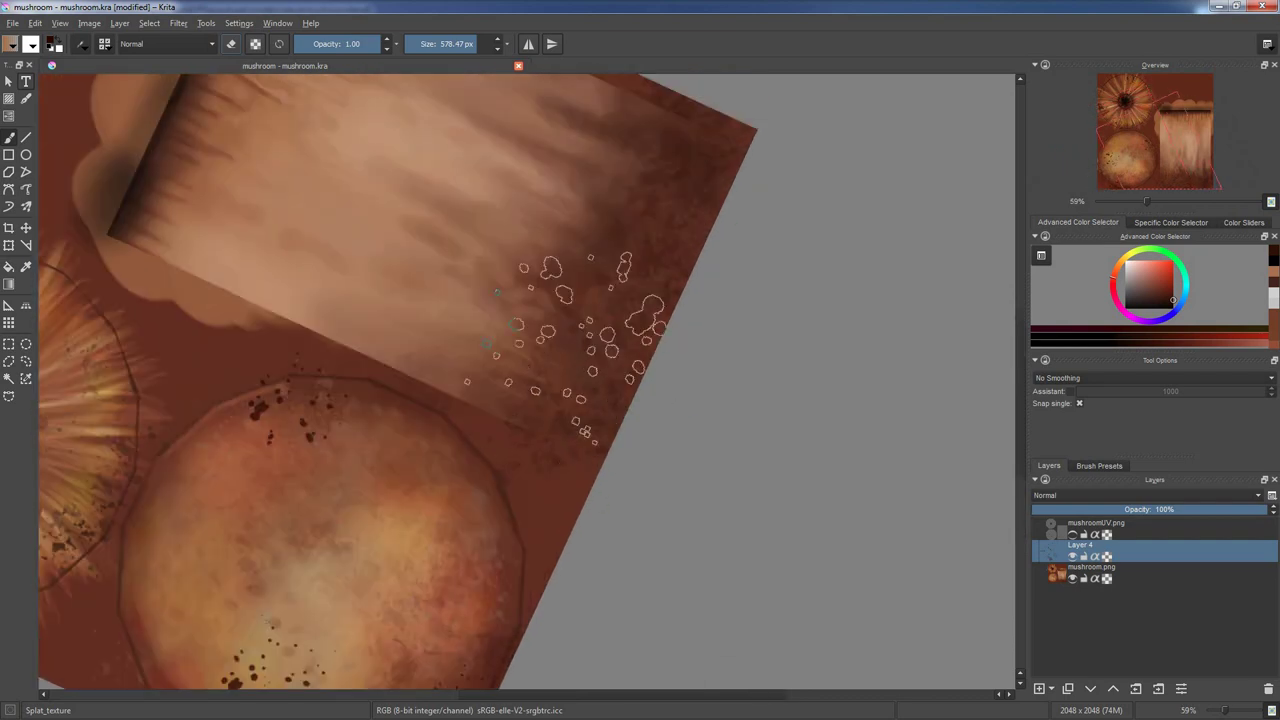
{"action": "left_click", "coordinate": [568, 320], "text": "ctrl"}
{"action": "left_click_drag", "start_coordinate": [615, 445], "coordinate": [514, 271], "text": "shift"}
{"action": "middle_click_drag", "start_coordinate": [557, 329], "coordinate": [537, 416]}
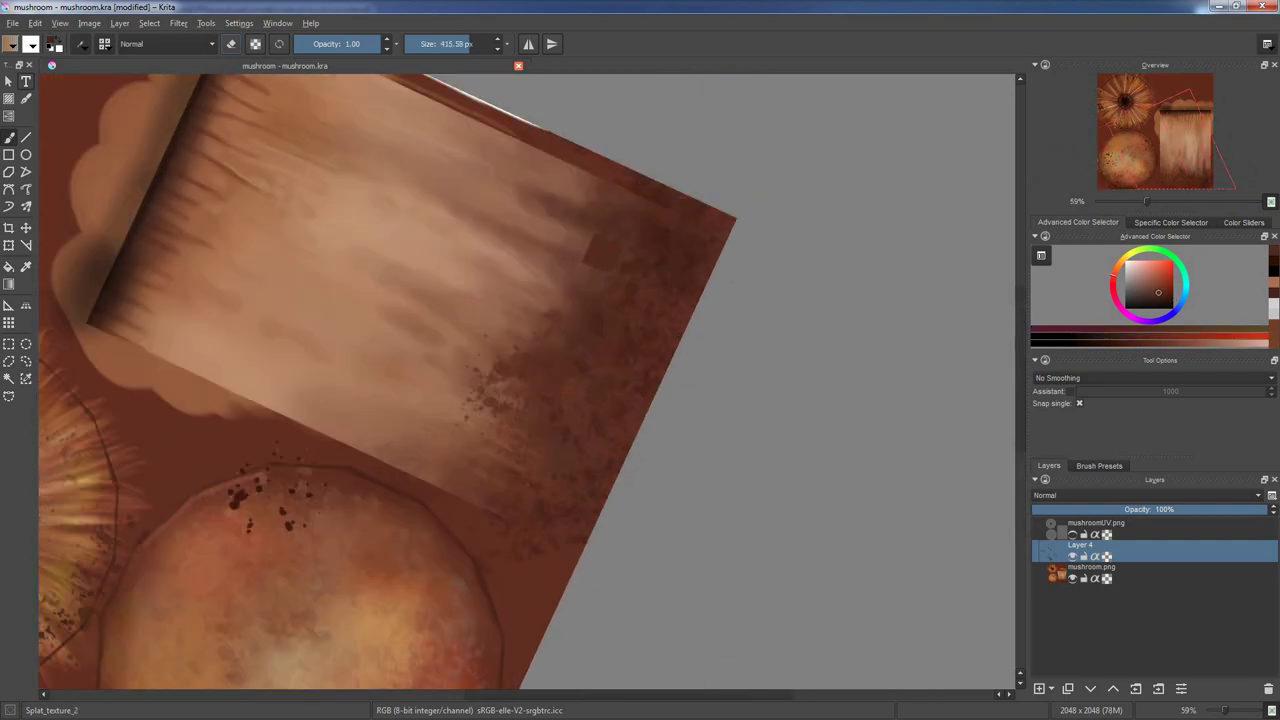
{"action": "left_click", "coordinate": [517, 236], "text": "ctrl"}
{"action": "left_click_drag", "start_coordinate": [517, 236], "coordinate": [470, 240], "text": "shift"}
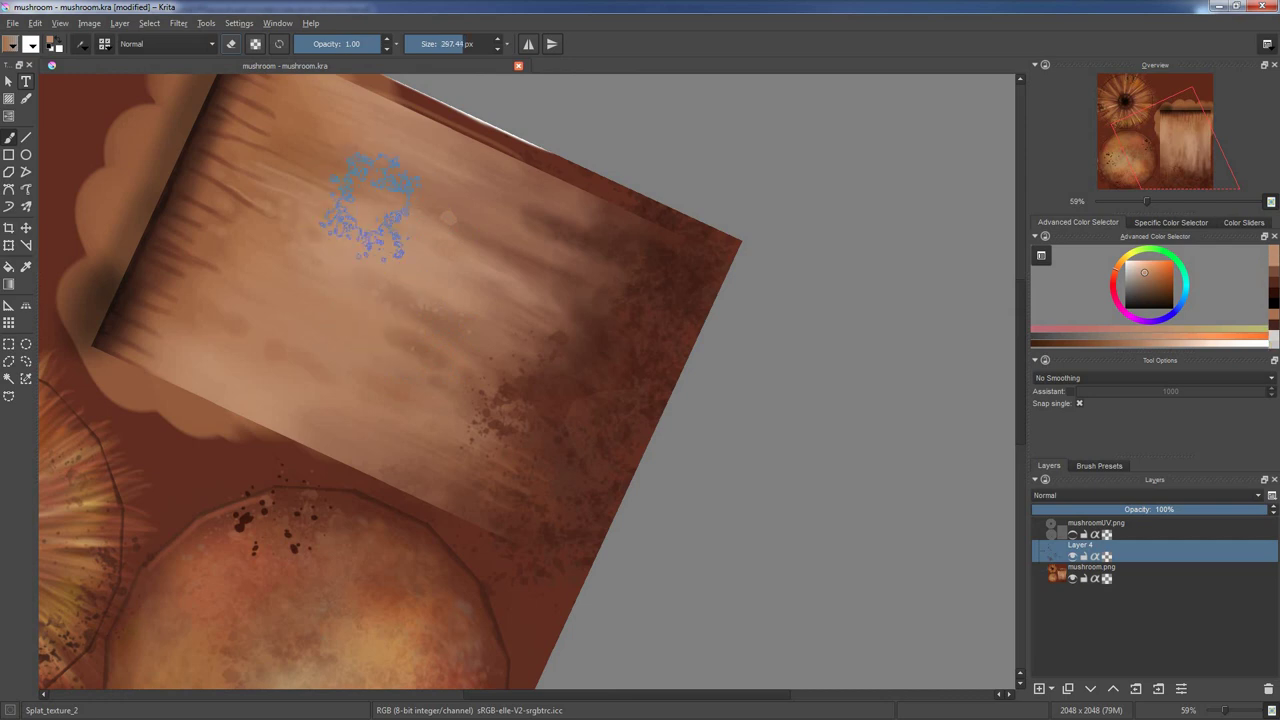
{"action": "middle_click_drag", "start_coordinate": [442, 192], "coordinate": [494, 237]}
- Stand the stem strip upright, paint on the mushroom.png layer, and choose Basic_tip_soft
{"action": "middle_click_drag", "start_coordinate": [360, 200], "coordinate": [557, 329], "text": "shift"}
{"action": "right_click", "coordinate": [366, 386]}
{"action": "left_click", "coordinate": [309, 329]}
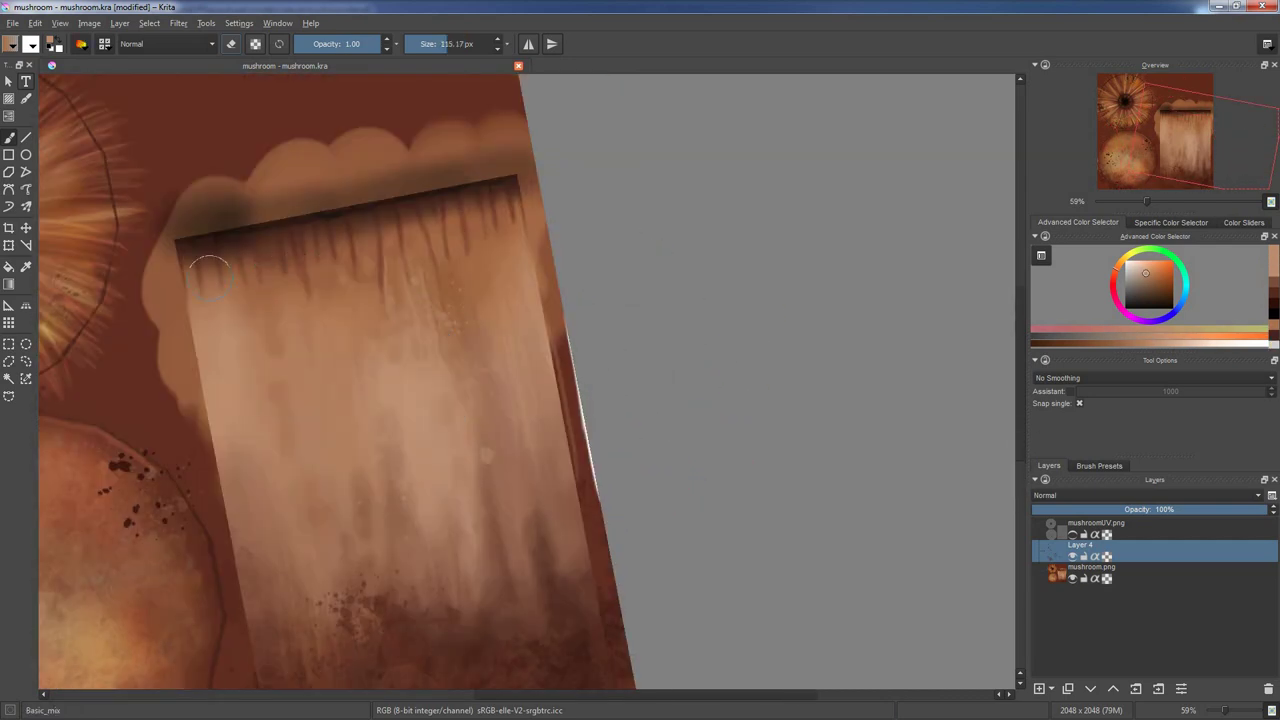
{"action": "key", "text": "Page_Down"}
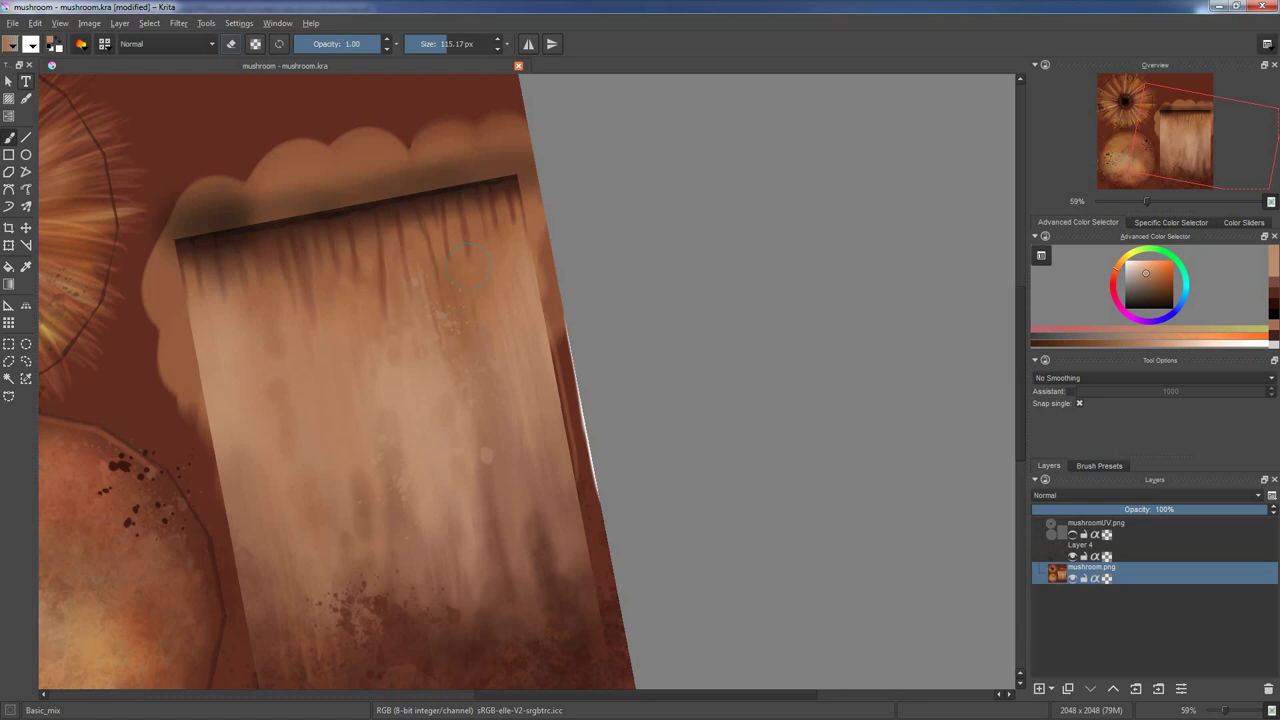
{"action": "middle_click_drag", "start_coordinate": [339, 421], "coordinate": [386, 300], "text": "shift"}
{"action": "right_click", "coordinate": [386, 300]}
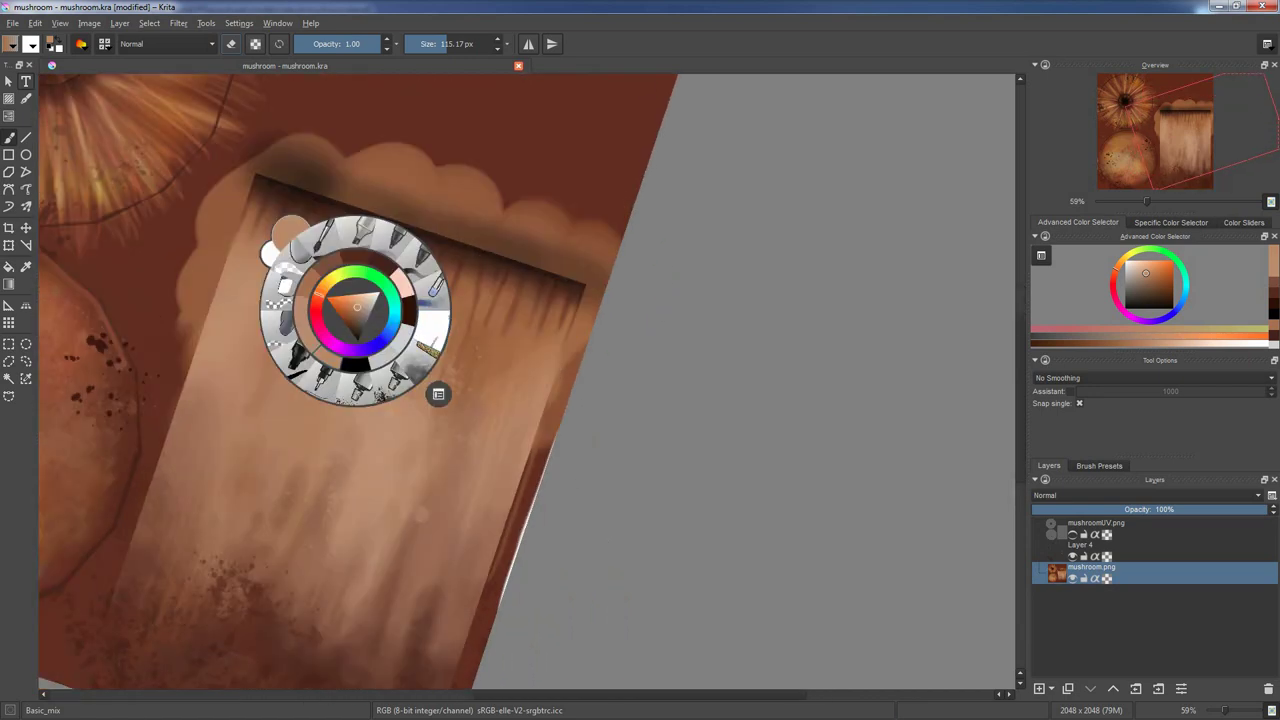
{"action": "left_click", "coordinate": [272, 252]}
{"action": "middle_click_drag", "start_coordinate": [272, 252], "coordinate": [255, 215], "text": "shift"}
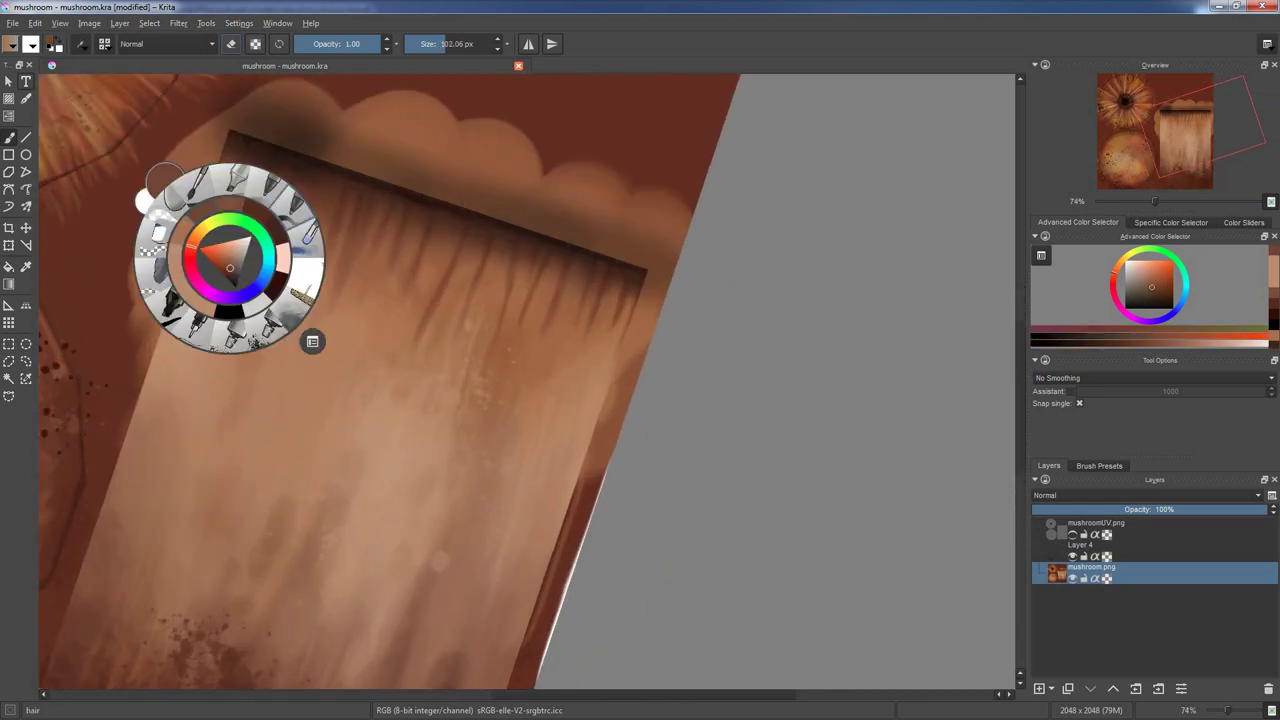
{"action": "right_click", "coordinate": [229, 258]}
{"action": "left_click", "coordinate": [200, 190]}
{"action": "right_click", "coordinate": [232, 224]}
{"action": "left_click", "coordinate": [165, 150]}
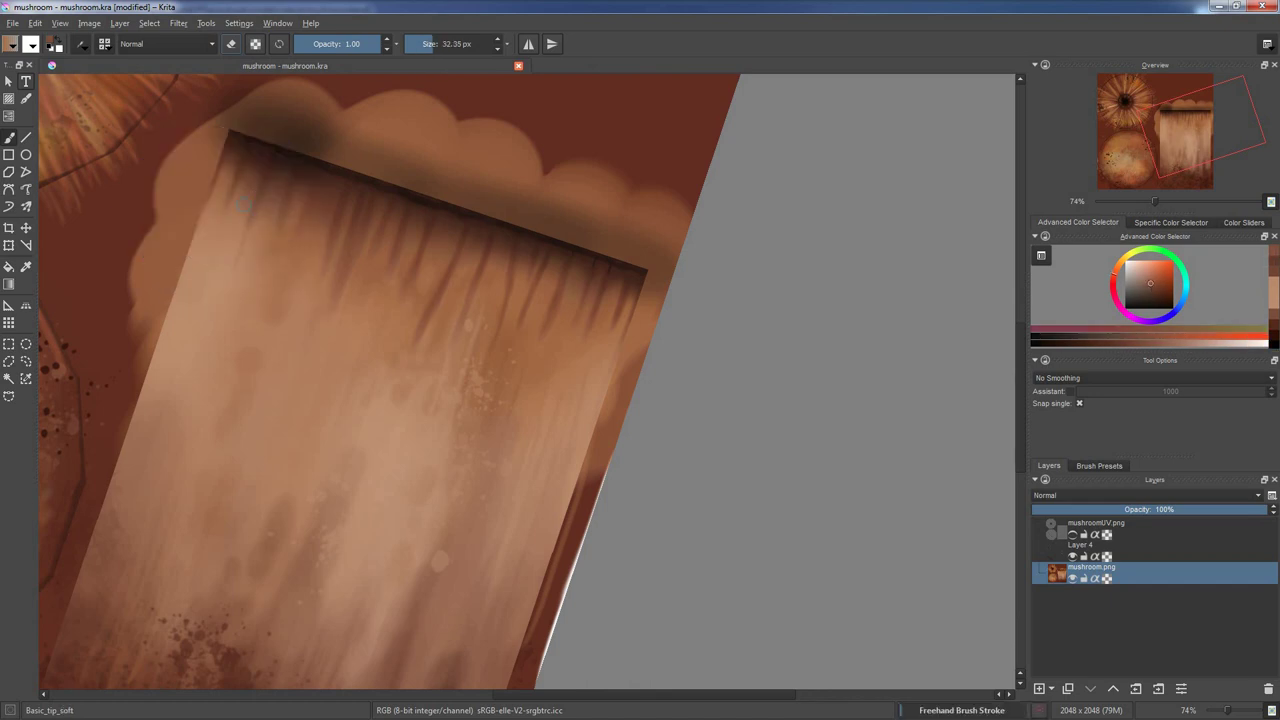
- Sample orange-brown stem colours and size the soft brush to about 37 px at the strip's top edge
{"action": "left_click", "coordinate": [296, 266], "text": "ctrl"}
{"action": "middle_click_drag", "start_coordinate": [310, 230], "coordinate": [266, 392], "text": "shift"}
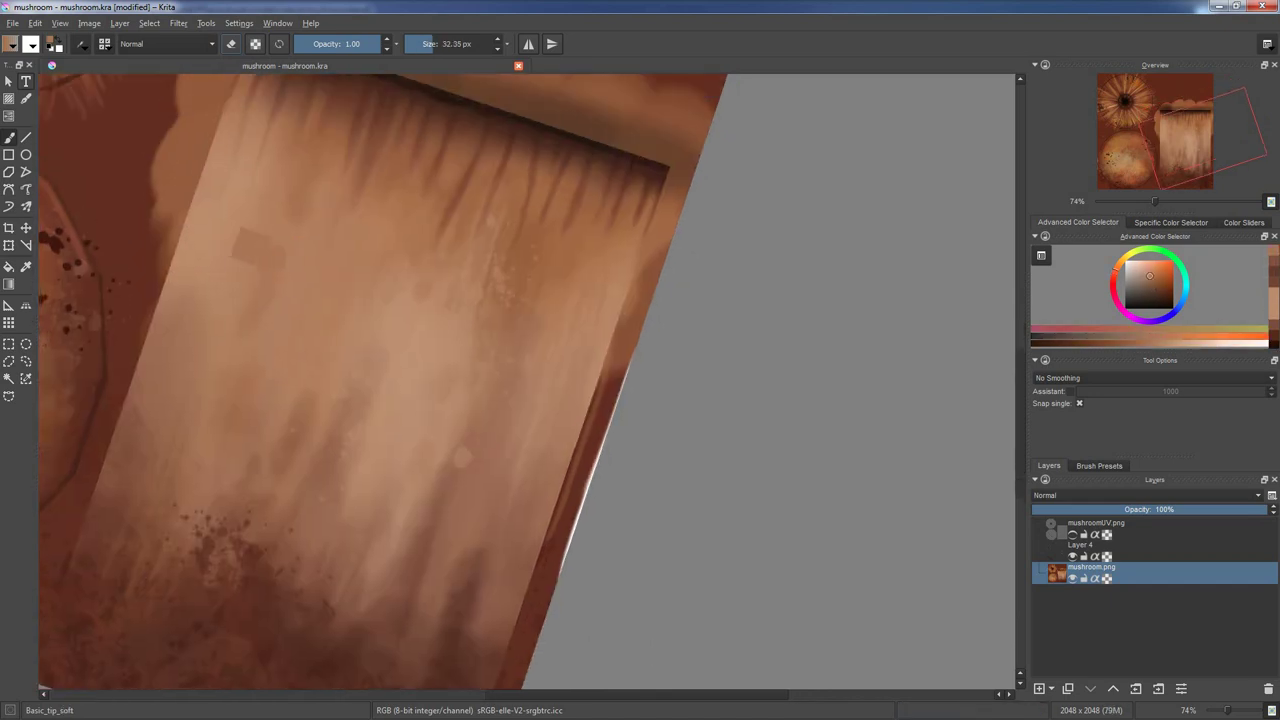
{"action": "left_click", "coordinate": [266, 392], "text": "ctrl"}
{"action": "middle_click_drag", "start_coordinate": [332, 358], "coordinate": [387, 212]}
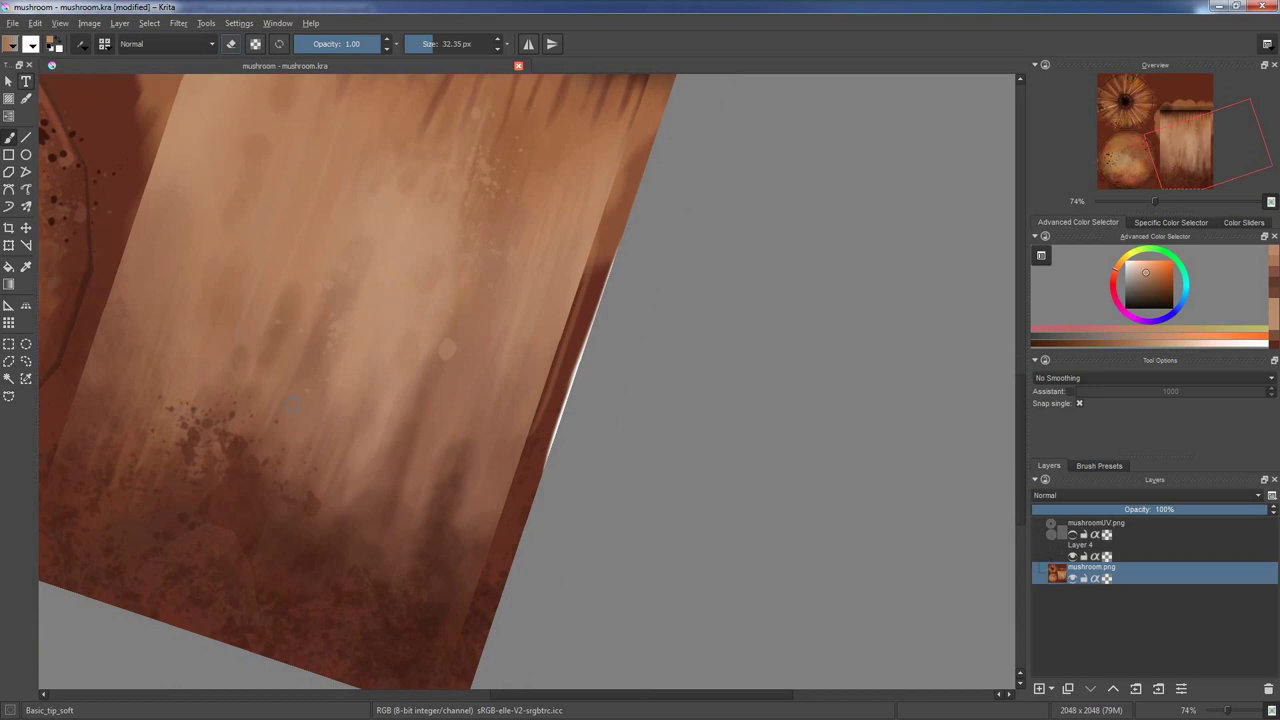
{"action": "middle_click_drag", "start_coordinate": [293, 404], "coordinate": [248, 504]}
{"action": "middle_click_drag", "start_coordinate": [332, 156], "coordinate": [395, 285]}
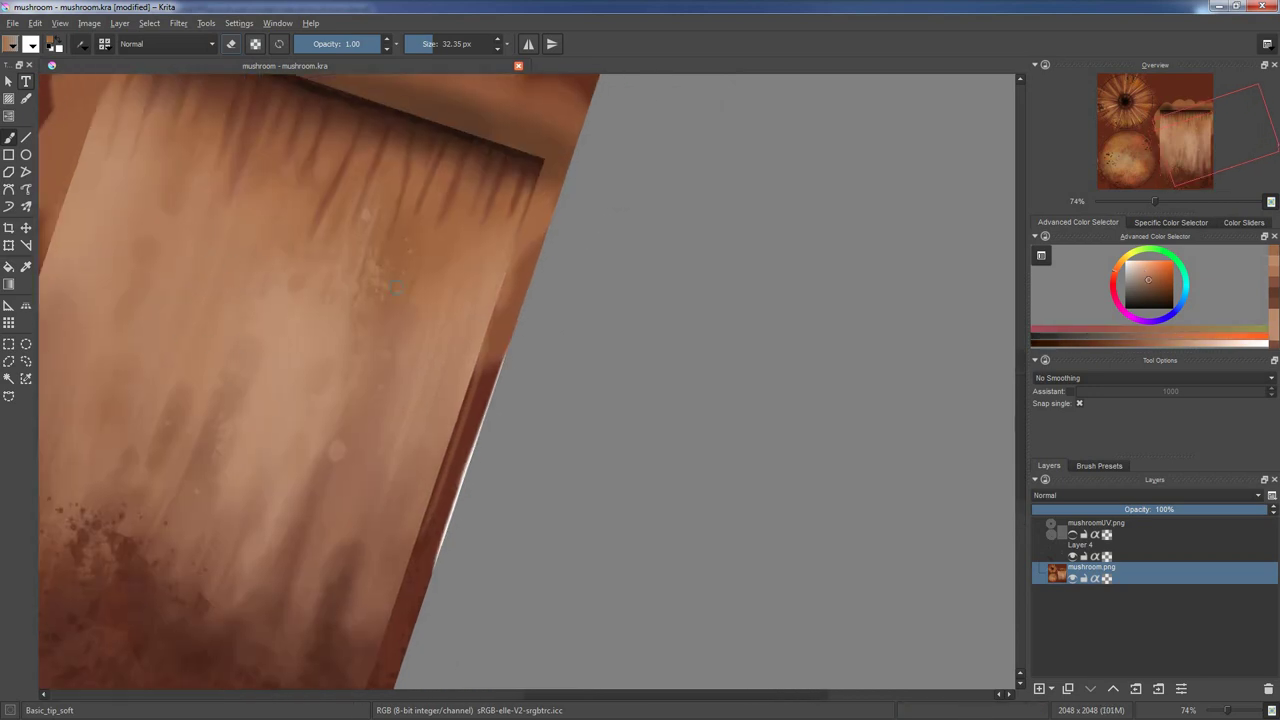
{"action": "middle_click_drag", "start_coordinate": [350, 580], "coordinate": [340, 475]}
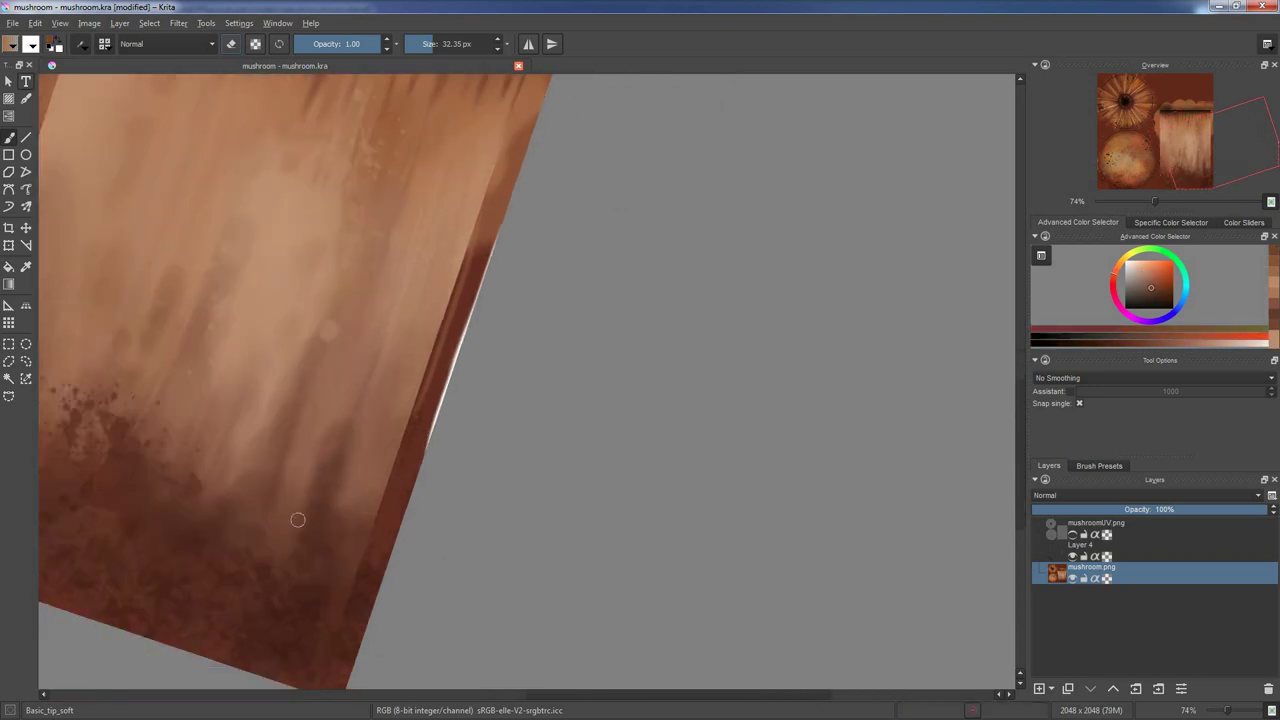
{"action": "middle_click_drag", "start_coordinate": [352, 336], "coordinate": [354, 253]}
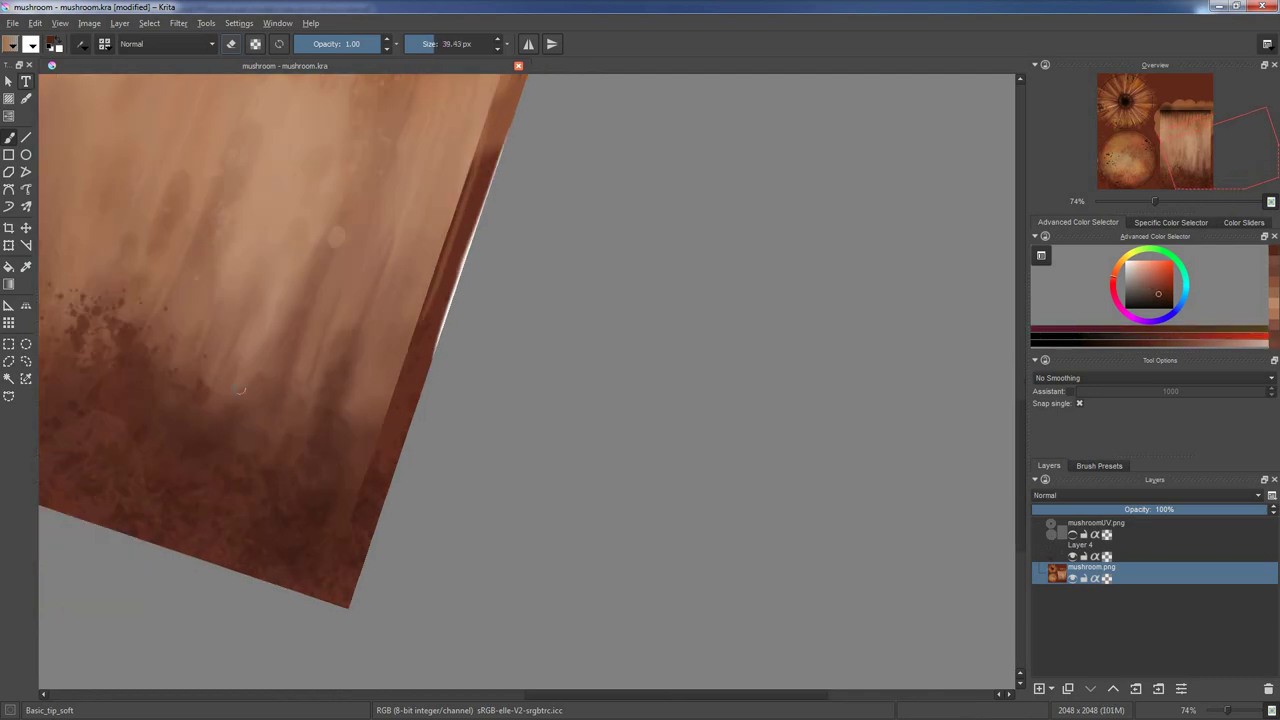
{"action": "middle_click_drag", "start_coordinate": [240, 388], "coordinate": [175, 558]}
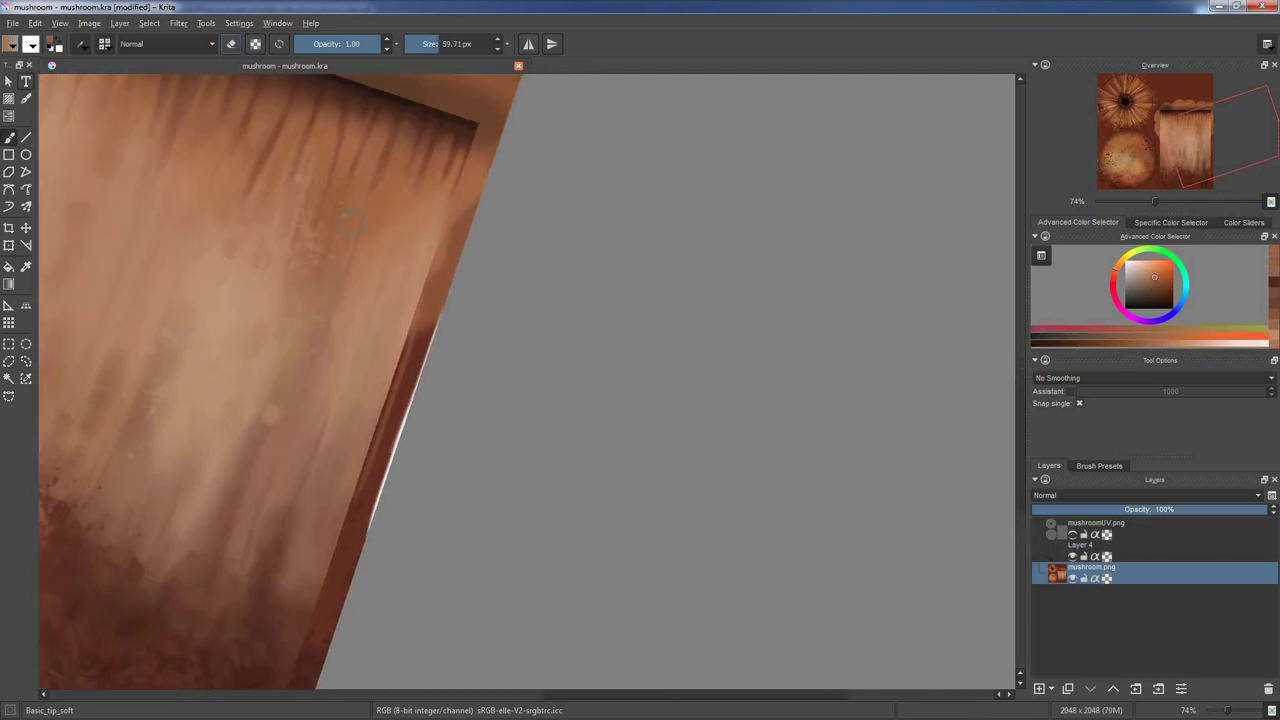
{"action": "left_click_drag", "start_coordinate": [272, 218], "coordinate": [253, 185], "text": "shift"}
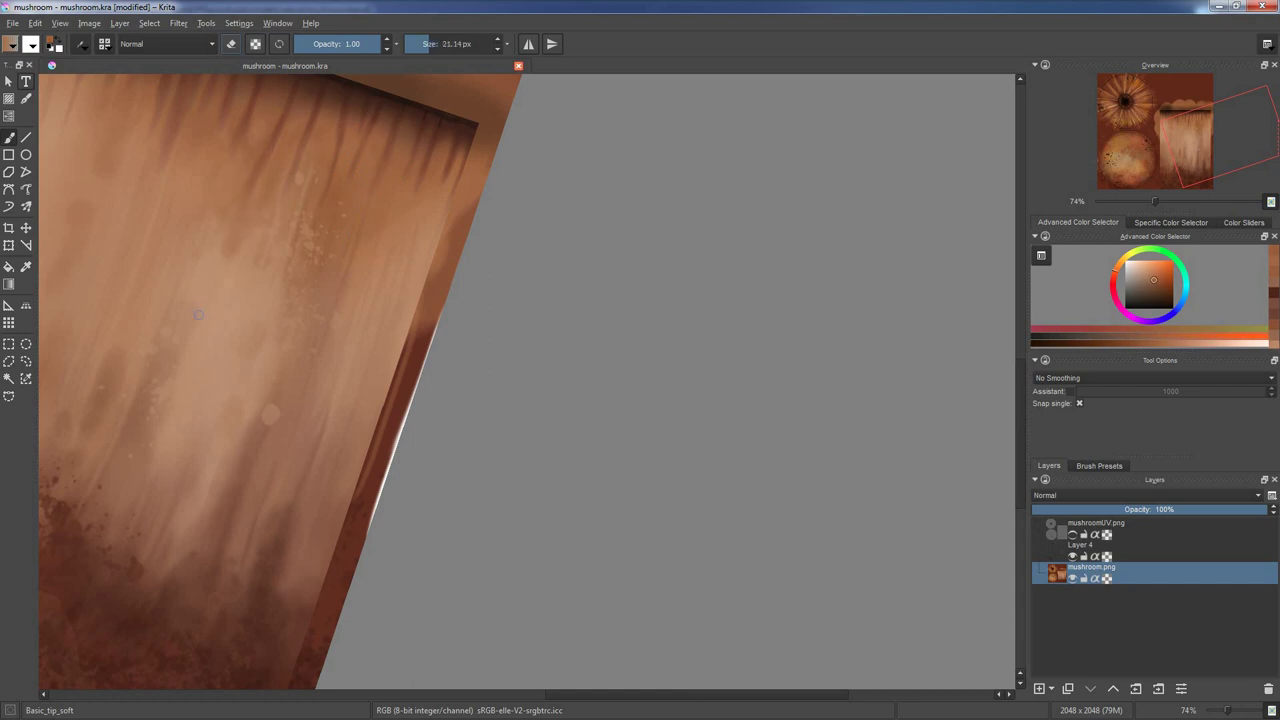
{"action": "mouse_move", "coordinate": [243, 129]}
{"action": "middle_mouse_down"}
{"action": "mouse_move", "coordinate": [278, 217]}
{"action": "mouse_move", "coordinate": [190, 245]}
{"action": "middle_mouse_up"}
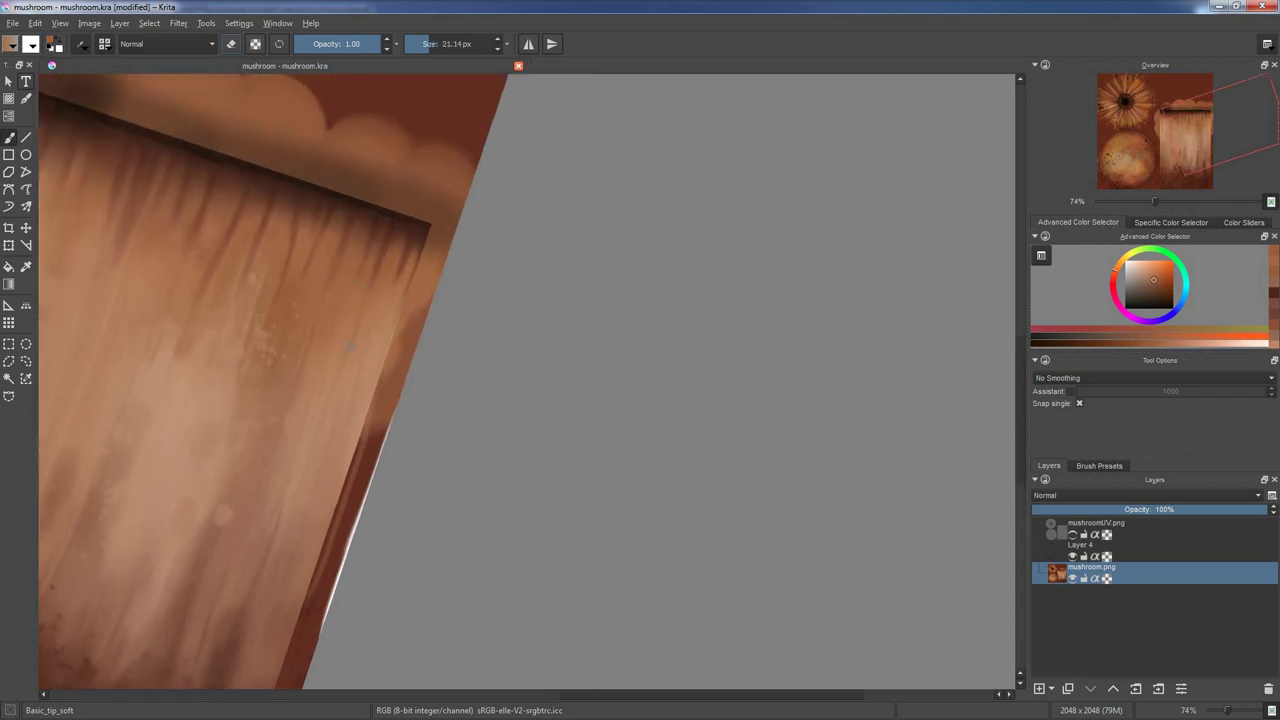
{"action": "middle_click_drag", "start_coordinate": [220, 137], "coordinate": [203, 145], "text": "ctrl"}
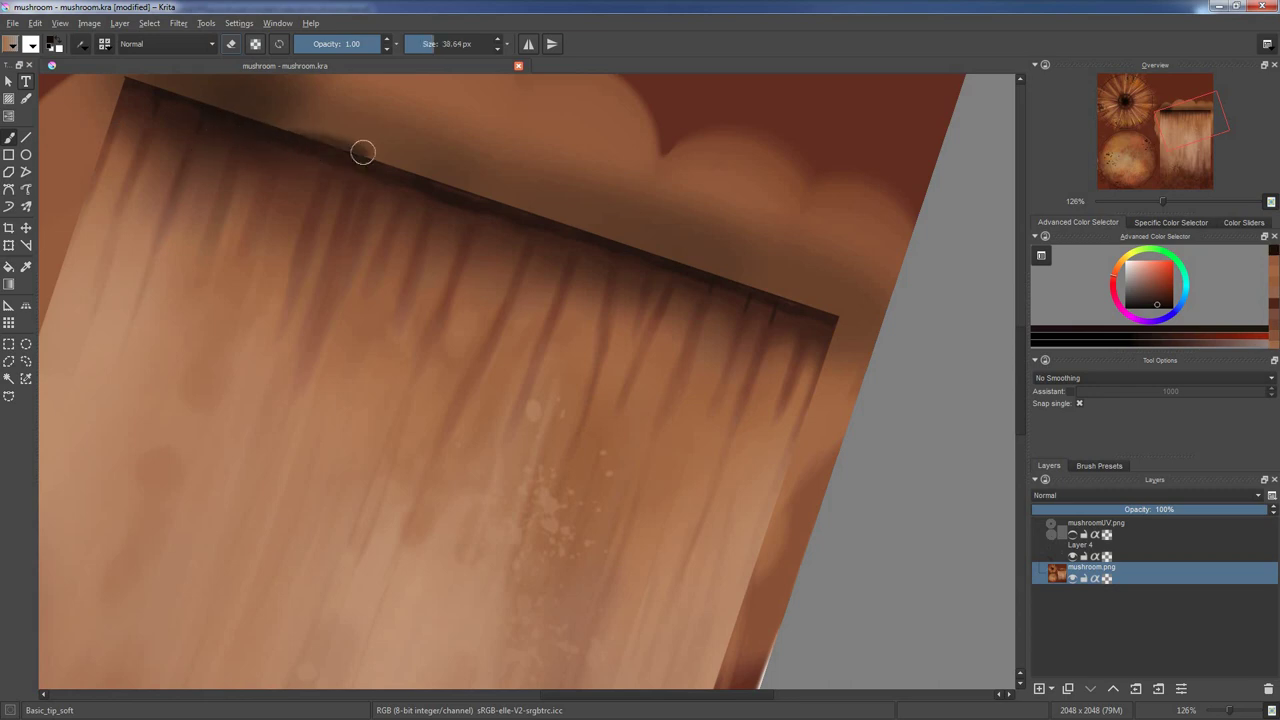
- Paint a dark band along the stem strip's top edge under the cap
{"action": "mouse_move", "coordinate": [285, 130]}
{"action": "left_mouse_down"}
{"action": "mouse_move", "coordinate": [337, 134]}
{"action": "mouse_move", "coordinate": [450, 178]}
{"action": "left_mouse_up"}
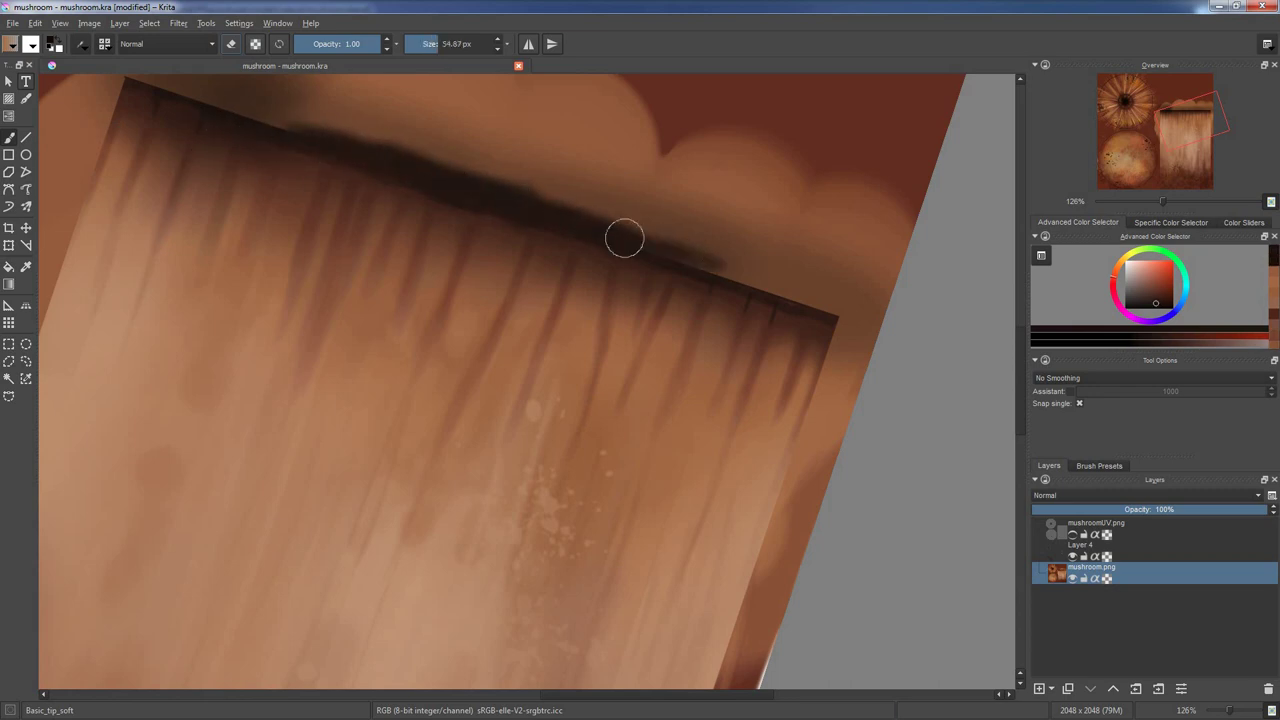
{"action": "middle_click_drag", "start_coordinate": [235, 124], "coordinate": [332, 220]}
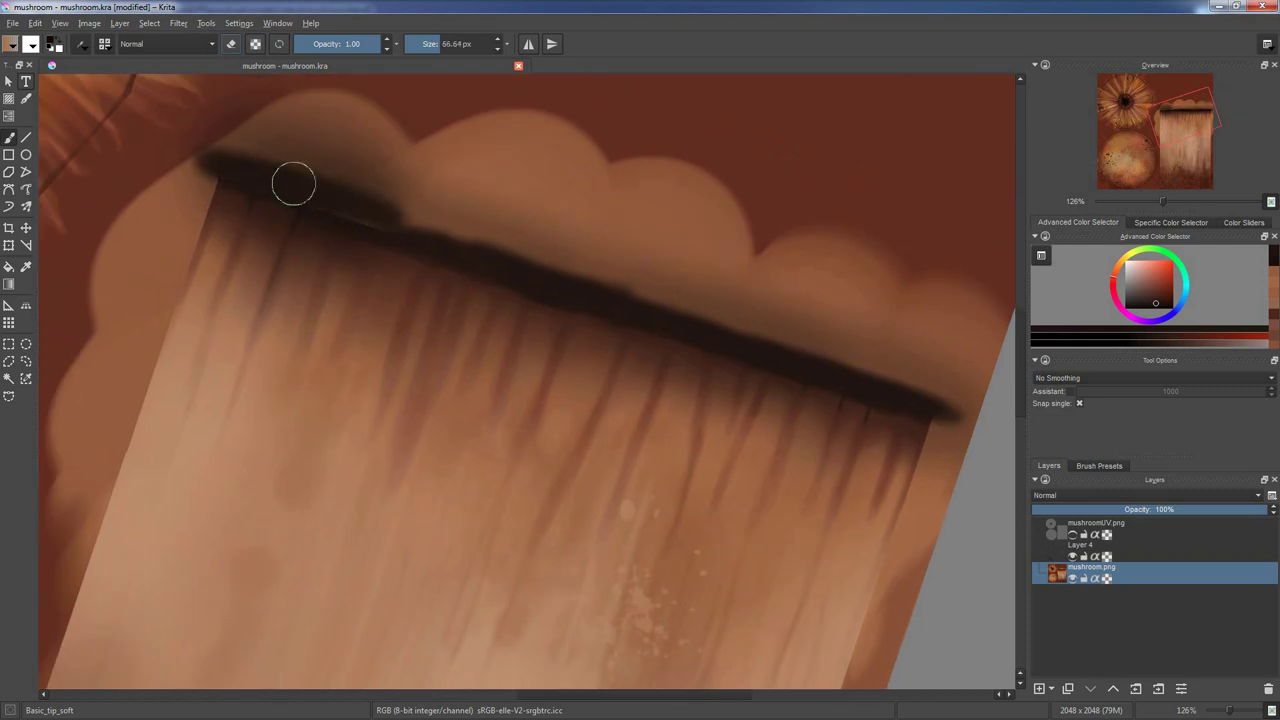
{"action": "left_click_drag", "start_coordinate": [322, 190], "coordinate": [760, 360]}
{"action": "middle_click_drag", "start_coordinate": [760, 360], "coordinate": [806, 308]}
- Switch to a small 34 px Basic_mix brush and frame the stem's lower end
{"action": "left_click_drag", "start_coordinate": [357, 200], "coordinate": [271, 220], "text": "shift"}
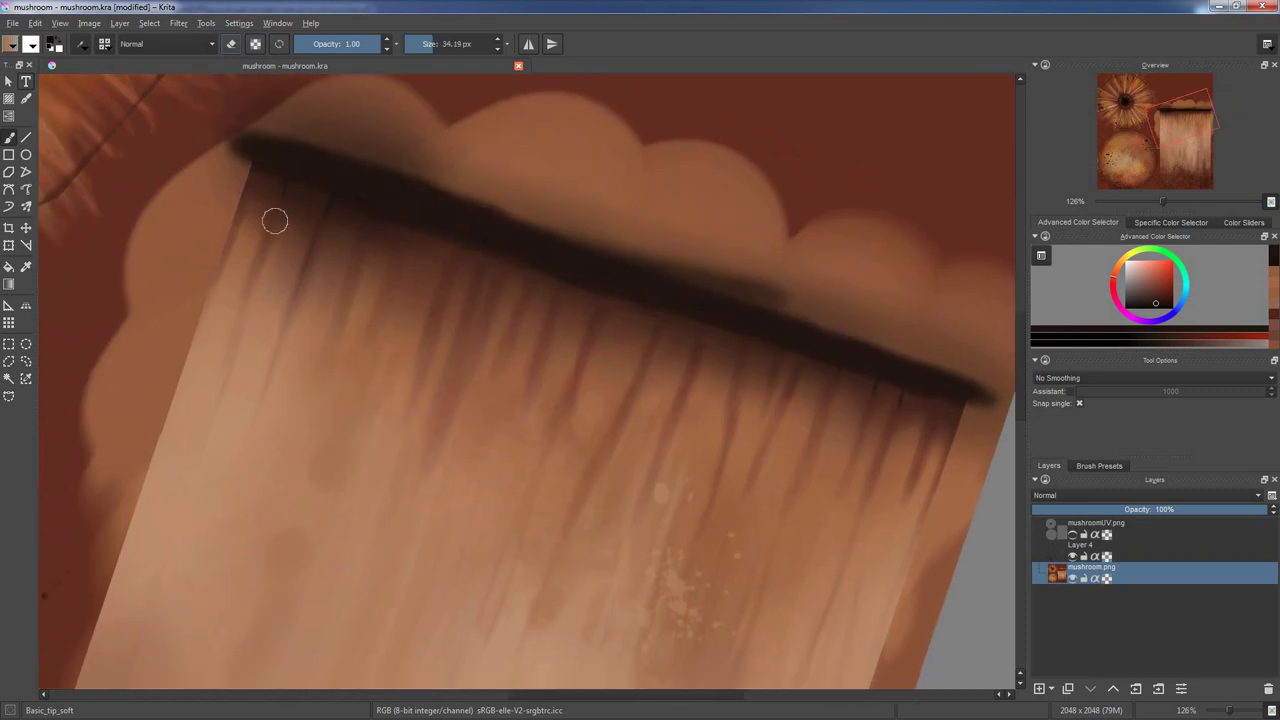
{"action": "right_click", "coordinate": [271, 220]}
{"action": "left_click", "coordinate": [283, 140]}
{"action": "middle_click_drag", "start_coordinate": [491, 239], "coordinate": [481, 221]}
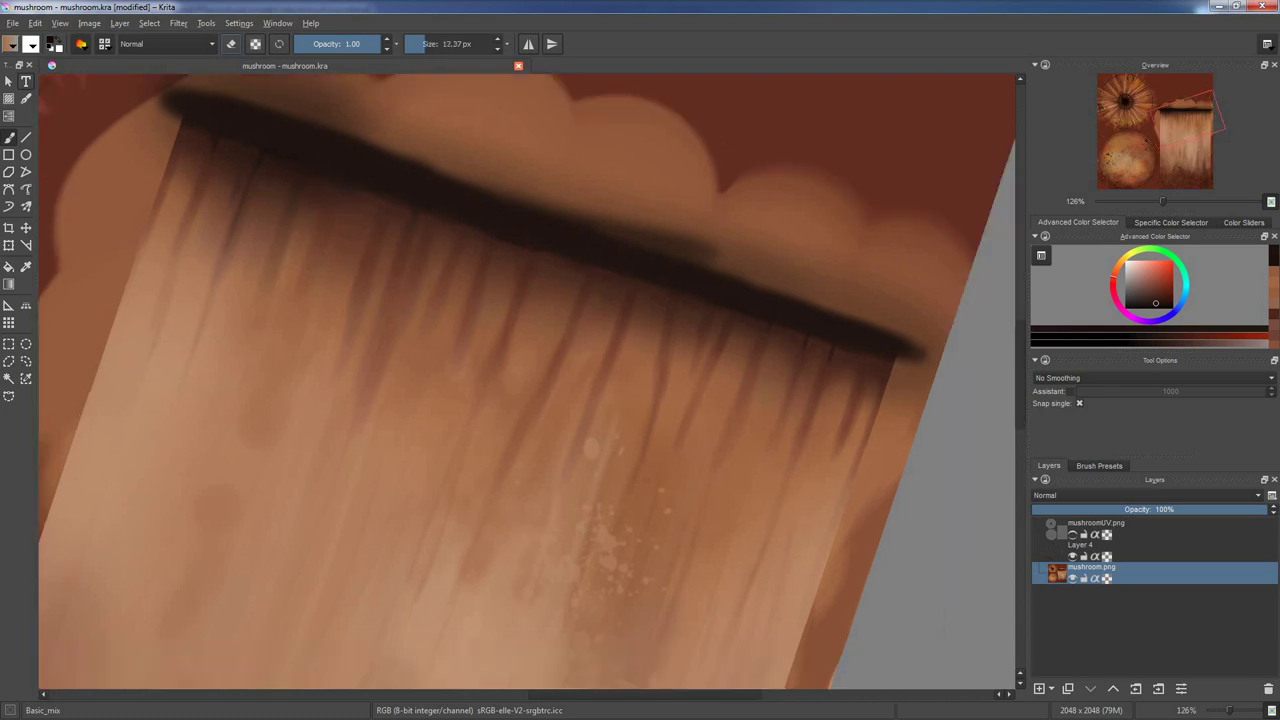
{"action": "middle_click_drag", "start_coordinate": [567, 298], "coordinate": [515, 303]}
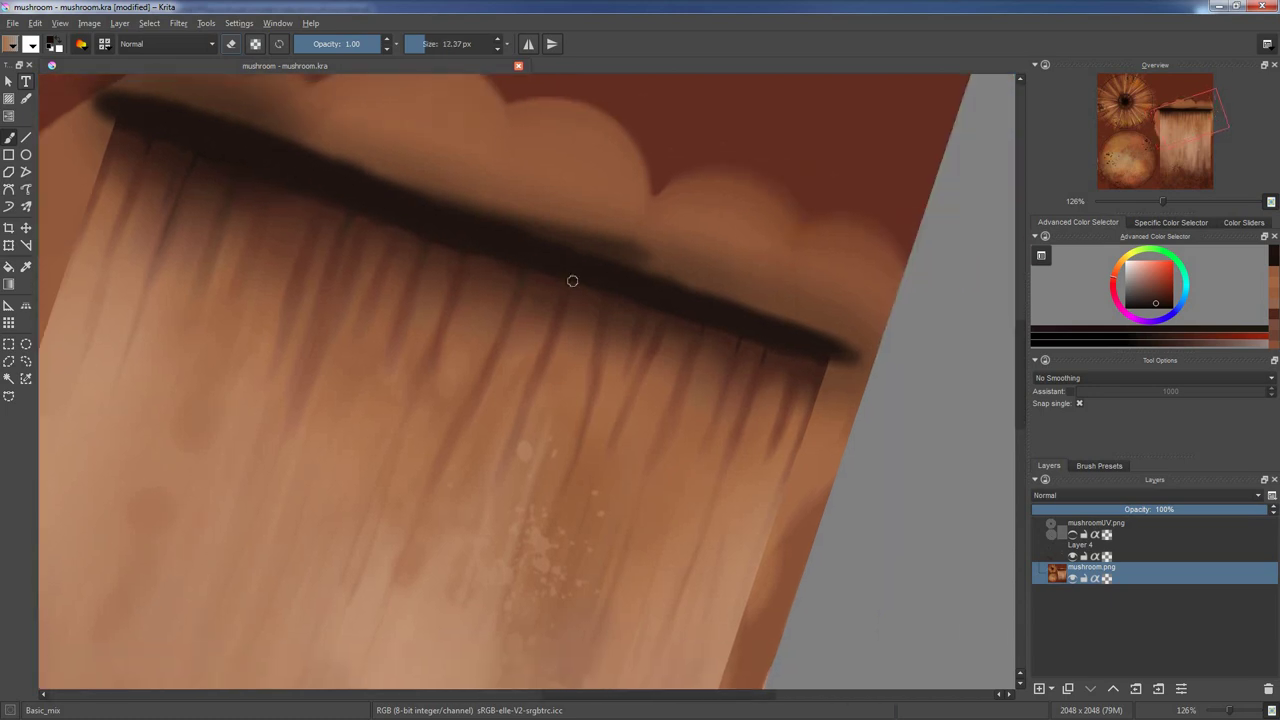
{"action": "middle_click_drag", "start_coordinate": [614, 283], "coordinate": [597, 271]}
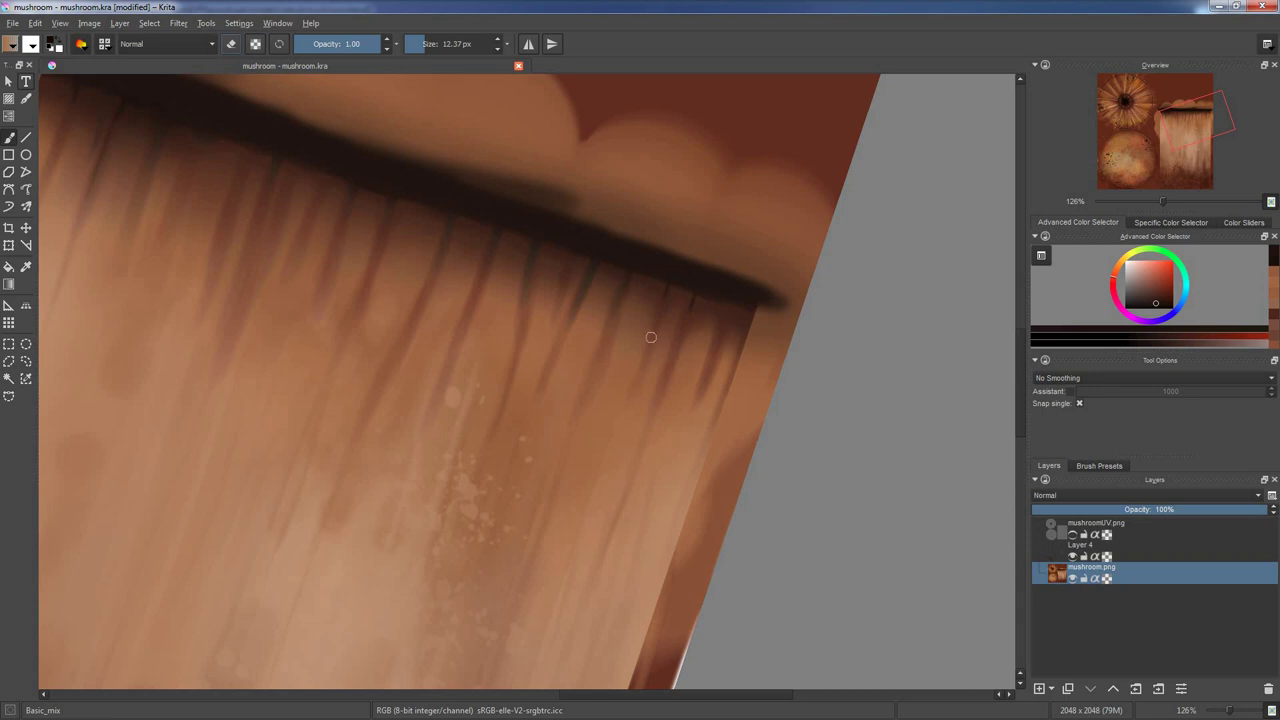
{"action": "middle_click_drag", "start_coordinate": [697, 288], "coordinate": [697, 420], "text": "ctrl"}
{"action": "mouse_move", "coordinate": [380, 480]}
{"action": "middle_mouse_down"}
{"action": "mouse_move", "coordinate": [404, 386]}
{"action": "mouse_move", "coordinate": [387, 336]}
{"action": "middle_mouse_up"}
{"action": "left_click_drag", "start_coordinate": [387, 336], "coordinate": [430, 336], "text": "shift"}
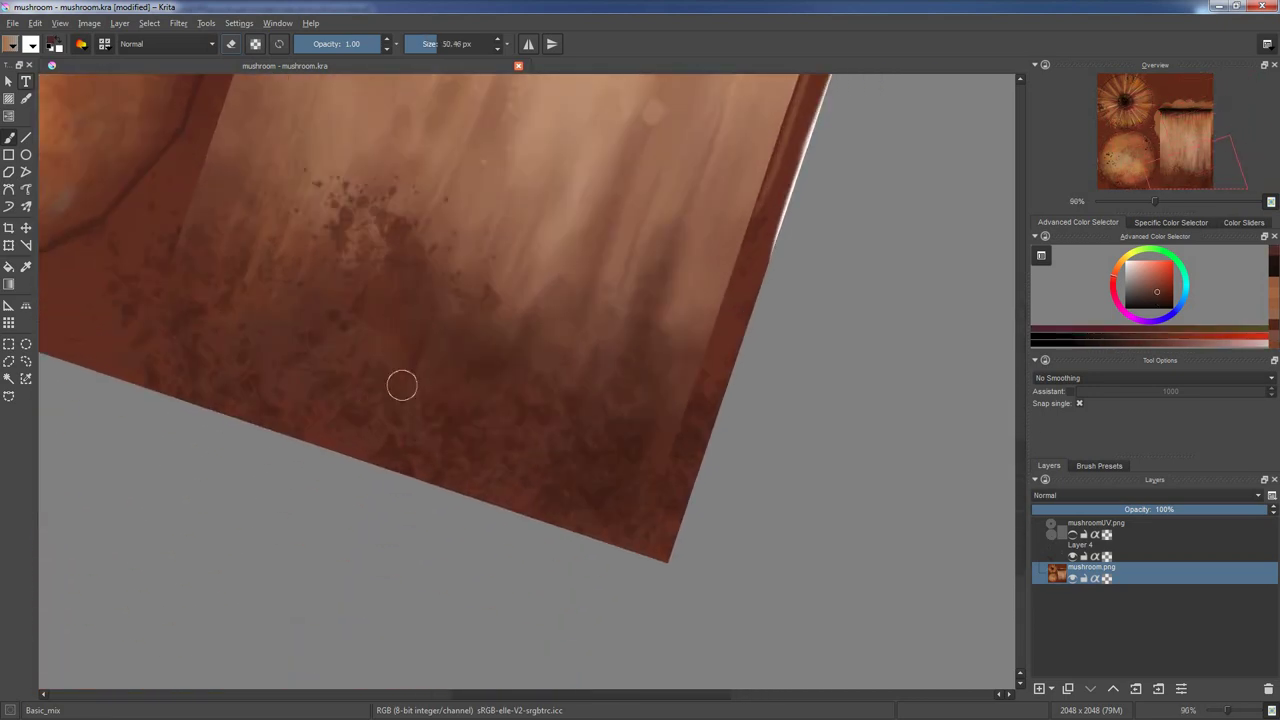
- Take a smaller soft round brush and sample lighter and darker tones near the cap
{"action": "right_click", "coordinate": [340, 354]}
{"action": "left_click", "coordinate": [373, 305]}
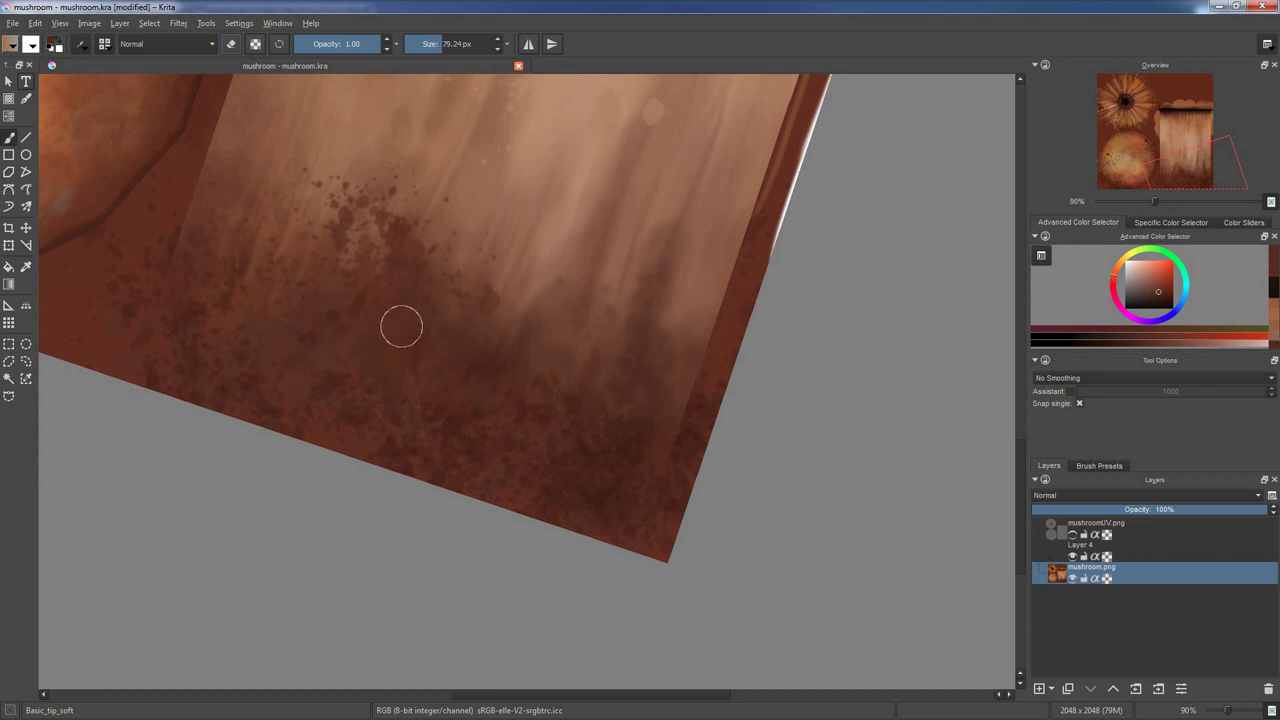
{"action": "left_click_drag", "start_coordinate": [528, 349], "coordinate": [490, 349], "text": "shift"}
{"action": "left_click", "coordinate": [565, 324], "text": "ctrl"}
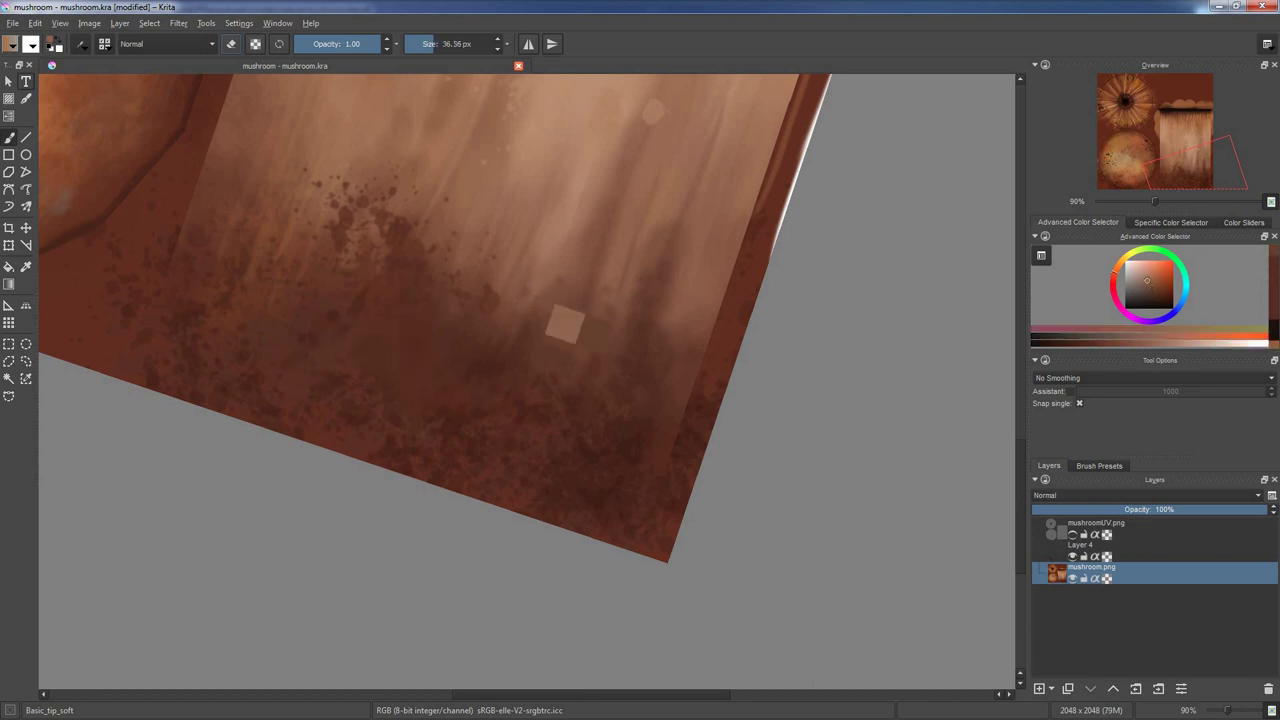
{"action": "left_click", "coordinate": [568, 306], "text": "ctrl"}
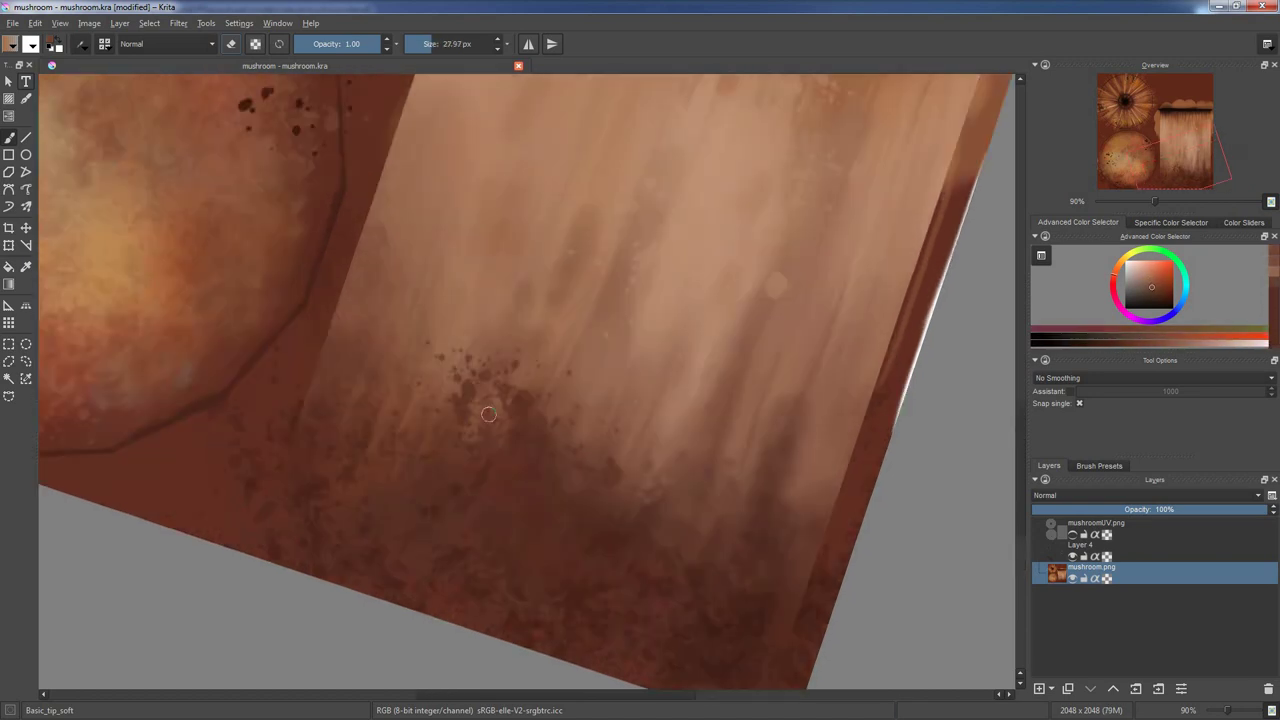
{"action": "middle_click_drag", "start_coordinate": [200, 120], "coordinate": [472, 292]}
{"action": "left_click_drag", "start_coordinate": [472, 292], "coordinate": [462, 292], "text": "shift"}
{"action": "left_click", "coordinate": [485, 263], "text": "ctrl"}
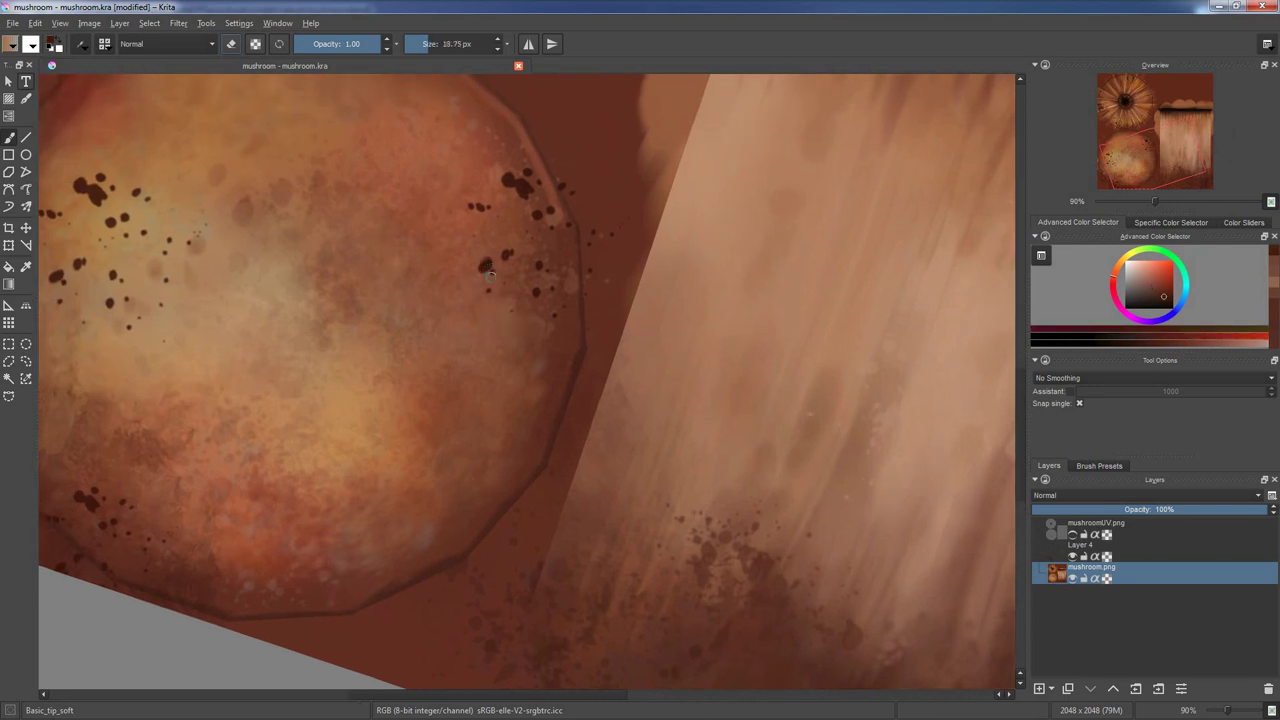
- Save mushroom.kra and export it over mushroom.png with the PNG settings
{"action": "scroll", "coordinate": [461, 373], "scroll_direction": "down", "scroll_amount": 5}
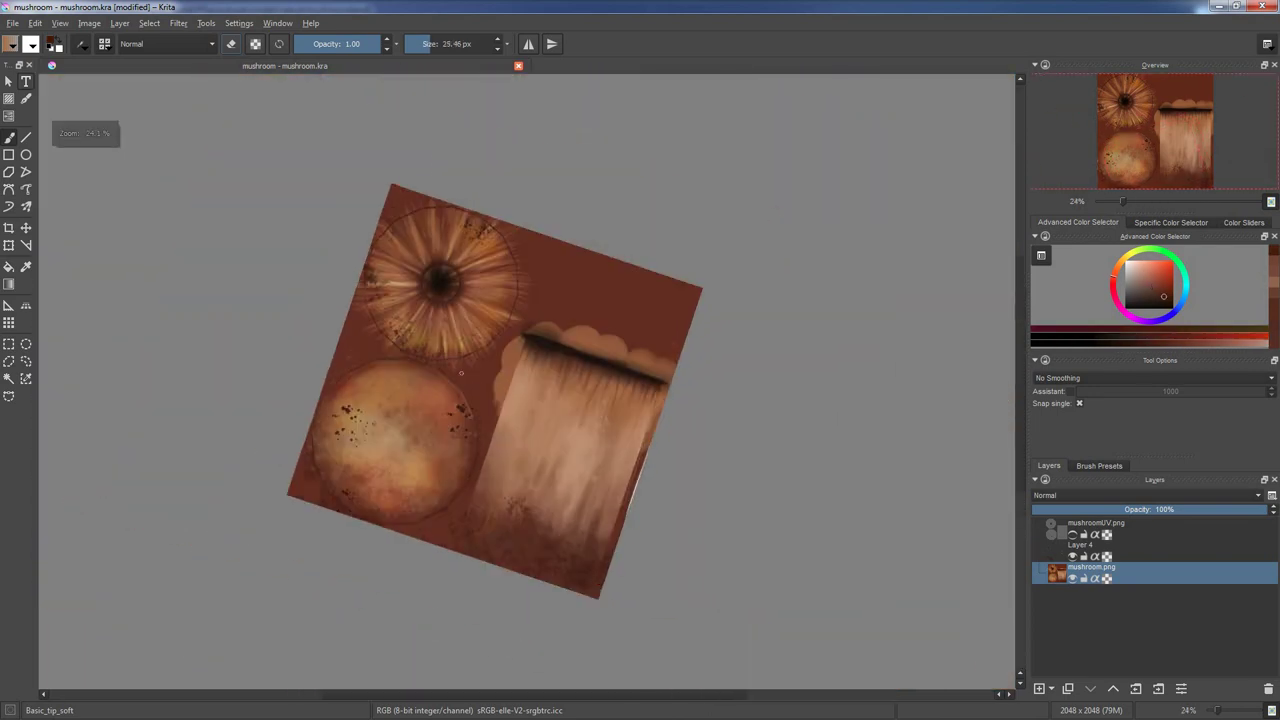
{"action": "key", "text": "ctrl+s"}
{"action": "left_click", "coordinate": [12, 22]}
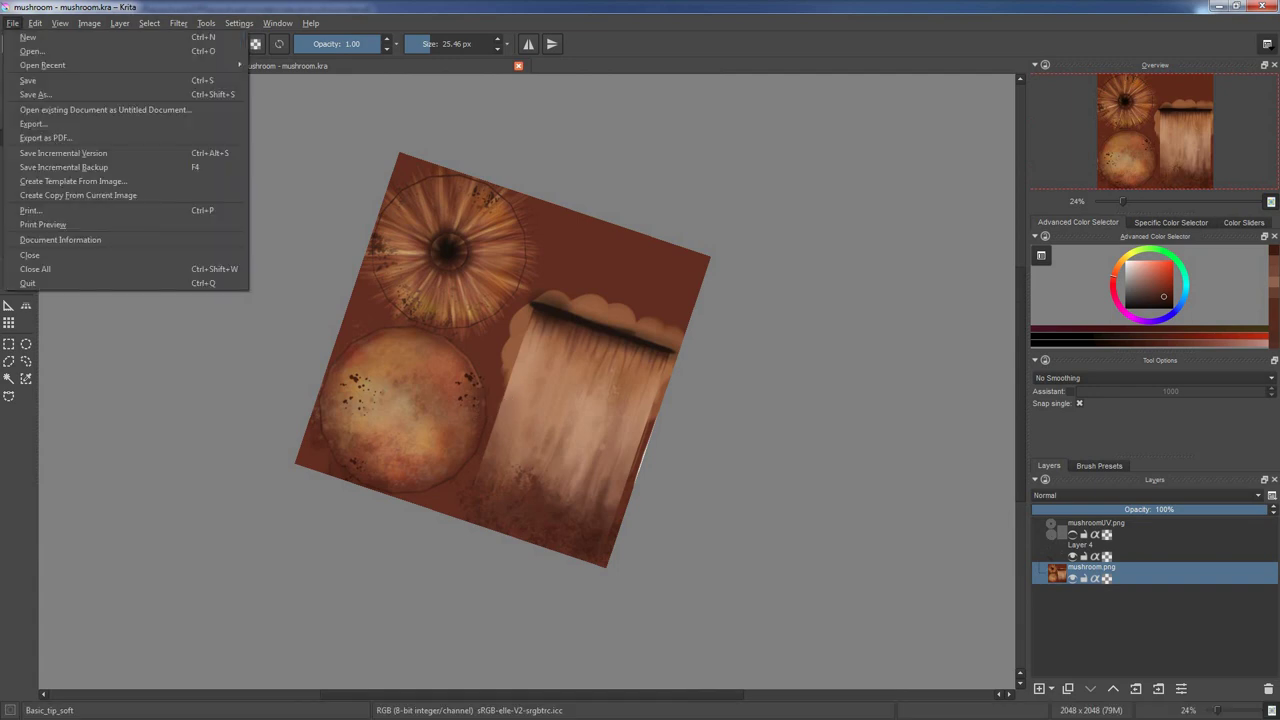
{"action": "left_click", "coordinate": [40, 124]}
{"action": "left_click", "coordinate": [787, 524]}
{"action": "left_click", "coordinate": [672, 367]}
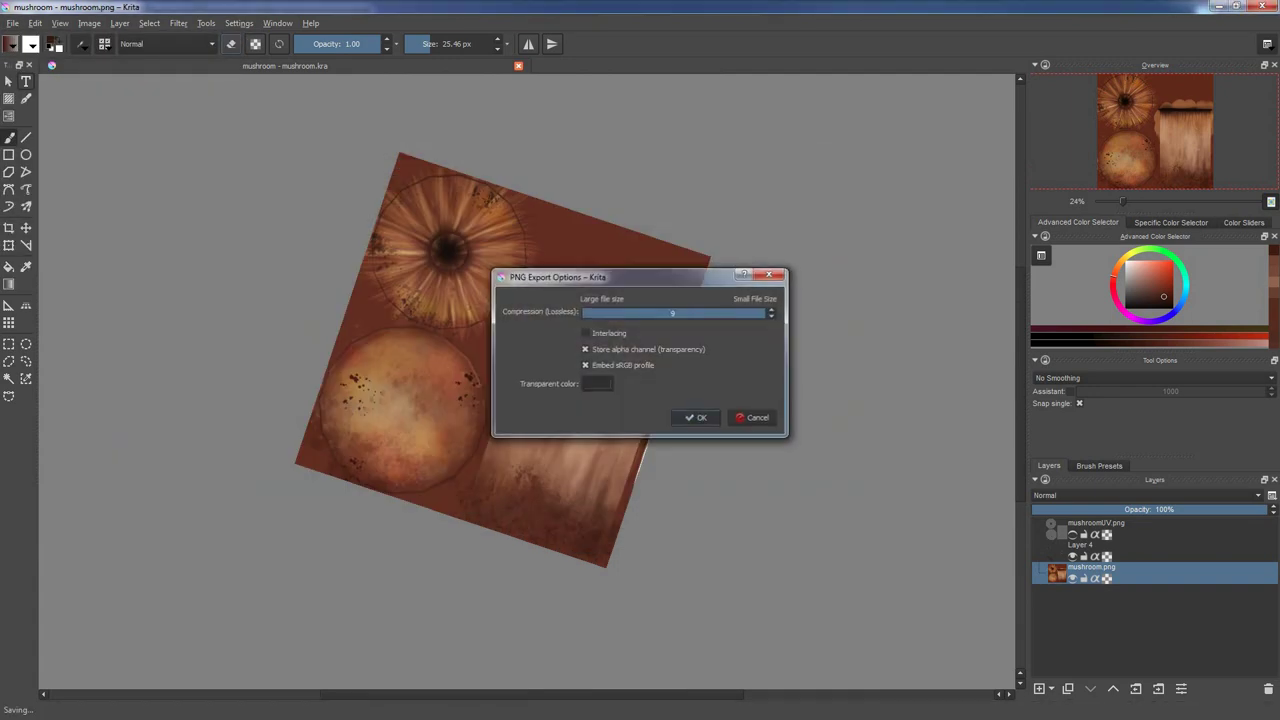
- Reload the updated mushroom.png texture in Blender's image editor
{"action": "left_click", "coordinate": [689, 417]}
{"action": "left_click", "coordinate": [711, 642]}
{"action": "left_click", "coordinate": [739, 560]}
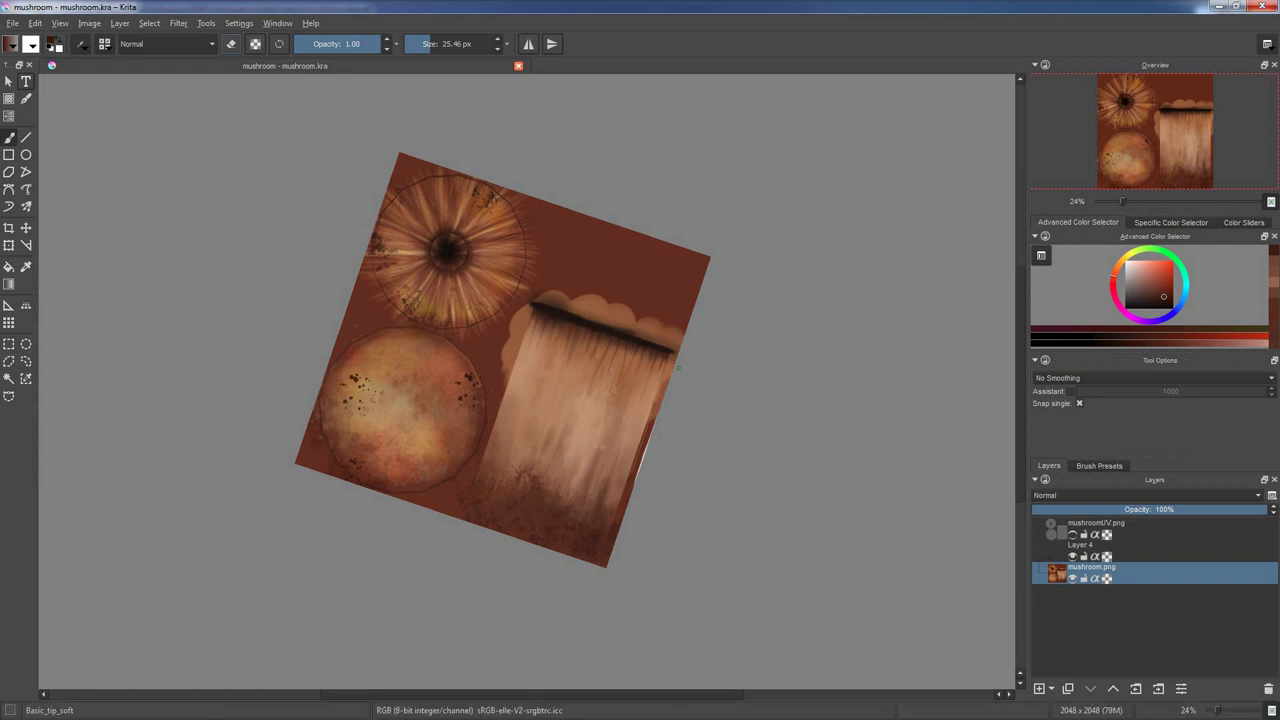
{"action": "key", "text": "alt+Tab"}
{"action": "left_click", "coordinate": [711, 642]}
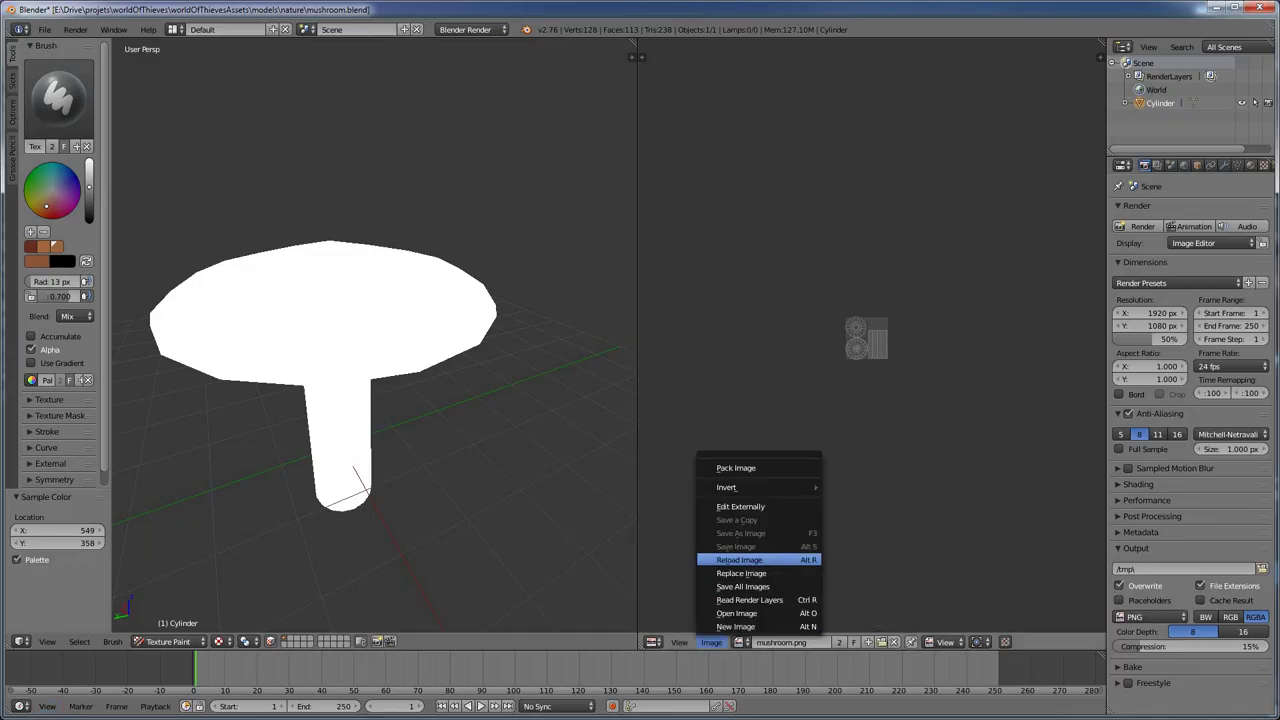
{"action": "left_click", "coordinate": [739, 560]}
{"action": "scroll", "coordinate": [446, 433], "scroll_direction": "down", "scroll_amount": 2}
{"action": "scroll", "coordinate": [466, 451], "scroll_direction": "down", "scroll_amount": 4}
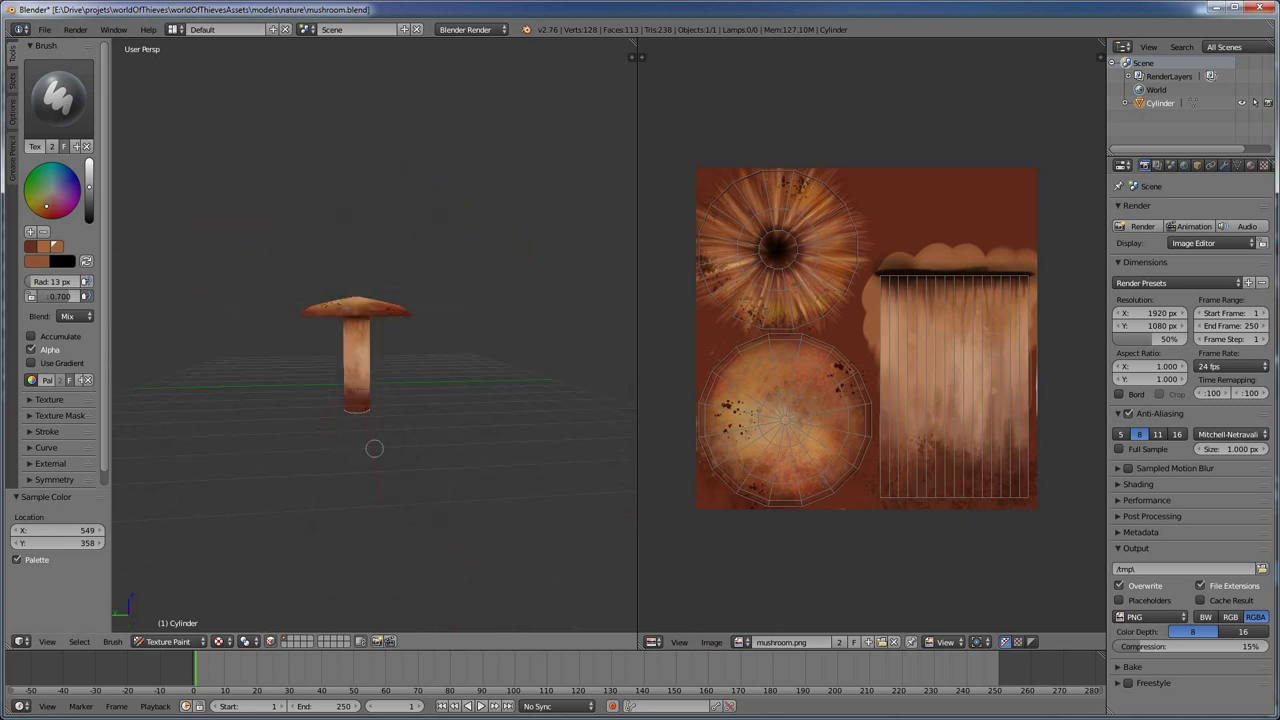
- Leave texture painting for object editing and select the mushroom
{"action": "left_click", "coordinate": [168, 641]}
{"action": "left_click", "coordinate": [165, 628]}
{"action": "scroll", "coordinate": [330, 350], "scroll_direction": "up", "scroll_amount": 2}
- Duplicate the mushroom, shift the copy along Y, and add edge loops around its stem
{"action": "scroll", "coordinate": [330, 350], "scroll_direction": "up", "scroll_amount": 3}
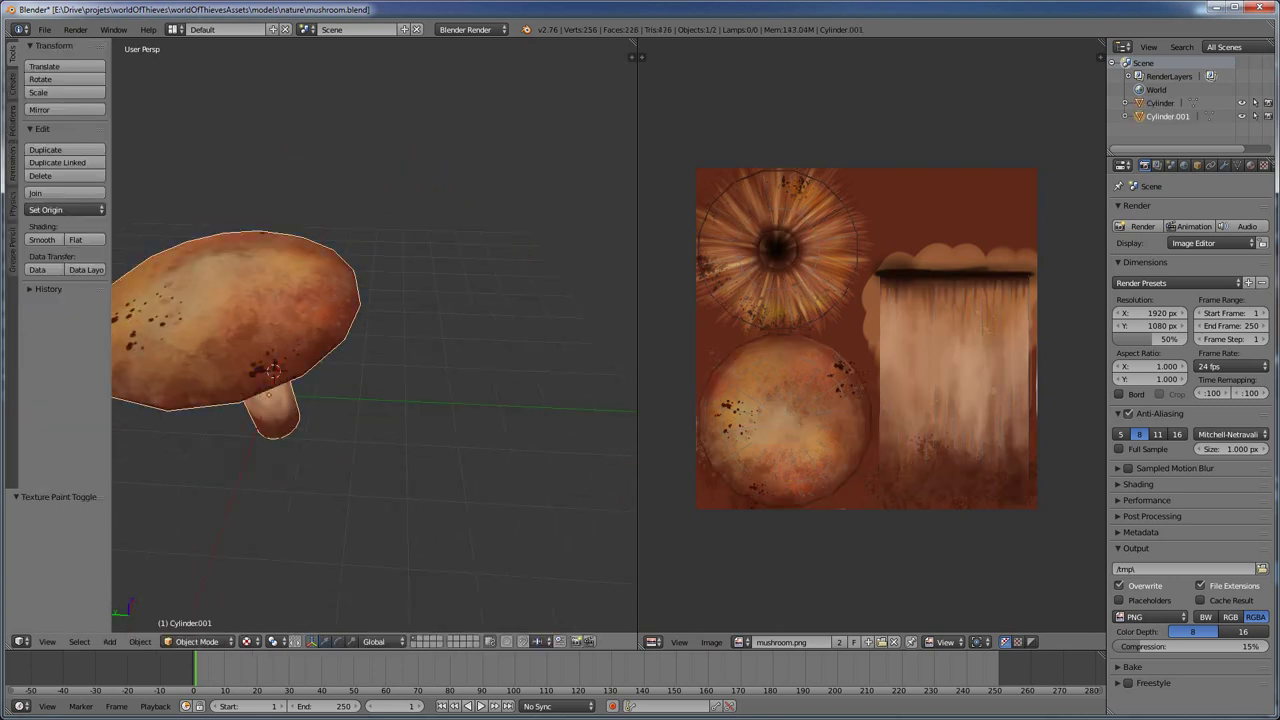
{"action": "key", "text": "shift+d"}
{"action": "key", "text": "y"}
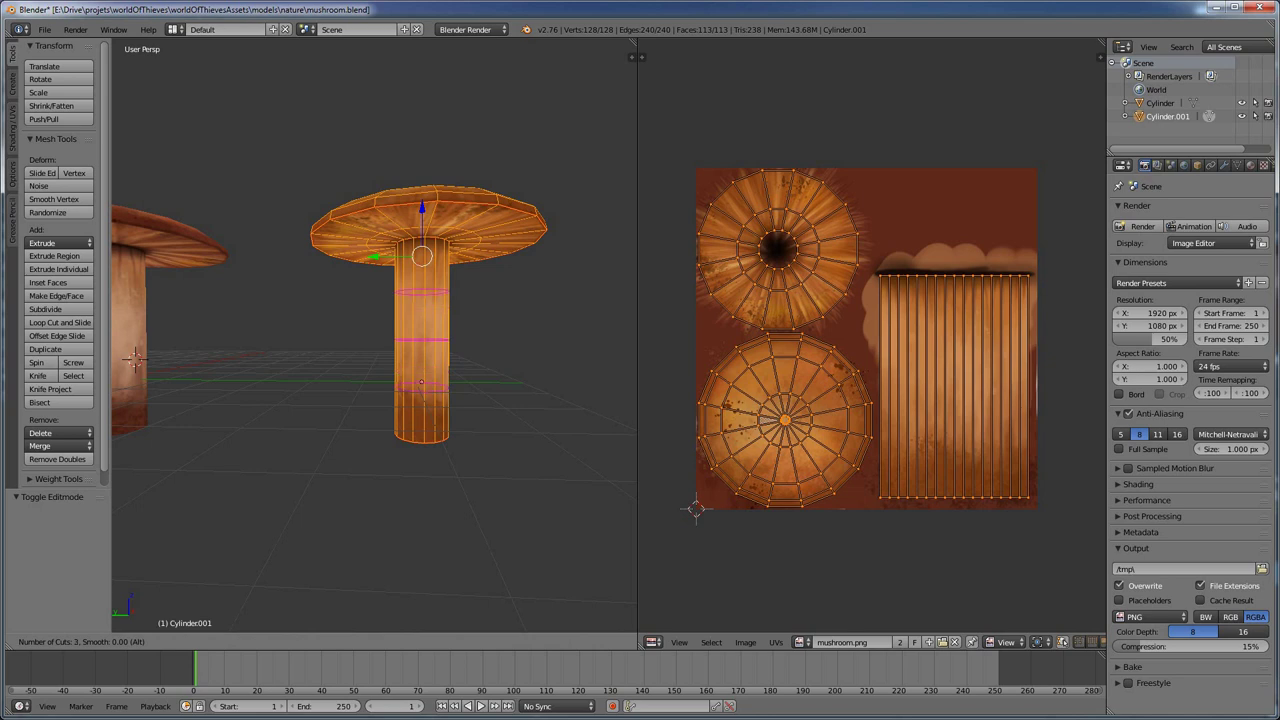
{"action": "key", "text": "Return"}
{"action": "key", "text": "ctrl+Tab"}
- Narrow the copy's stem by scaling its middle edge loop inward
{"action": "left_click", "coordinate": [400, 351]}
{"action": "key", "text": "s"}
{"action": "left_click", "coordinate": [400, 351]}
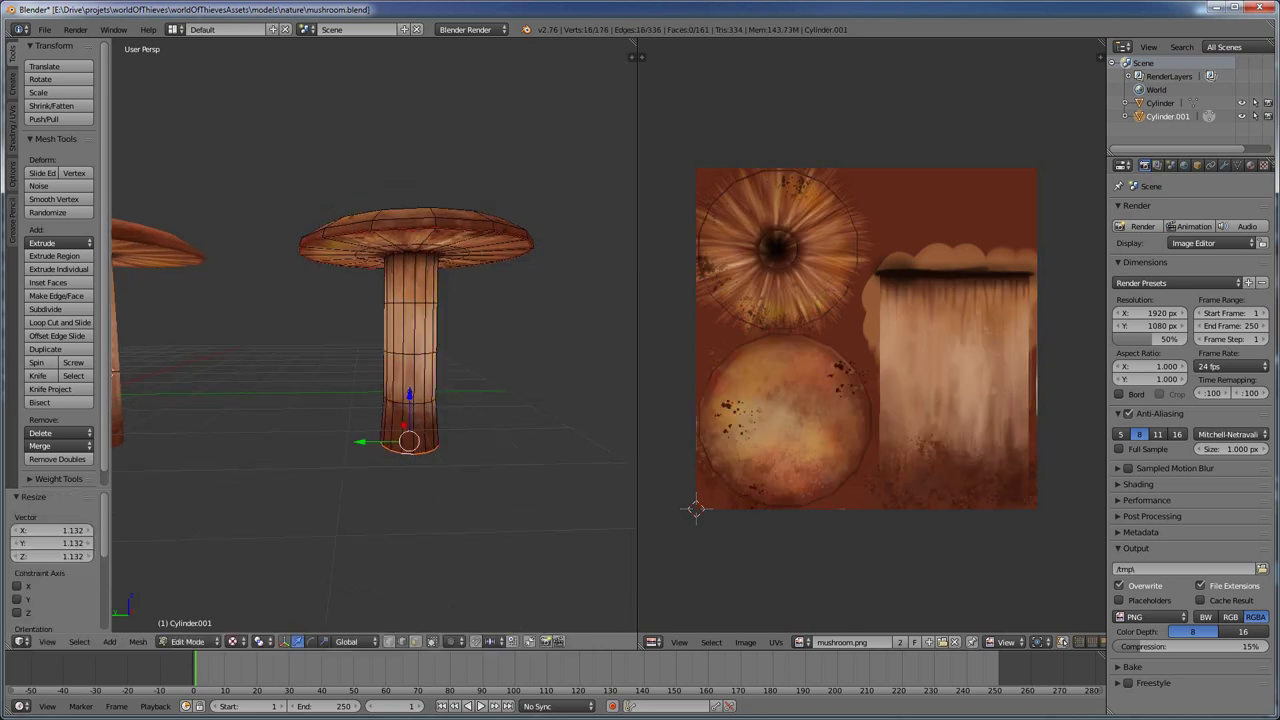
{"action": "left_click", "coordinate": [420, 350], "text": "alt"}
{"action": "key", "text": "s"}
{"action": "key", "text": "Return"}
{"action": "middle_click_drag", "start_coordinate": [410, 350], "coordinate": [420, 340]}
{"action": "key", "text": "g"}
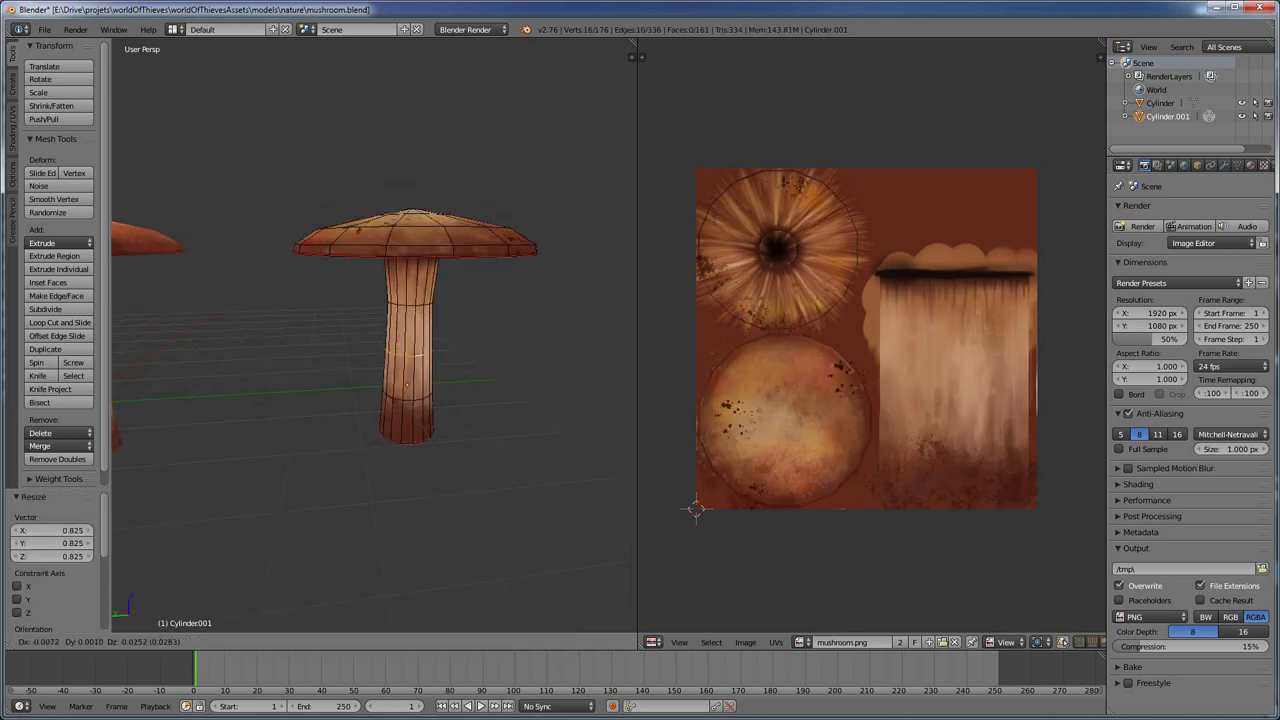
{"action": "key", "text": "Escape"}
- Lower the cap centre by moving its top vertex vertically with proportional editing
{"action": "middle_click_drag", "start_coordinate": [406, 385], "coordinate": [402, 398]}
{"action": "left_click", "coordinate": [348, 249]}
{"action": "right_click", "coordinate": [323, 262]}
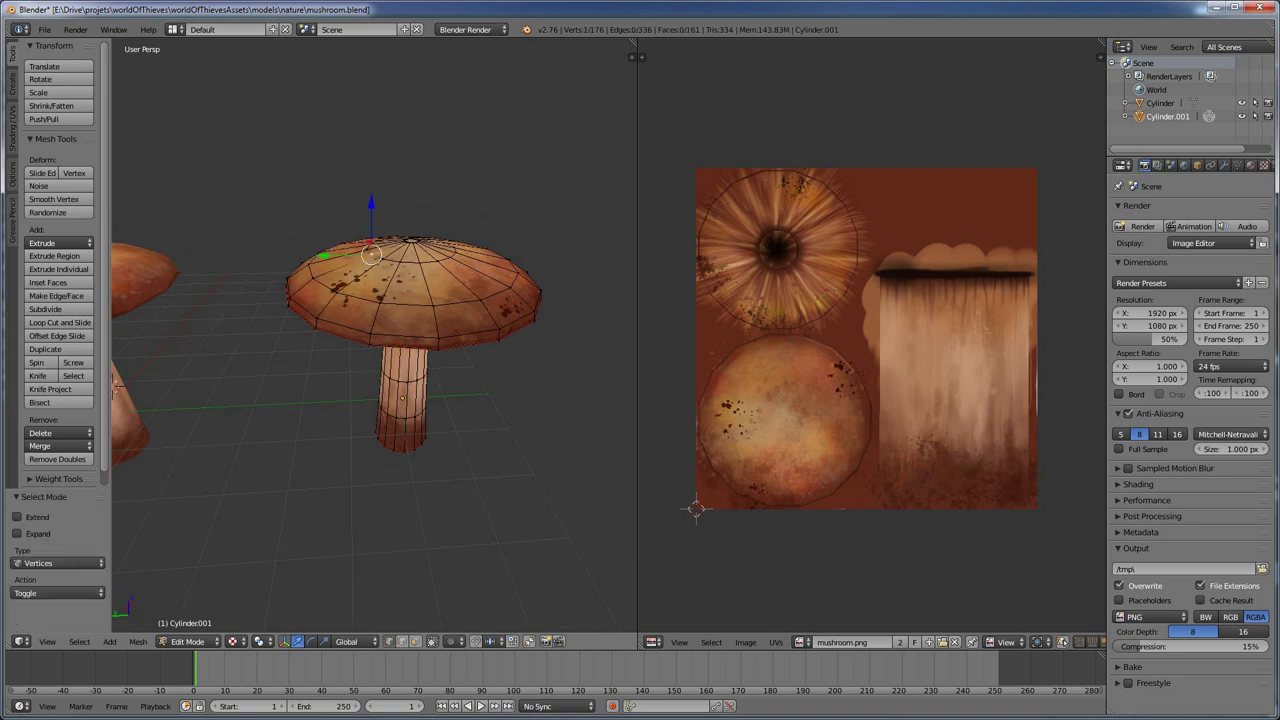
{"action": "key", "text": "g"}
{"action": "key", "text": "z"}
{"action": "left_click", "coordinate": [323, 262]}
{"action": "key", "text": "g"}
{"action": "mouse_move", "coordinate": [323, 262]}
{"action": "middle_mouse_down"}
{"action": "mouse_move", "coordinate": [313, 395]}
{"action": "mouse_move", "coordinate": [471, 286]}
{"action": "mouse_move", "coordinate": [502, 320]}
{"action": "middle_mouse_up"}
{"action": "left_click", "coordinate": [313, 395]}
{"action": "key", "text": "g"}
{"action": "key", "text": "z"}
{"action": "scroll", "coordinate": [508, 290], "scroll_direction": "down", "scroll_amount": 8}
{"action": "left_click", "coordinate": [508, 291]}
- Raise the cap's top vertex and shift the cap tip sideways with soft moves
{"action": "key", "text": "g"}
{"action": "key", "text": "Escape"}
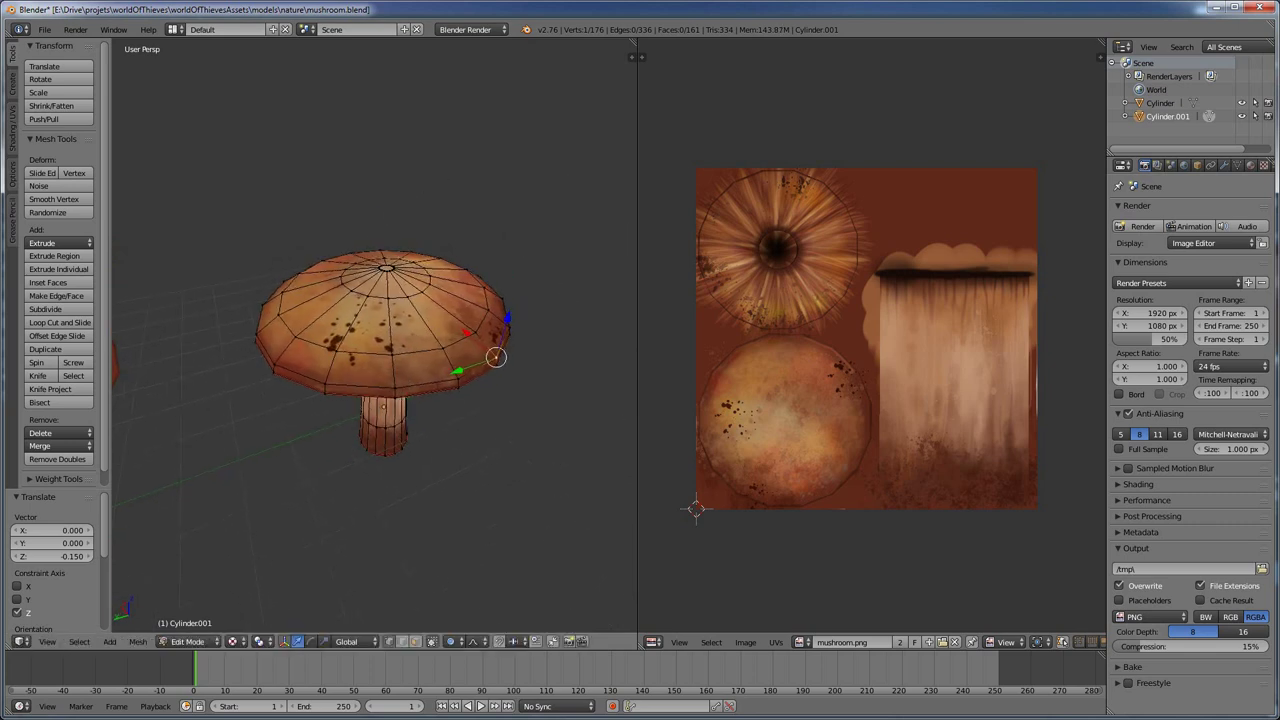
{"action": "right_click", "coordinate": [384, 263]}
{"action": "key", "text": "g"}
{"action": "key", "text": "z"}
{"action": "left_click", "coordinate": [384, 255]}
{"action": "mouse_move", "coordinate": [384, 255]}
{"action": "middle_mouse_down"}
{"action": "mouse_move", "coordinate": [300, 200]}
{"action": "mouse_move", "coordinate": [316, 212]}
{"action": "middle_mouse_up"}
{"action": "key", "text": "g"}
{"action": "left_click", "coordinate": [268, 200]}
- Bend the cap with a wide proportional move and tweak its edge
{"action": "key", "text": "g"}
{"action": "left_click", "coordinate": [337, 263]}
{"action": "middle_click_drag", "start_coordinate": [337, 263], "coordinate": [364, 270]}
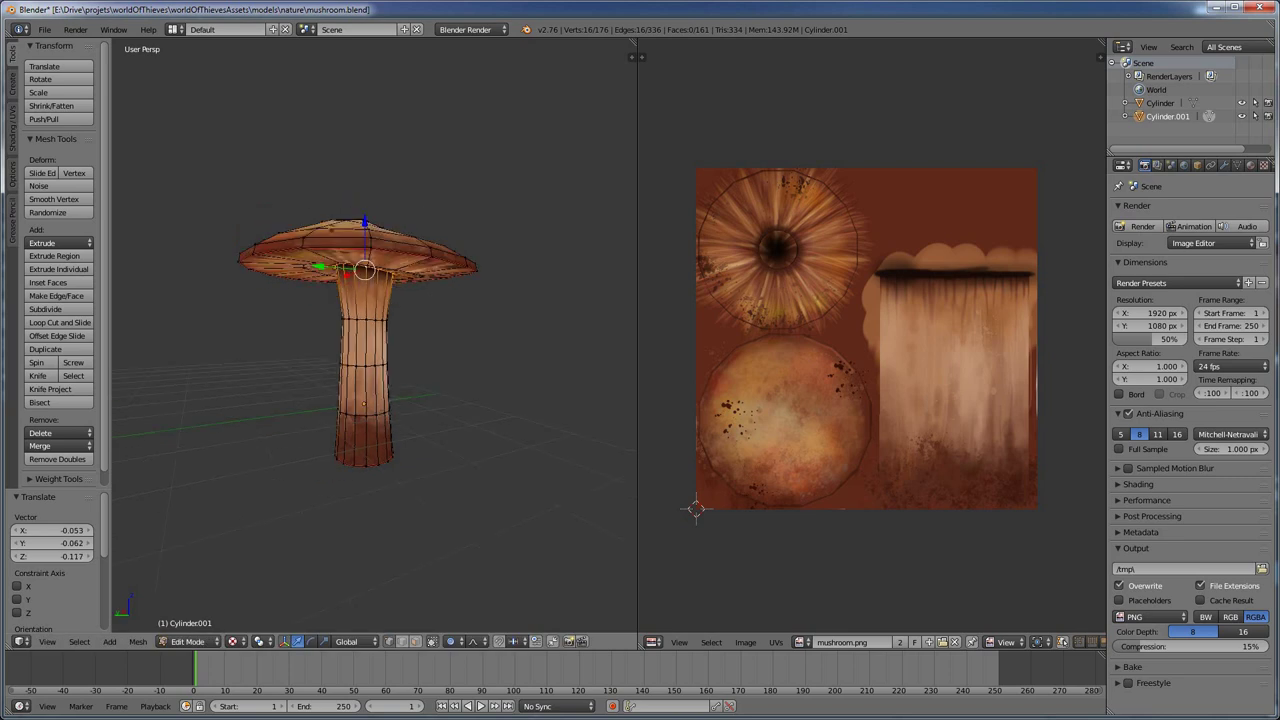
{"action": "key", "text": "g"}
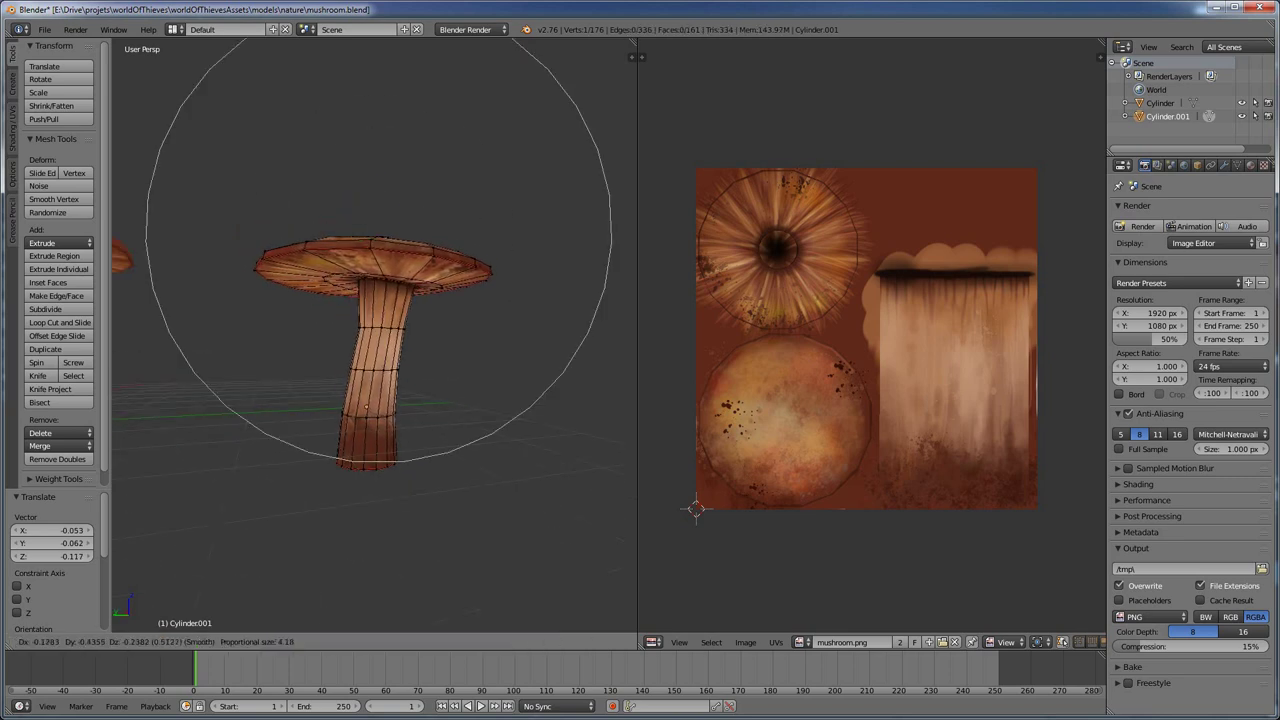
{"action": "left_click", "coordinate": [470, 300]}
{"action": "key", "text": "g"}
{"action": "scroll", "coordinate": [470, 314], "scroll_direction": "down", "scroll_amount": 3}
{"action": "left_click", "coordinate": [486, 320]}
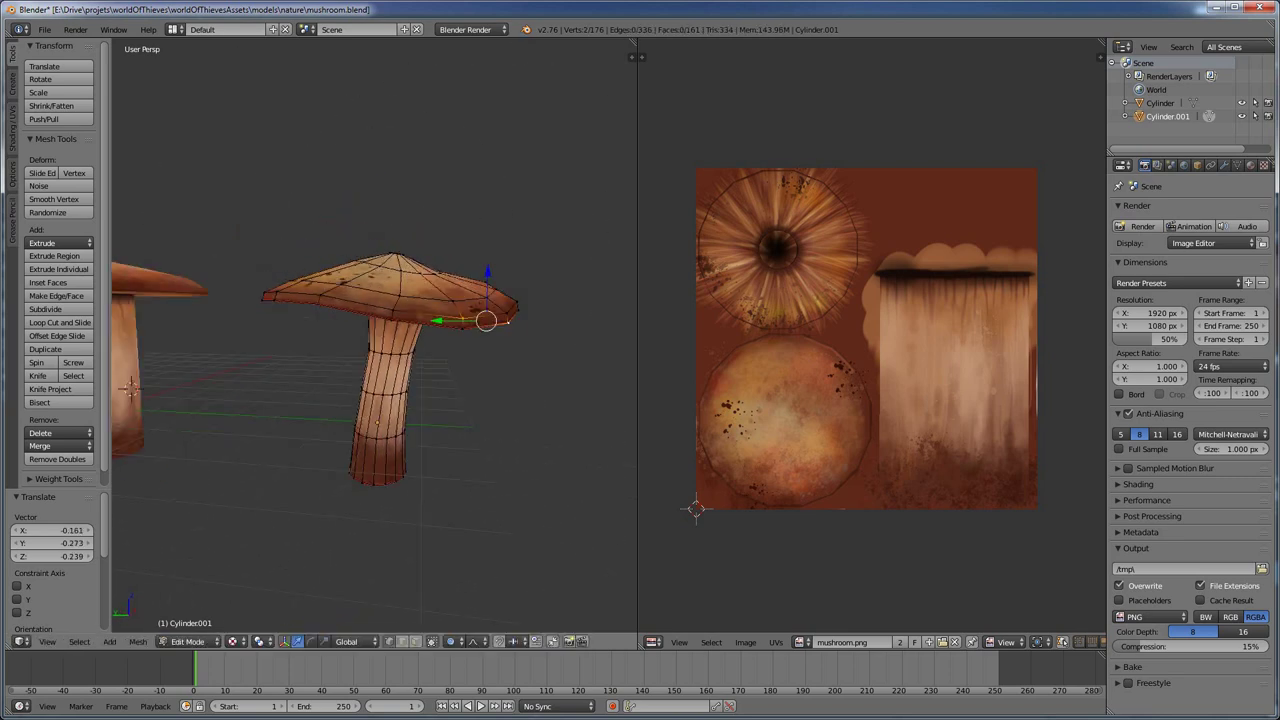
{"action": "mouse_move", "coordinate": [486, 320]}
{"action": "middle_mouse_down"}
{"action": "mouse_move", "coordinate": [430, 250]}
{"action": "mouse_move", "coordinate": [383, 405]}
{"action": "mouse_move", "coordinate": [360, 330]}
{"action": "mouse_move", "coordinate": [380, 382]}
{"action": "mouse_move", "coordinate": [420, 300]}
{"action": "mouse_move", "coordinate": [350, 280]}
{"action": "mouse_move", "coordinate": [300, 330]}
{"action": "middle_mouse_up"}
- Save the blend file, overwriting it, and leave Edit Mode
{"action": "key", "text": "ctrl+s"}
{"action": "left_click", "coordinate": [383, 409]}
{"action": "key", "text": "Tab"}
- Duplicate the mushroom a third time and place the copy to the lower right
{"action": "key", "text": "shift+d"}
{"action": "left_click", "coordinate": [440, 430]}
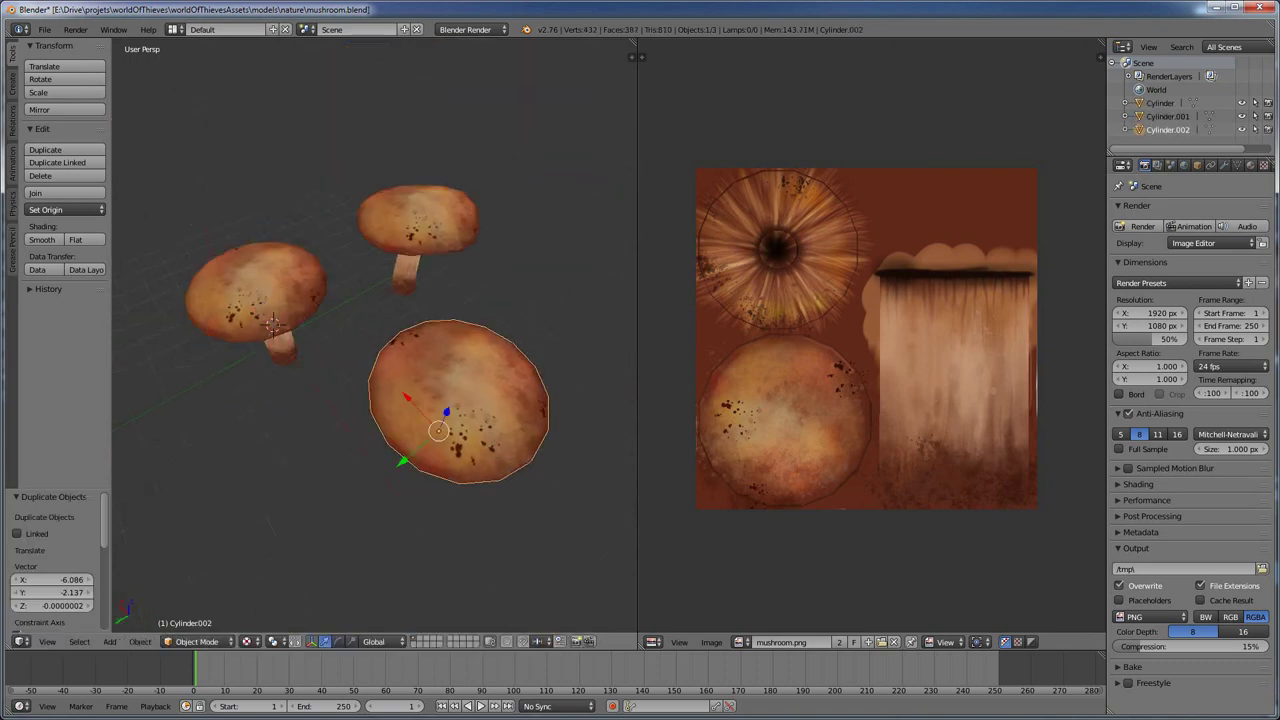
{"action": "key", "text": "Tab"}
{"action": "middle_click_drag", "start_coordinate": [440, 430], "coordinate": [358, 340]}
{"action": "key", "text": "Tab"}
{"action": "key", "text": "Tab"}
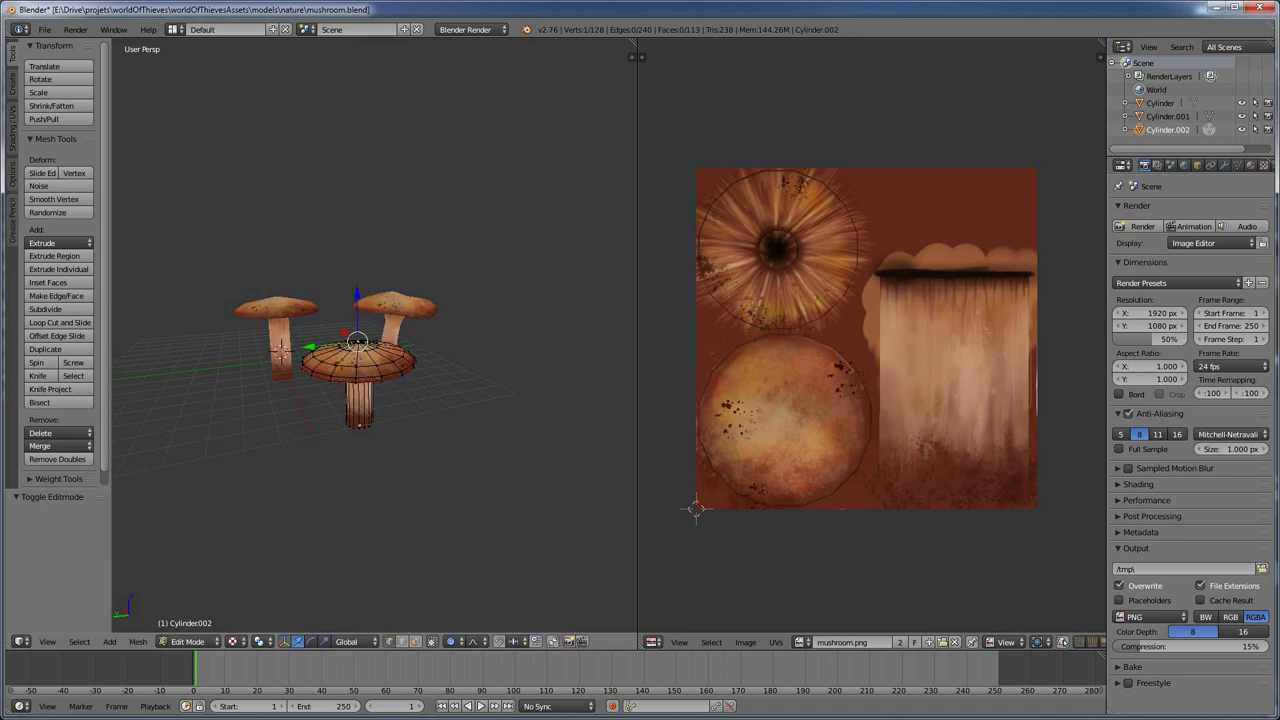
- Grow the selection over the third mushroom's cap top and raise its centre vertically
{"action": "scroll", "coordinate": [280, 348], "scroll_direction": "up", "scroll_amount": 3}
{"action": "scroll", "coordinate": [280, 348], "scroll_direction": "up", "scroll_amount": 2}
{"action": "key", "text": "ctrl+KP_Add"}
{"action": "key", "text": "g"}
{"action": "key", "text": "z"}
{"action": "left_click", "coordinate": [240, 371]}
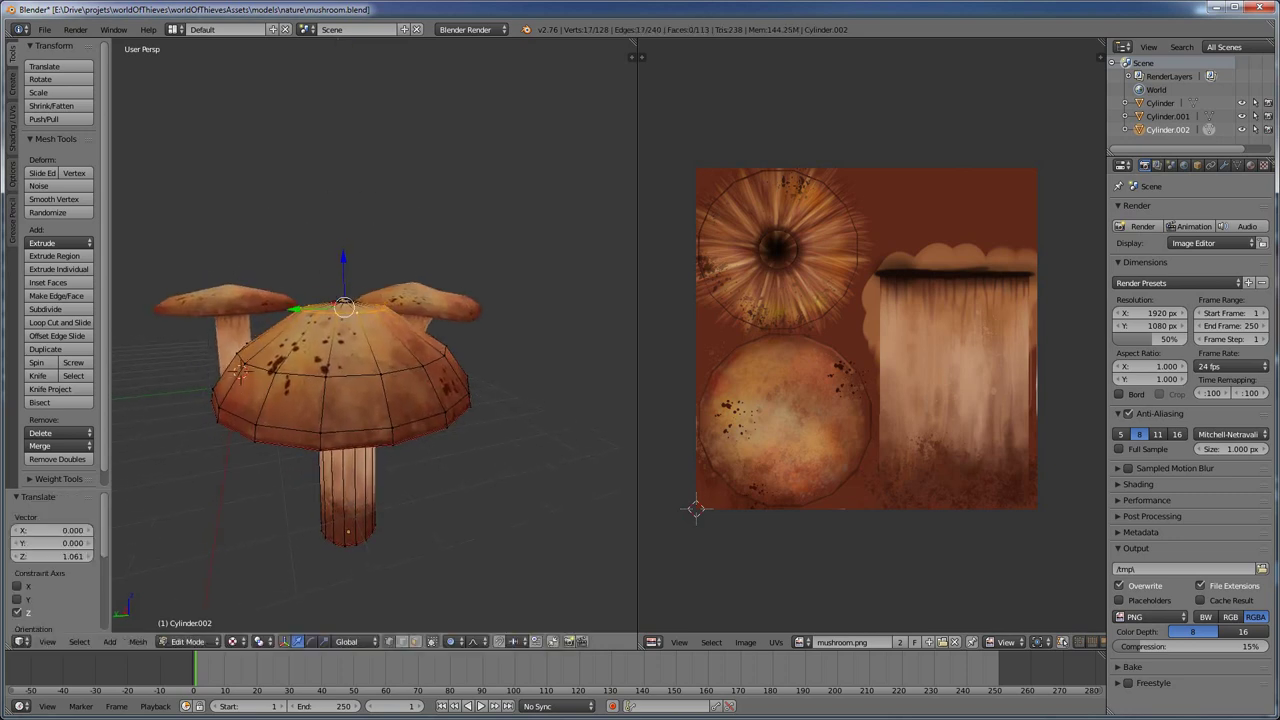
{"action": "mouse_move", "coordinate": [358, 340]}
{"action": "middle_mouse_down"}
{"action": "mouse_move", "coordinate": [360, 300]}
{"action": "mouse_move", "coordinate": [330, 300]}
{"action": "middle_mouse_up"}
{"action": "key", "text": "g"}
{"action": "key", "text": "z"}
{"action": "key", "text": "Return"}
- Shape the third mushroom's cap rings with a series of vertical soft moves
{"action": "key", "text": "z"}
{"action": "key", "text": "z"}
{"action": "key", "text": "g"}
{"action": "key", "text": "z"}
{"action": "key", "text": "Return"}
{"action": "key", "text": "g"}
{"action": "key", "text": "z"}
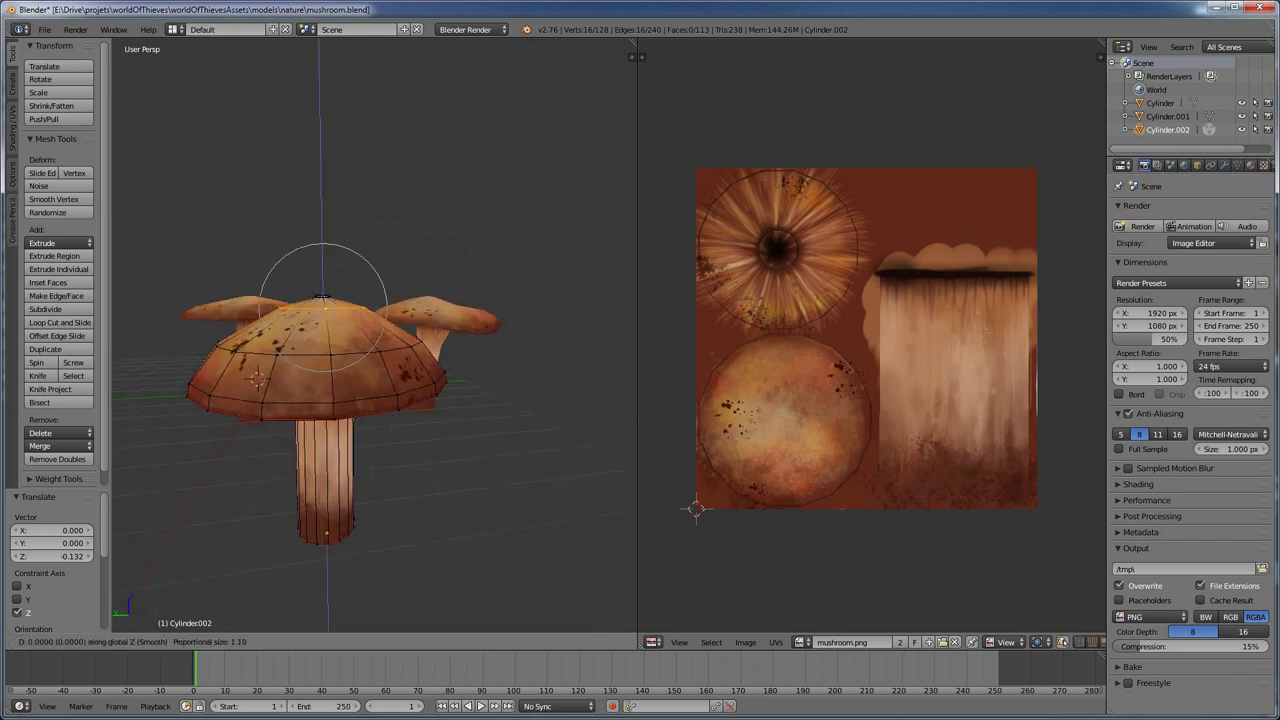
{"action": "key", "text": "Return"}
{"action": "key", "text": "g"}
{"action": "key", "text": "z"}
{"action": "key", "text": "Return"}
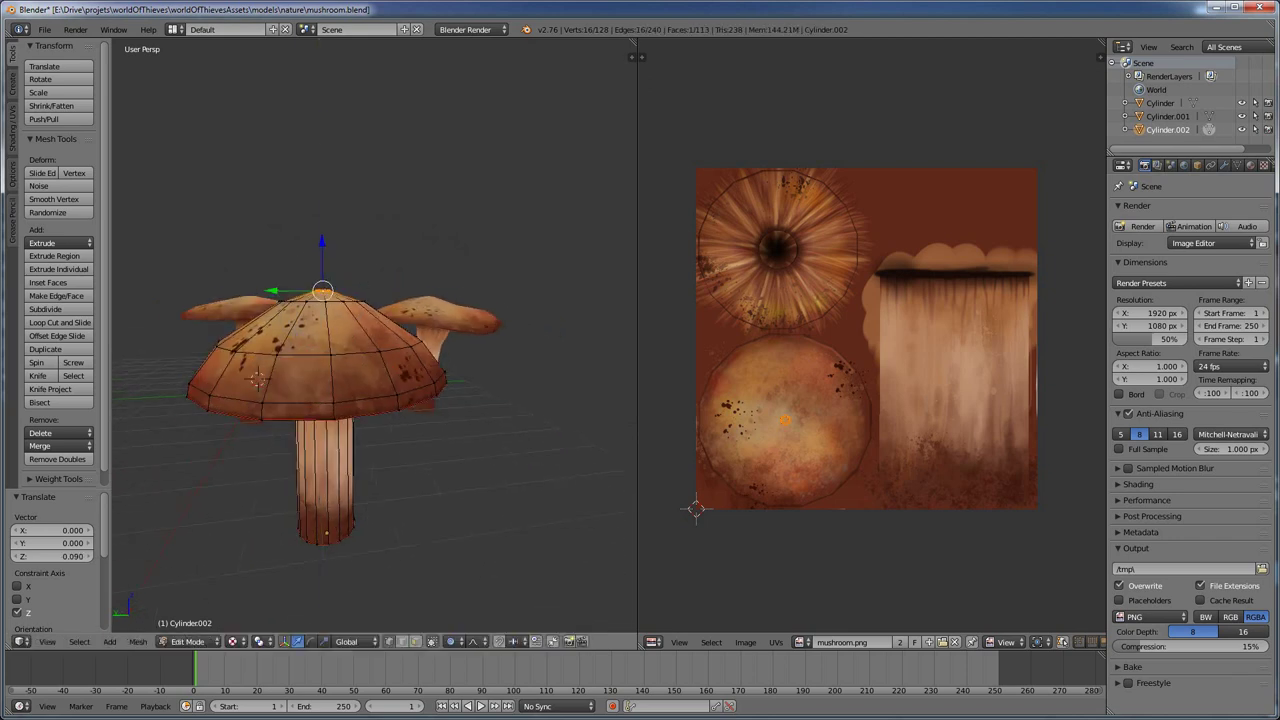
{"action": "key", "text": "g"}
{"action": "key", "text": "z"}
{"action": "key", "text": "Return"}
{"action": "key", "text": "g"}
{"action": "key", "text": "z"}
{"action": "key", "text": "Return"}
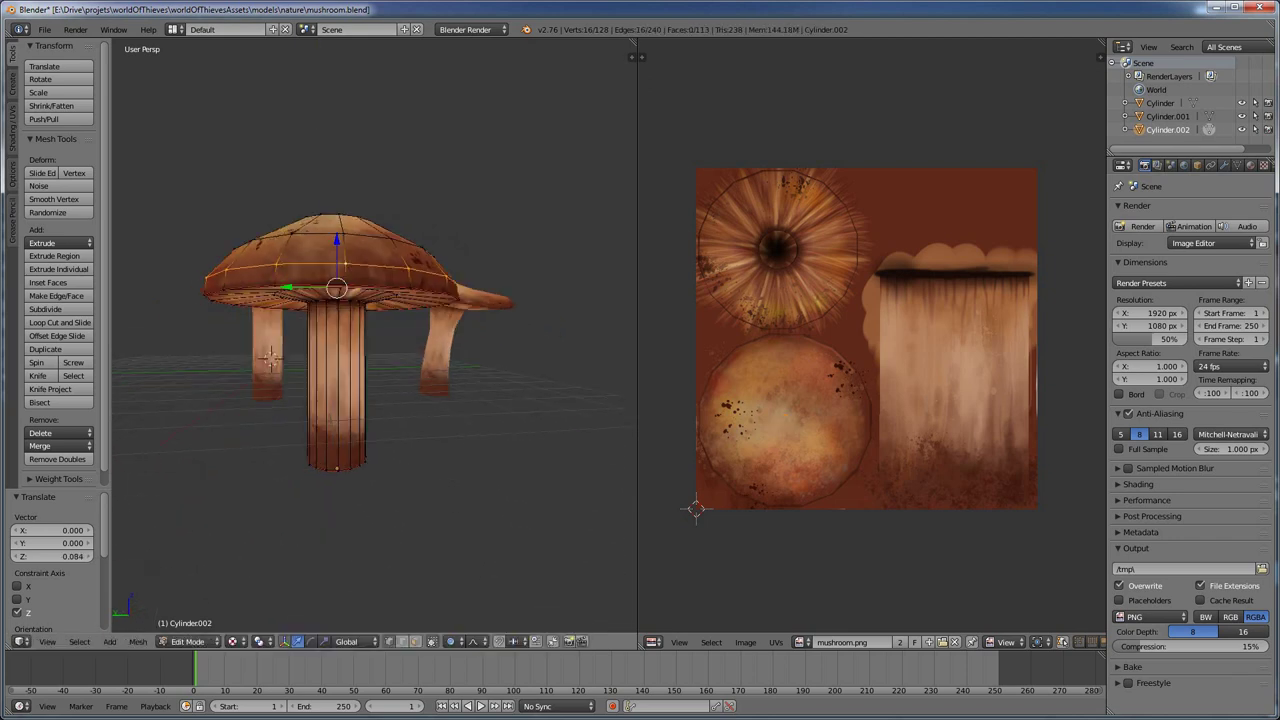
- Loop-cut the third mushroom's stem, bulge its middle outward, and shift the bottom loop along Z
{"action": "key", "text": "Tab"}
{"action": "key", "text": "Tab"}
{"action": "middle_click_drag", "start_coordinate": [257, 378], "coordinate": [256, 347]}
{"action": "key", "text": "ctrl+r"}
{"action": "left_click", "coordinate": [343, 370]}
{"action": "right_click", "coordinate": [343, 370]}
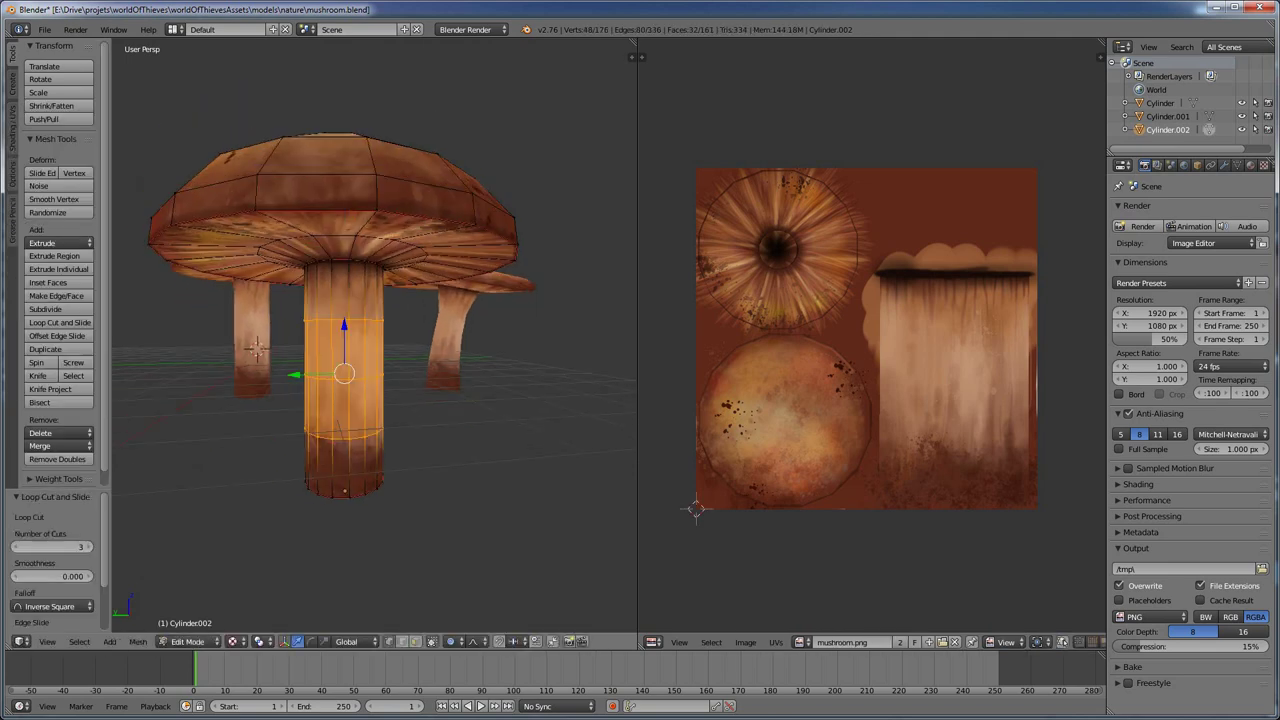
{"action": "key", "text": "s"}
{"action": "left_click", "coordinate": [480, 410]}
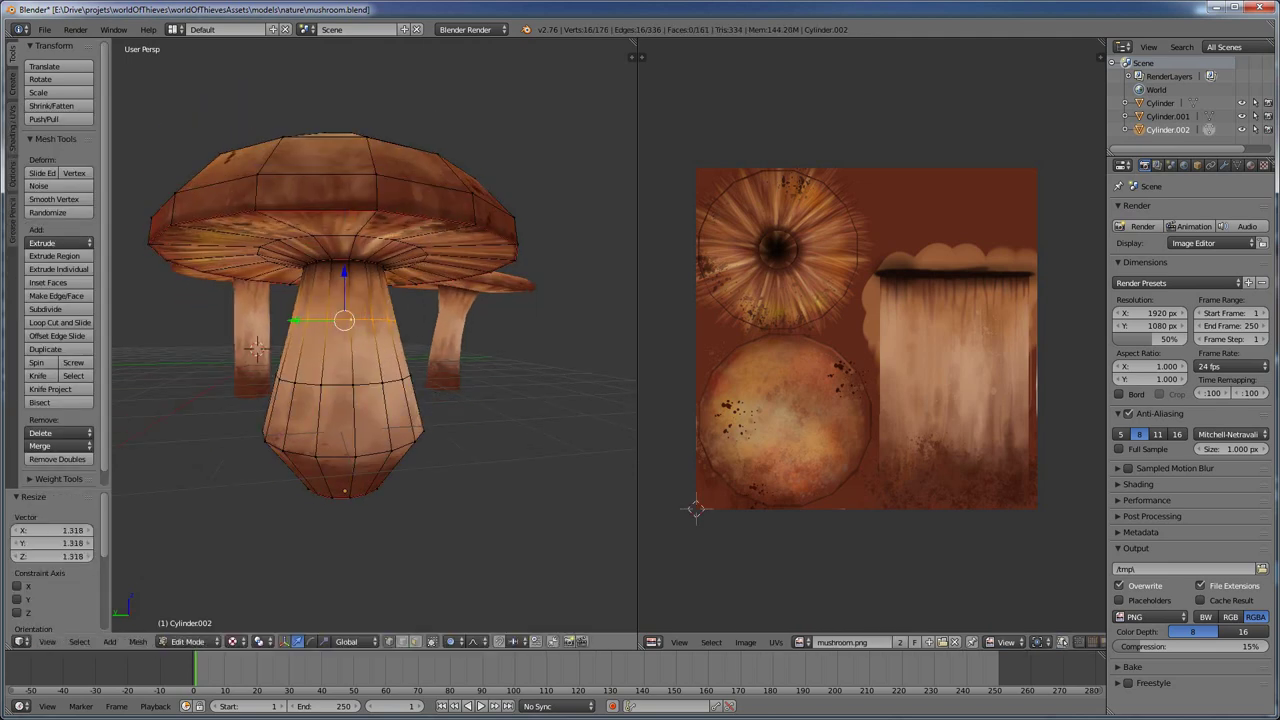
{"action": "mouse_move", "coordinate": [257, 348]}
{"action": "middle_mouse_down"}
{"action": "mouse_move", "coordinate": [266, 336]}
{"action": "mouse_move", "coordinate": [274, 400]}
{"action": "middle_mouse_up"}
{"action": "right_click", "coordinate": [305, 340], "text": "alt"}
{"action": "key", "text": "g"}
{"action": "key", "text": "z"}
{"action": "key", "text": "Return"}
{"action": "key", "text": "Tab"}
- Tweak the third mushroom's cap edge vertices with free and vertical soft moves
{"action": "mouse_move", "coordinate": [311, 320]}
{"action": "middle_mouse_down"}
{"action": "mouse_move", "coordinate": [301, 360]}
{"action": "mouse_move", "coordinate": [366, 331]}
{"action": "mouse_move", "coordinate": [332, 310]}
{"action": "mouse_move", "coordinate": [240, 375]}
{"action": "mouse_move", "coordinate": [158, 345]}
{"action": "mouse_move", "coordinate": [455, 343]}
{"action": "middle_mouse_up"}
{"action": "key", "text": "Tab"}
{"action": "key", "text": "ctrl+Tab"}
{"action": "key", "text": "Return"}
{"action": "right_click", "coordinate": [451, 246]}
{"action": "key", "text": "g"}
{"action": "left_click", "coordinate": [357, 325]}
{"action": "key", "text": "g"}
{"action": "key", "text": "Return"}
{"action": "key", "text": "g"}
{"action": "key", "text": "z"}
{"action": "key", "text": "Return"}
{"action": "key", "text": "Tab"}
- Shrink a ring partway up the large mushroom's stem to 0.872
{"action": "right_click", "coordinate": [430, 320]}
{"action": "key", "text": "Tab"}
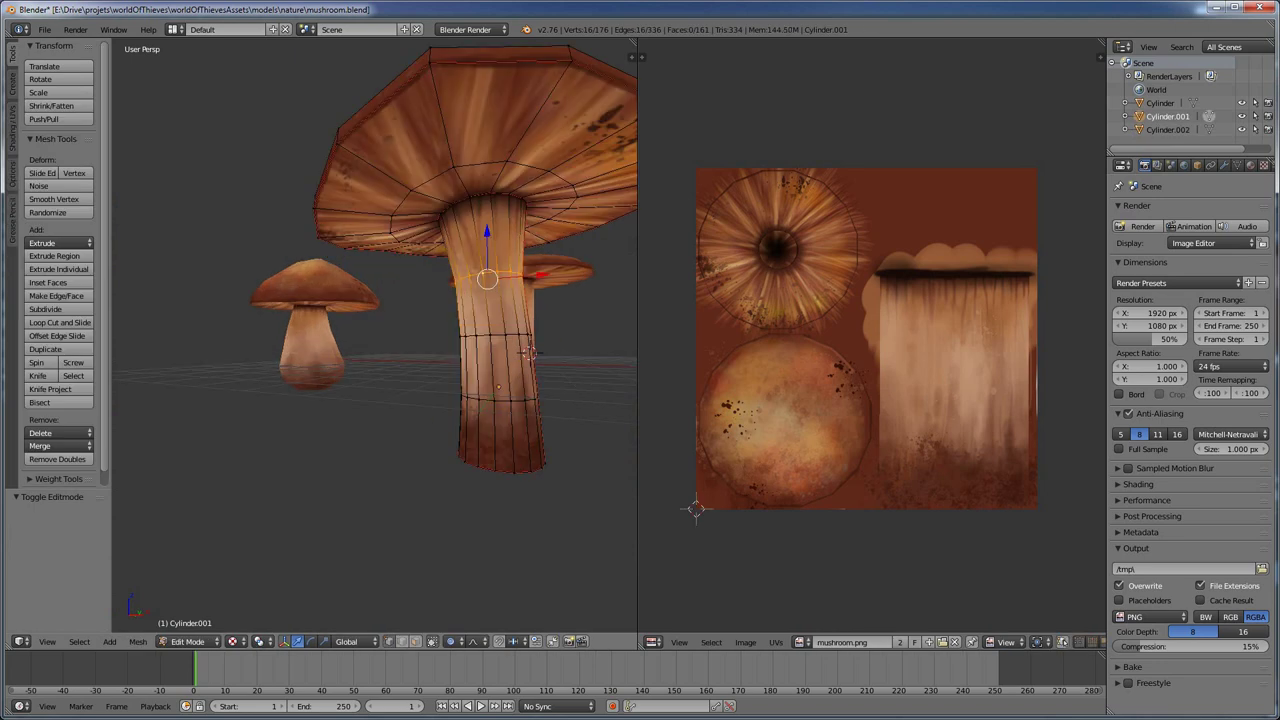
{"action": "key", "text": "s"}
{"action": "key", "text": "Return"}
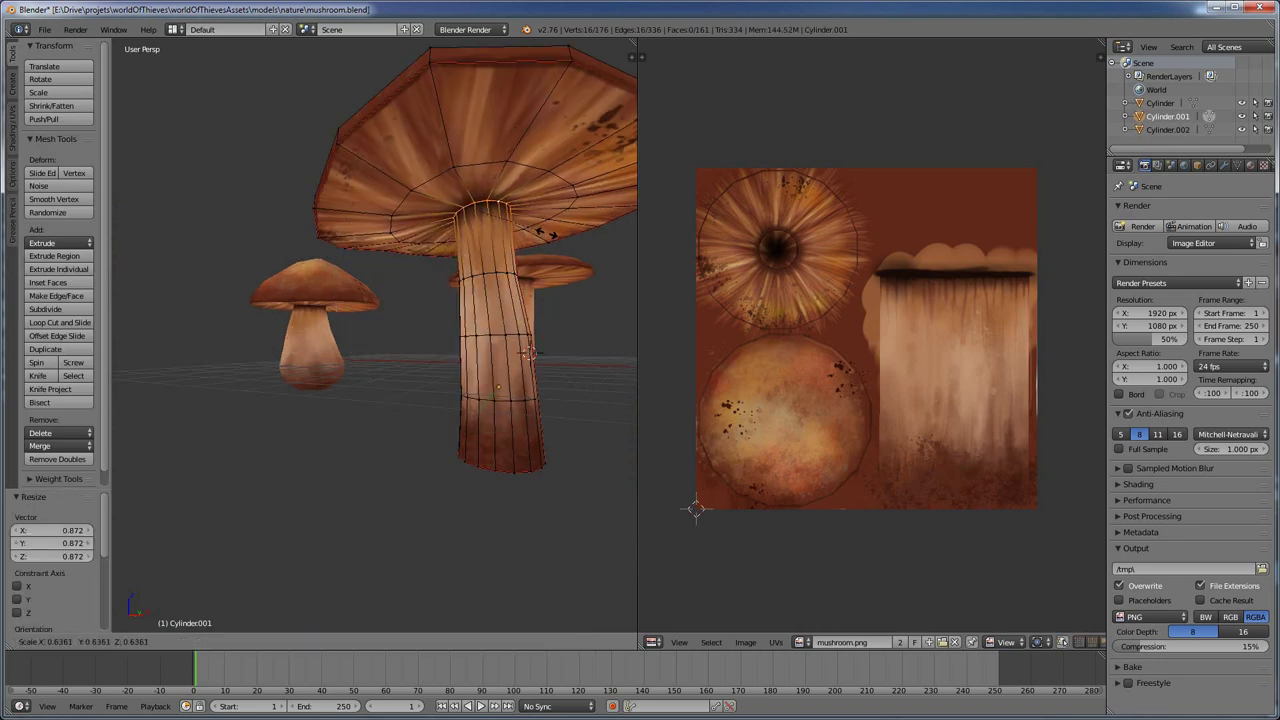
{"action": "key", "text": "Tab"}
- Rotate the large mushroom about -96° around its vertical Z axis
{"action": "scroll", "coordinate": [425, 333], "scroll_direction": "down", "scroll_amount": 4}
{"action": "mouse_move", "coordinate": [557, 363]}
{"action": "middle_mouse_down"}
{"action": "mouse_move", "coordinate": [425, 333]}
{"action": "mouse_move", "coordinate": [443, 409]}
{"action": "mouse_move", "coordinate": [392, 383]}
{"action": "mouse_move", "coordinate": [390, 300]}
{"action": "mouse_move", "coordinate": [390, 380]}
{"action": "mouse_move", "coordinate": [377, 330]}
{"action": "mouse_move", "coordinate": [453, 500]}
{"action": "middle_mouse_up"}
{"action": "key", "text": "r"}
{"action": "key", "text": "z"}
{"action": "left_click", "coordinate": [449, 414]}
{"action": "scroll", "coordinate": [390, 380], "scroll_direction": "up", "scroll_amount": 3}
{"action": "scroll", "coordinate": [453, 500], "scroll_direction": "up", "scroll_amount": 2}
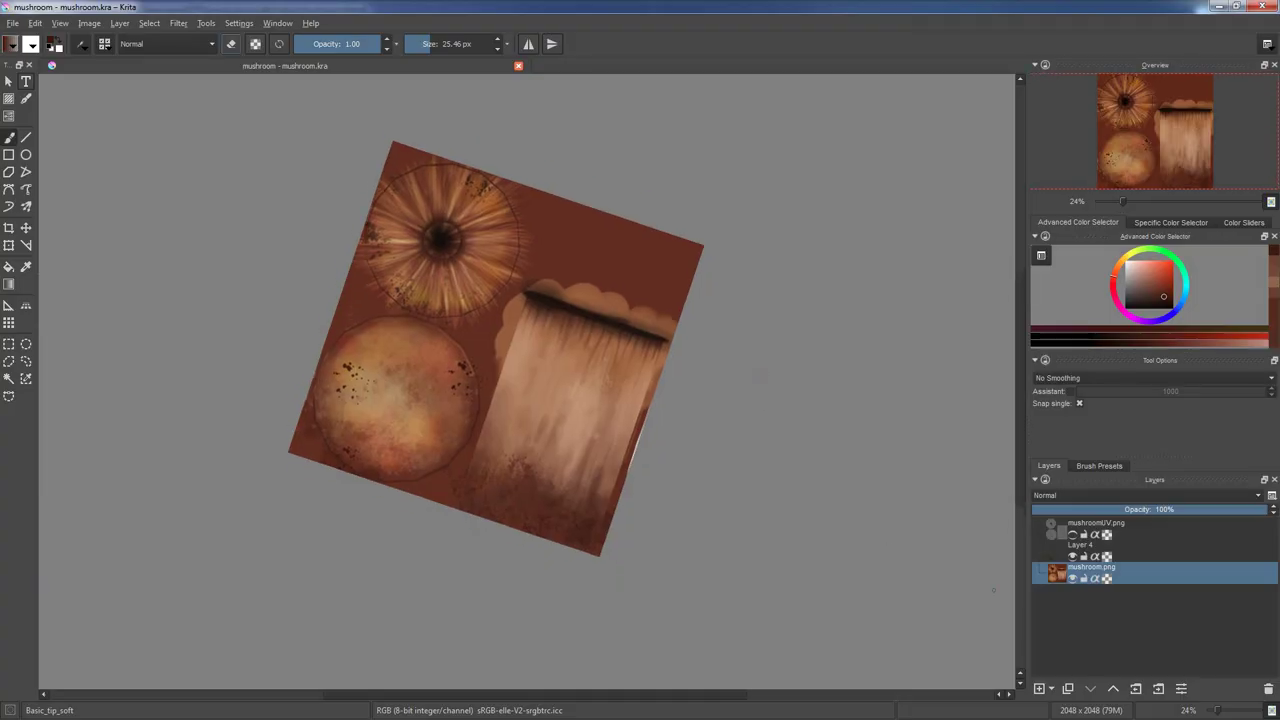
- Add new Layer 5 and paint soft dark strokes along the left side of the gill circle's rim
{"action": "mouse_move", "coordinate": [505, 395]}
{"action": "middle_mouse_down", "text": "ctrl"}
{"action": "mouse_move", "coordinate": [546, 327]}
{"action": "mouse_move", "coordinate": [389, 337]}
{"action": "middle_mouse_up", "text": "ctrl"}
{"action": "key", "text": "Insert"}
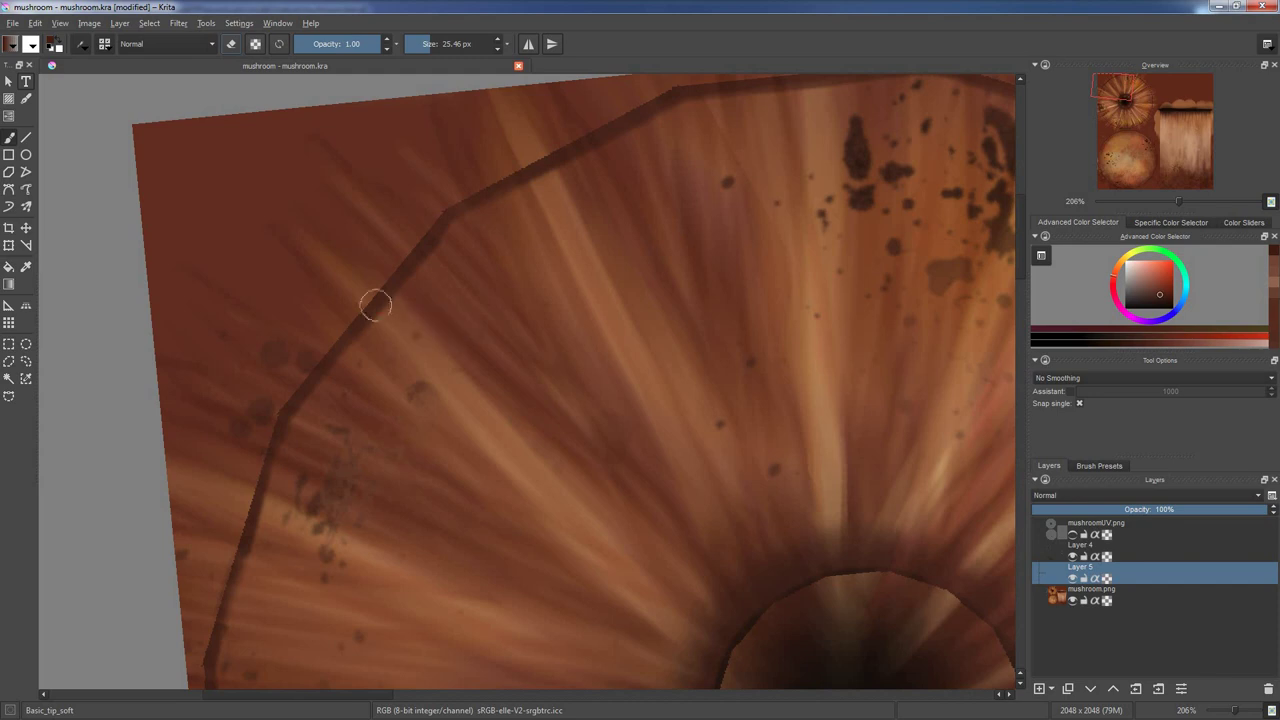
{"action": "right_click", "coordinate": [326, 290]}
{"action": "left_click_drag", "start_coordinate": [331, 297], "coordinate": [206, 460]}
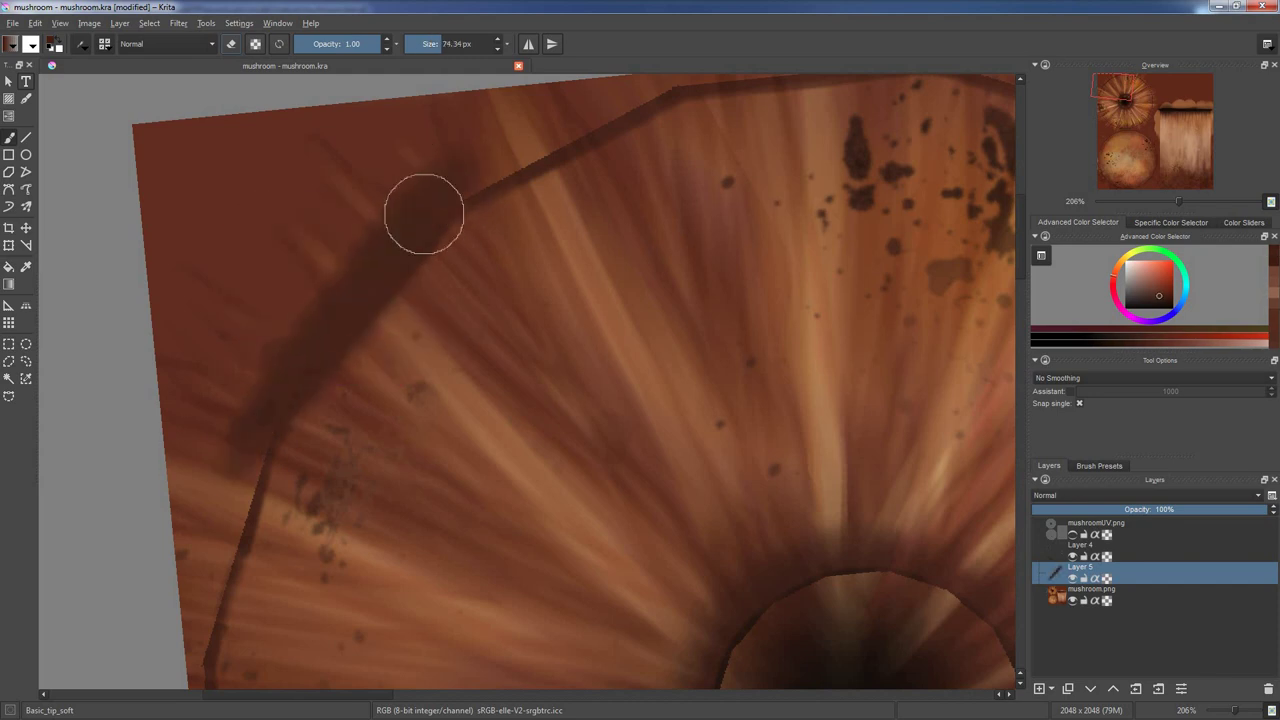
{"action": "middle_click_drag", "start_coordinate": [424, 213], "coordinate": [470, 120]}
{"action": "left_click_drag", "start_coordinate": [370, 190], "coordinate": [331, 257]}
{"action": "middle_click_drag", "start_coordinate": [331, 257], "coordinate": [271, 286]}
{"action": "left_click_drag", "start_coordinate": [300, 250], "coordinate": [260, 520]}
{"action": "middle_click_drag", "start_coordinate": [260, 520], "coordinate": [300, 380]}
{"action": "left_click_drag", "start_coordinate": [300, 380], "coordinate": [380, 572]}
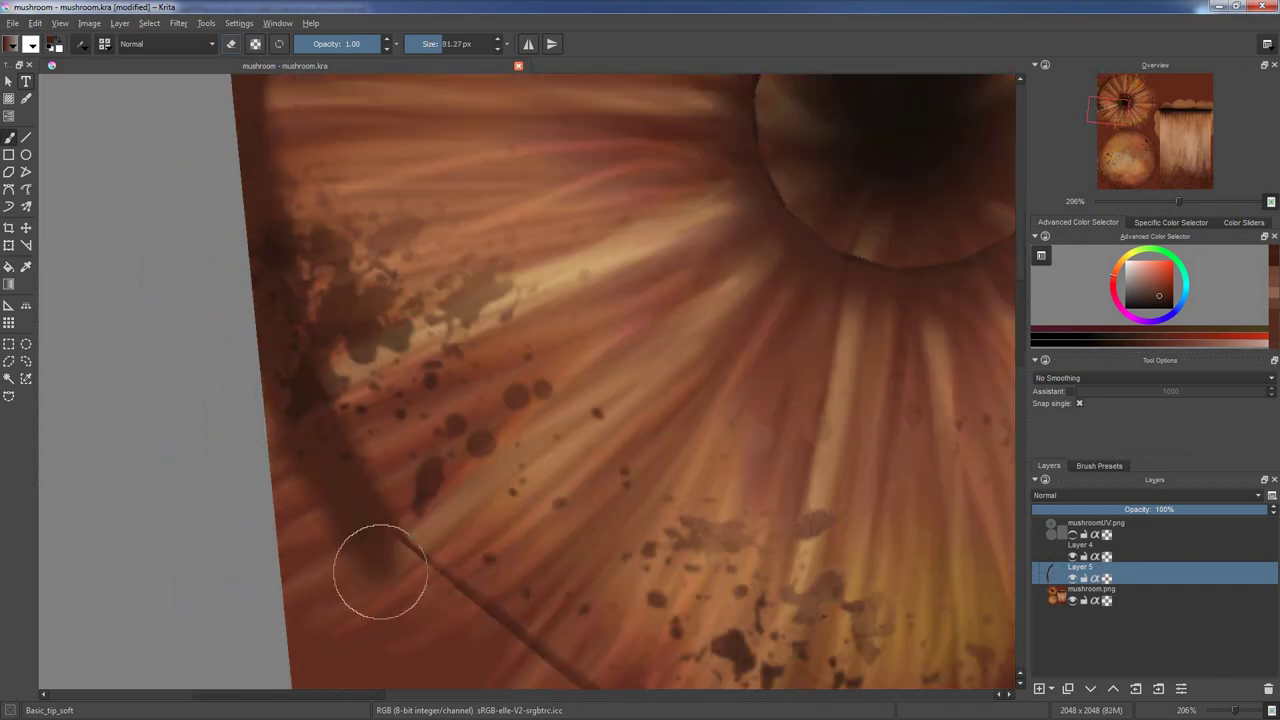
{"action": "middle_click_drag", "start_coordinate": [380, 571], "coordinate": [337, 371]}
{"action": "left_click_drag", "start_coordinate": [337, 371], "coordinate": [591, 537]}
{"action": "middle_click_drag", "start_coordinate": [591, 537], "coordinate": [476, 366]}
{"action": "left_click_drag", "start_coordinate": [476, 366], "coordinate": [563, 360]}
- Continue the soft dark rim strokes around the right side and top of the gill circle
{"action": "middle_click_drag", "start_coordinate": [563, 360], "coordinate": [508, 306]}
{"action": "mouse_move", "coordinate": [508, 306]}
{"action": "left_mouse_down"}
{"action": "mouse_move", "coordinate": [370, 298]}
{"action": "mouse_move", "coordinate": [766, 269]}
{"action": "left_mouse_up"}
{"action": "middle_click_drag", "start_coordinate": [766, 269], "coordinate": [720, 400]}
{"action": "left_click_drag", "start_coordinate": [720, 400], "coordinate": [623, 263]}
{"action": "left_click_drag", "start_coordinate": [460, 360], "coordinate": [566, 240]}
{"action": "middle_click_drag", "start_coordinate": [566, 240], "coordinate": [500, 470]}
{"action": "left_click_drag", "start_coordinate": [500, 470], "coordinate": [600, 114]}
{"action": "middle_click_drag", "start_coordinate": [600, 114], "coordinate": [590, 350]}
{"action": "left_click_drag", "start_coordinate": [590, 350], "coordinate": [491, 114]}
{"action": "middle_click_drag", "start_coordinate": [491, 114], "coordinate": [540, 400]}
{"action": "left_click_drag", "start_coordinate": [540, 400], "coordinate": [434, 109]}
{"action": "middle_click_drag", "start_coordinate": [434, 109], "coordinate": [505, 224]}
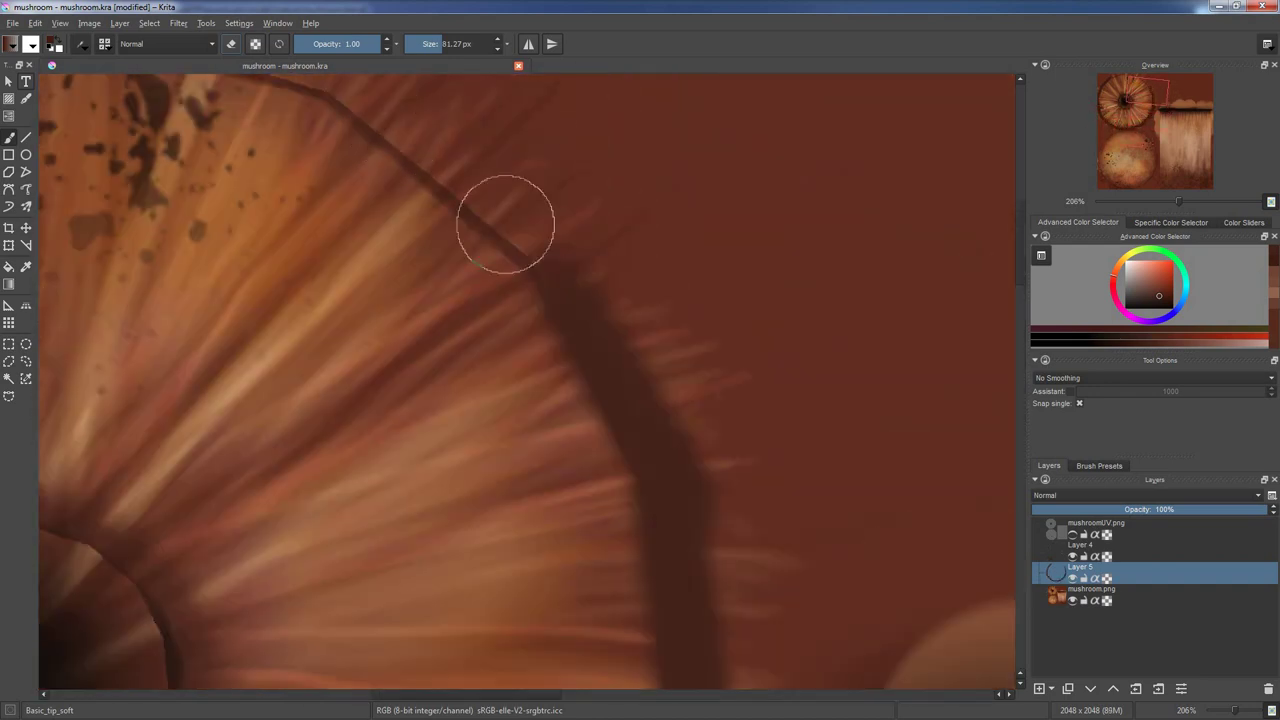
{"action": "left_click_drag", "start_coordinate": [505, 224], "coordinate": [543, 277]}
{"action": "middle_click_drag", "start_coordinate": [543, 277], "coordinate": [560, 240]}
{"action": "mouse_move", "coordinate": [560, 240]}
{"action": "left_mouse_down"}
{"action": "mouse_move", "coordinate": [306, 137]}
{"action": "mouse_move", "coordinate": [580, 200]}
{"action": "left_mouse_up"}
{"action": "middle_click_drag", "start_coordinate": [580, 200], "coordinate": [690, 293]}
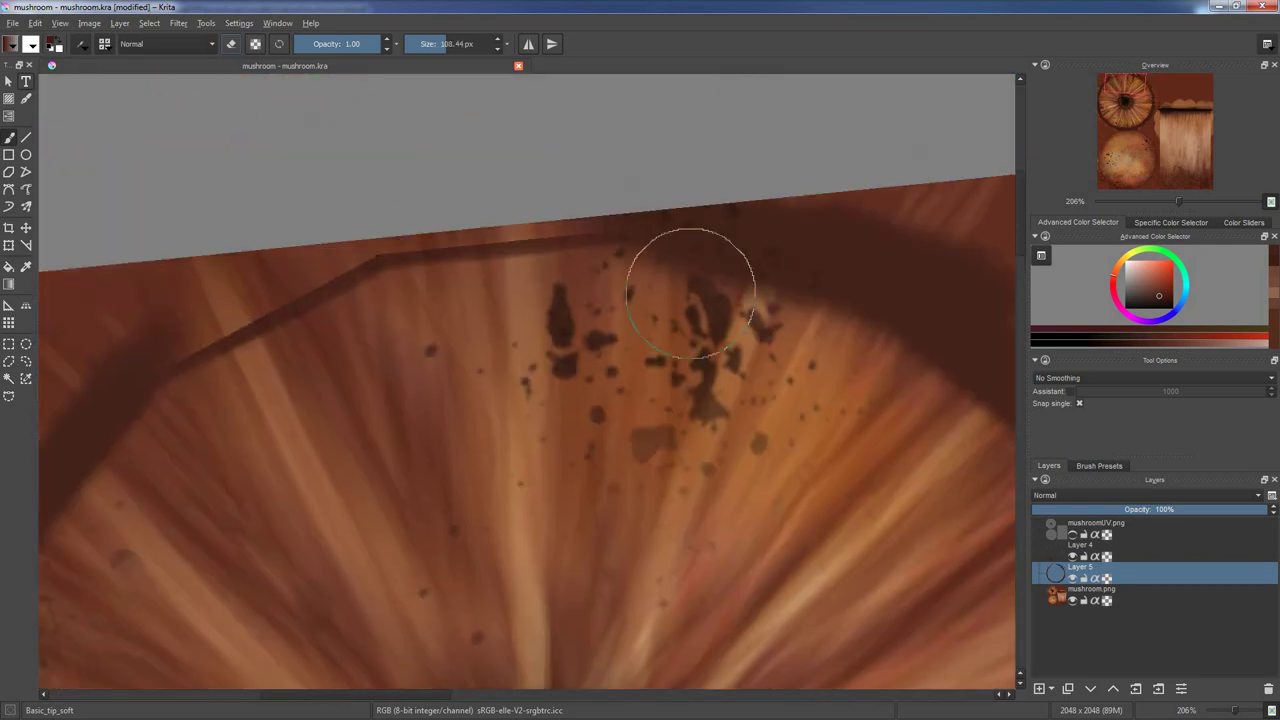
{"action": "mouse_move", "coordinate": [690, 293]}
{"action": "left_mouse_down"}
{"action": "mouse_move", "coordinate": [380, 246]}
{"action": "mouse_move", "coordinate": [449, 191]}
{"action": "left_mouse_up"}
{"action": "middle_click_drag", "start_coordinate": [449, 191], "coordinate": [524, 101]}
- Switch to the Basic_tip_default brush and paint short dark strokes along the lower rim
{"action": "right_click", "coordinate": [357, 286]}
{"action": "left_click", "coordinate": [396, 228]}
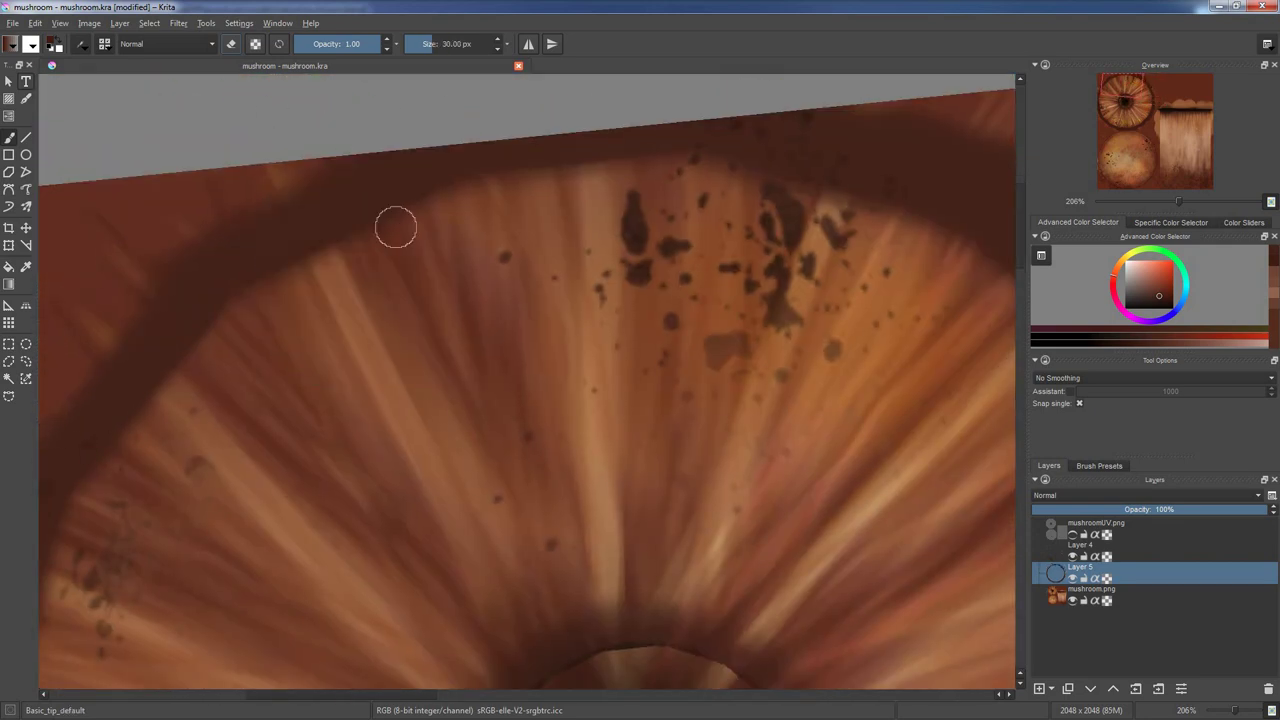
{"action": "scroll", "coordinate": [396, 228], "scroll_direction": "down", "scroll_amount": 5}
{"action": "scroll", "coordinate": [471, 276], "scroll_direction": "up", "scroll_amount": 3}
{"action": "left_click_drag", "start_coordinate": [500, 222], "coordinate": [471, 276]}
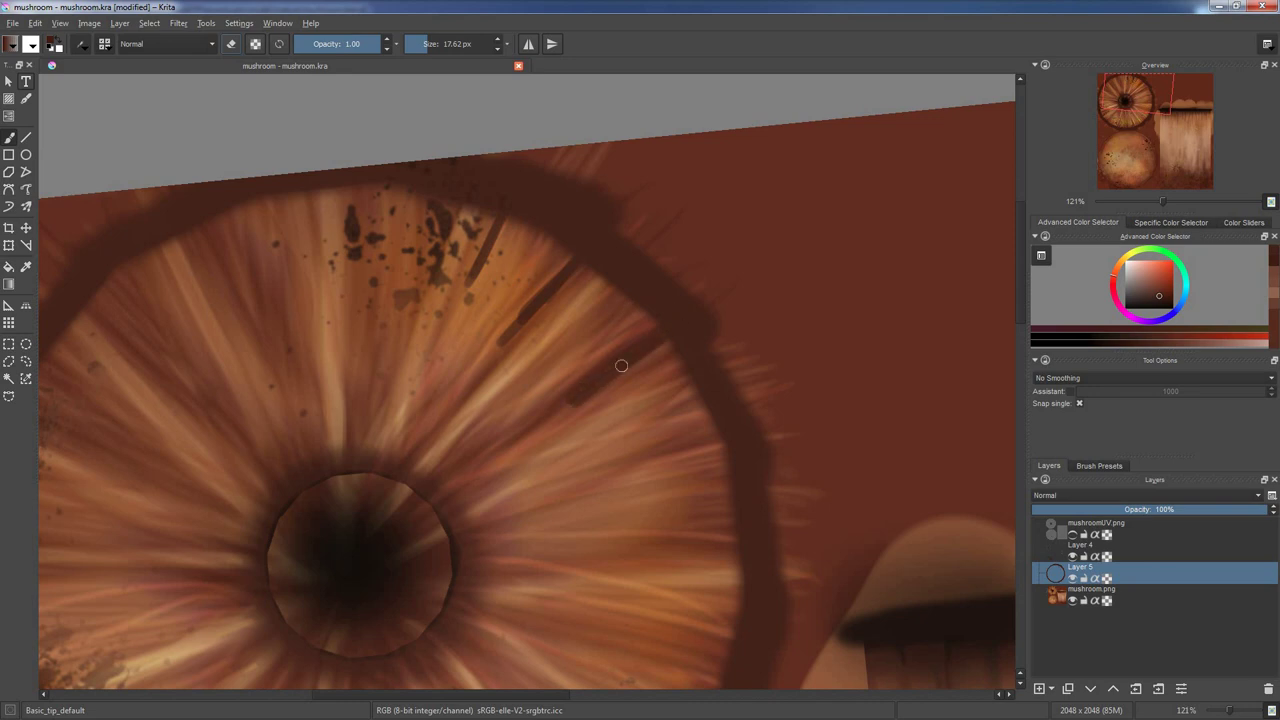
{"action": "middle_click_drag", "start_coordinate": [621, 366], "coordinate": [518, 186]}
{"action": "left_click_drag", "start_coordinate": [505, 318], "coordinate": [634, 280]}
{"action": "middle_click_drag", "start_coordinate": [634, 280], "coordinate": [648, 120]}
{"action": "left_click_drag", "start_coordinate": [620, 336], "coordinate": [496, 390]}
{"action": "middle_click_drag", "start_coordinate": [565, 557], "coordinate": [508, 386]}
{"action": "left_click_drag", "start_coordinate": [418, 266], "coordinate": [488, 380]}
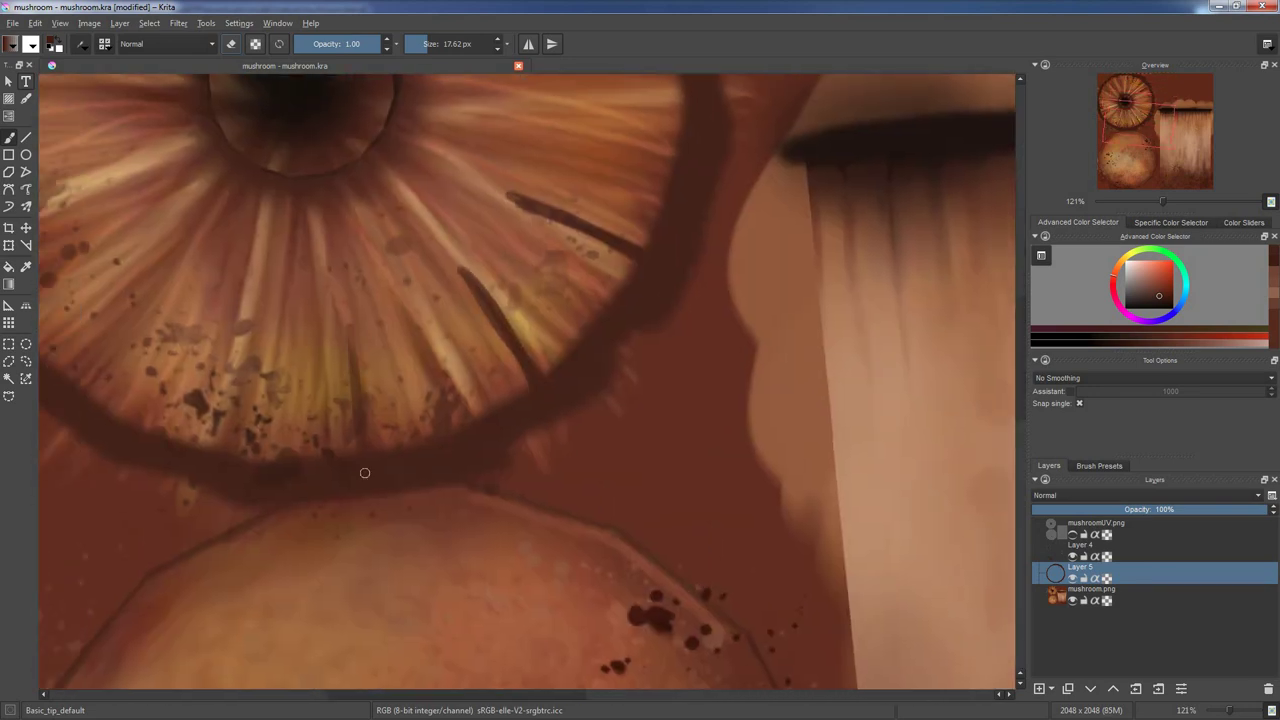
{"action": "middle_click_drag", "start_coordinate": [365, 473], "coordinate": [421, 441], "text": "shift"}
{"action": "scroll", "coordinate": [245, 388], "scroll_direction": "down", "scroll_amount": 2}
{"action": "middle_click_drag", "start_coordinate": [250, 380], "coordinate": [304, 394]}
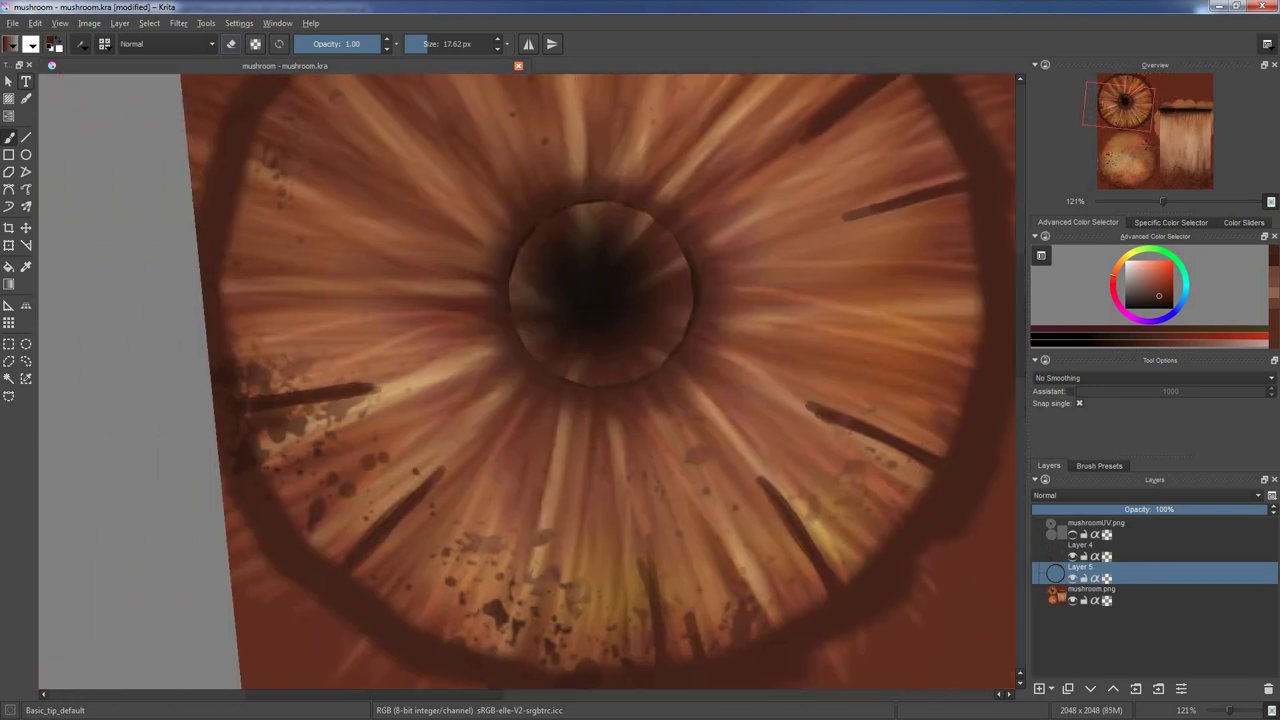
{"action": "middle_click_drag", "start_coordinate": [300, 320], "coordinate": [330, 360]}
{"action": "scroll", "coordinate": [309, 267], "scroll_direction": "up", "scroll_amount": 2}
- Pick the Basic_mix brush, reset the canvas rotation, and blend the dark gill strokes around the circle
{"action": "middle_click_drag", "start_coordinate": [446, 187], "coordinate": [394, 215]}
{"action": "right_click", "coordinate": [440, 272]}
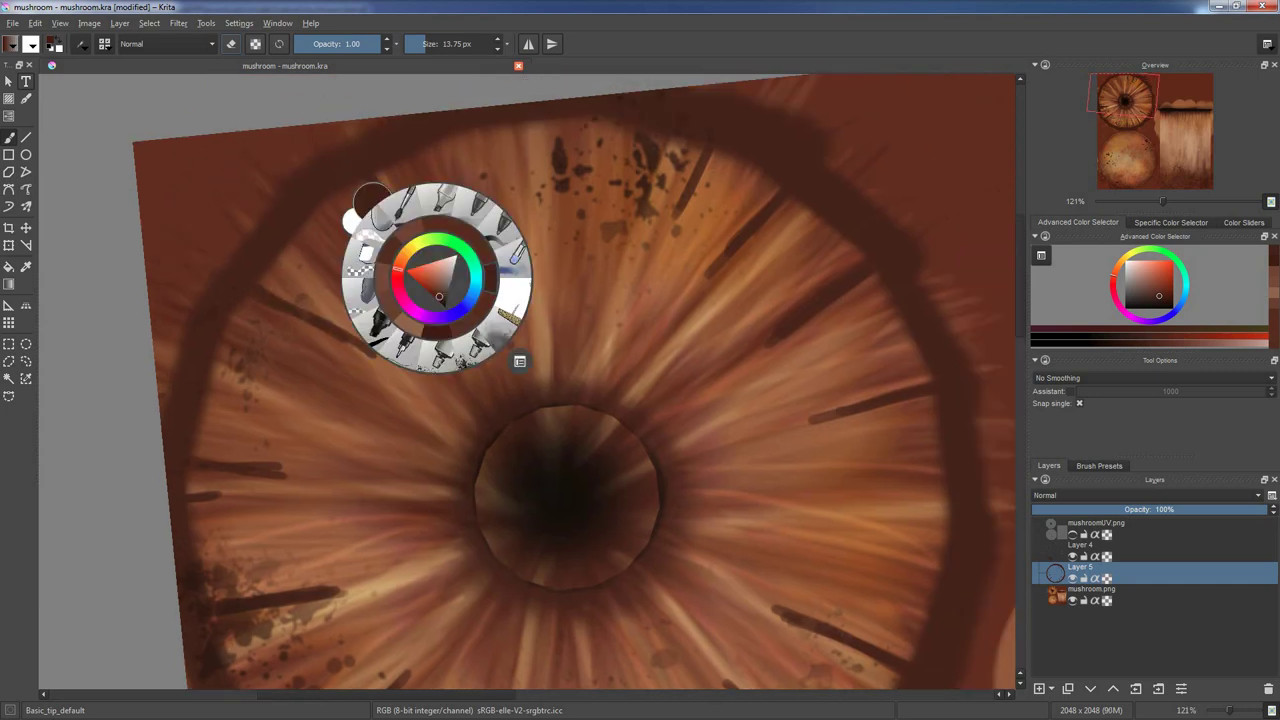
{"action": "left_click", "coordinate": [480, 210]}
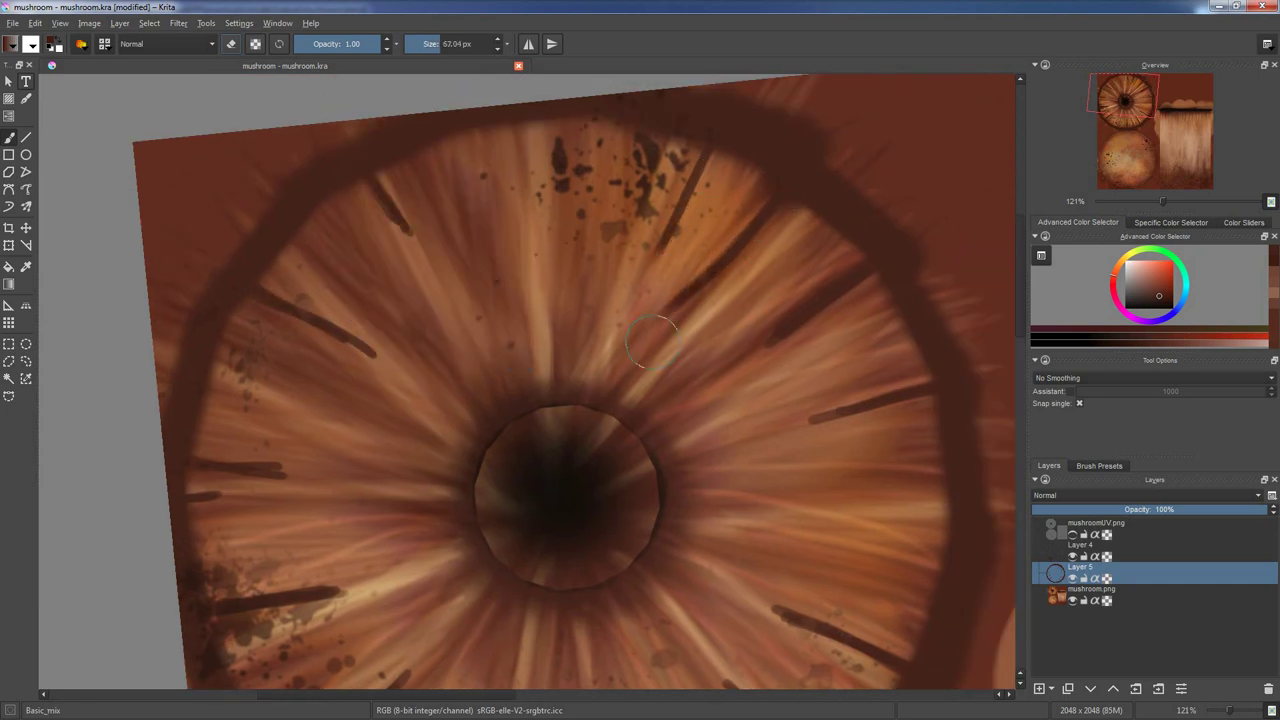
{"action": "key", "text": "5"}
{"action": "mouse_move", "coordinate": [723, 300]}
{"action": "middle_mouse_down"}
{"action": "mouse_move", "coordinate": [478, 418]}
{"action": "mouse_move", "coordinate": [410, 270]}
{"action": "middle_mouse_up"}
{"action": "middle_click_drag", "start_coordinate": [252, 455], "coordinate": [327, 405]}
{"action": "middle_click_drag", "start_coordinate": [87, 338], "coordinate": [212, 378]}
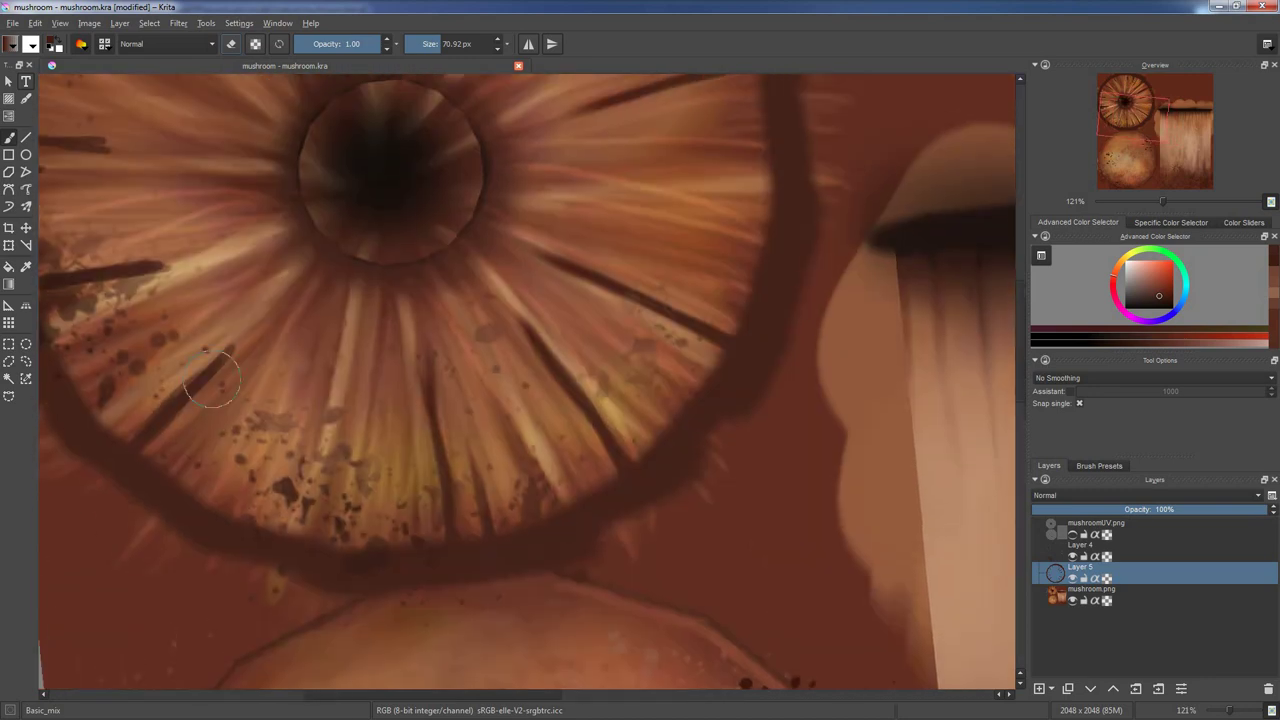
{"action": "middle_click_drag", "start_coordinate": [296, 278], "coordinate": [228, 277]}
{"action": "mouse_move", "coordinate": [370, 290]}
{"action": "middle_mouse_down"}
{"action": "mouse_move", "coordinate": [325, 310]}
{"action": "mouse_move", "coordinate": [314, 286]}
{"action": "mouse_move", "coordinate": [383, 228]}
{"action": "middle_mouse_up"}
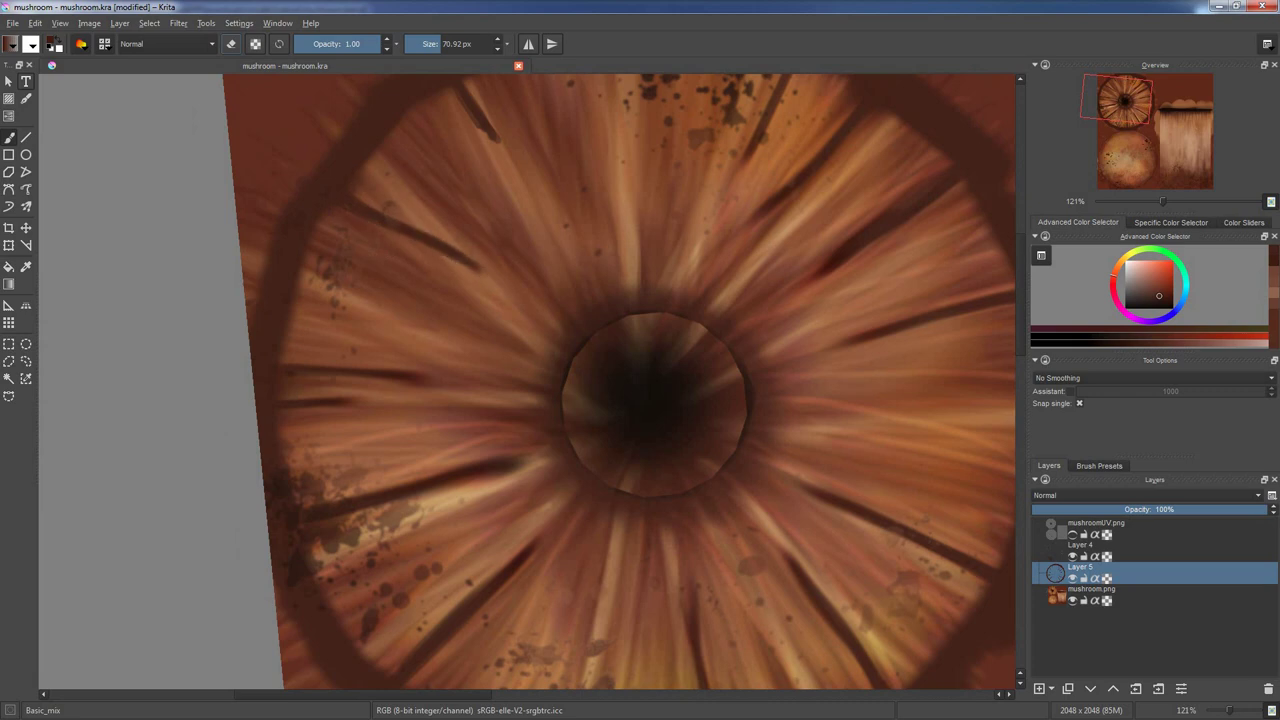
{"action": "middle_click_drag", "start_coordinate": [456, 272], "coordinate": [434, 292]}
{"action": "middle_click_drag", "start_coordinate": [657, 290], "coordinate": [540, 395]}
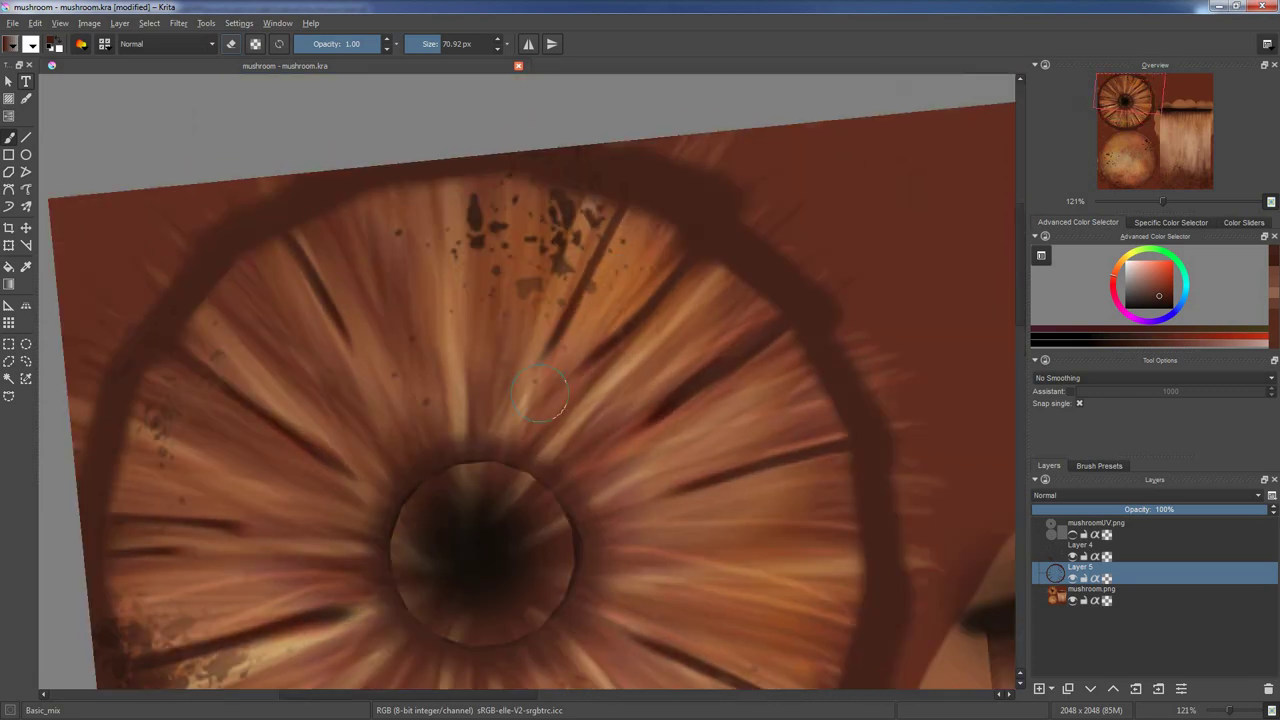
- Erase excess gill marks with the soft round brush, then return to normal painting with a smaller brush
{"action": "key", "text": "slash"}
{"action": "mouse_move", "coordinate": [585, 356]}
{"action": "middle_mouse_down"}
{"action": "mouse_move", "coordinate": [481, 295]}
{"action": "mouse_move", "coordinate": [492, 219]}
{"action": "middle_mouse_up"}
{"action": "middle_click_drag", "start_coordinate": [500, 420], "coordinate": [460, 220]}
{"action": "key", "text": "bracketleft"}
{"action": "key", "text": "bracketleft"}
{"action": "key", "text": "bracketleft"}
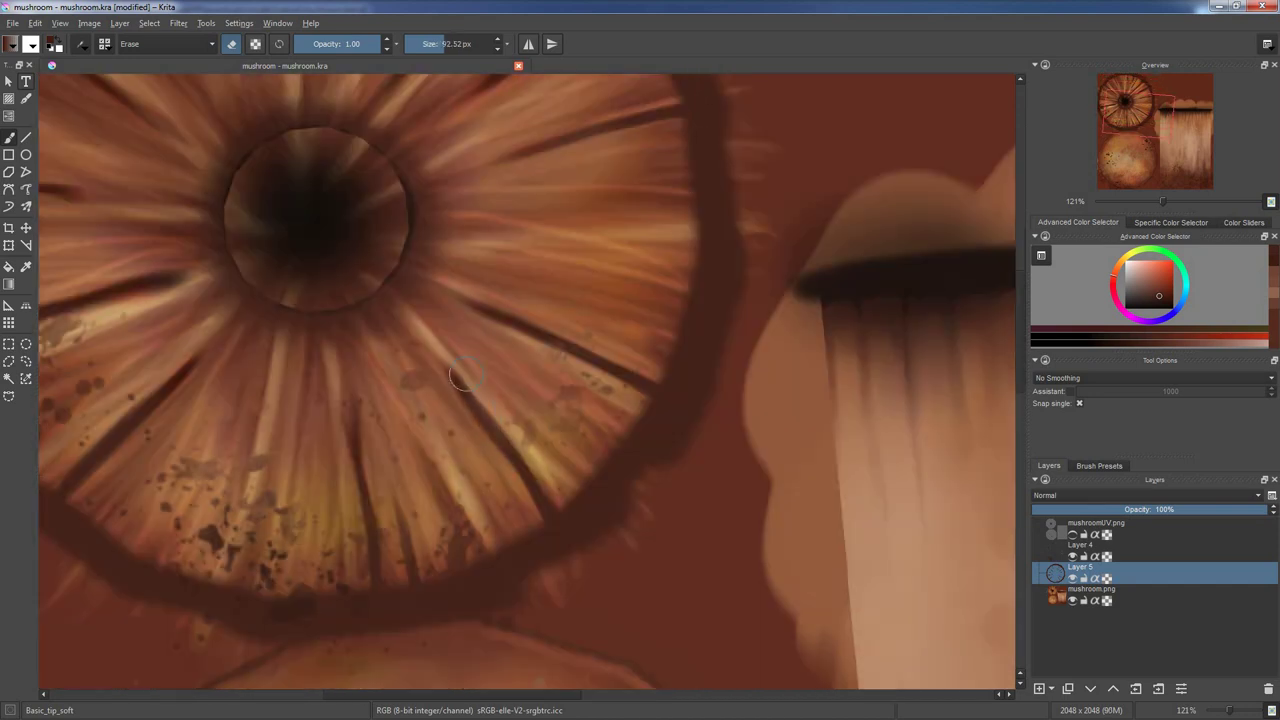
{"action": "mouse_move", "coordinate": [450, 405]}
{"action": "middle_mouse_down"}
{"action": "mouse_move", "coordinate": [440, 305]}
{"action": "mouse_move", "coordinate": [336, 271]}
{"action": "mouse_move", "coordinate": [405, 270]}
{"action": "middle_mouse_up"}
{"action": "right_click", "coordinate": [286, 400]}
{"action": "left_click", "coordinate": [311, 388]}
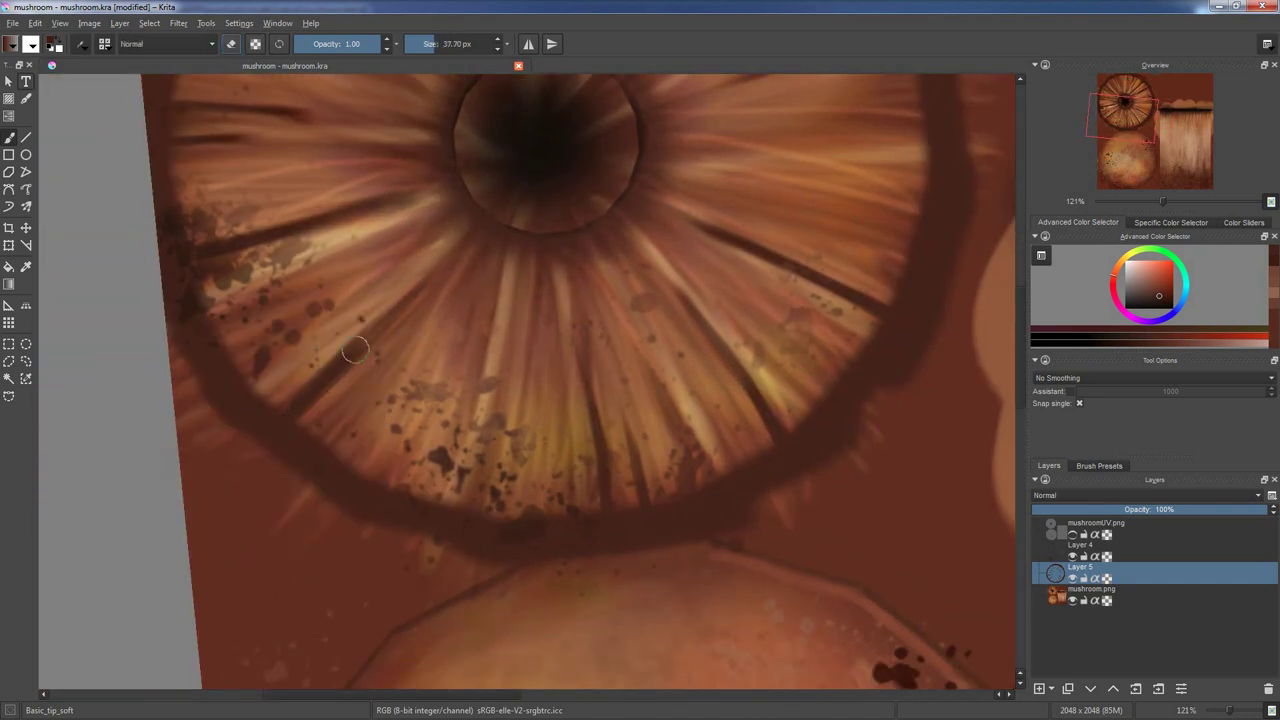
{"action": "key", "text": "bracketleft"}
{"action": "mouse_move", "coordinate": [328, 370]}
{"action": "middle_mouse_down"}
{"action": "mouse_move", "coordinate": [300, 330]}
{"action": "mouse_move", "coordinate": [320, 280]}
{"action": "middle_mouse_up"}
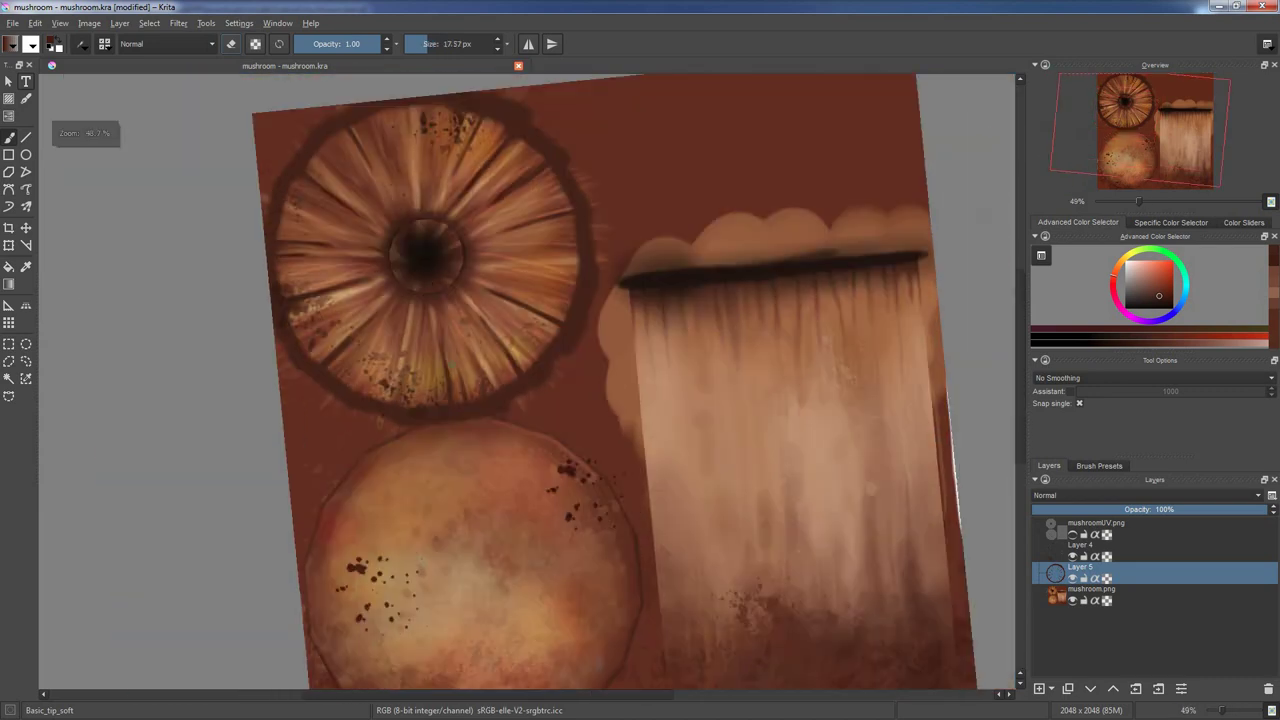
- Paint a soft dark ring around the lower cap circle and zoom out to the whole texture
{"action": "middle_click_drag", "start_coordinate": [244, 231], "coordinate": [344, 301]}
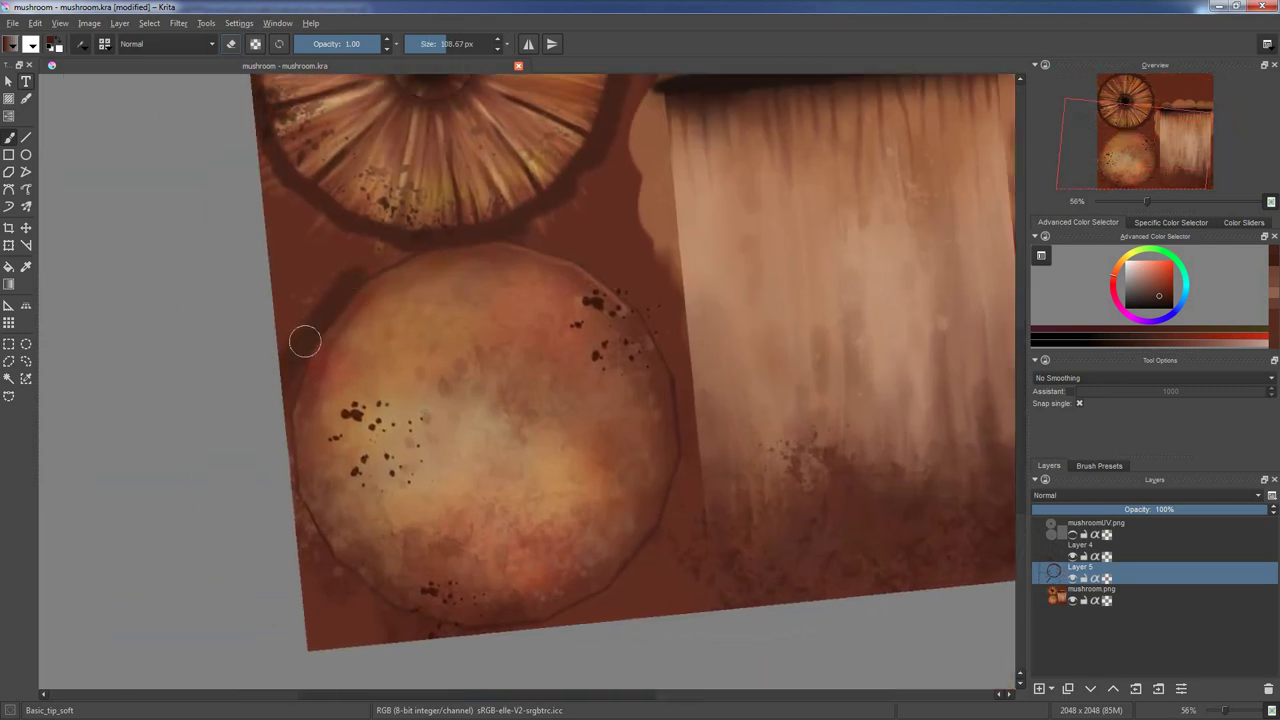
{"action": "scroll", "coordinate": [280, 289], "scroll_direction": "down", "scroll_amount": 2}
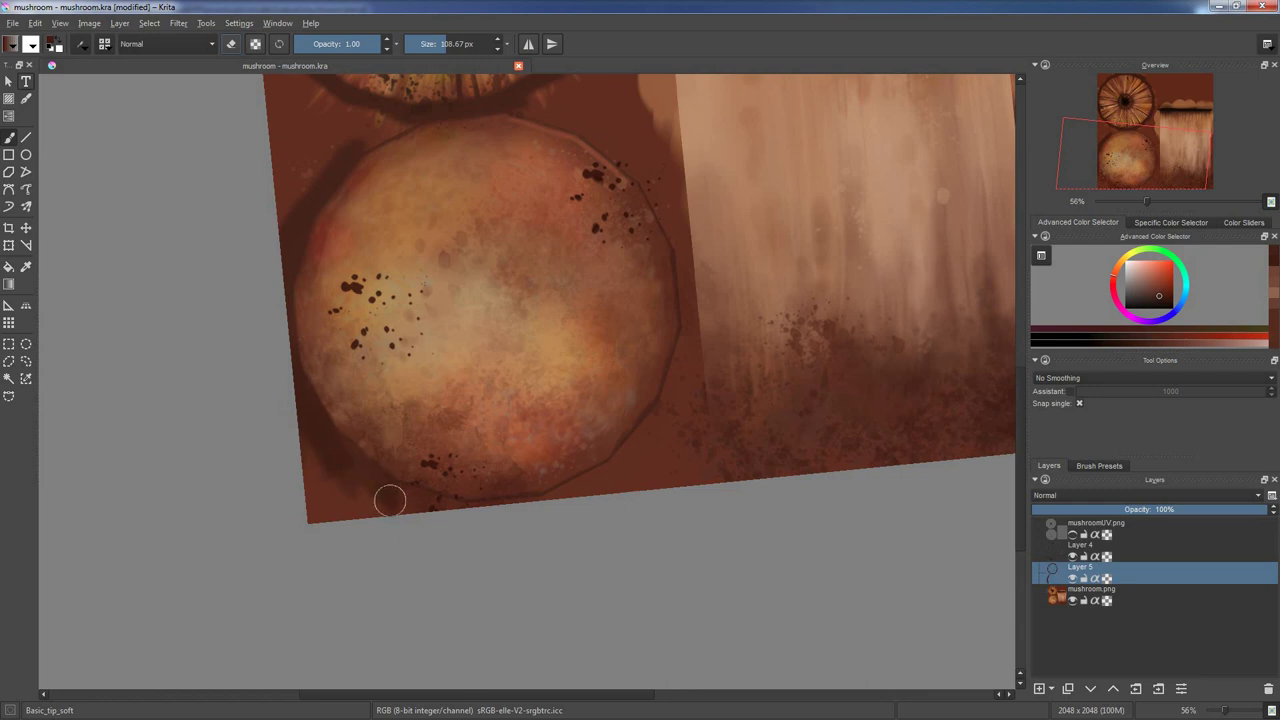
{"action": "middle_click_drag", "start_coordinate": [375, 487], "coordinate": [283, 434]}
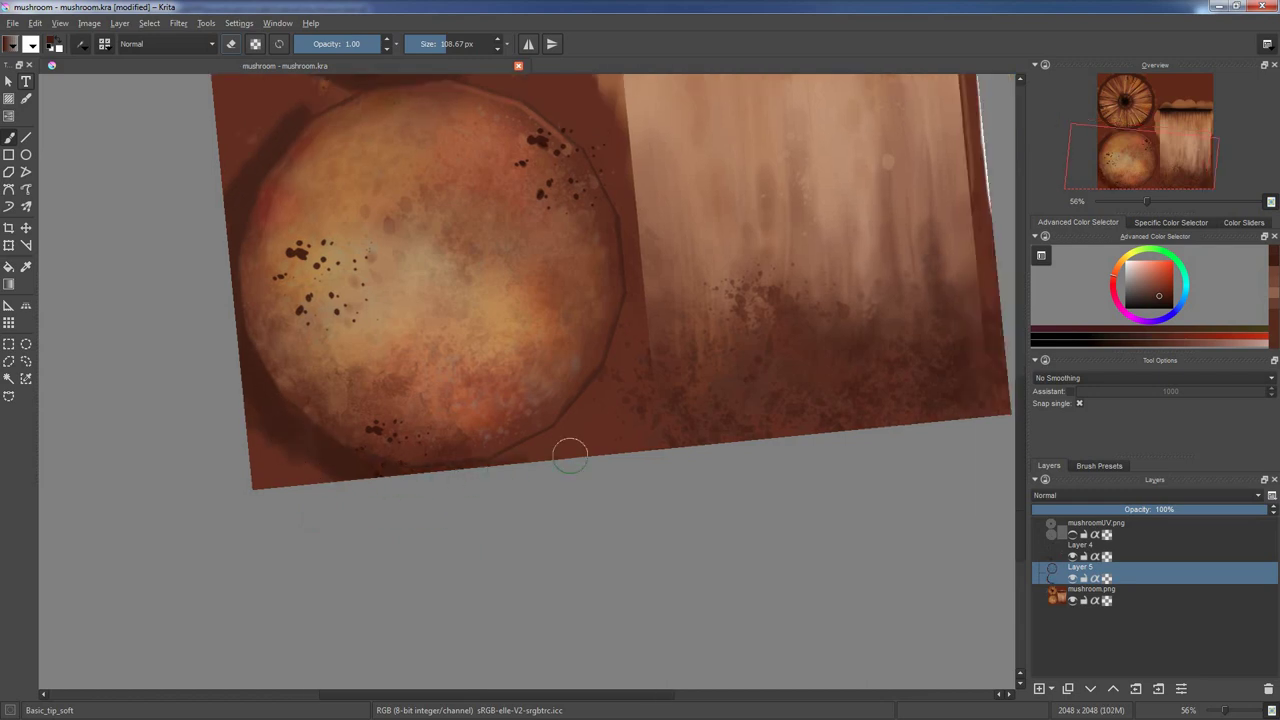
{"action": "middle_click_drag", "start_coordinate": [553, 437], "coordinate": [376, 622]}
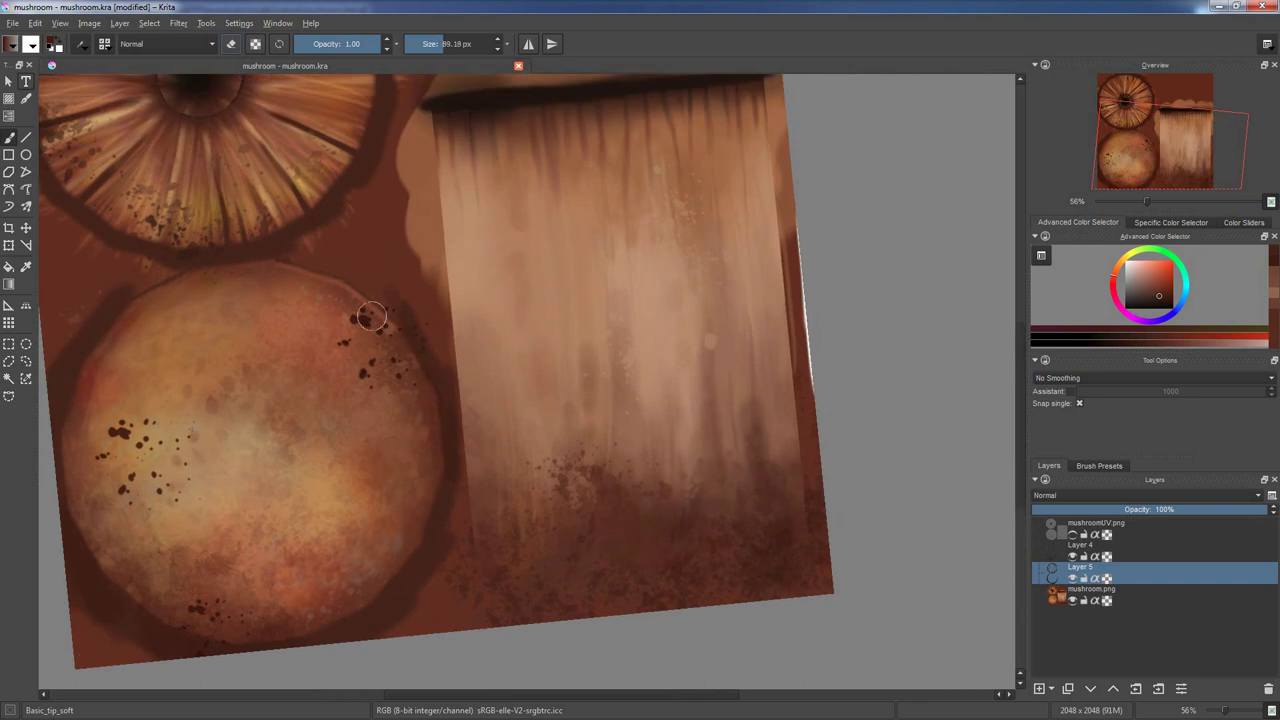
{"action": "middle_click_drag", "start_coordinate": [370, 317], "coordinate": [408, 312]}
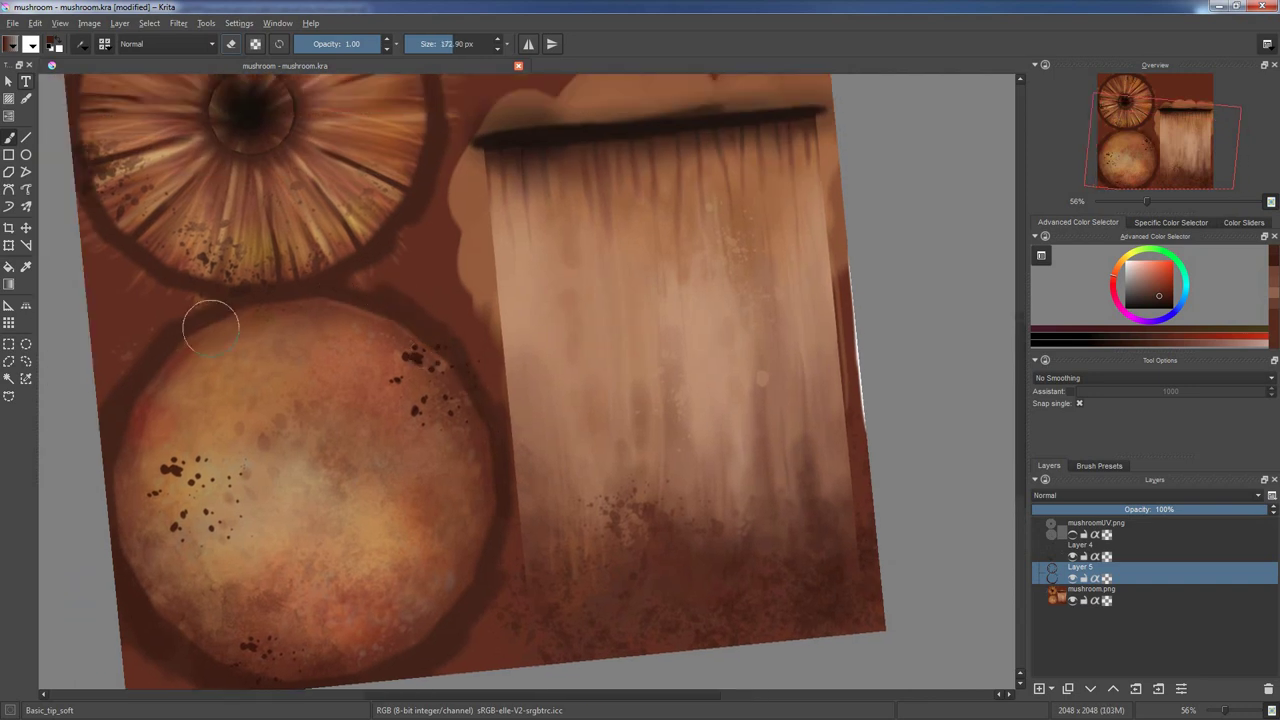
{"action": "scroll", "coordinate": [190, 335], "scroll_direction": "down", "scroll_amount": 2}
{"action": "middle_click_drag", "start_coordinate": [398, 521], "coordinate": [420, 402], "text": "ctrl"}
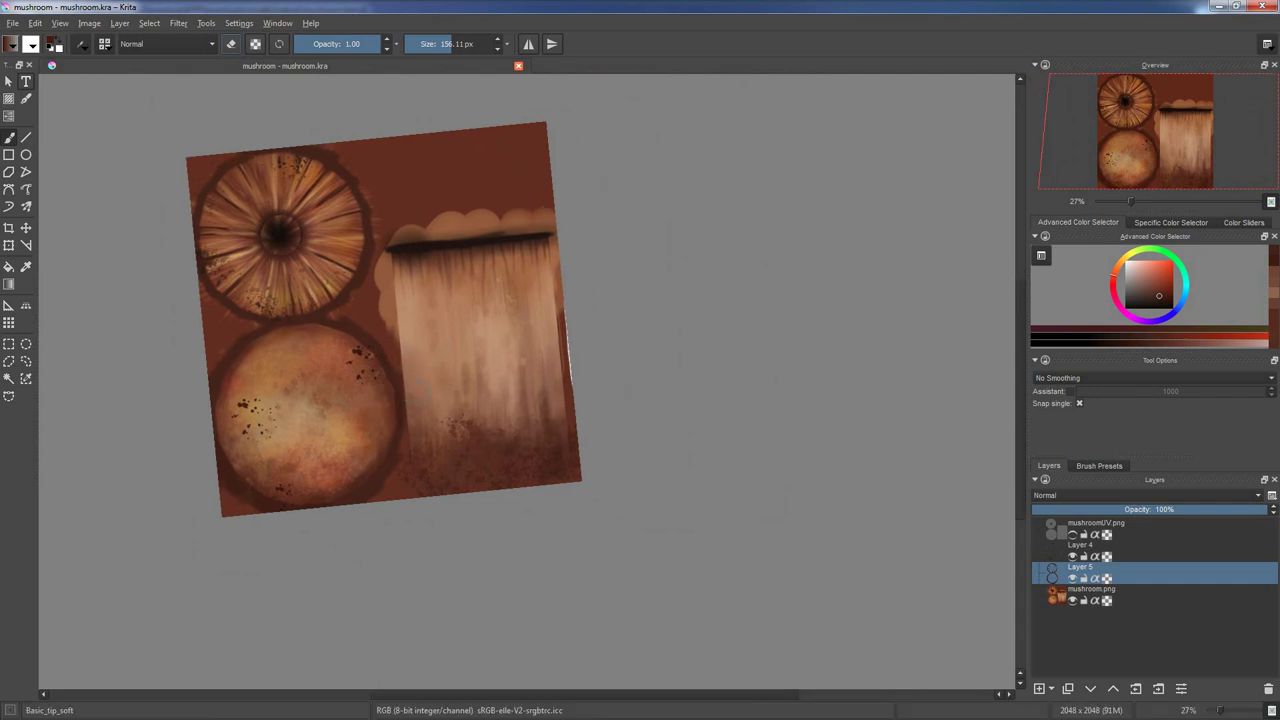
- Save the texture as mushroom.png, replacing the existing file
{"action": "left_click", "coordinate": [13, 22]}
{"action": "left_click", "coordinate": [60, 91]}
{"action": "key", "text": "Return"}
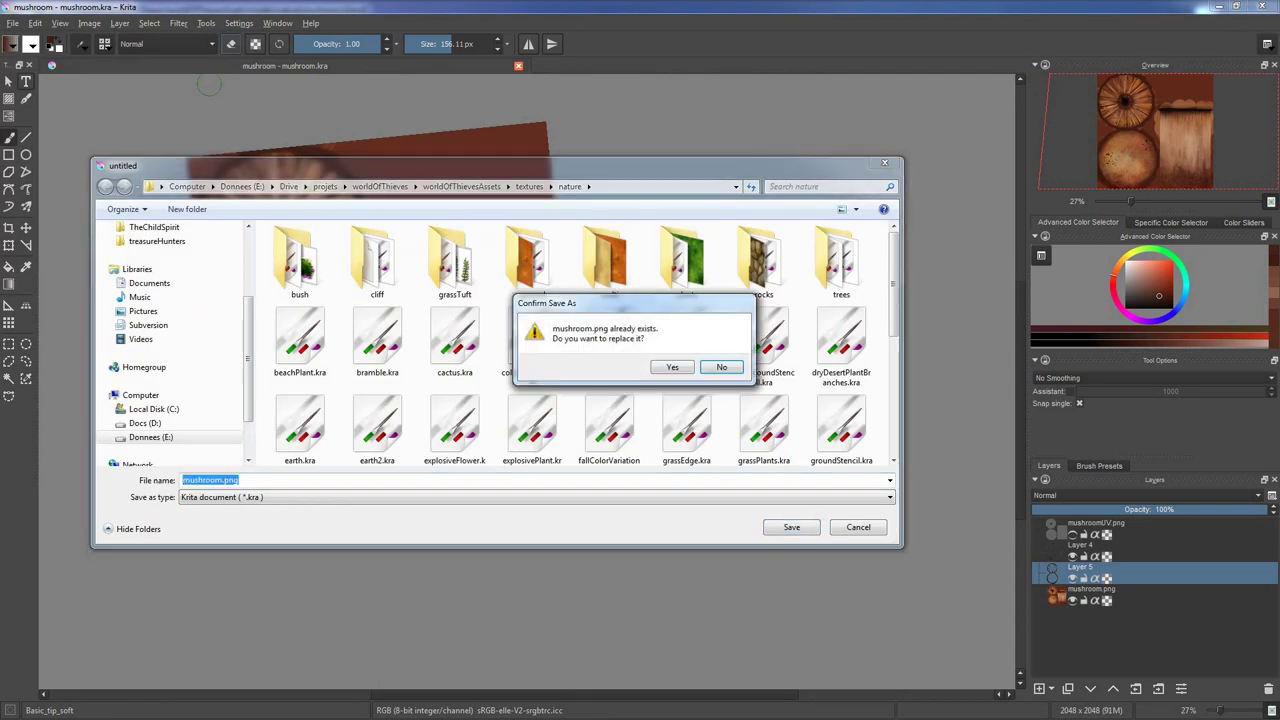
{"action": "key", "text": "y"}
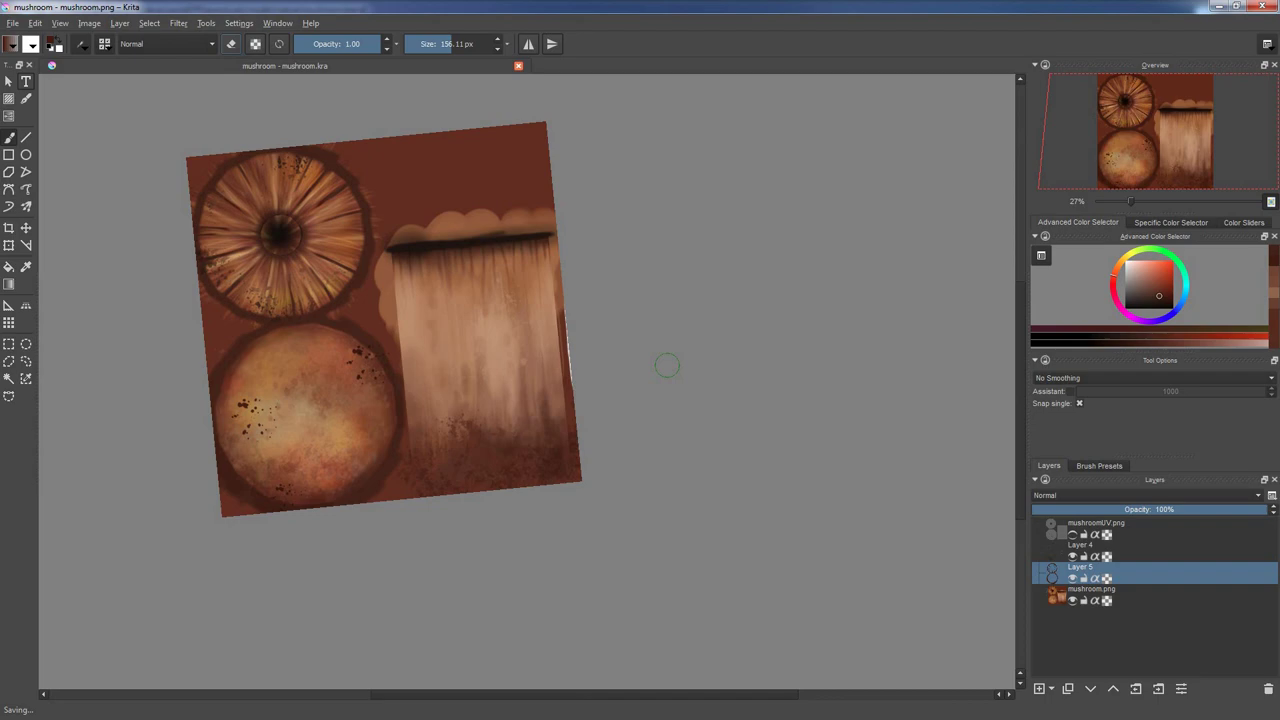
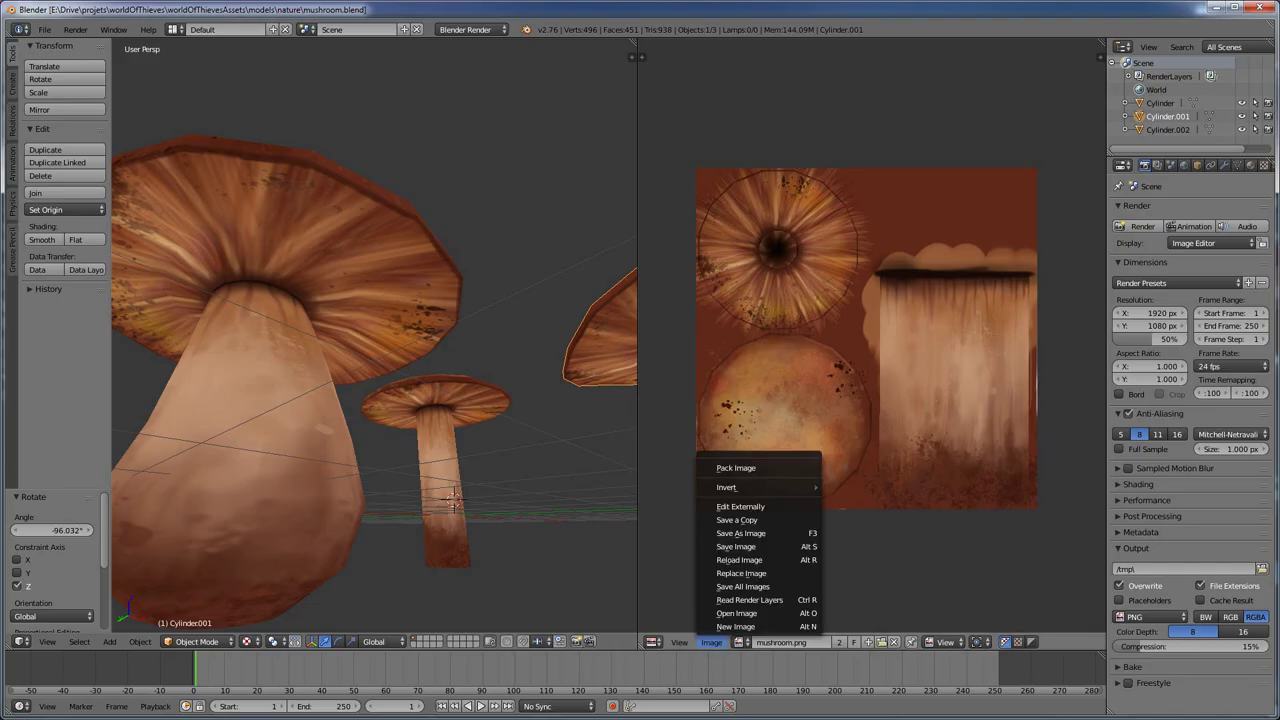
- Select the large mushroom Cylinder.002 and switch it into Texture Paint mode
{"action": "mouse_move", "coordinate": [452, 500]}
{"action": "middle_mouse_down"}
{"action": "mouse_move", "coordinate": [522, 442]}
{"action": "mouse_move", "coordinate": [237, 297]}
{"action": "mouse_move", "coordinate": [591, 403]}
{"action": "mouse_move", "coordinate": [251, 380]}
{"action": "mouse_move", "coordinate": [363, 405]}
{"action": "mouse_move", "coordinate": [300, 423]}
{"action": "mouse_move", "coordinate": [230, 420]}
{"action": "middle_mouse_up"}
{"action": "right_click", "coordinate": [363, 405]}
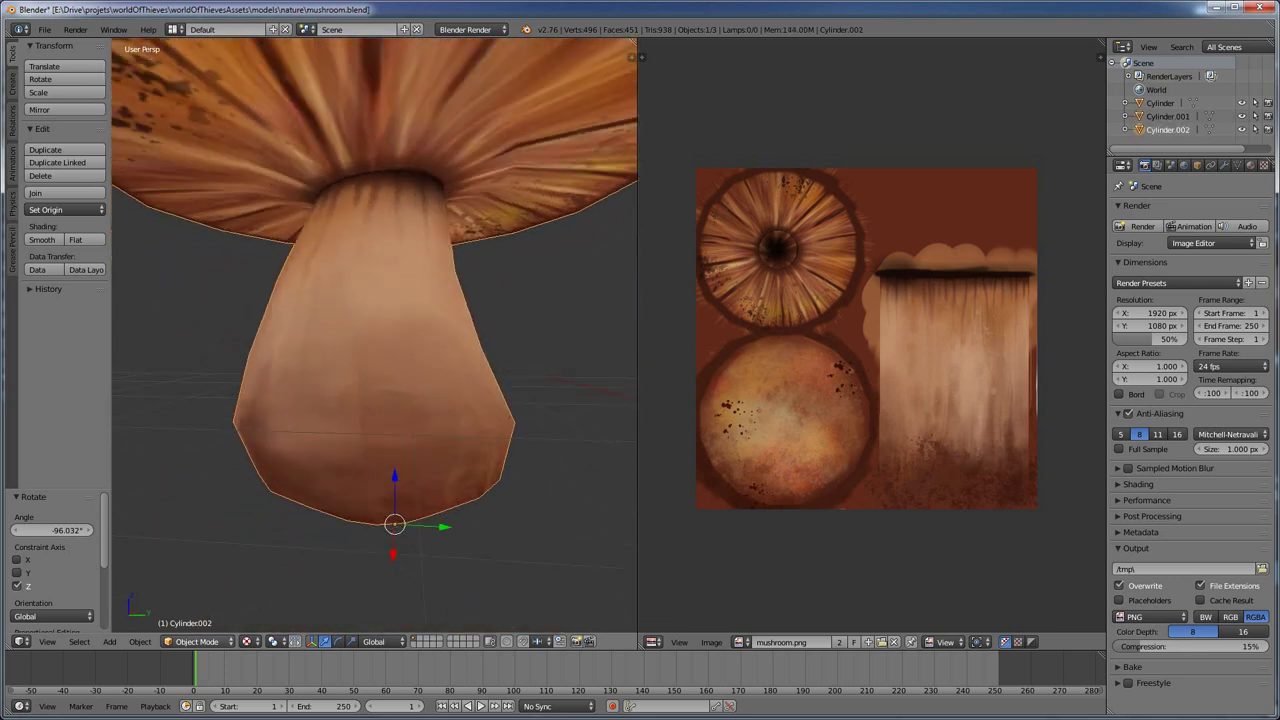
{"action": "left_click", "coordinate": [196, 641]}
{"action": "left_click", "coordinate": [190, 550]}
- Isolate the large mushroom in local view and orbit to see its stem from below
{"action": "key", "text": "a"}
{"action": "middle_click_drag", "start_coordinate": [220, 549], "coordinate": [367, 388]}
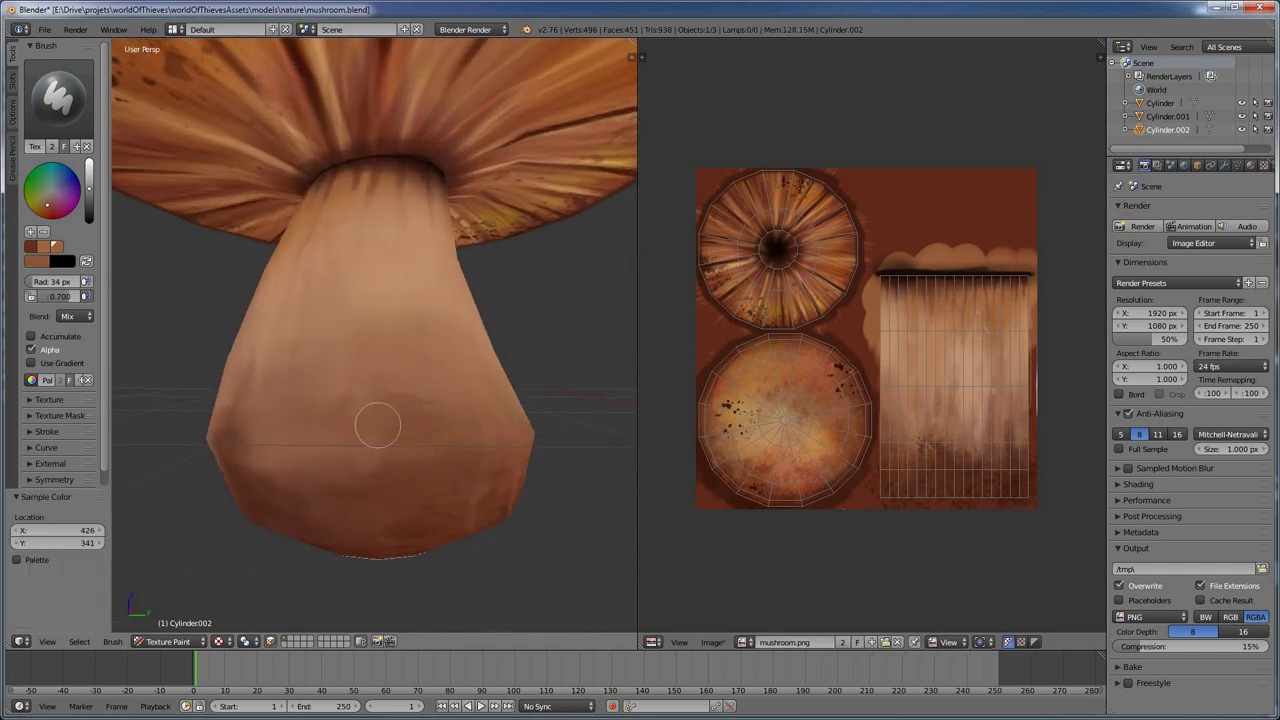
{"action": "scroll", "coordinate": [377, 426], "scroll_direction": "down", "scroll_amount": 2}
{"action": "middle_click_drag", "start_coordinate": [386, 437], "coordinate": [403, 380]}
{"action": "scroll", "coordinate": [403, 380], "scroll_direction": "down", "scroll_amount": 5}
{"action": "middle_click_drag", "start_coordinate": [394, 491], "coordinate": [461, 434]}
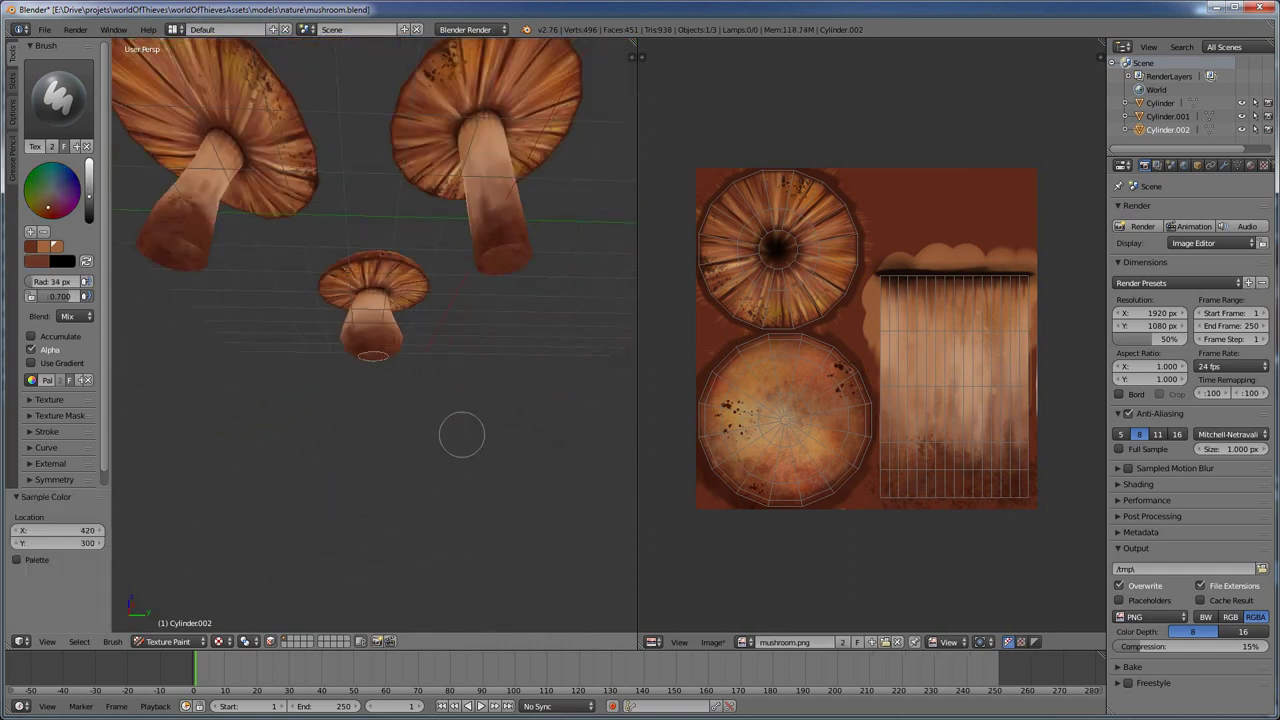
{"action": "key", "text": "KP_Divide"}
{"action": "scroll", "coordinate": [405, 450], "scroll_direction": "up", "scroll_amount": 10}
{"action": "scroll", "coordinate": [409, 457], "scroll_direction": "up", "scroll_amount": 3}
{"action": "scroll", "coordinate": [432, 340], "scroll_direction": "up", "scroll_amount": 3}
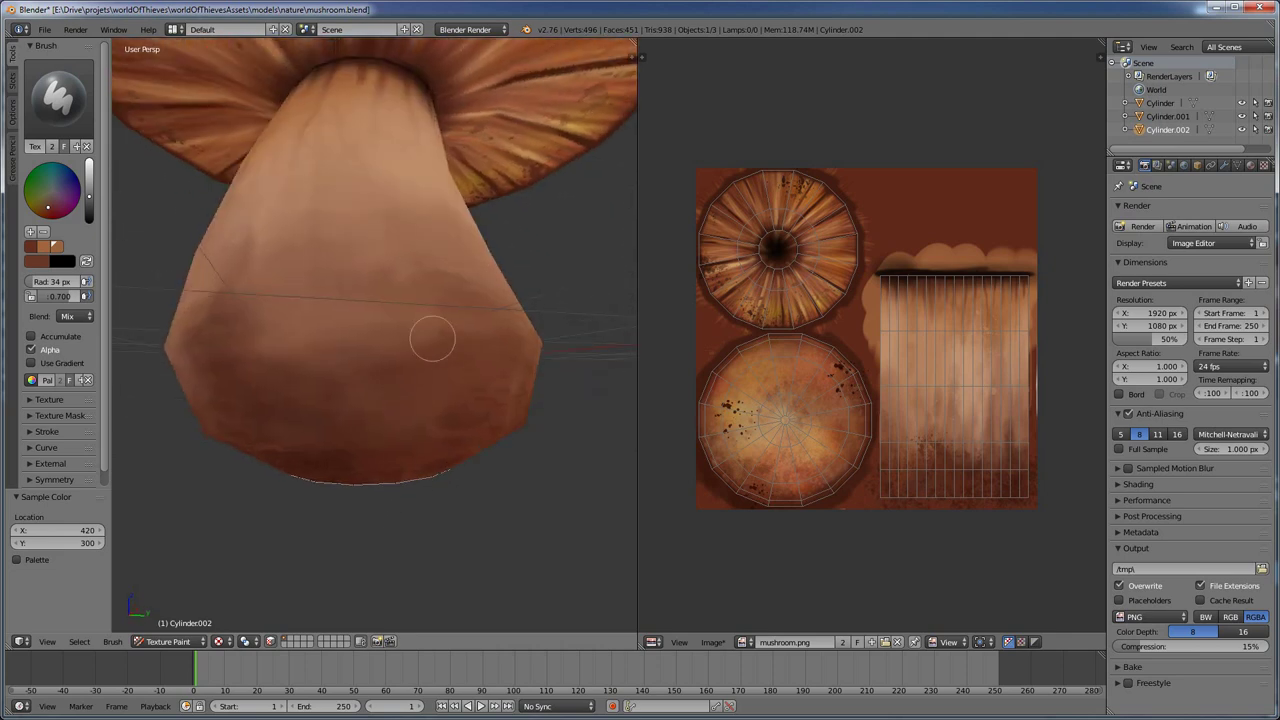
{"action": "middle_click_drag", "start_coordinate": [432, 340], "coordinate": [390, 289]}
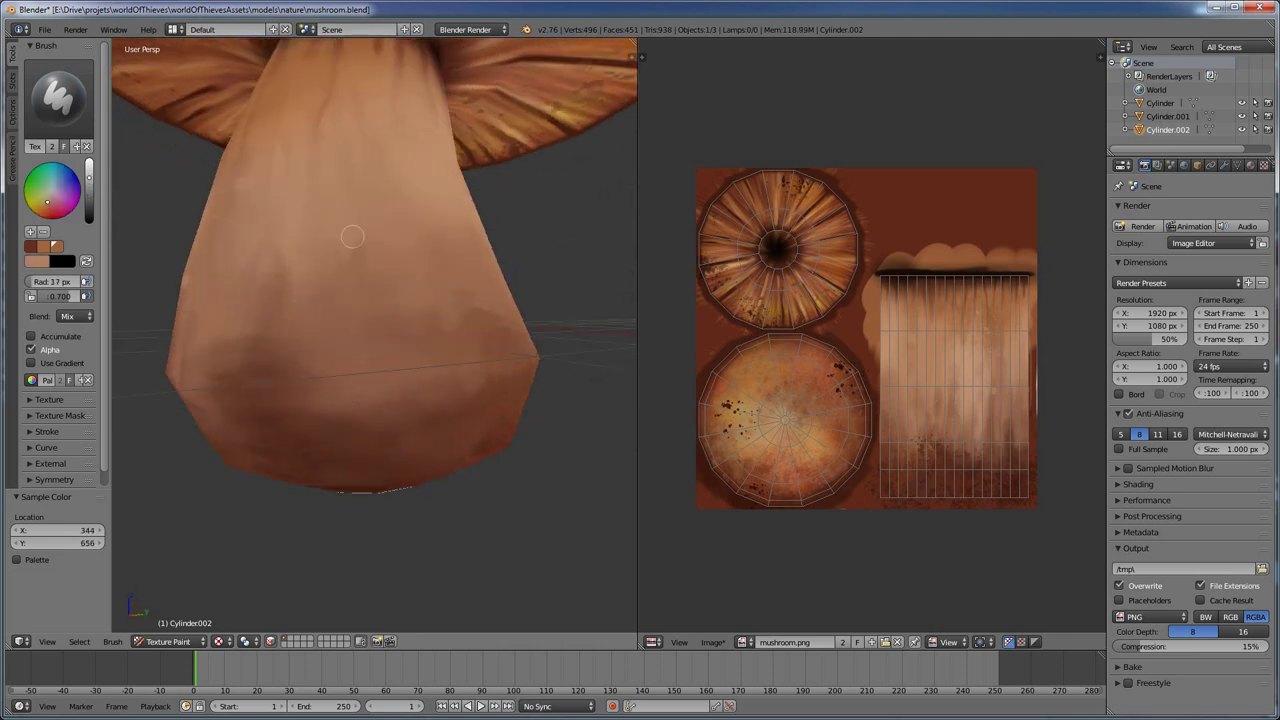
{"action": "mouse_move", "coordinate": [396, 406]}
{"action": "middle_mouse_down"}
{"action": "mouse_move", "coordinate": [351, 363]}
{"action": "mouse_move", "coordinate": [365, 325]}
{"action": "middle_mouse_up"}
- Sample colours from the stem and shrink the brush to 18 px
{"action": "key", "text": "s"}
{"action": "key", "text": "s"}
{"action": "middle_click_drag", "start_coordinate": [379, 382], "coordinate": [389, 370]}
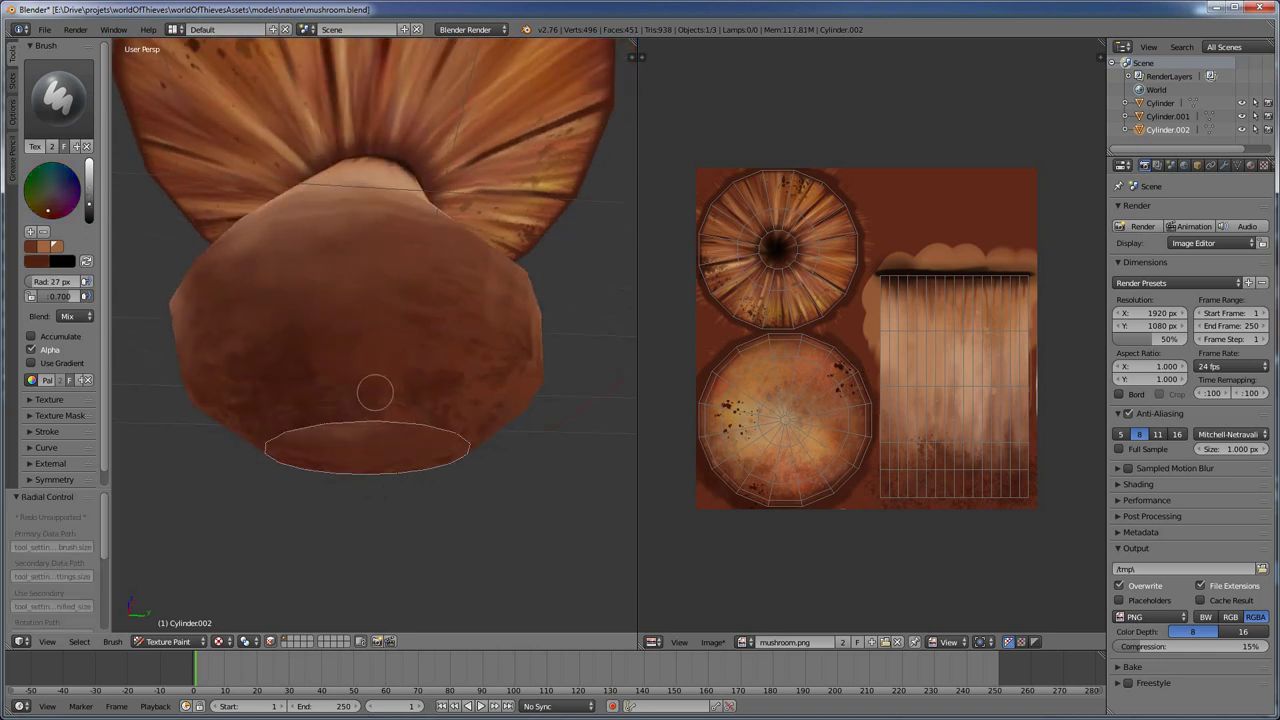
{"action": "key", "text": "s"}
{"action": "mouse_move", "coordinate": [383, 294]}
{"action": "middle_mouse_down"}
{"action": "mouse_move", "coordinate": [346, 386]}
{"action": "mouse_move", "coordinate": [360, 375]}
{"action": "mouse_move", "coordinate": [371, 409]}
{"action": "mouse_move", "coordinate": [371, 366]}
{"action": "middle_mouse_up"}
{"action": "key", "text": "s"}
{"action": "key", "text": "f"}
{"action": "key", "text": "s"}
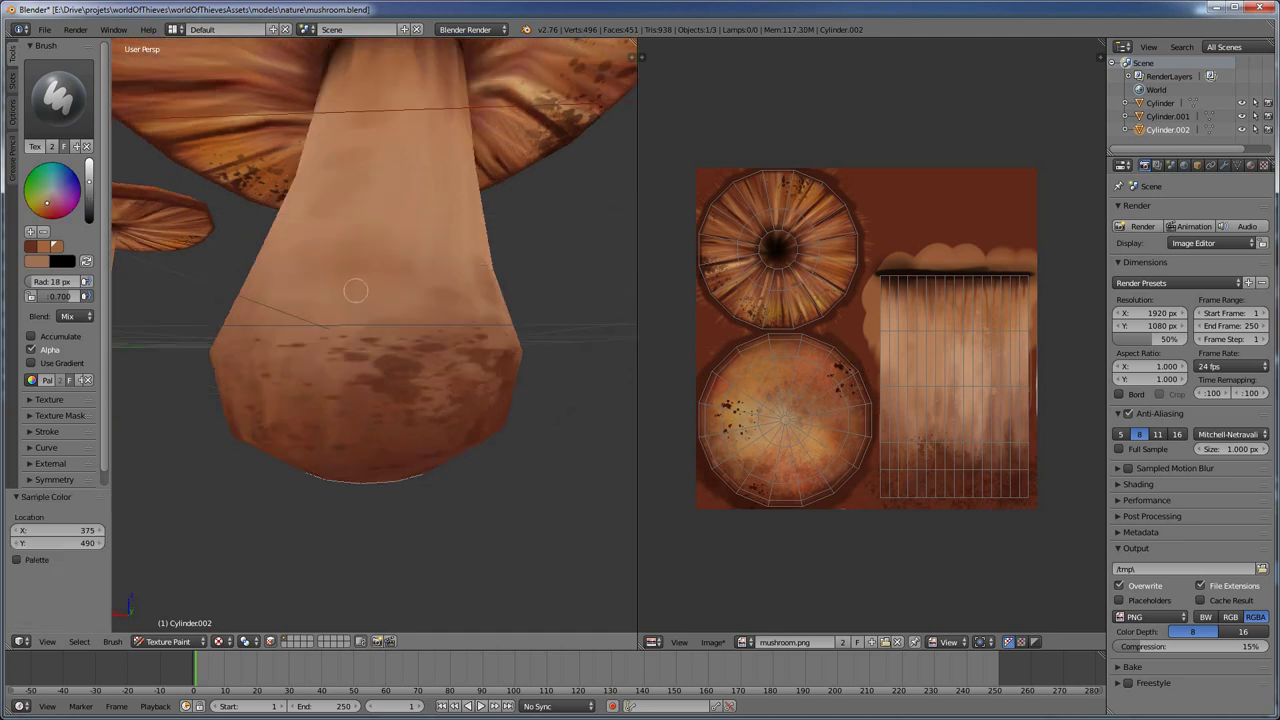
{"action": "mouse_move", "coordinate": [357, 289]}
{"action": "middle_mouse_down"}
{"action": "mouse_move", "coordinate": [355, 301]}
{"action": "mouse_move", "coordinate": [374, 197]}
{"action": "mouse_move", "coordinate": [357, 343]}
{"action": "mouse_move", "coordinate": [344, 335]}
{"action": "mouse_move", "coordinate": [320, 357]}
{"action": "mouse_move", "coordinate": [387, 342]}
{"action": "middle_mouse_up"}
{"action": "key", "text": "s"}
- Paint touched-up shading on the stem under the cap with sampled colours
{"action": "key", "text": "s"}
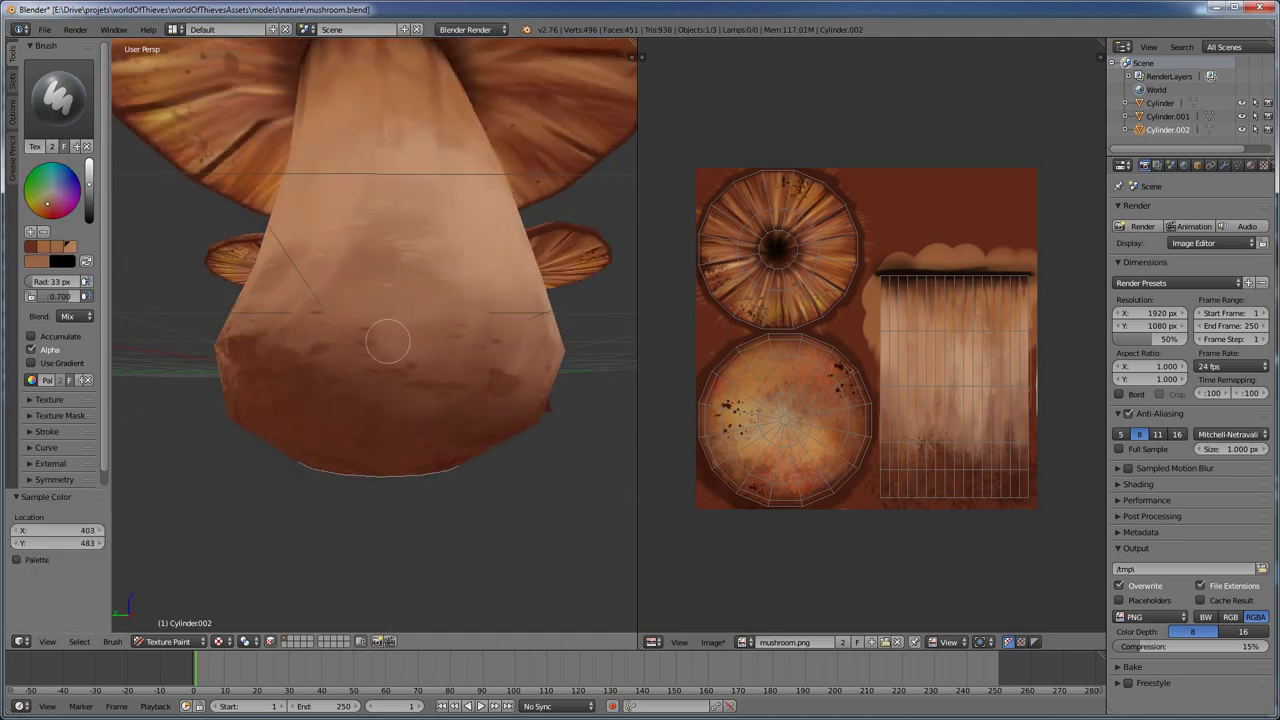
{"action": "key", "text": "s"}
{"action": "mouse_move", "coordinate": [391, 412]}
{"action": "middle_mouse_down"}
{"action": "mouse_move", "coordinate": [376, 367]}
{"action": "mouse_move", "coordinate": [400, 371]}
{"action": "mouse_move", "coordinate": [408, 346]}
{"action": "mouse_move", "coordinate": [374, 363]}
{"action": "mouse_move", "coordinate": [378, 352]}
{"action": "mouse_move", "coordinate": [423, 386]}
{"action": "mouse_move", "coordinate": [408, 278]}
{"action": "mouse_move", "coordinate": [392, 310]}
{"action": "mouse_move", "coordinate": [357, 329]}
{"action": "mouse_move", "coordinate": [423, 354]}
{"action": "middle_mouse_up"}
{"action": "key", "text": "s"}
{"action": "key", "text": "s"}
{"action": "scroll", "coordinate": [380, 336], "scroll_direction": "up", "scroll_amount": 2}
{"action": "scroll", "coordinate": [423, 354], "scroll_direction": "up", "scroll_amount": 2}
{"action": "scroll", "coordinate": [862, 340], "scroll_direction": "up", "scroll_amount": 2}
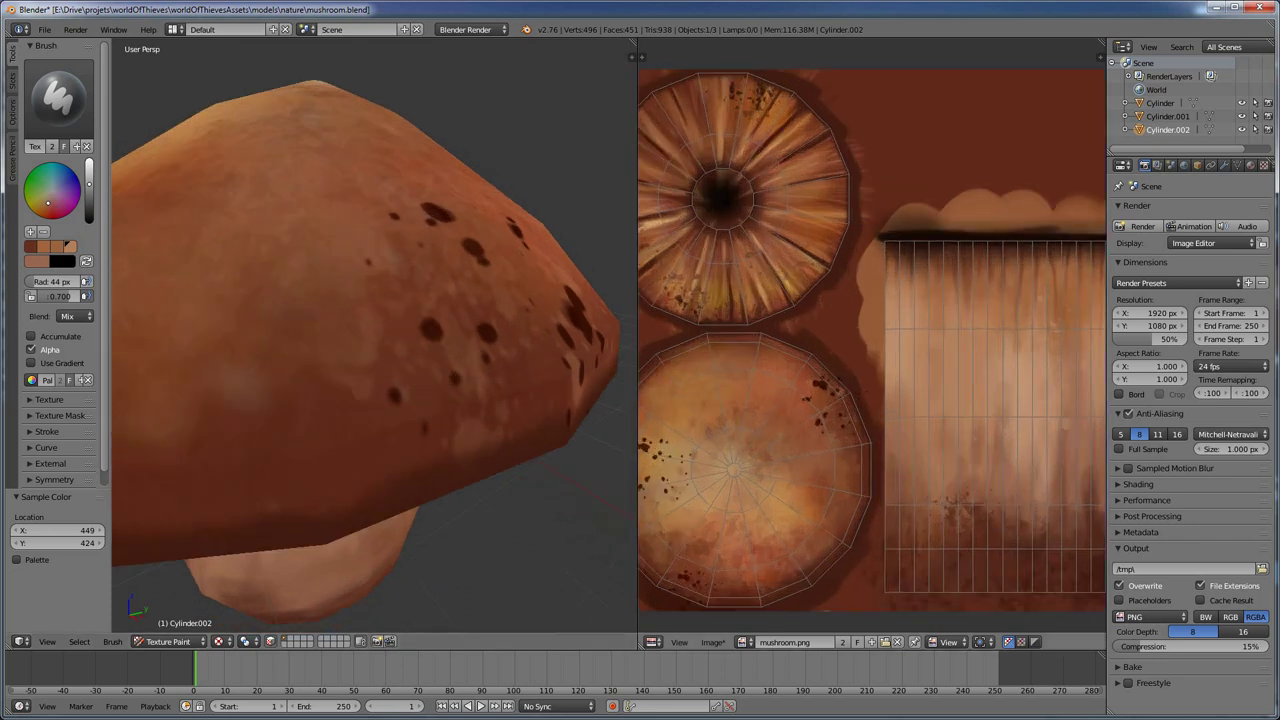
{"action": "scroll", "coordinate": [763, 421], "scroll_direction": "up", "scroll_amount": 3}
{"action": "scroll", "coordinate": [763, 421], "scroll_direction": "up", "scroll_amount": 2}
{"action": "middle_click_drag", "start_coordinate": [530, 390], "coordinate": [484, 413]}
{"action": "scroll", "coordinate": [500, 414], "scroll_direction": "up", "scroll_amount": 2}
{"action": "scroll", "coordinate": [491, 423], "scroll_direction": "up", "scroll_amount": 2}
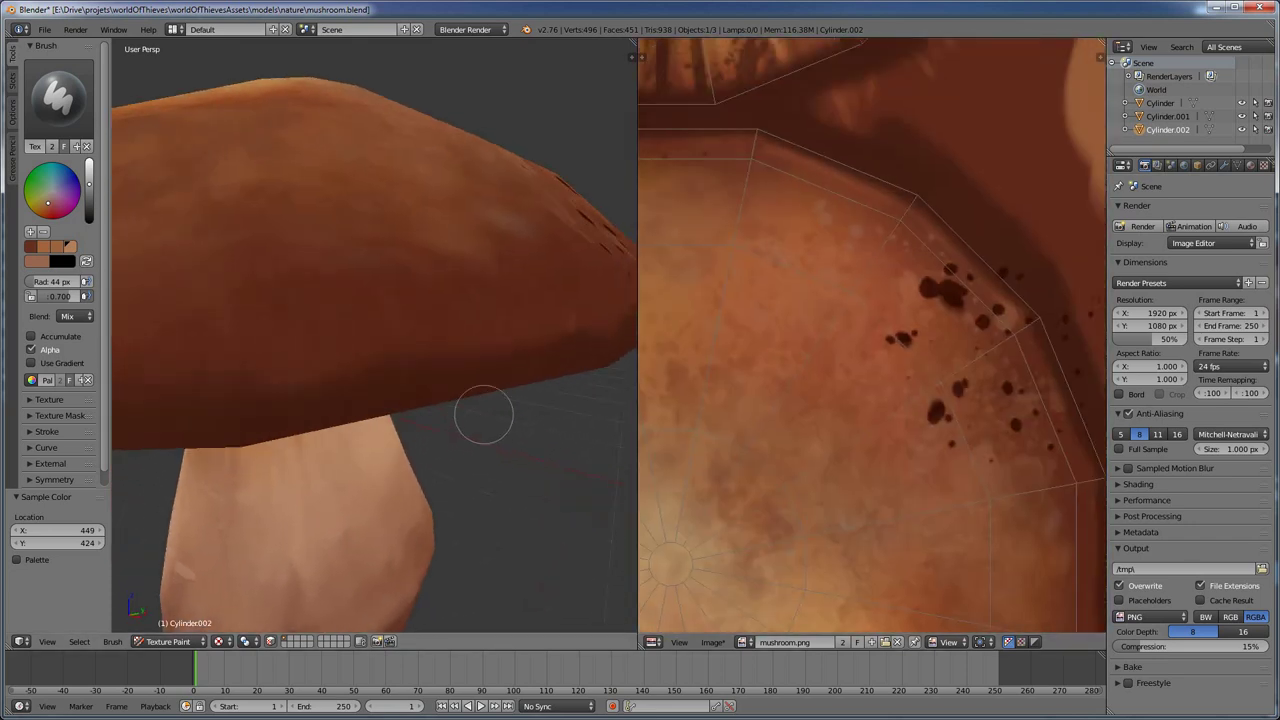
- Return to Object Mode with all three mushrooms in view
{"action": "left_click", "coordinate": [168, 641]}
{"action": "left_click", "coordinate": [171, 620]}
{"action": "scroll", "coordinate": [370, 340], "scroll_direction": "down", "scroll_amount": 5}
{"action": "mouse_move", "coordinate": [370, 340]}
{"action": "middle_mouse_down"}
{"action": "mouse_move", "coordinate": [400, 330]}
{"action": "mouse_move", "coordinate": [365, 315]}
{"action": "mouse_move", "coordinate": [365, 285]}
{"action": "mouse_move", "coordinate": [385, 305]}
{"action": "mouse_move", "coordinate": [400, 300]}
{"action": "mouse_move", "coordinate": [395, 320]}
{"action": "mouse_move", "coordinate": [390, 305]}
{"action": "middle_mouse_up"}
{"action": "scroll", "coordinate": [400, 330], "scroll_direction": "up", "scroll_amount": 2}
- Send the middle mushroom to layer 2, reposition the other two, and save mushroom.png
{"action": "key", "text": "2"}
{"action": "key", "text": "a"}
{"action": "key", "text": "g"}
{"action": "key", "text": "shift+z"}
{"action": "left_click", "coordinate": [400, 330]}
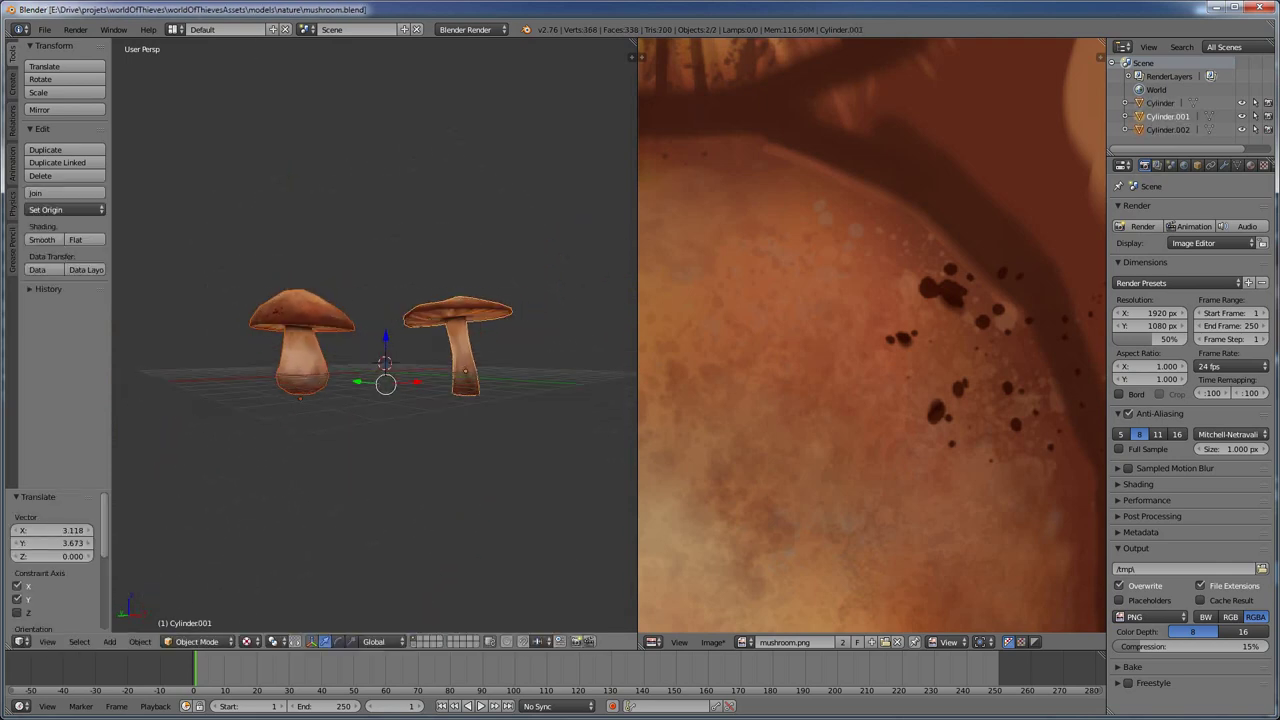
{"action": "left_click", "coordinate": [712, 641]}
{"action": "left_click", "coordinate": [736, 546]}
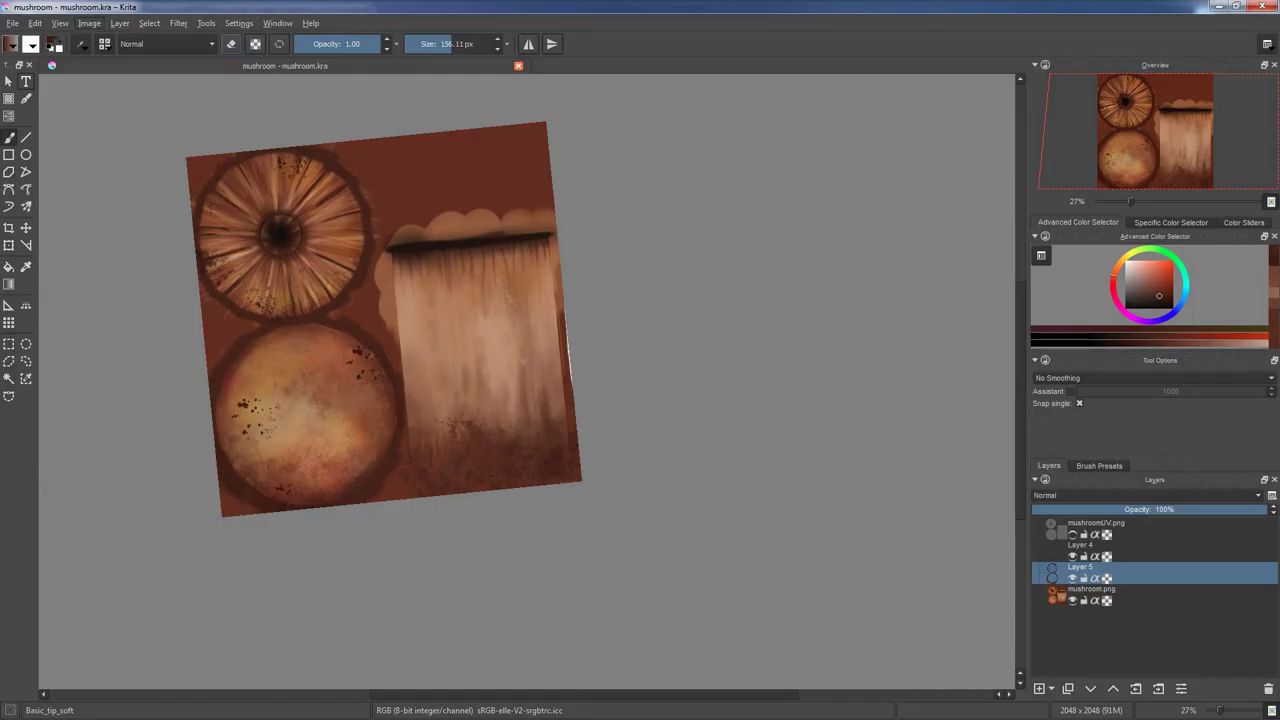
- Import mushroom.png as a layer placed above Layer 4
{"action": "key", "text": "alt+l"}
{"action": "left_click", "coordinate": [316, 80]}
{"action": "scroll", "coordinate": [630, 400], "scroll_direction": "down", "scroll_amount": 5}
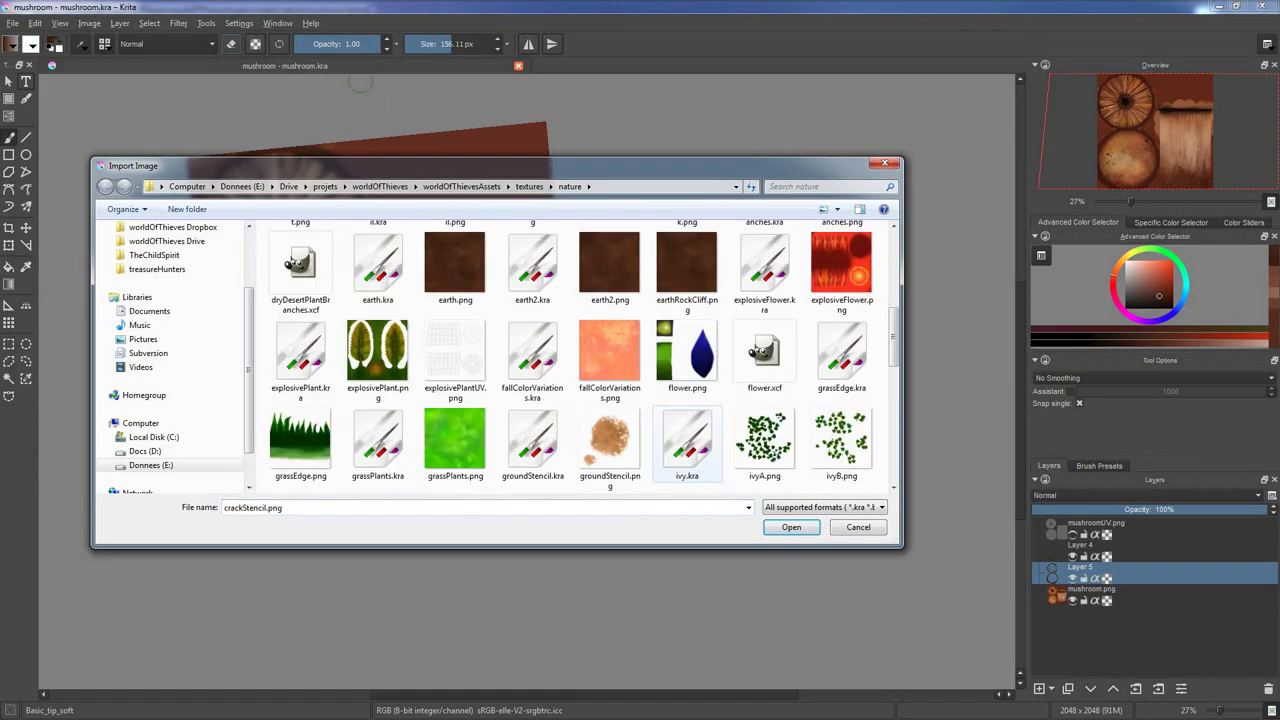
{"action": "scroll", "coordinate": [630, 400], "scroll_direction": "down", "scroll_amount": 5}
{"action": "left_click", "coordinate": [766, 428]}
{"action": "left_click", "coordinate": [777, 446]}
{"action": "key", "text": "ctrl+z"}
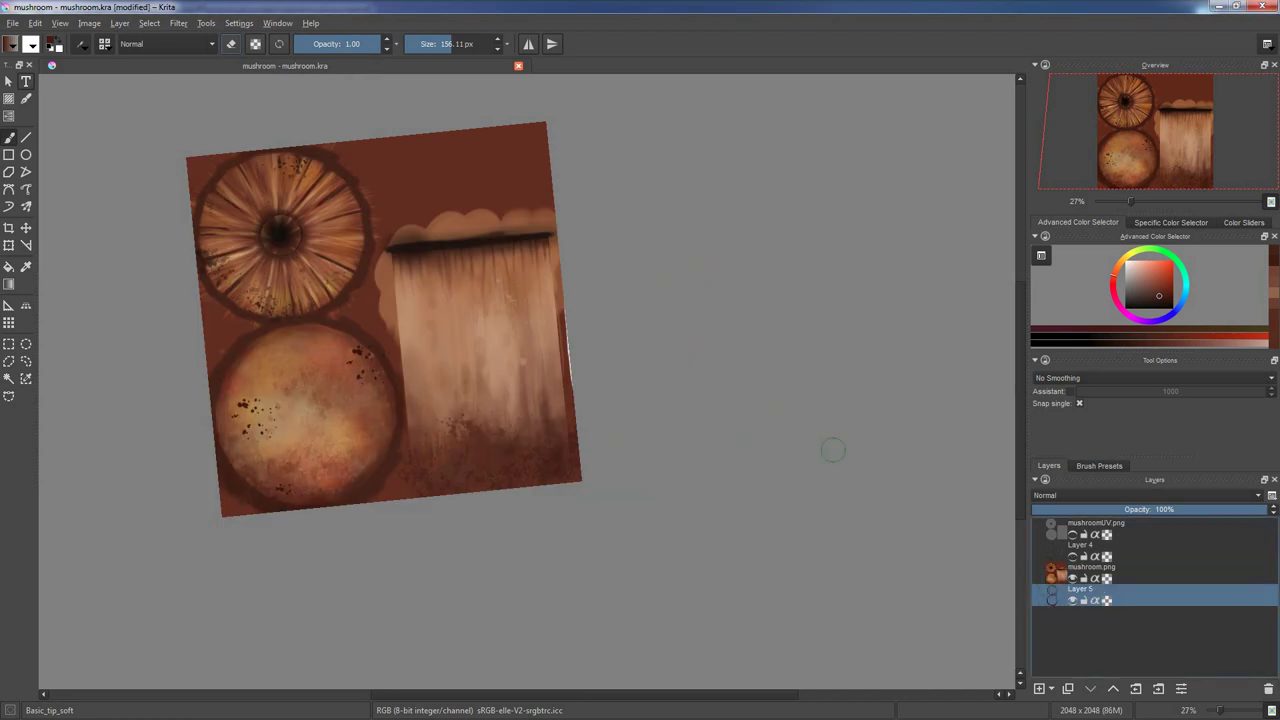
{"action": "key", "text": "ctrl+z"}
- Zoom into the mushroom cap area and switch to the Basic_tip_soft brush
{"action": "scroll", "coordinate": [523, 380], "scroll_direction": "up", "scroll_amount": 3}
{"action": "scroll", "coordinate": [531, 405], "scroll_direction": "up", "scroll_amount": 3}
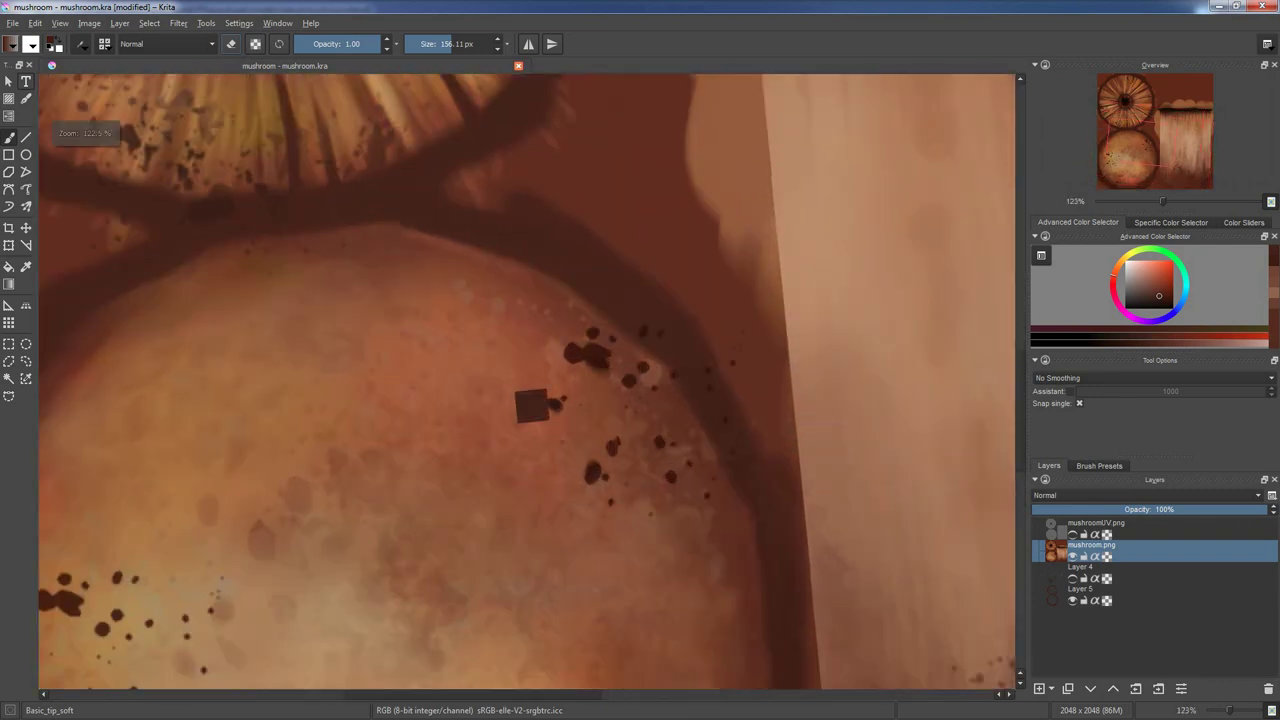
{"action": "middle_click_drag", "start_coordinate": [531, 405], "coordinate": [471, 386]}
{"action": "right_click", "coordinate": [471, 386]}
{"action": "scroll", "coordinate": [420, 385], "scroll_direction": "up", "scroll_amount": 3}
{"action": "right_click", "coordinate": [360, 385]}
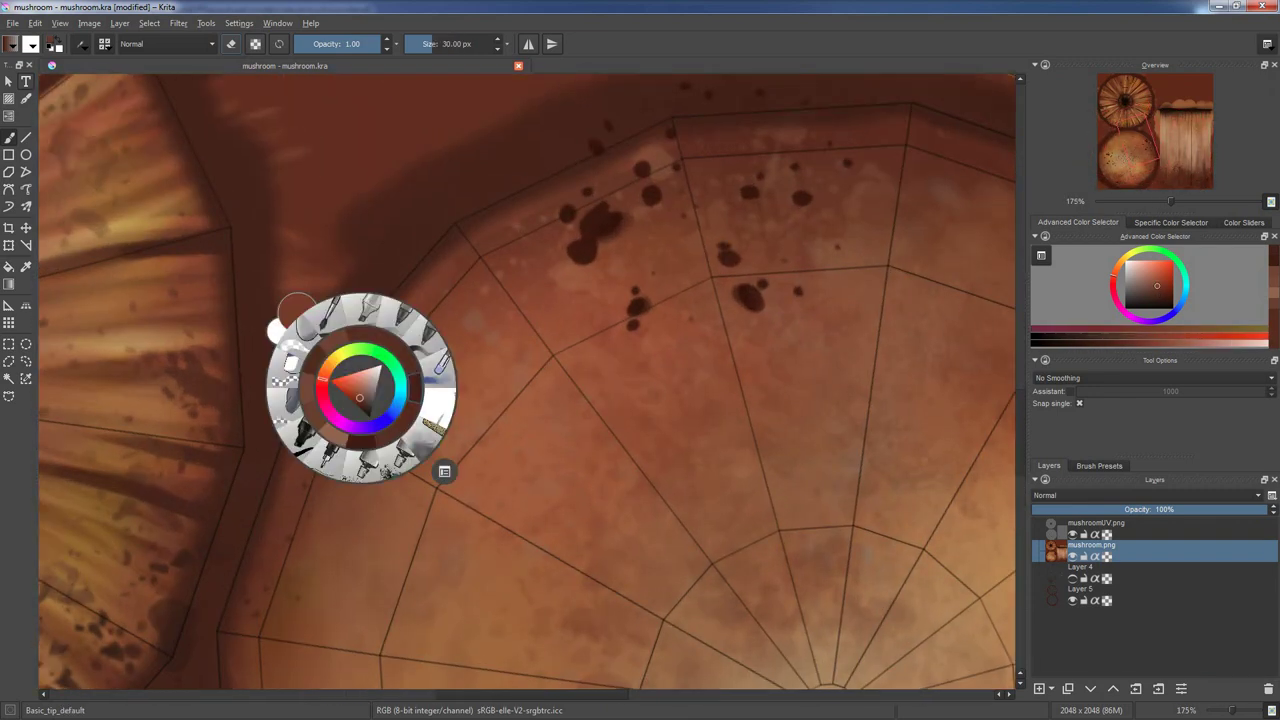
{"action": "left_click", "coordinate": [293, 314]}
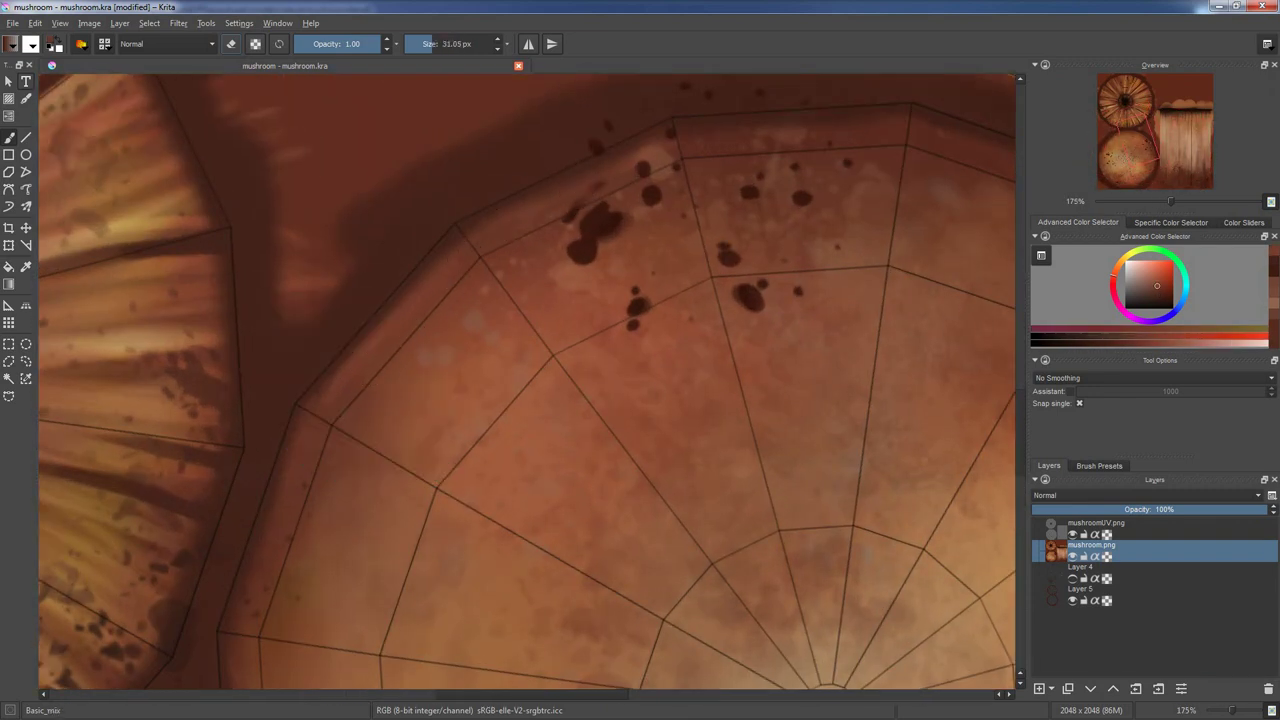
{"action": "middle_click_drag", "start_coordinate": [641, 161], "coordinate": [525, 163]}
{"action": "right_click", "coordinate": [513, 327]}
{"action": "left_click", "coordinate": [547, 262]}
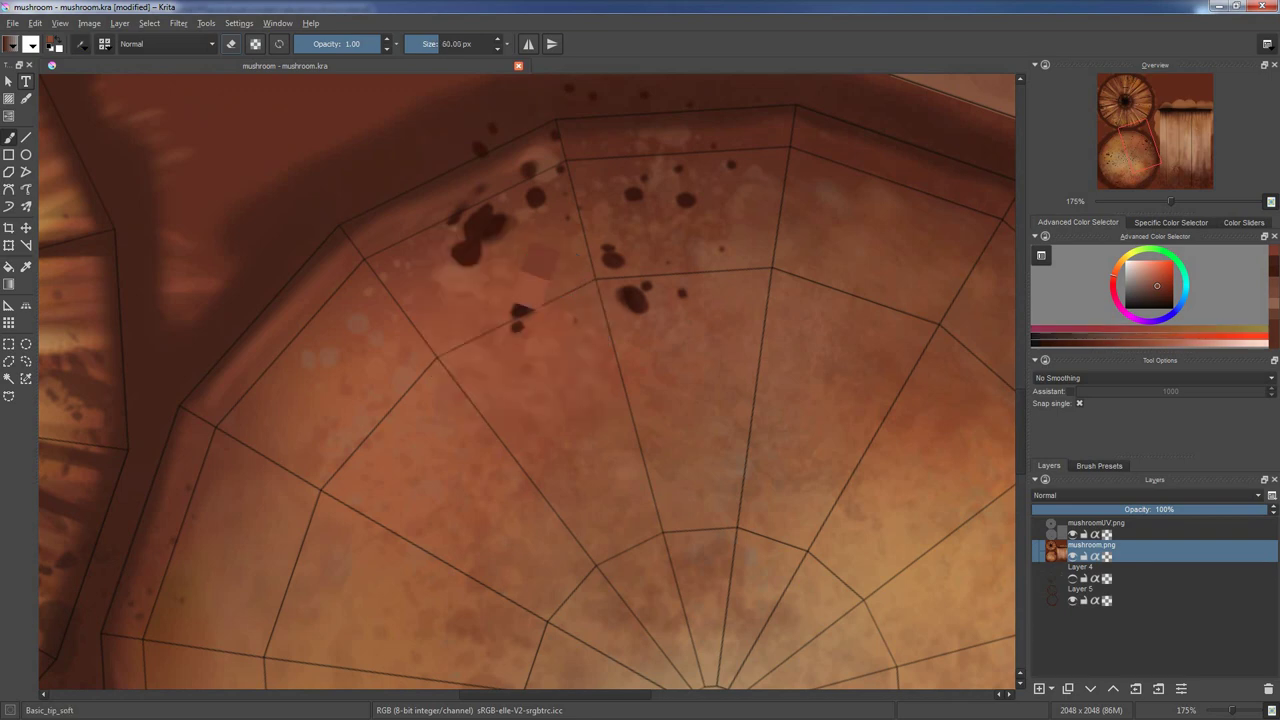
- Enlarge the brush and work across the cap texture, ending with the canvas nearly upright
{"action": "middle_click_drag", "start_coordinate": [591, 420], "coordinate": [426, 328], "text": "shift"}
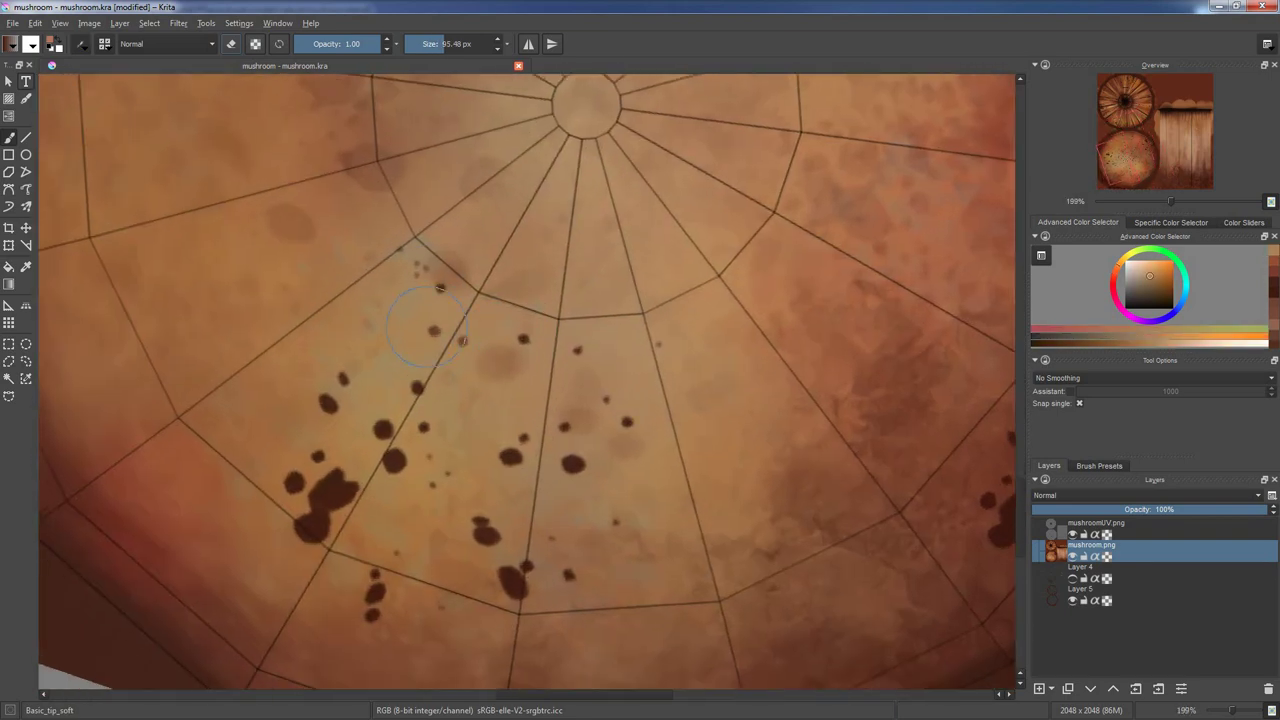
{"action": "middle_click_drag", "start_coordinate": [334, 395], "coordinate": [443, 358]}
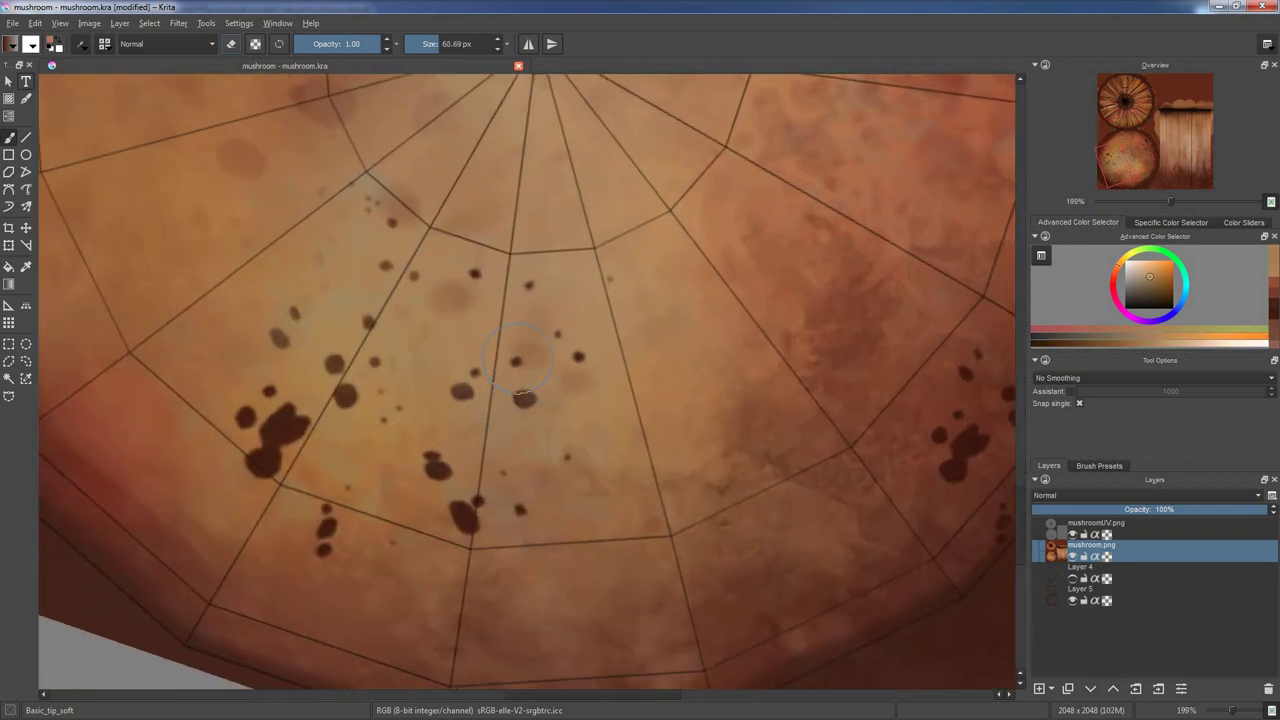
{"action": "middle_click_drag", "start_coordinate": [298, 425], "coordinate": [351, 379]}
{"action": "key", "text": "bracketright"}
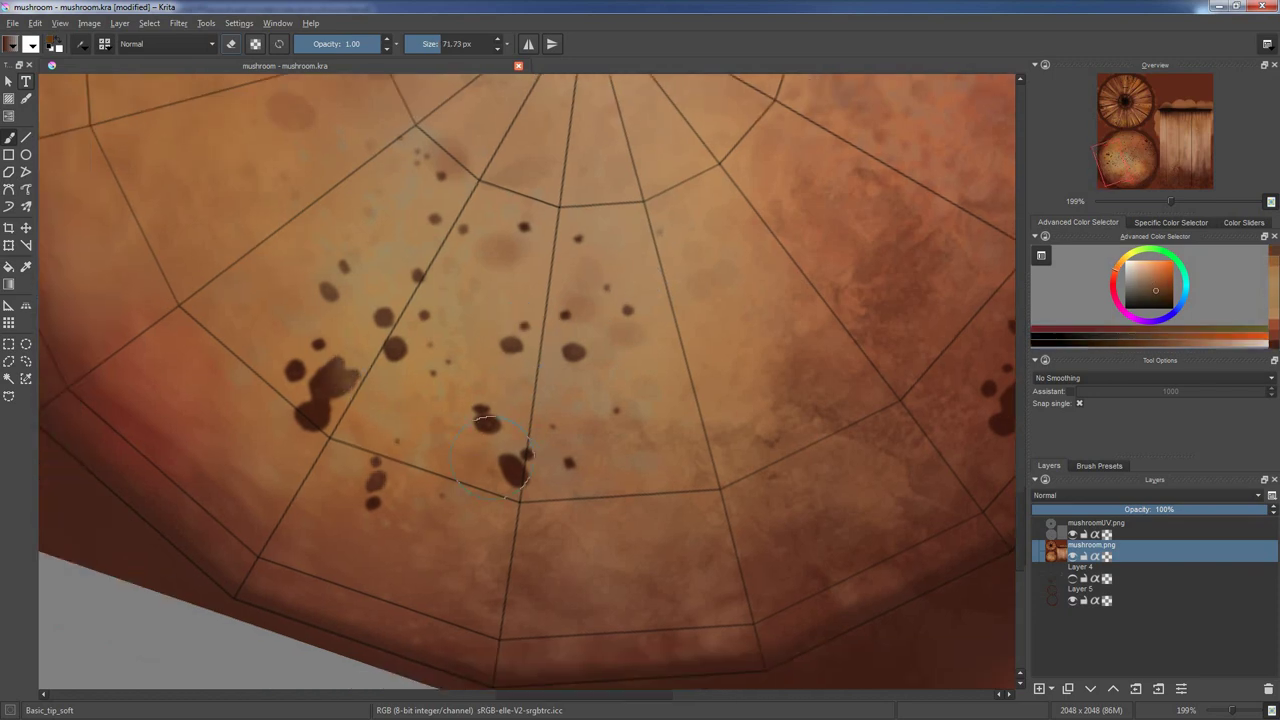
{"action": "middle_click_drag", "start_coordinate": [495, 455], "coordinate": [500, 429], "text": "shift"}
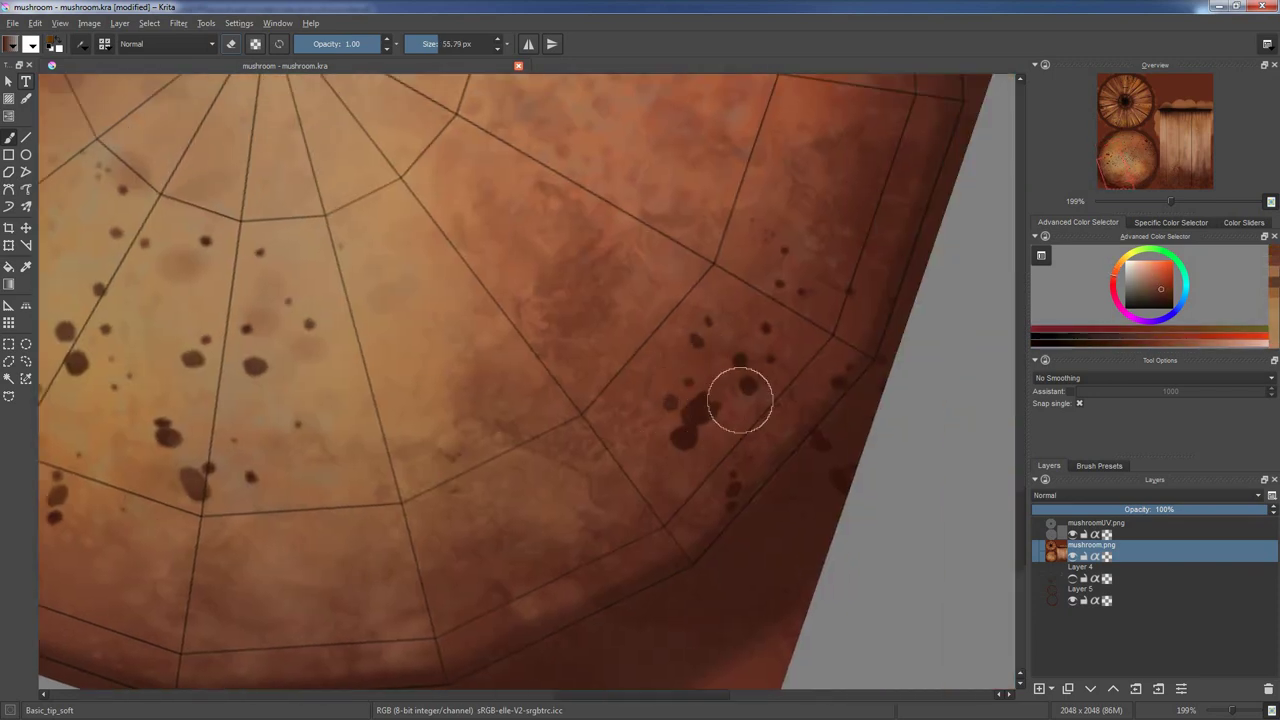
{"action": "scroll", "coordinate": [740, 400], "scroll_direction": "down", "scroll_amount": 5}
{"action": "middle_click_drag", "start_coordinate": [740, 400], "coordinate": [700, 470], "text": "shift"}
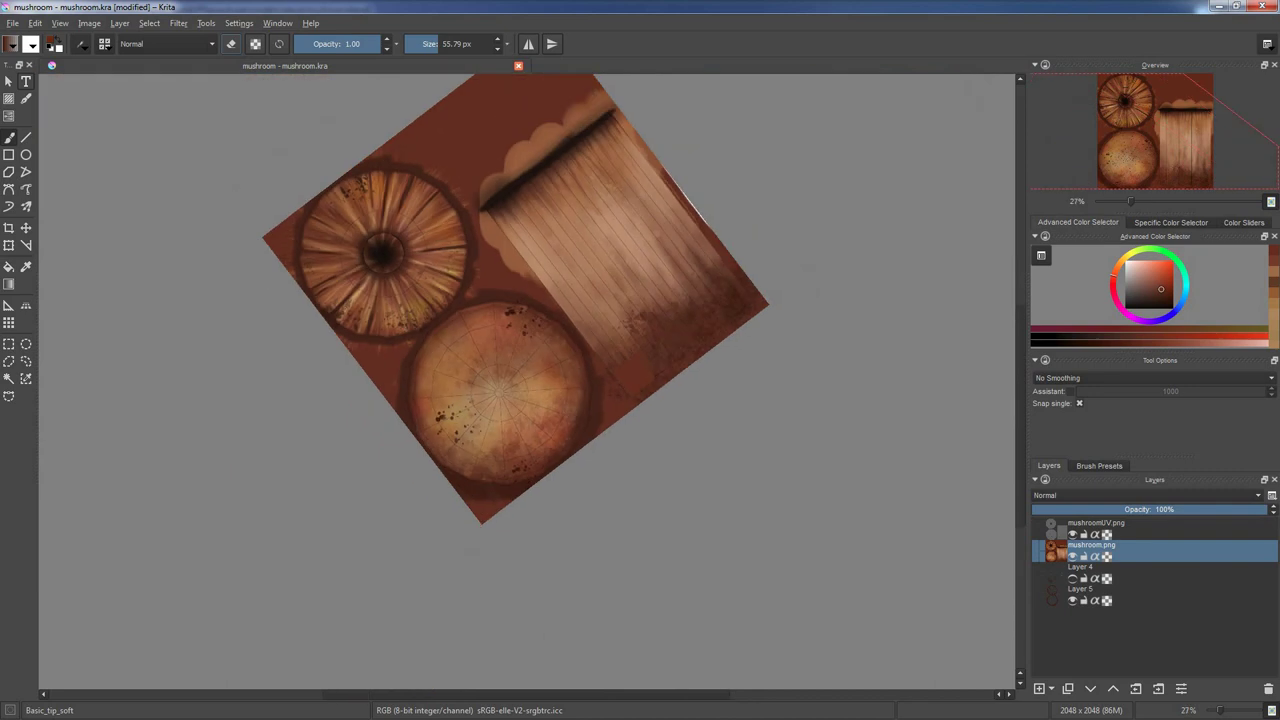
{"action": "middle_click_drag", "start_coordinate": [690, 250], "coordinate": [648, 338], "text": "shift"}
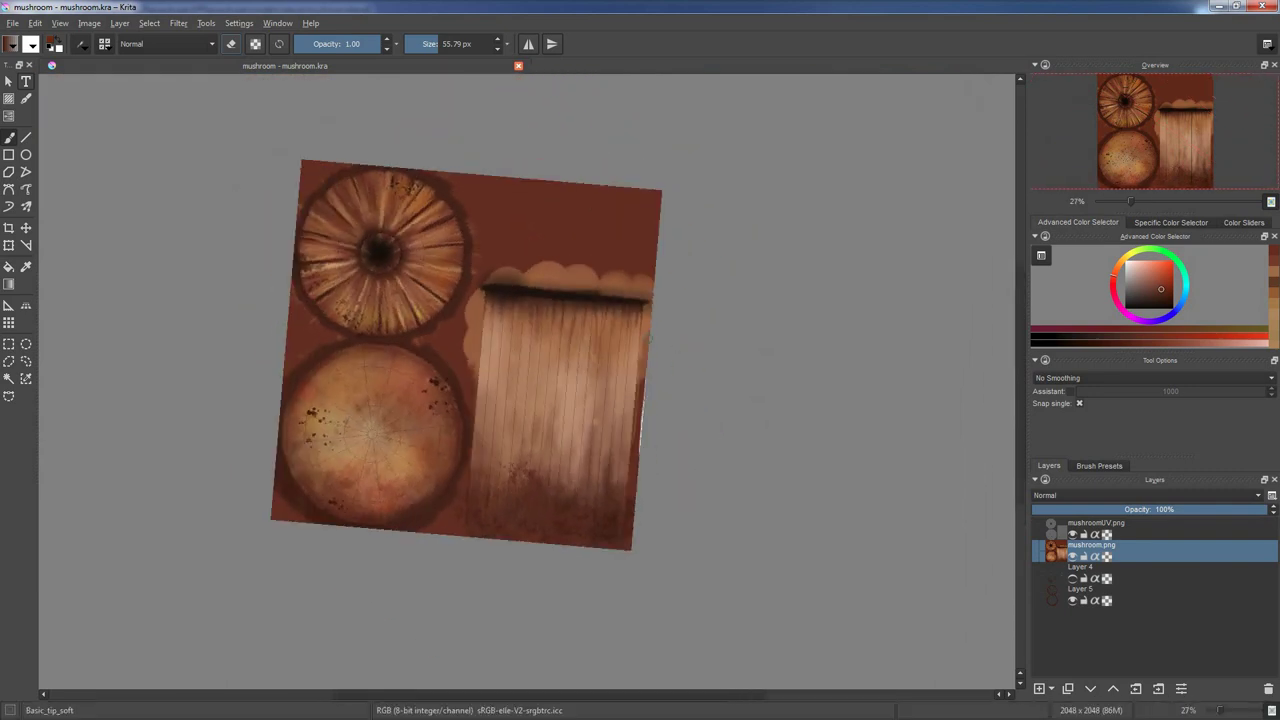
- Export the texture as PNG, overwriting mushroom.png
{"action": "key", "text": "alt+f"}
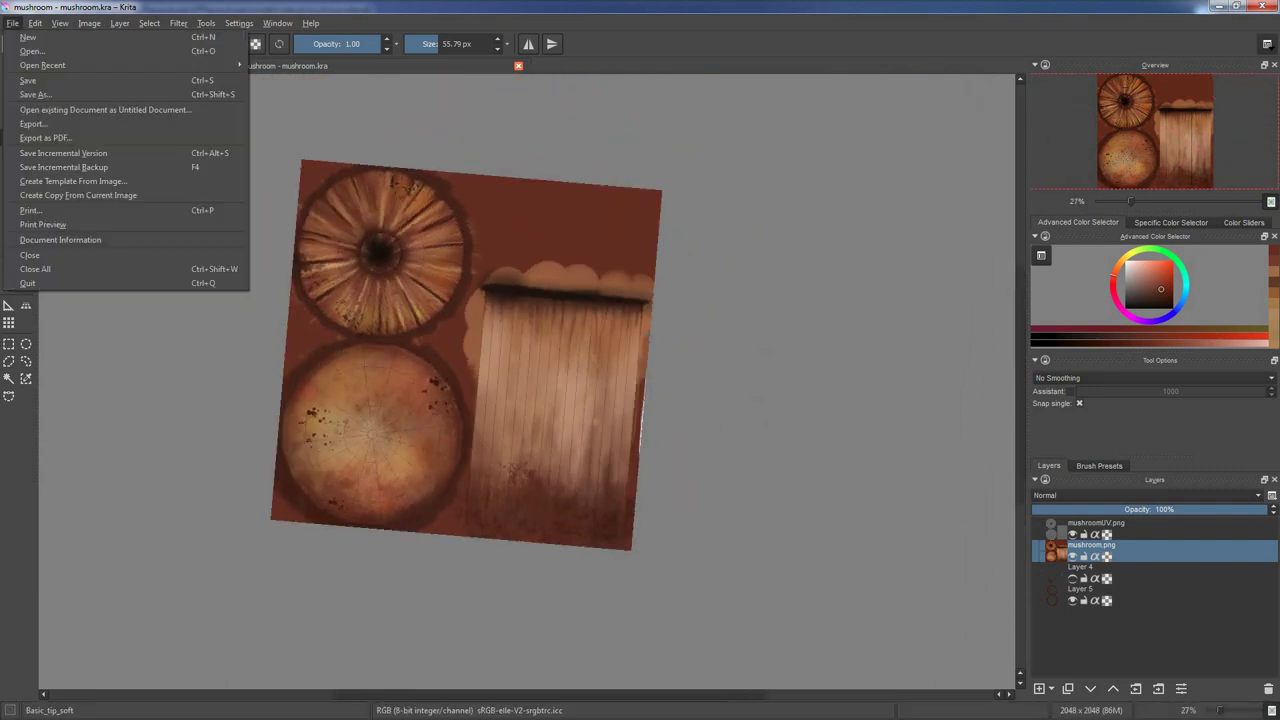
{"action": "key", "text": "Return"}
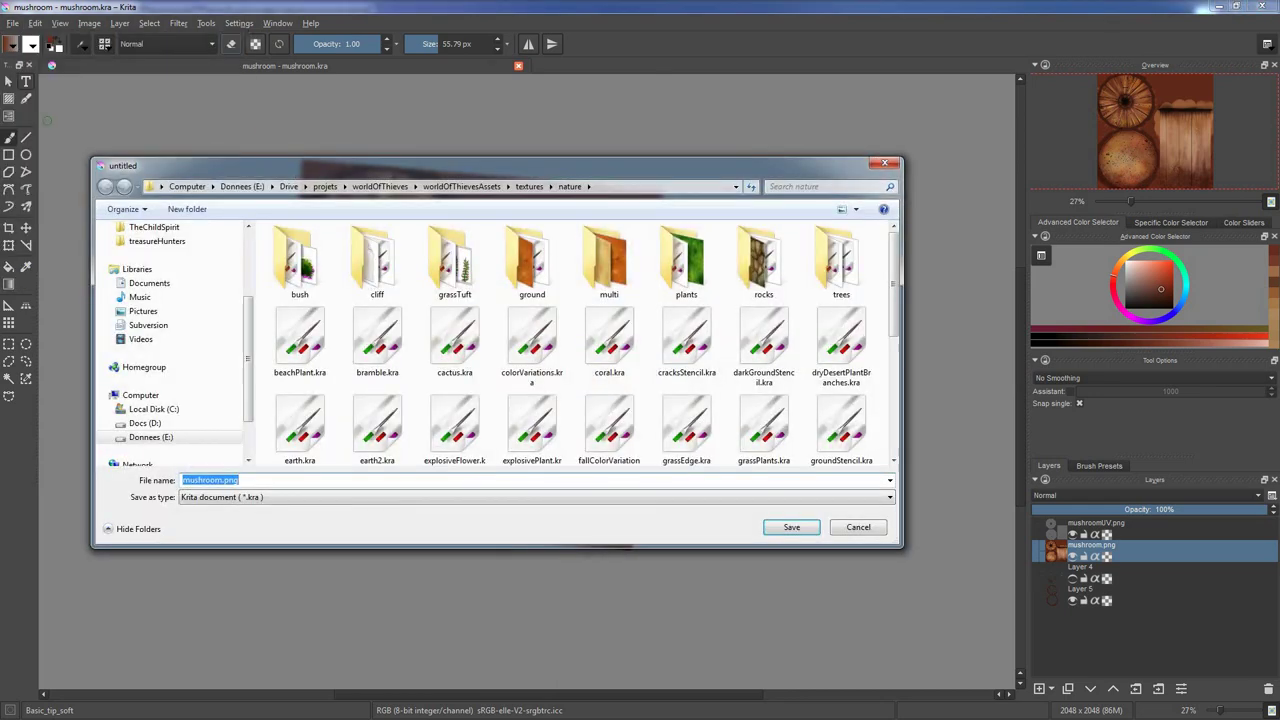
{"action": "key", "text": "Return"}
{"action": "key", "text": "y"}
{"action": "key", "text": "Return"}
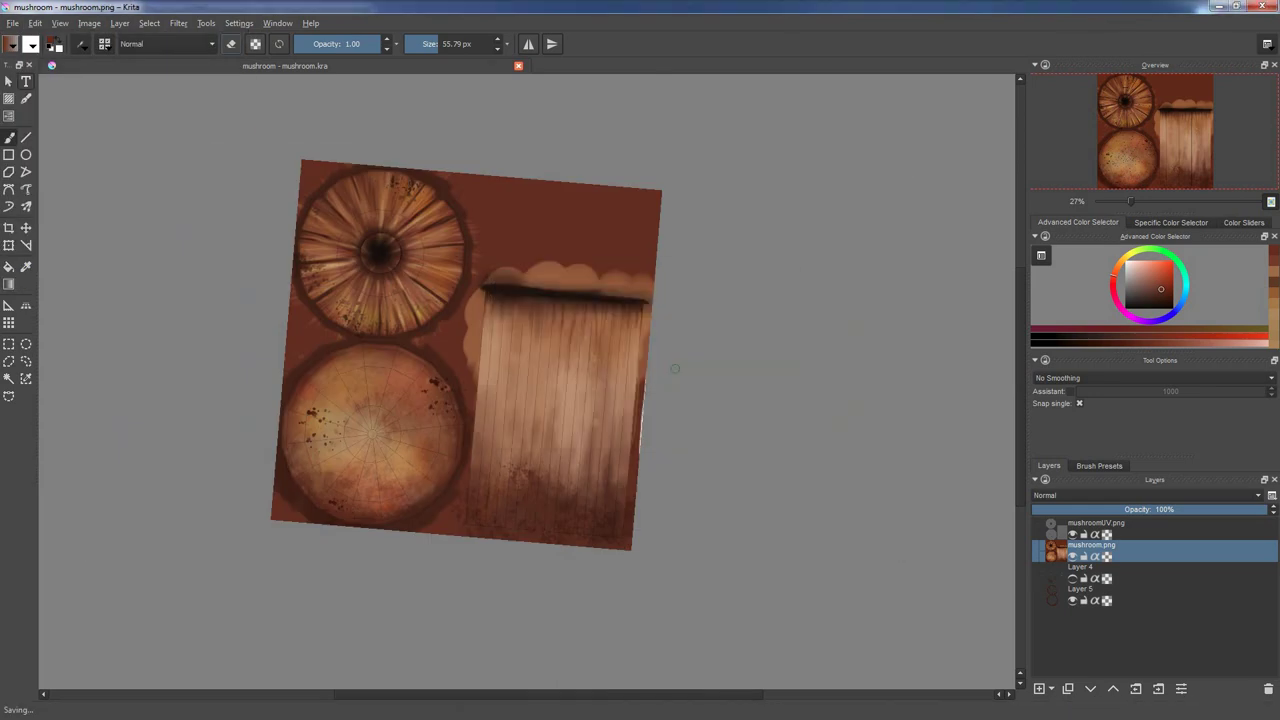
- Reload mushroom.png in Blender to check the updated texture on the mushrooms
{"action": "key", "text": "alt+Tab"}
{"action": "middle_click_drag", "start_coordinate": [400, 300], "coordinate": [400, 380]}
{"action": "left_click", "coordinate": [711, 641]}
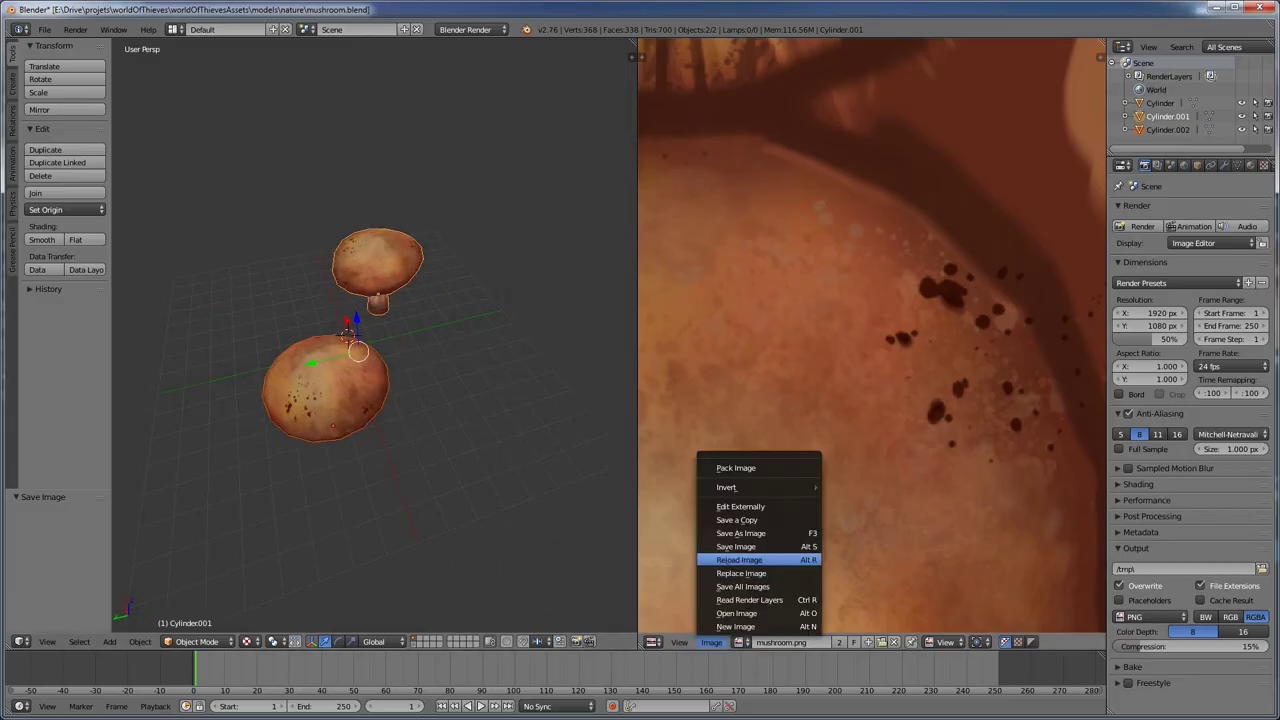
{"action": "left_click", "coordinate": [760, 560]}
{"action": "key", "text": "alt+Tab"}
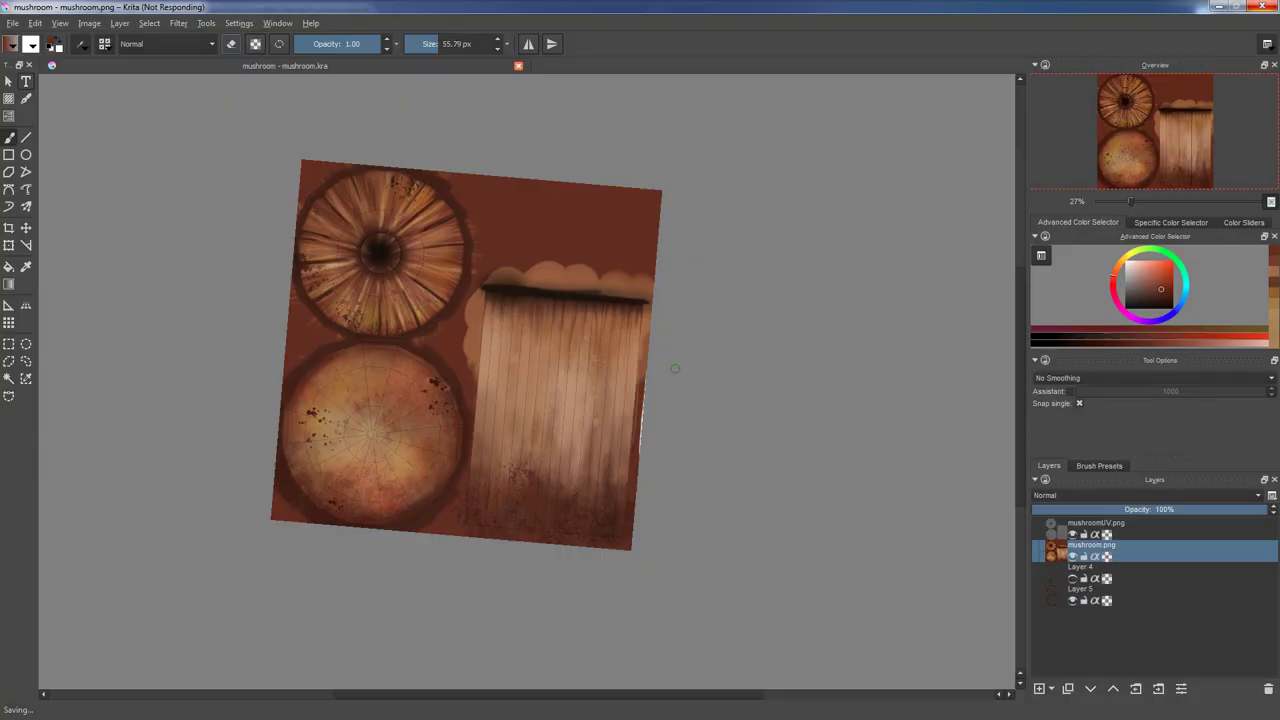
{"action": "key", "text": "alt+Tab"}
{"action": "left_click", "coordinate": [711, 641]}
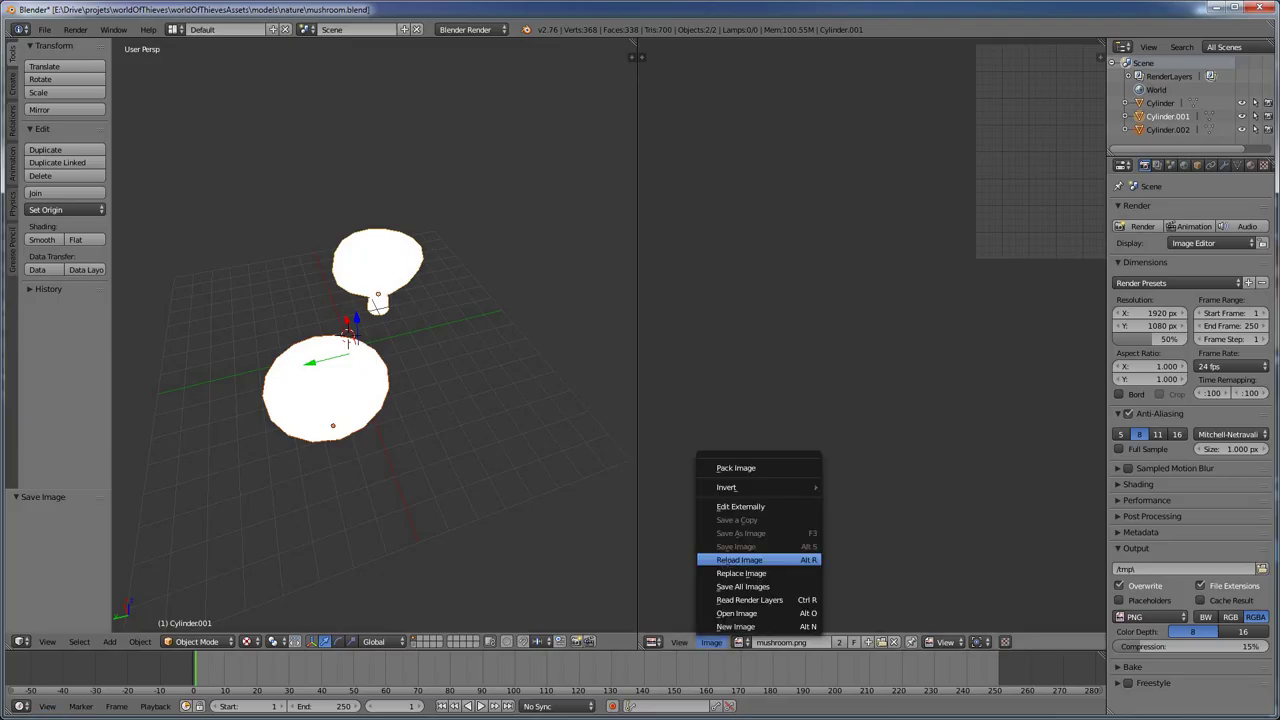
{"action": "left_click", "coordinate": [745, 557]}
{"action": "middle_click_drag", "start_coordinate": [400, 300], "coordinate": [338, 363]}
{"action": "key", "text": "alt+Tab"}
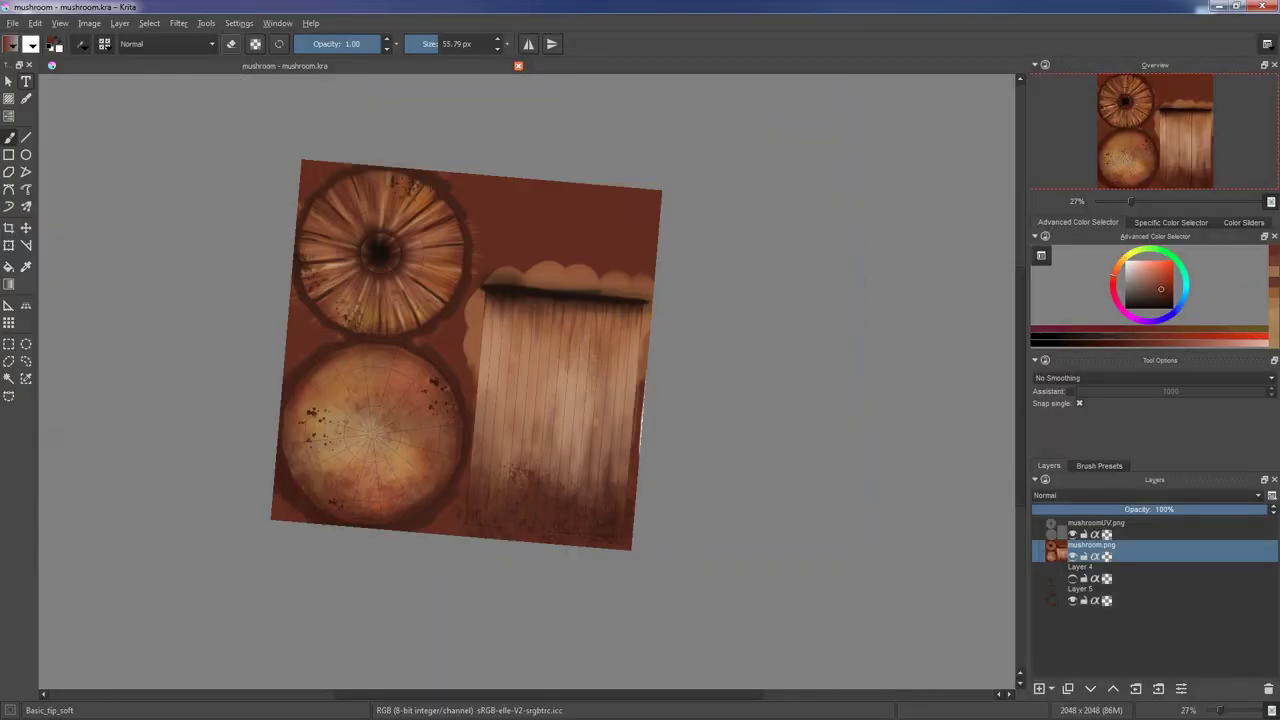
- Save the Krita document, then re-export it as a PNG image over mushroom.png
{"action": "key", "text": "alt+f"}
{"action": "left_click", "coordinate": [26, 81]}
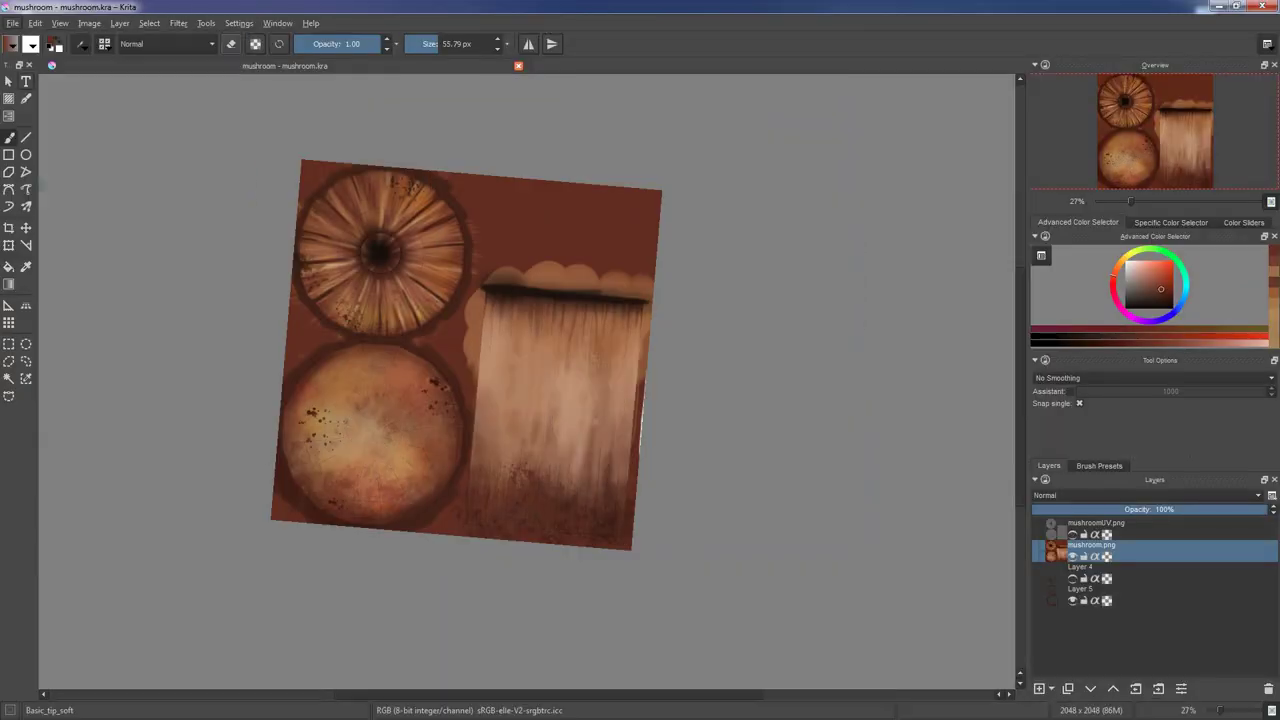
{"action": "left_click", "coordinate": [13, 23]}
{"action": "left_click", "coordinate": [40, 134]}
{"action": "left_click", "coordinate": [535, 497]}
{"action": "left_click", "coordinate": [230, 519]}
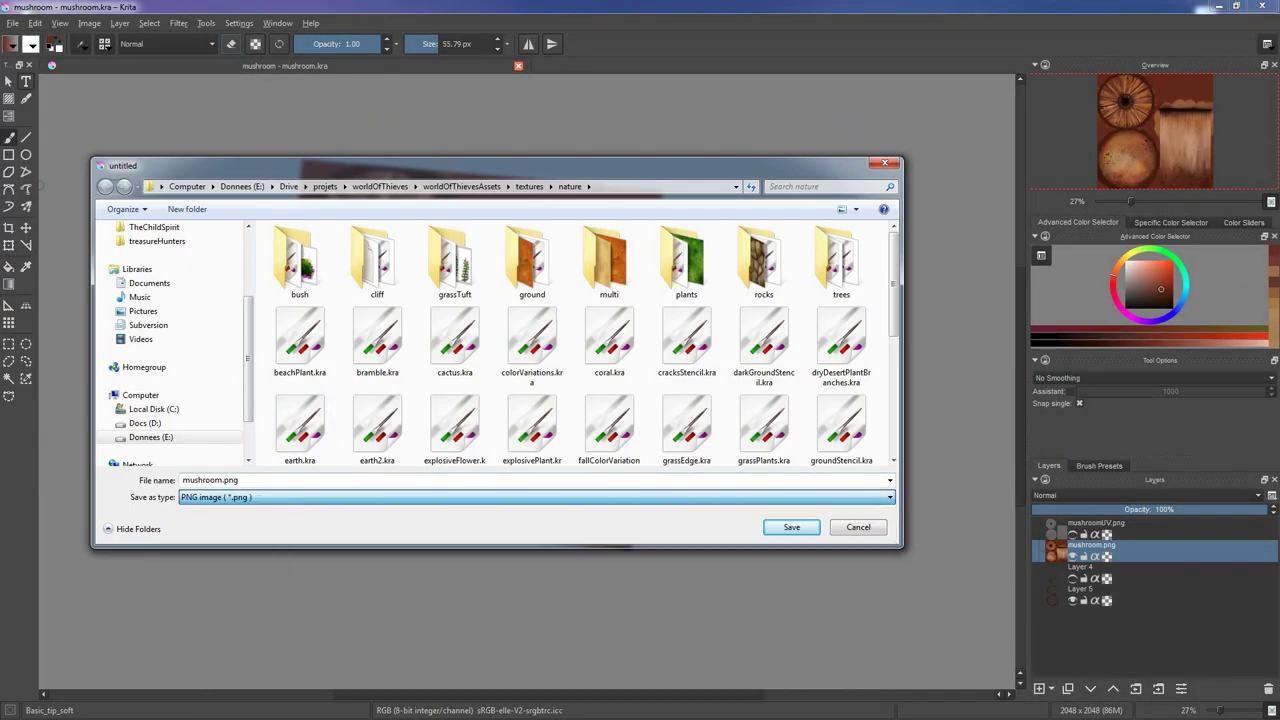
{"action": "scroll", "coordinate": [580, 345], "scroll_direction": "down", "scroll_amount": 3}
{"action": "scroll", "coordinate": [580, 345], "scroll_direction": "down", "scroll_amount": 3}
{"action": "left_click", "coordinate": [791, 527]}
{"action": "left_click", "coordinate": [686, 366]}
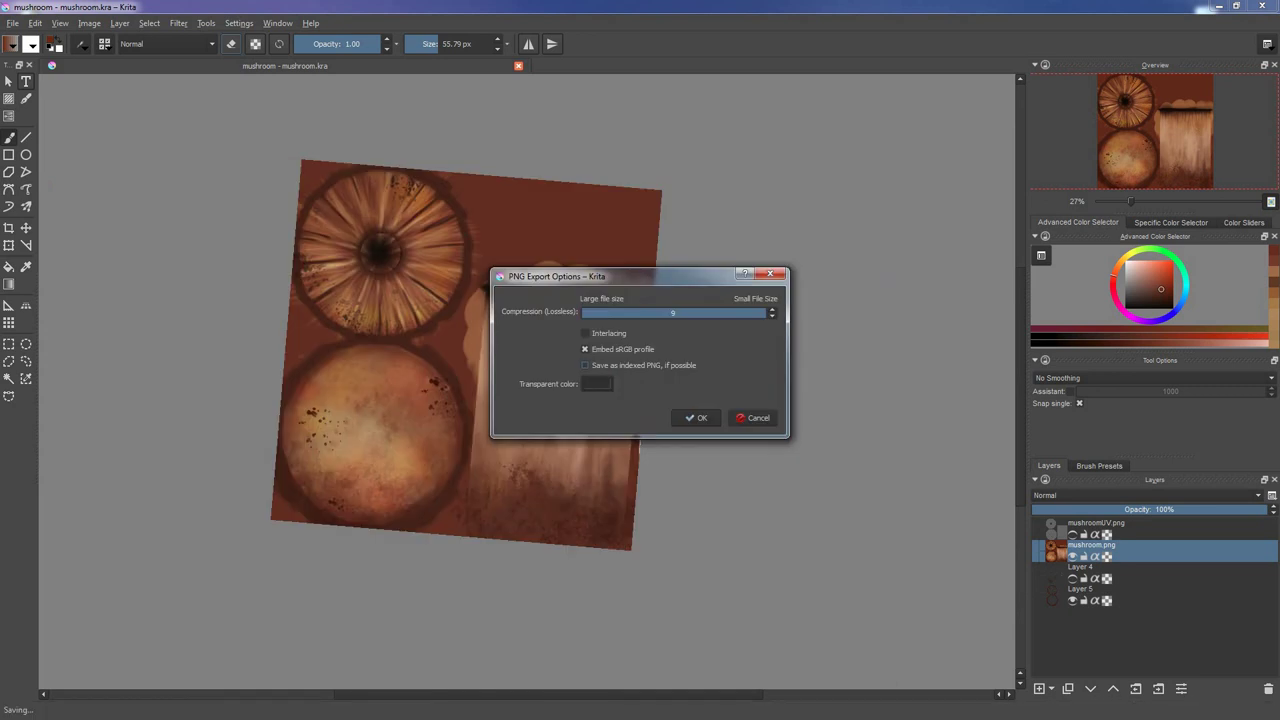
{"action": "key", "text": "Return"}
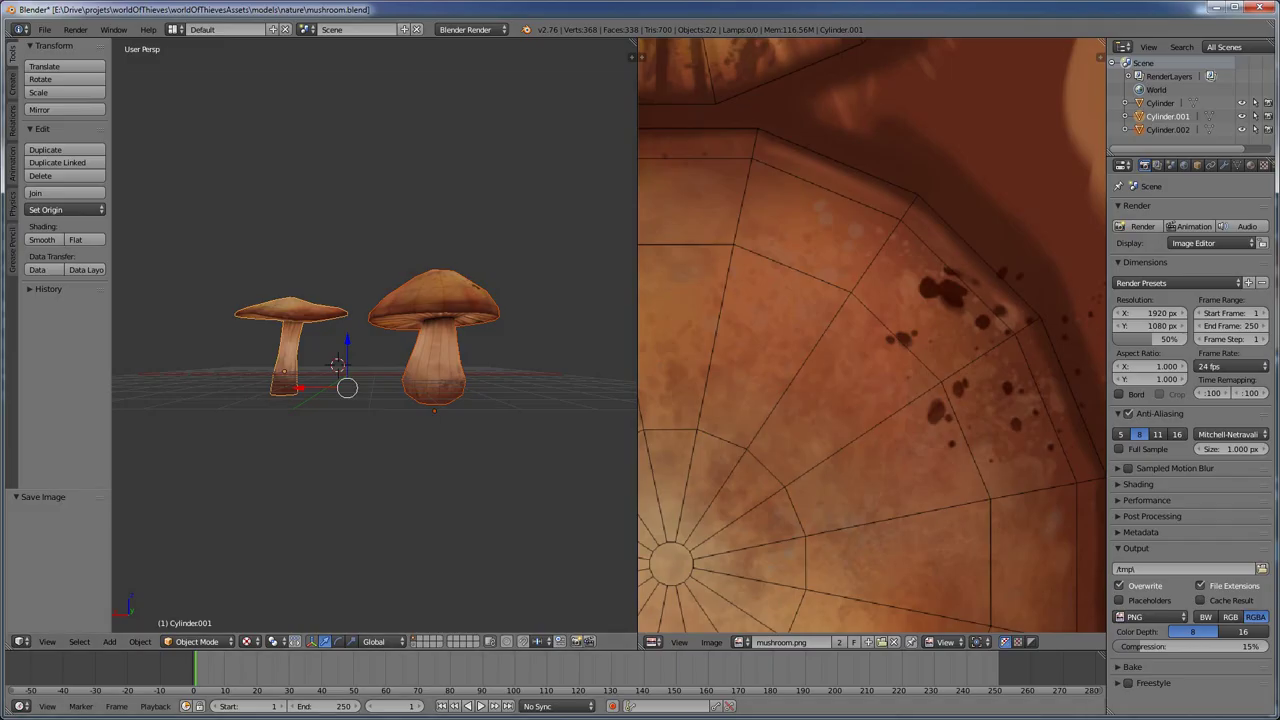
- Reload the updated mushroom.png and save the blend file over the existing one
{"action": "left_click", "coordinate": [711, 641]}
{"action": "left_click", "coordinate": [750, 560]}
{"action": "middle_click_drag", "start_coordinate": [370, 380], "coordinate": [370, 280]}
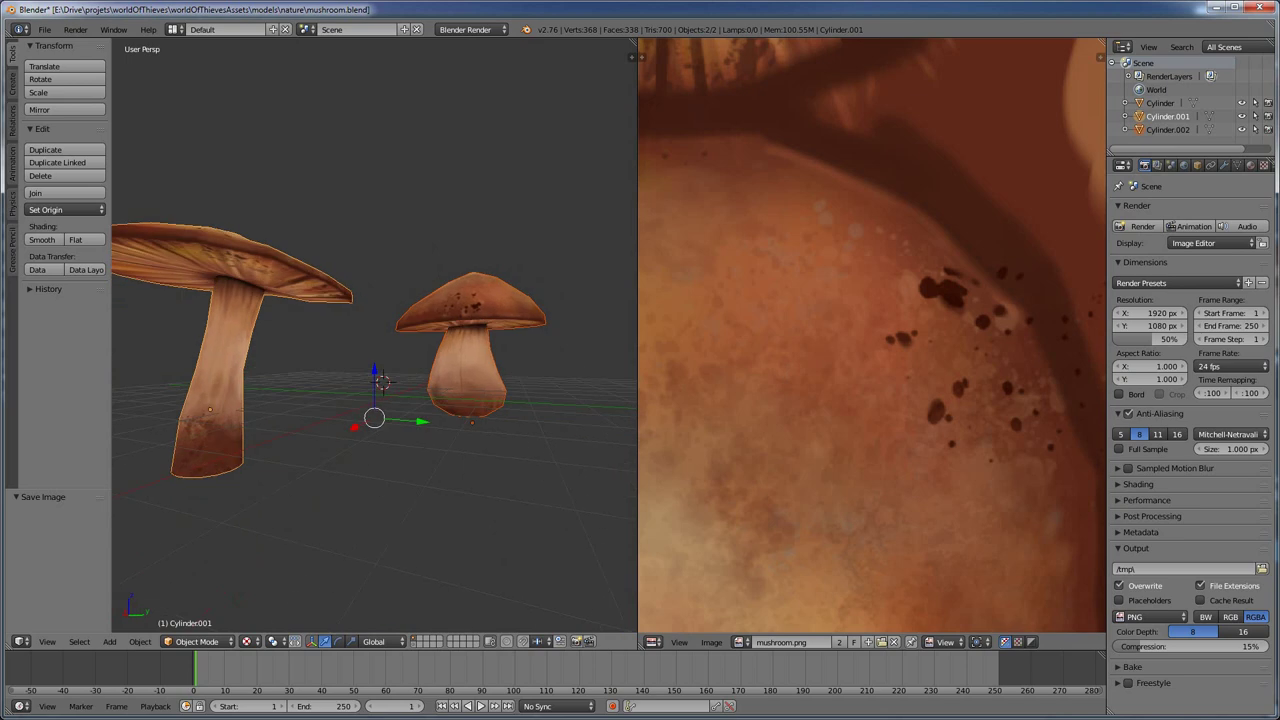
{"action": "scroll", "coordinate": [400, 330], "scroll_direction": "up", "scroll_amount": 2}
{"action": "scroll", "coordinate": [400, 330], "scroll_direction": "up", "scroll_amount": 4}
{"action": "scroll", "coordinate": [370, 330], "scroll_direction": "down", "scroll_amount": 6}
{"action": "mouse_move", "coordinate": [370, 330]}
{"action": "middle_mouse_down"}
{"action": "mouse_move", "coordinate": [290, 310]}
{"action": "mouse_move", "coordinate": [330, 350]}
{"action": "mouse_move", "coordinate": [250, 371]}
{"action": "middle_mouse_up"}
{"action": "key", "text": "ctrl+s"}
{"action": "key", "text": "Return"}
{"action": "scroll", "coordinate": [345, 340], "scroll_direction": "up", "scroll_amount": 5}
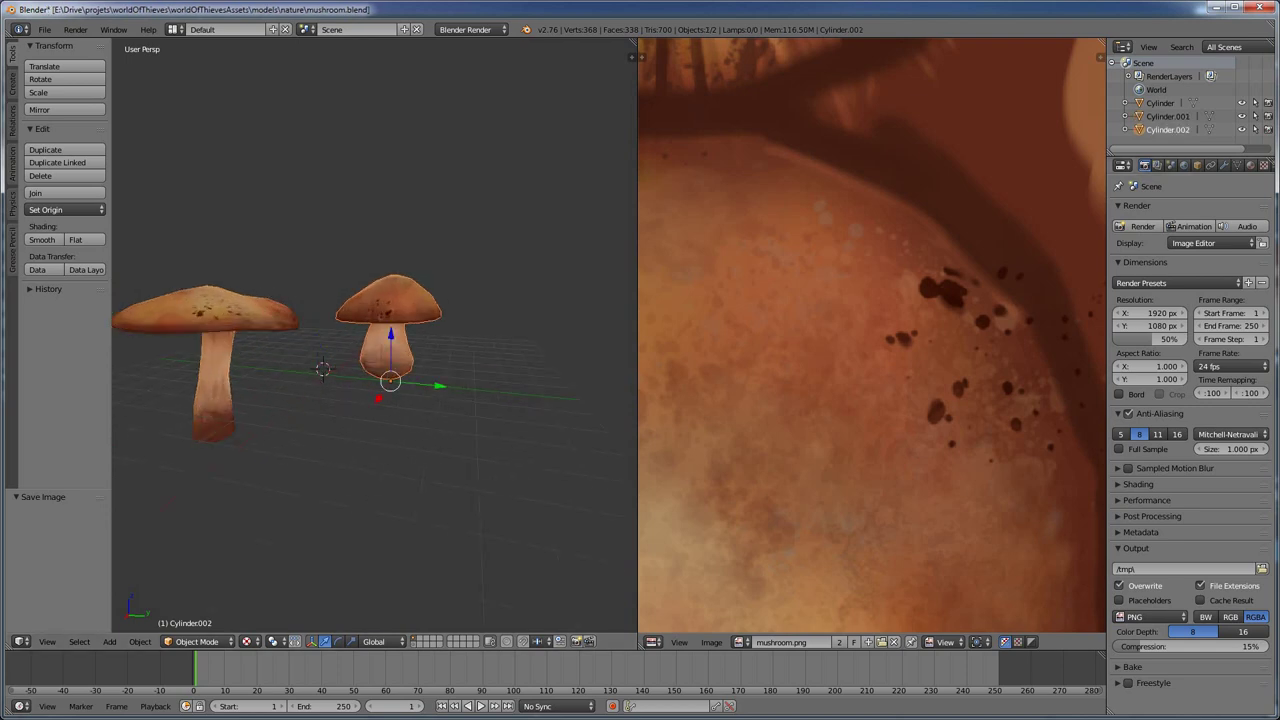
- Give the mushroom a new material with an image texture using mushroom.png
{"action": "left_click", "coordinate": [1251, 165]}
{"action": "left_click", "coordinate": [1175, 253]}
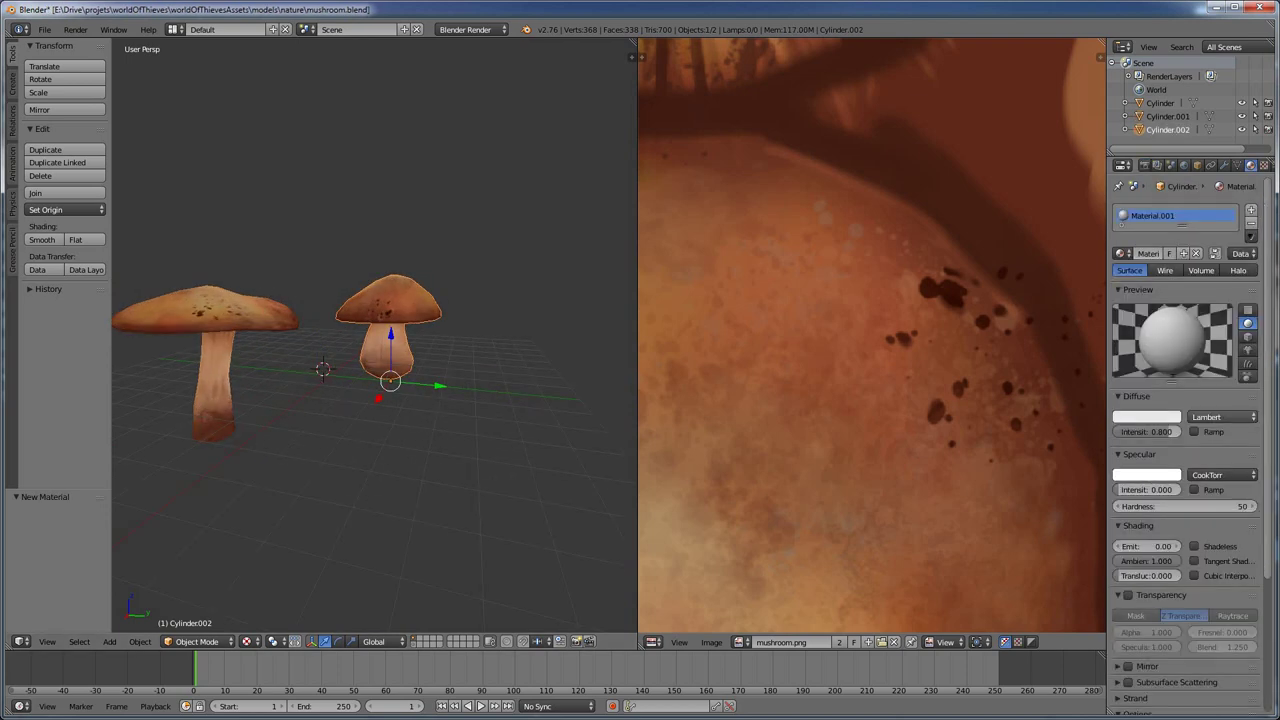
{"action": "left_click", "coordinate": [1263, 165]}
{"action": "left_click", "coordinate": [1190, 312]}
{"action": "left_click", "coordinate": [1127, 523]}
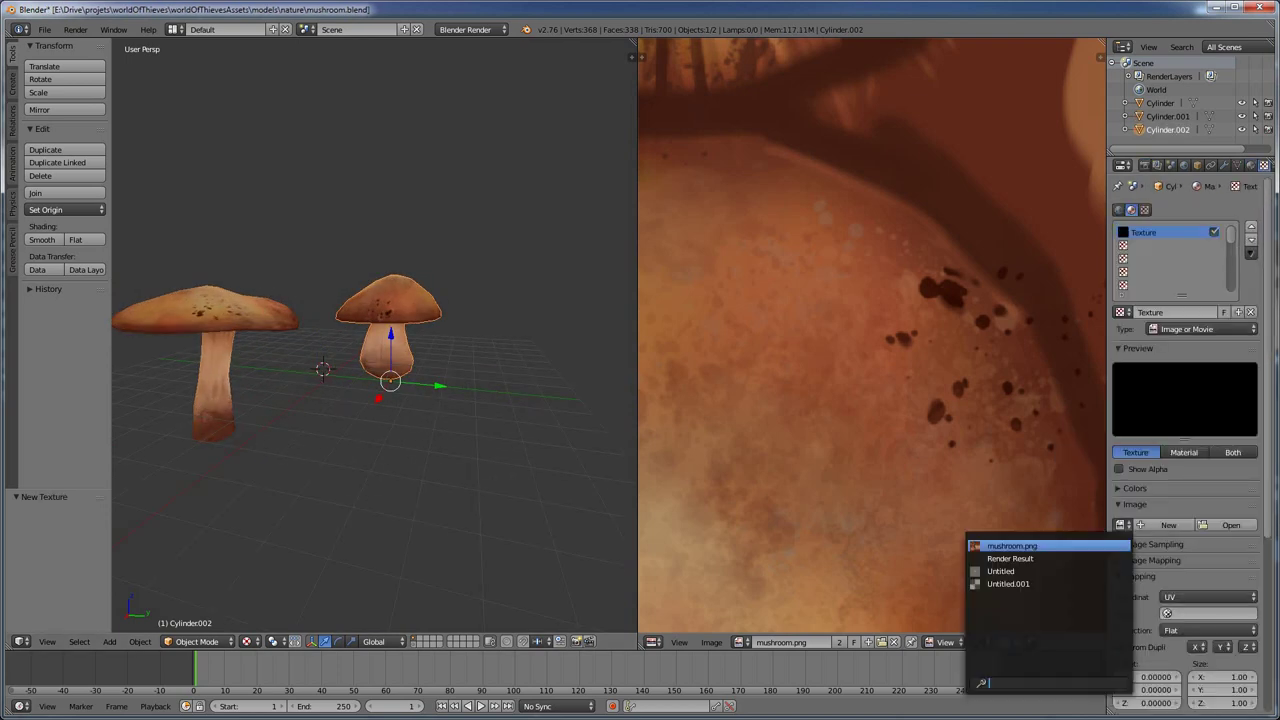
{"action": "left_click", "coordinate": [1040, 565]}
{"action": "scroll", "coordinate": [1190, 444], "scroll_direction": "down", "scroll_amount": 2}
{"action": "key", "text": "shift+a"}
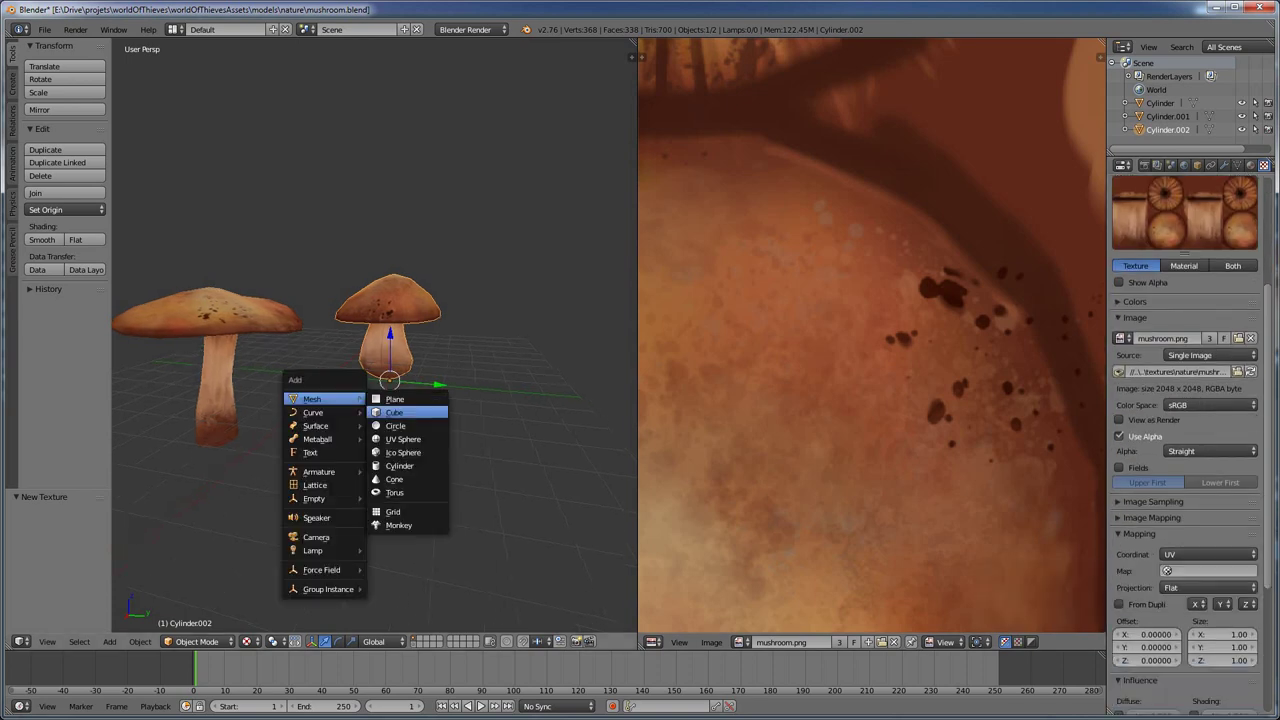
- Add a camera aligned to the current view and slide the mushrooms into frame along the ground plane
{"action": "left_click", "coordinate": [320, 491]}
{"action": "key", "text": "ctrl+alt+KP_0"}
{"action": "key", "text": "g"}
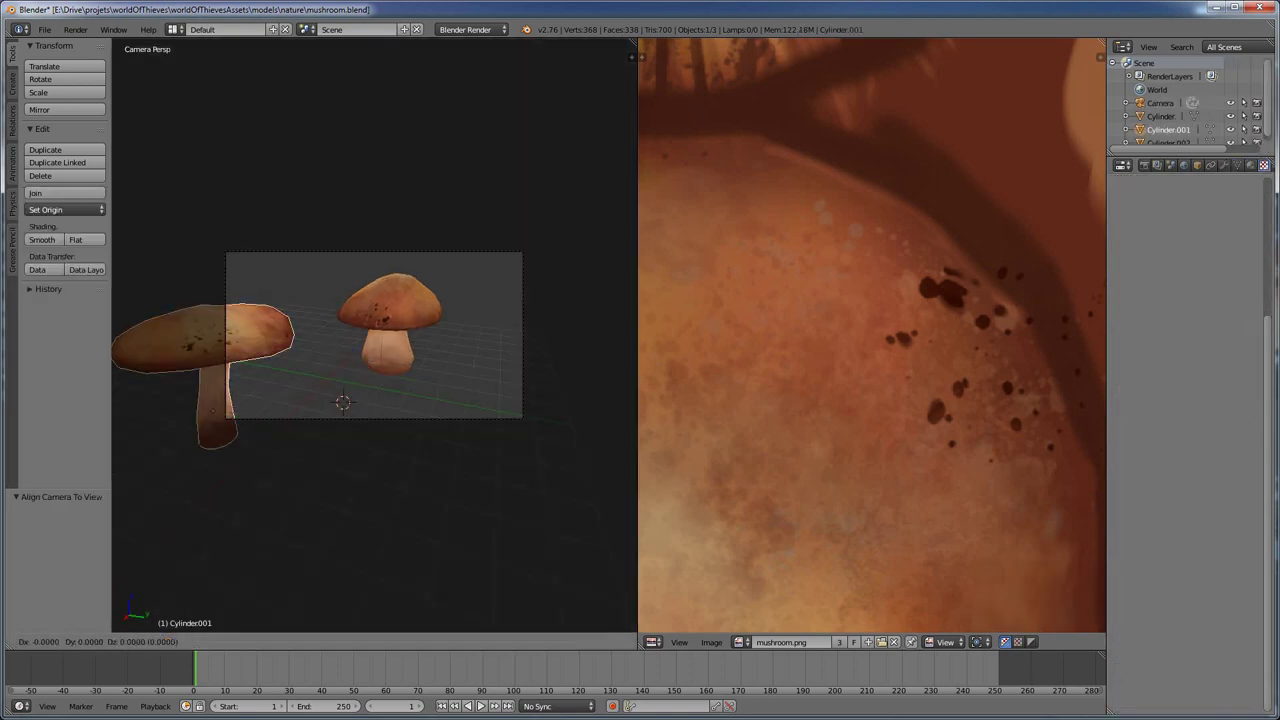
{"action": "key", "text": "g"}
{"action": "key", "text": "shift+z"}
{"action": "key", "text": "Return"}
- Push the camera along its viewing axis to reframe the shot
{"action": "right_click", "coordinate": [522, 335]}
{"action": "key", "text": "g"}
{"action": "key", "text": "z"}
{"action": "key", "text": "z"}
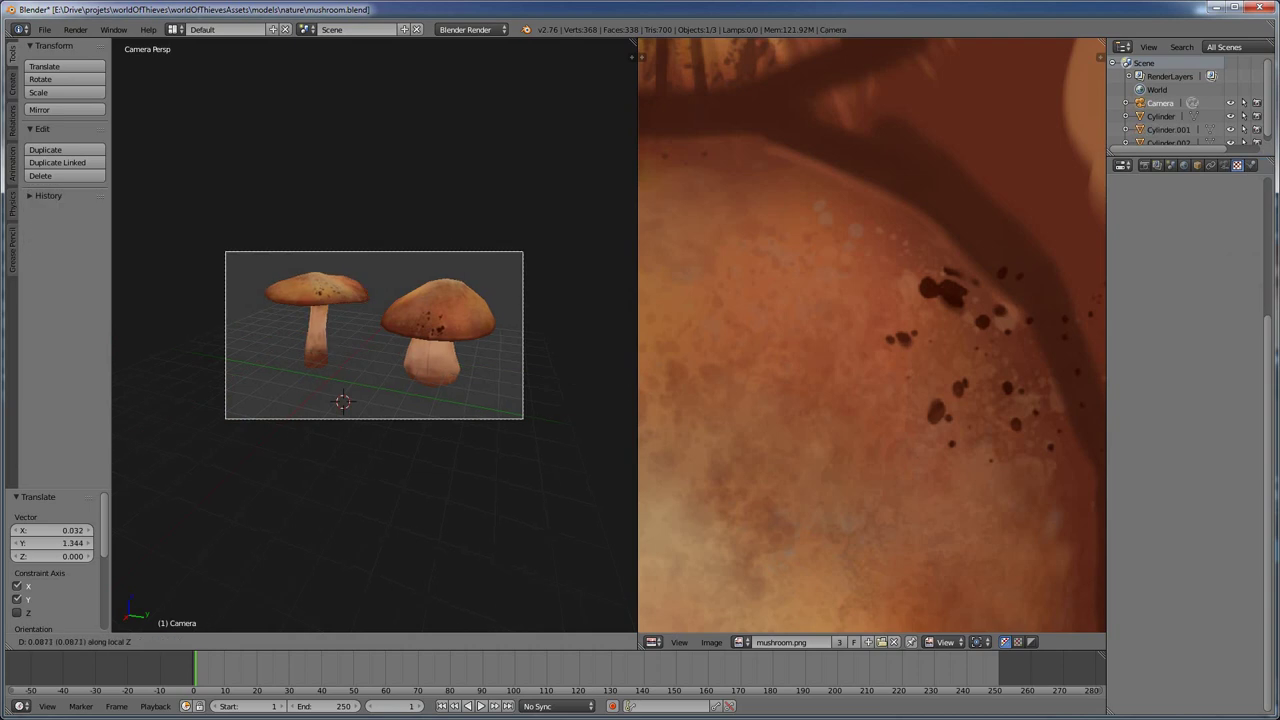
{"action": "key", "text": "Return"}
- Shrink the small right mushroom slightly, duplicate it, and enlarge the copy about 1.4 times
{"action": "right_click", "coordinate": [425, 335]}
{"action": "key", "text": "s"}
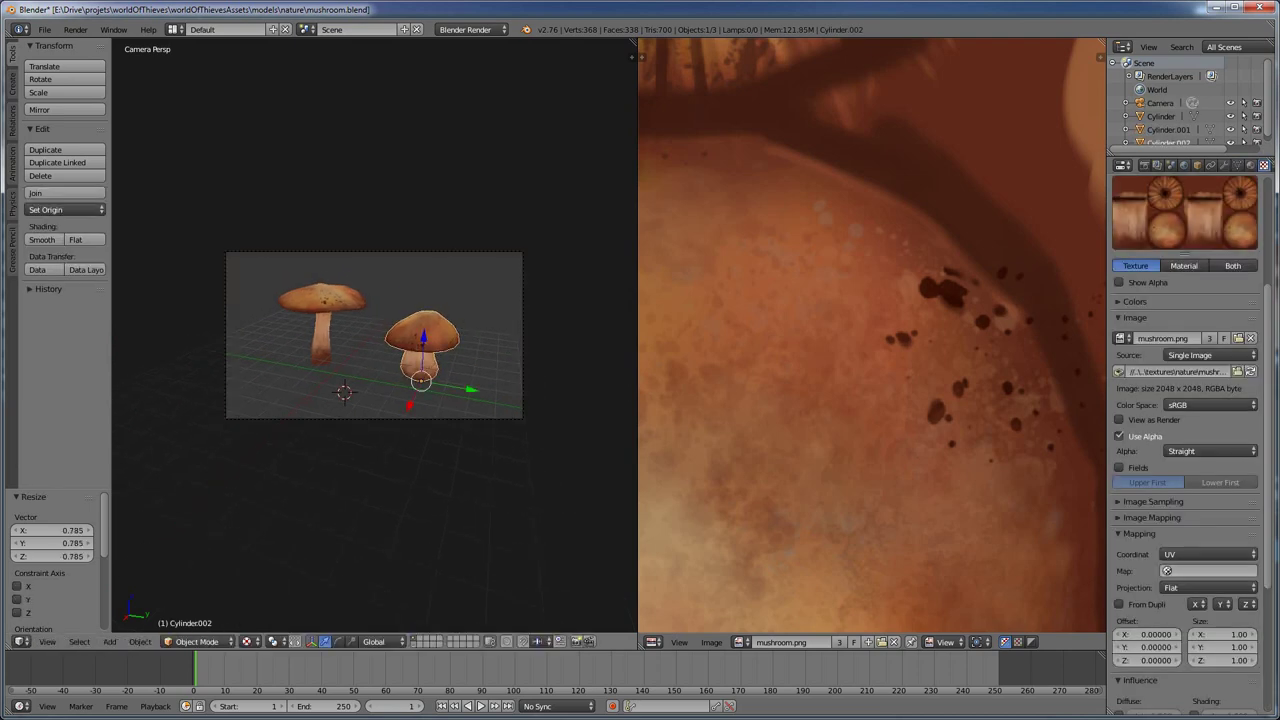
{"action": "key", "text": "shift+d"}
{"action": "key", "text": "Return"}
{"action": "key", "text": "s"}
{"action": "key", "text": "Return"}
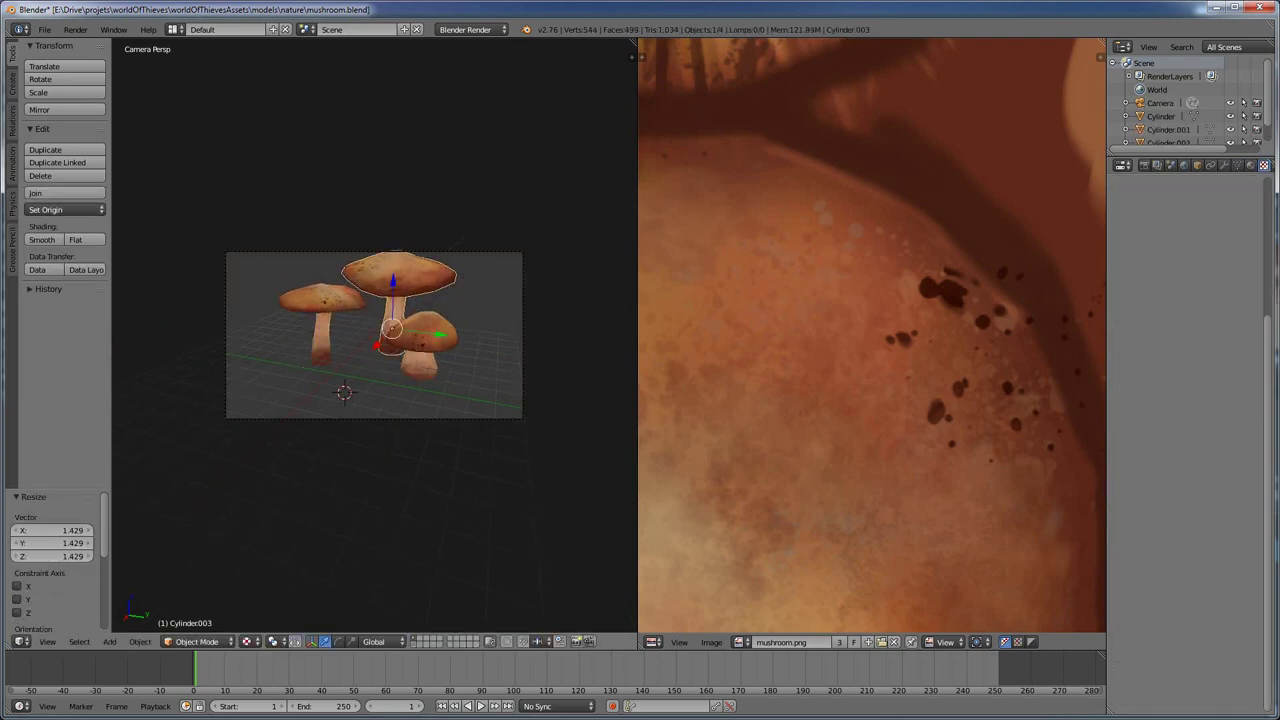
- Move the tall copy across the ground plane to stand behind the two original mushrooms
{"action": "key", "text": "g"}
{"action": "key", "text": "shift+z"}
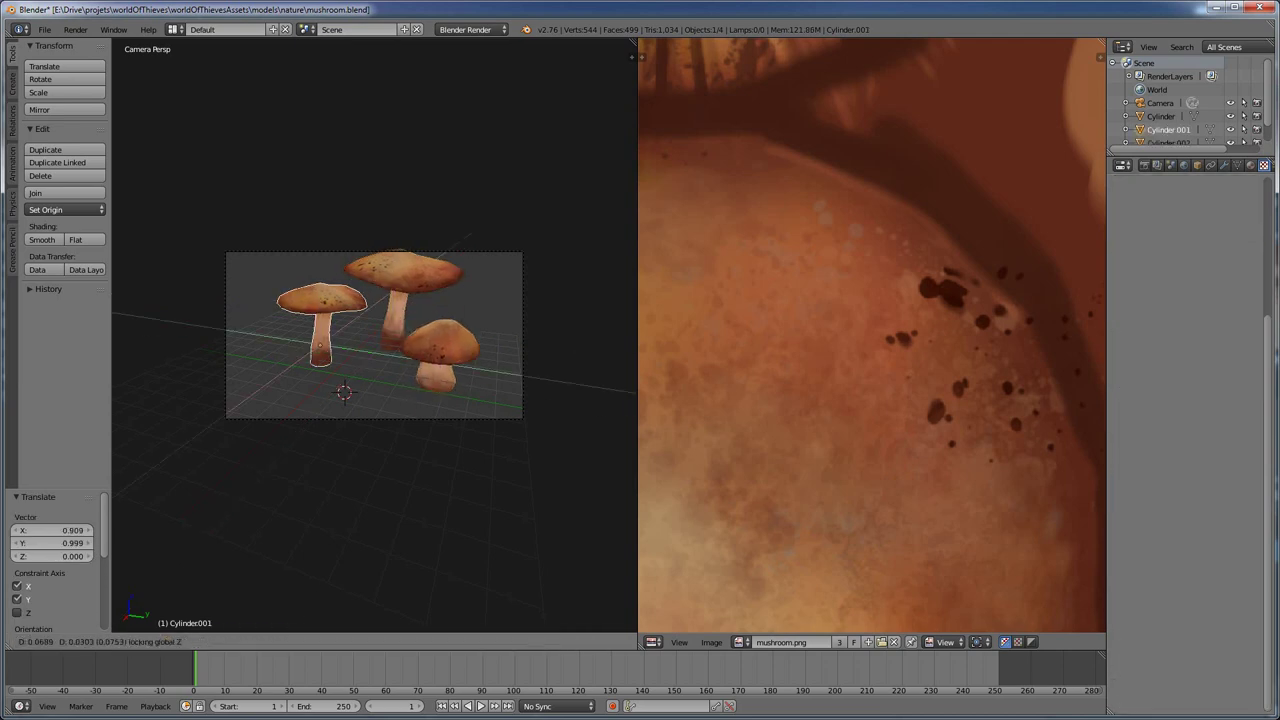
{"action": "key", "text": "Return"}
{"action": "key", "text": "g"}
{"action": "key", "text": "Return"}
- Select the mushrooms together and bring up the options for sharing data between objects
{"action": "right_click", "coordinate": [437, 343]}
{"action": "right_click", "coordinate": [371, 330], "text": "shift"}
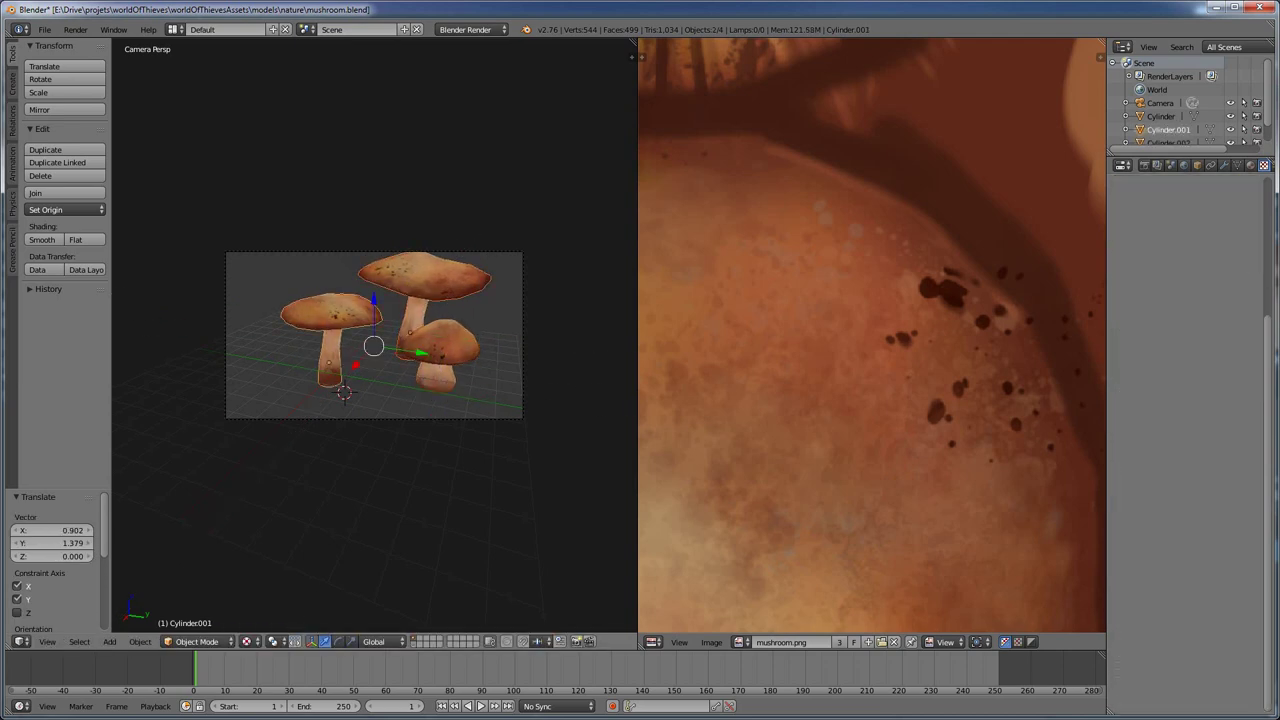
{"action": "right_click", "coordinate": [437, 343], "text": "shift"}
{"action": "key", "text": "ctrl+l"}
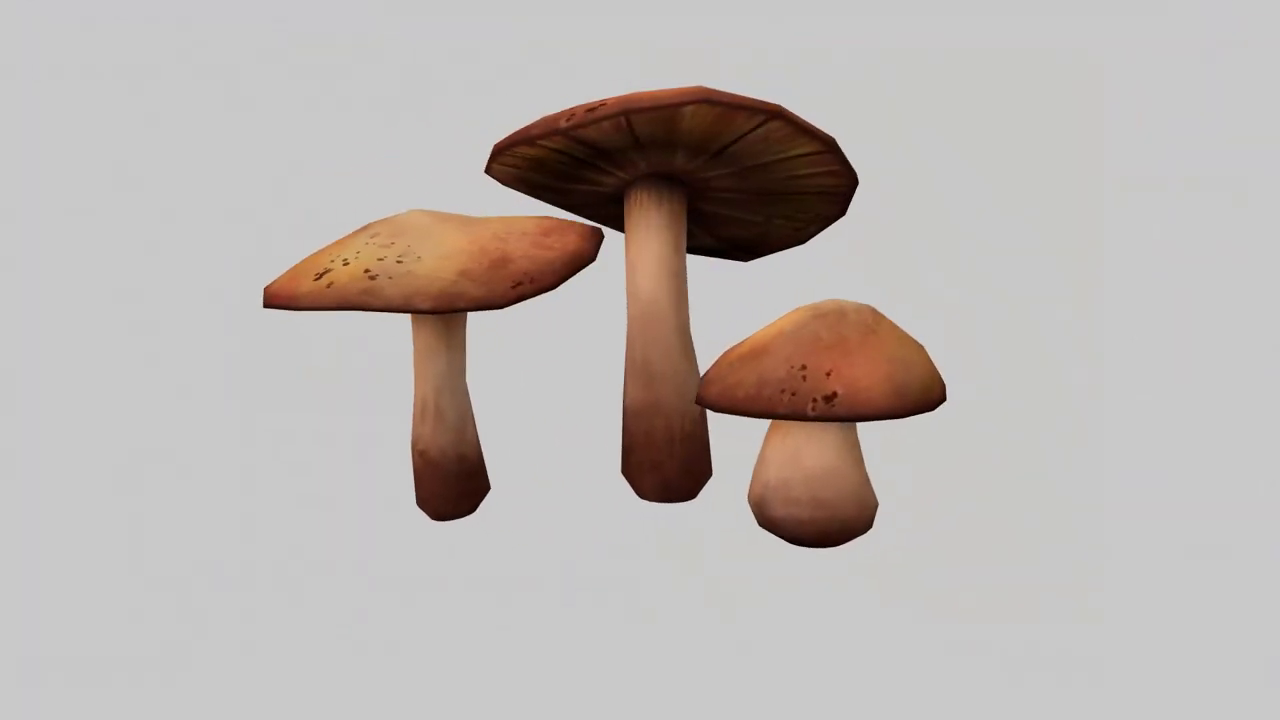